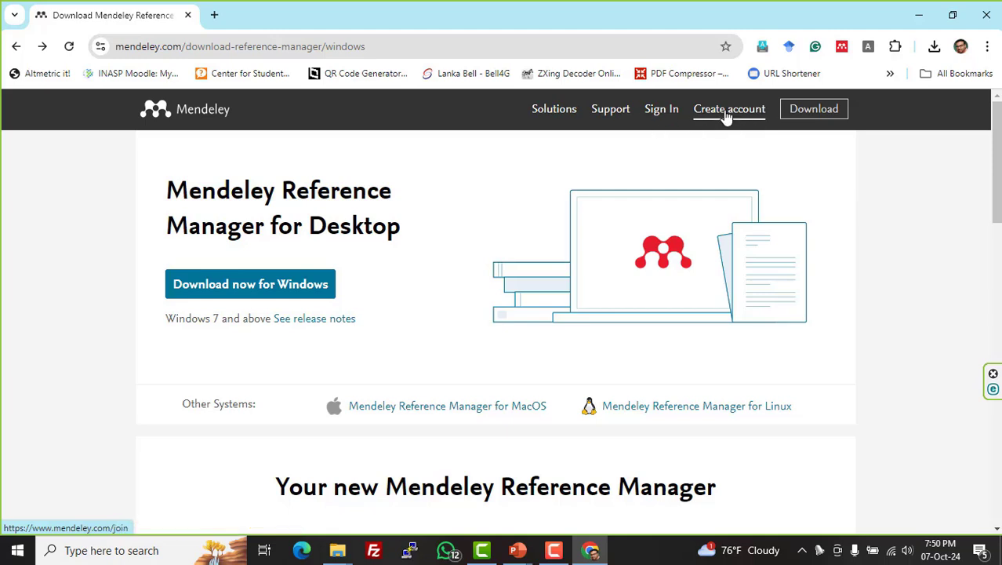
- Start creating a Mendeley account, reaching the Elsevier page that asks for an email
left_click(728, 116)
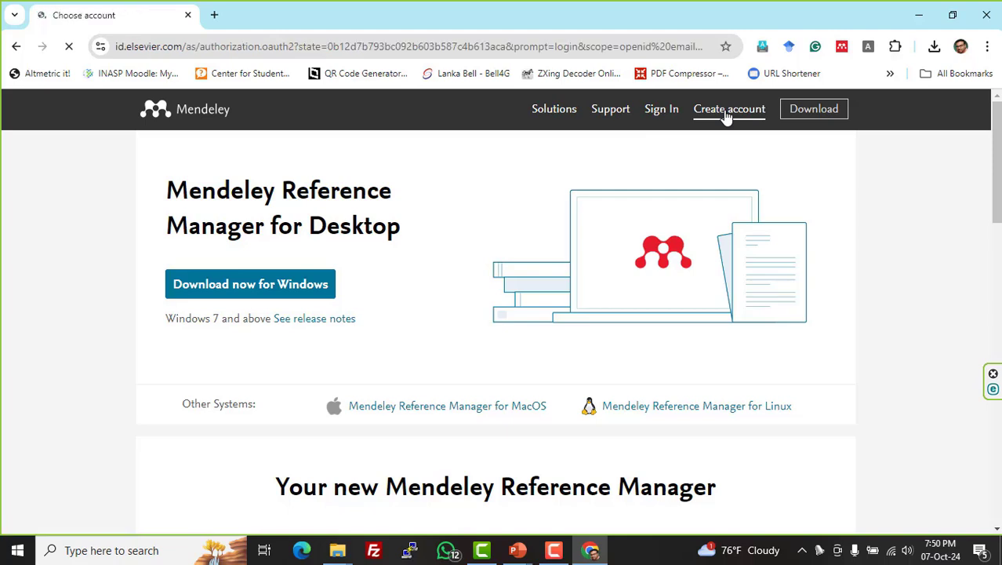
scroll(390, 291, "down", 1)
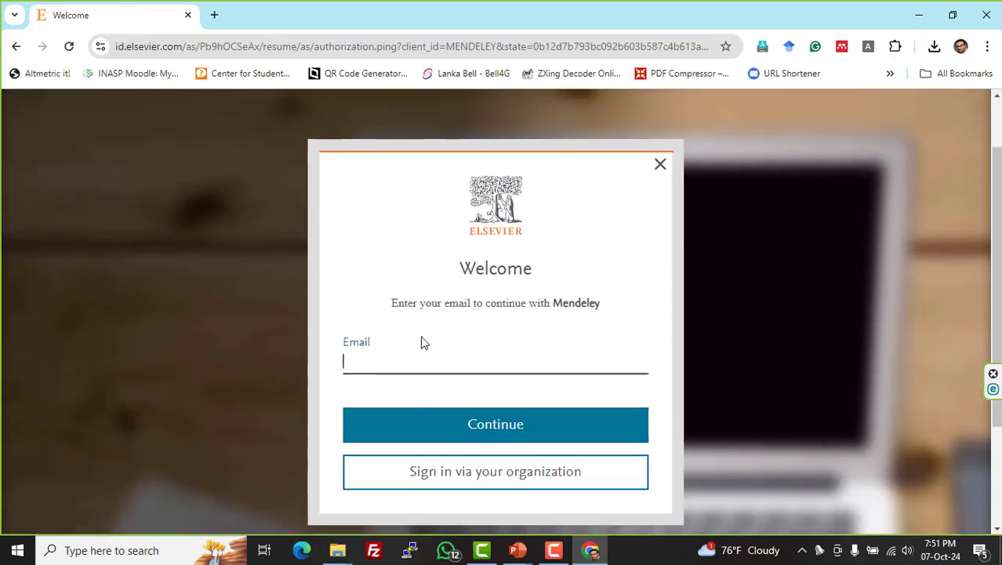
scroll(421, 342, "down", 1)
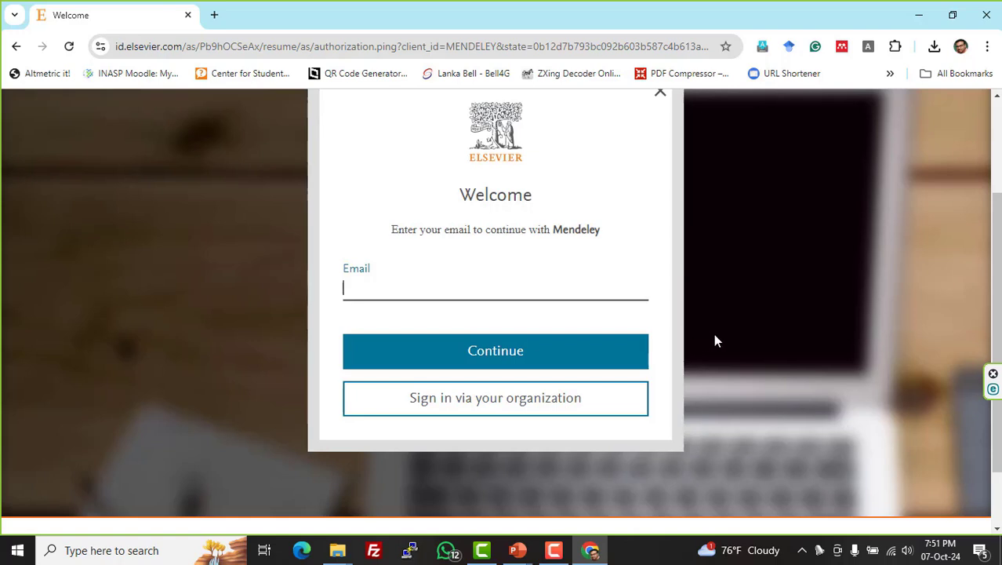
scroll(751, 337, "up", 1)
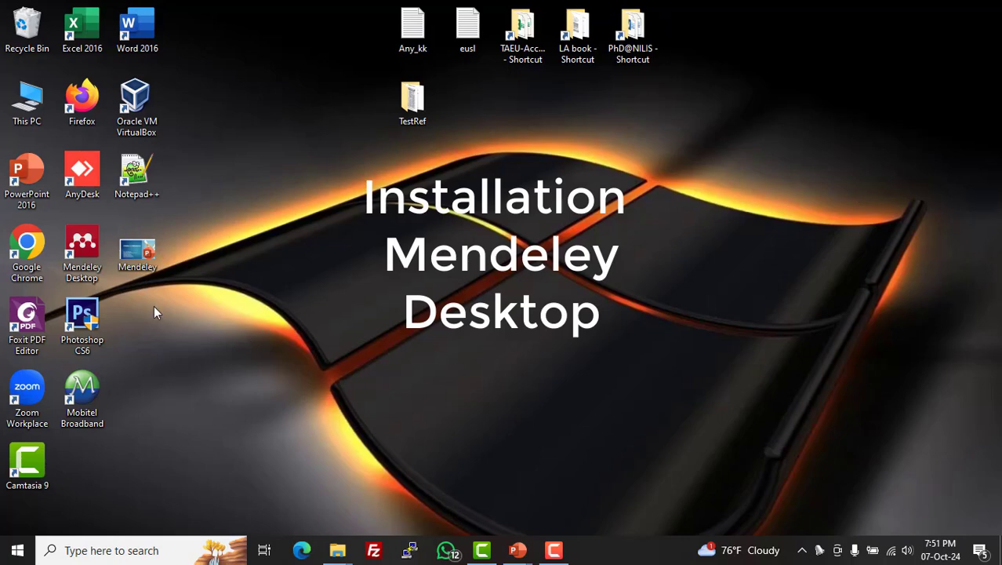
- Open This PC maximized and go to the Downloads folder
double_click(29, 99)
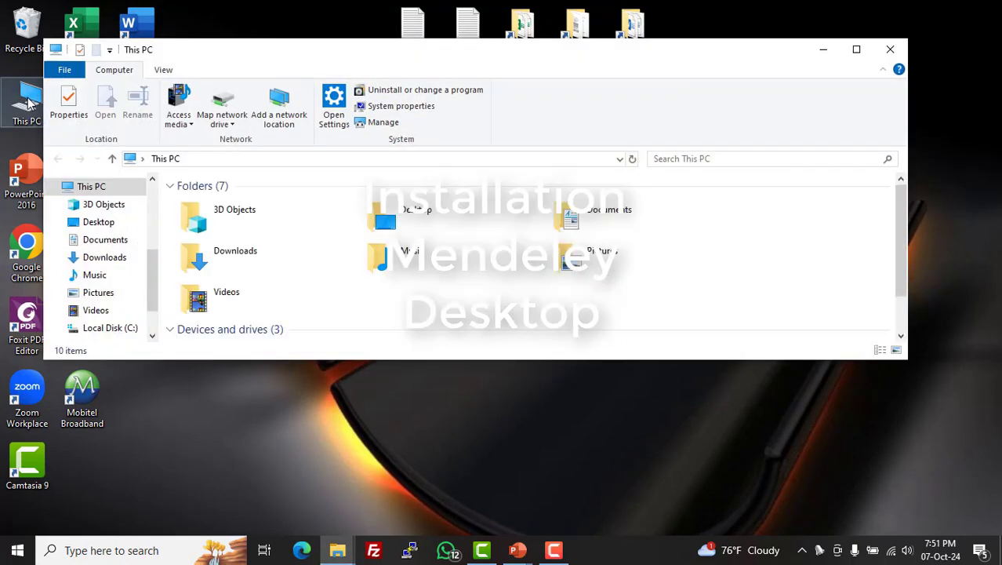
left_click(852, 50)
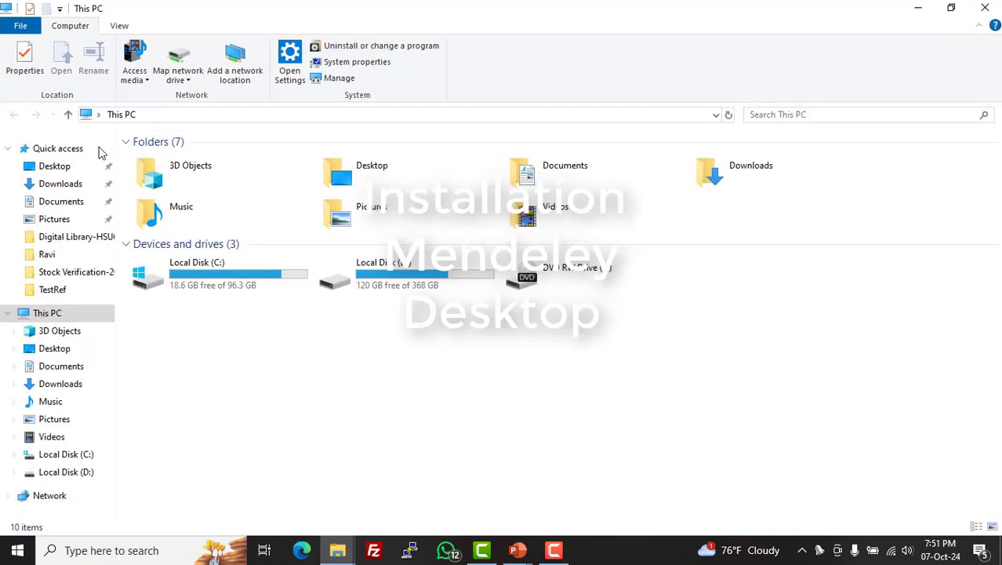
left_click(125, 184)
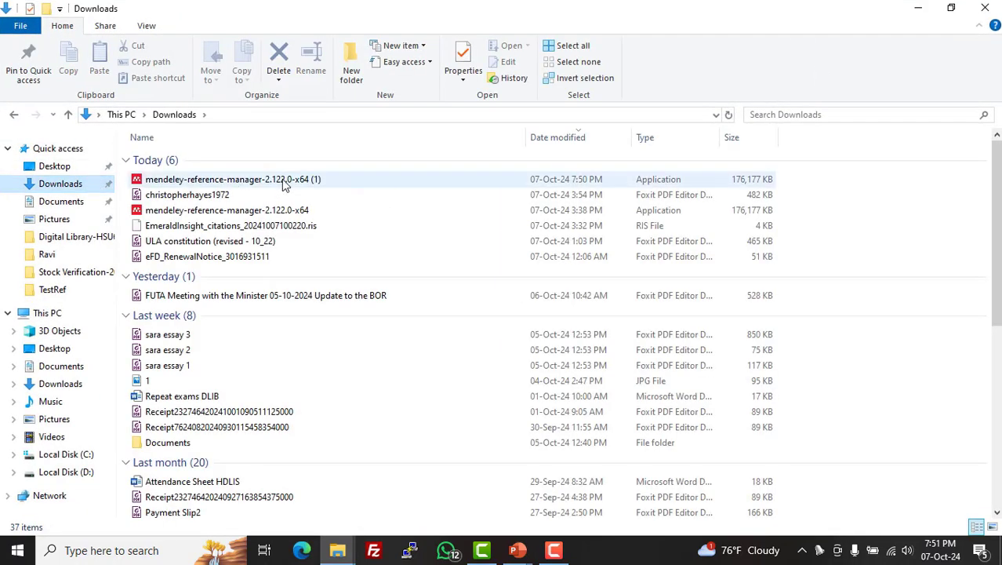
- Run the mendeley-reference-manager-2.122.0-x64 installer for all users, then cancel setup and close Explorer
left_click(228, 218)
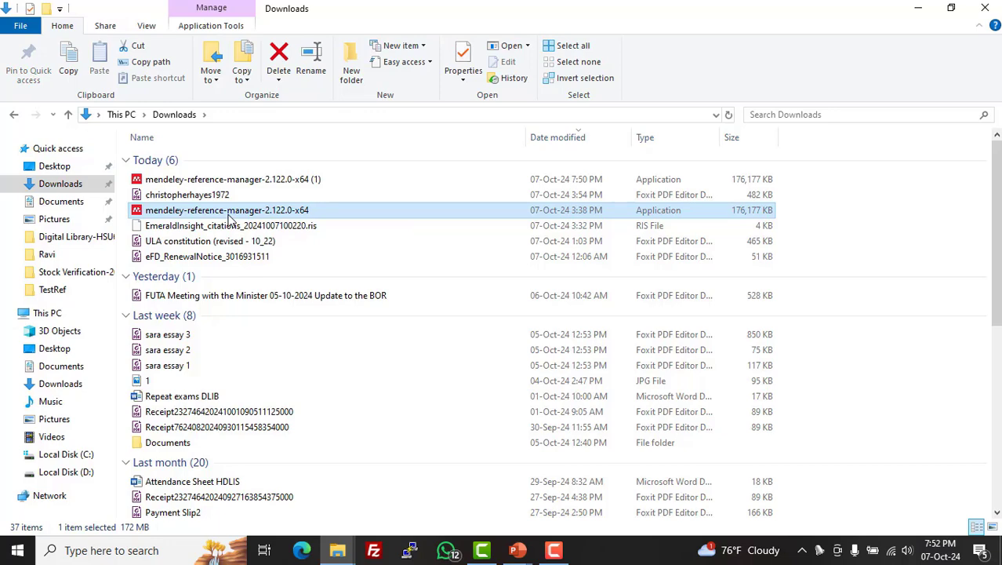
double_click(229, 218)
left_click(549, 288)
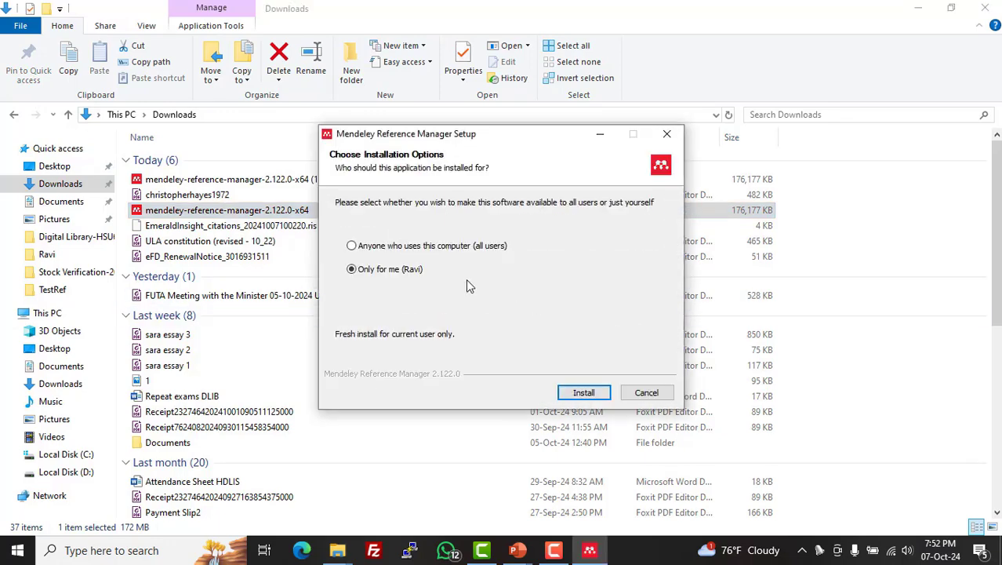
left_click(417, 251)
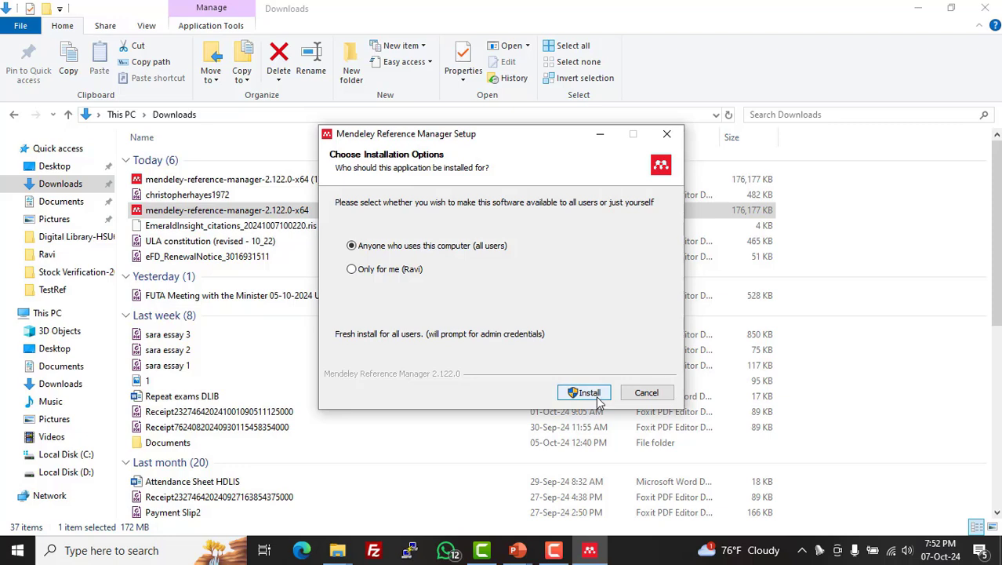
left_click(667, 135)
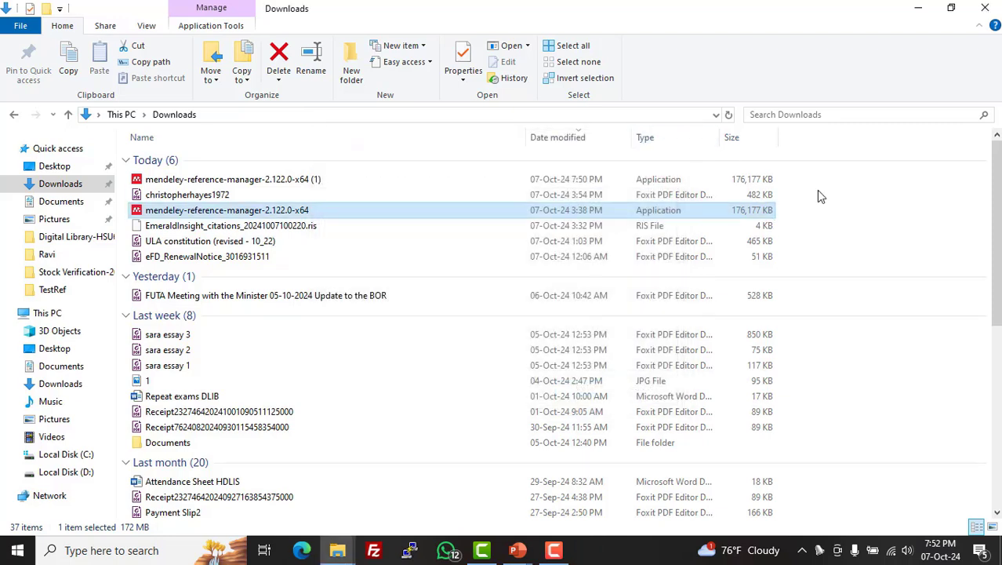
left_click(990, 8)
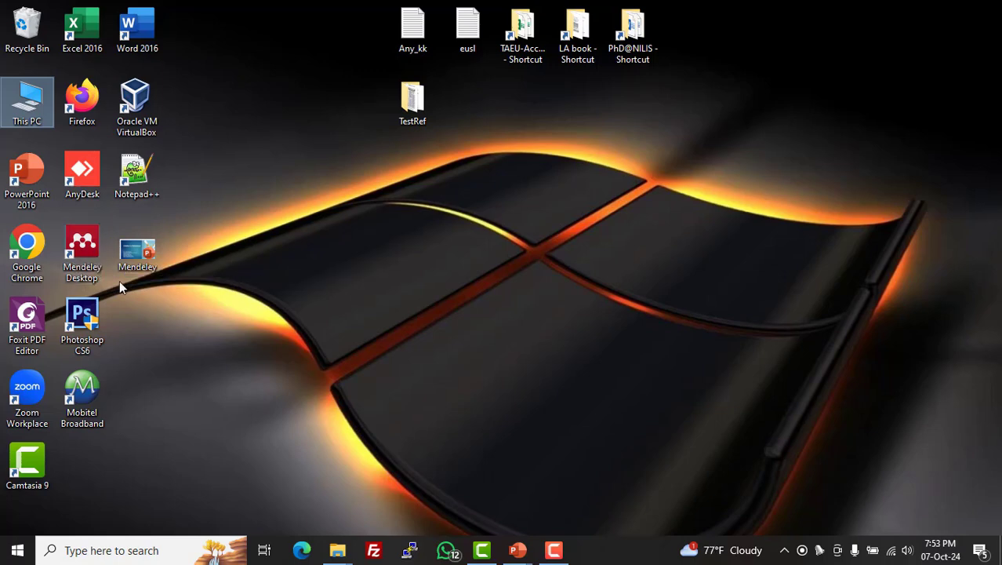
- Launch Mendeley Desktop from its desktop shortcut
left_click(83, 272)
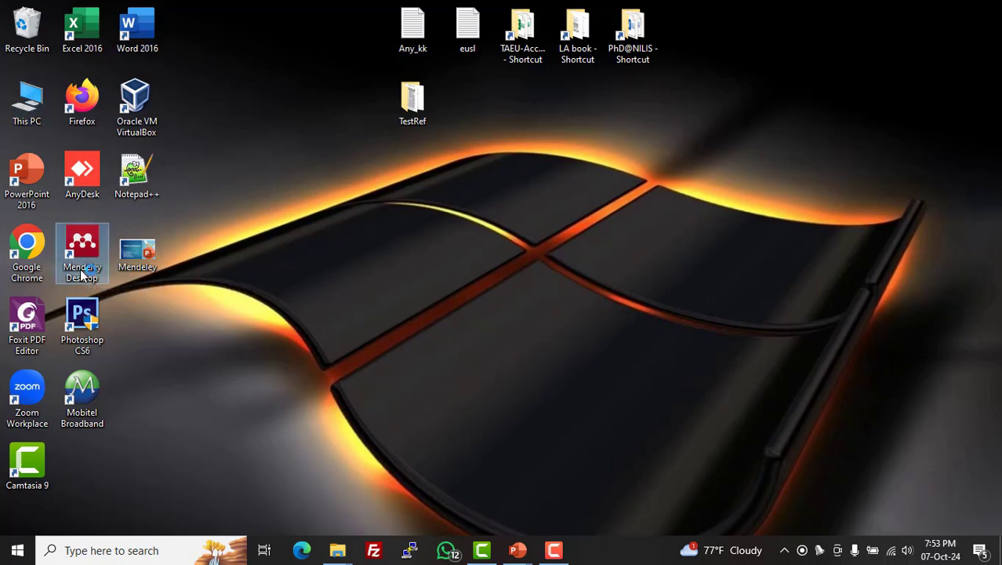
double_click(84, 272)
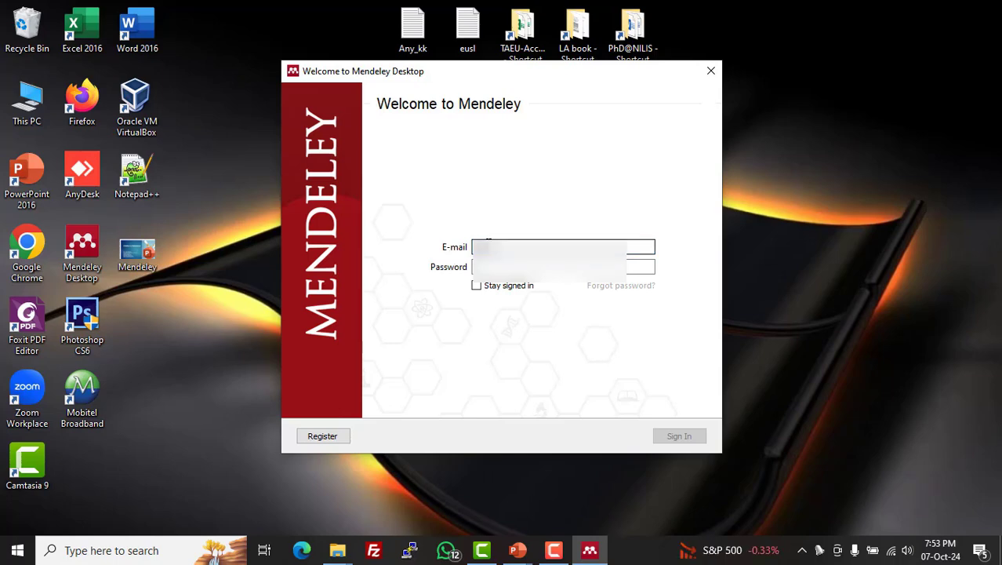
- Enter the account password in the sign-in window's Password field
key("Tab")
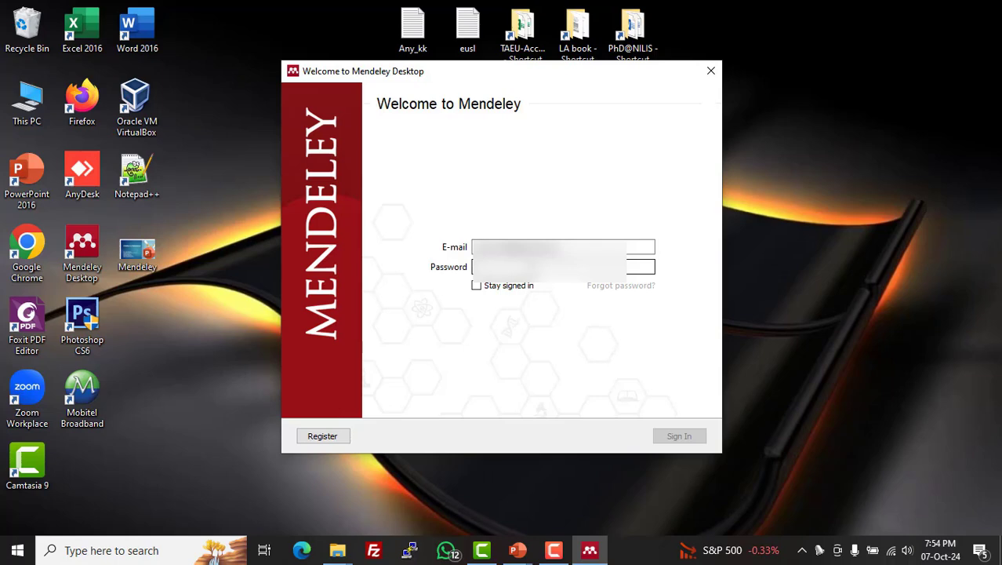
type("•")
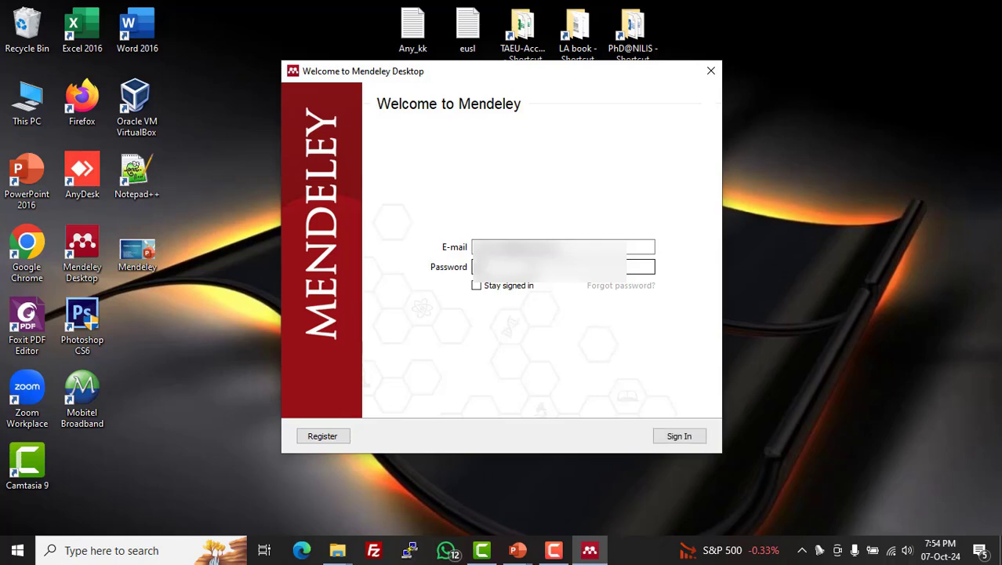
type("•••")
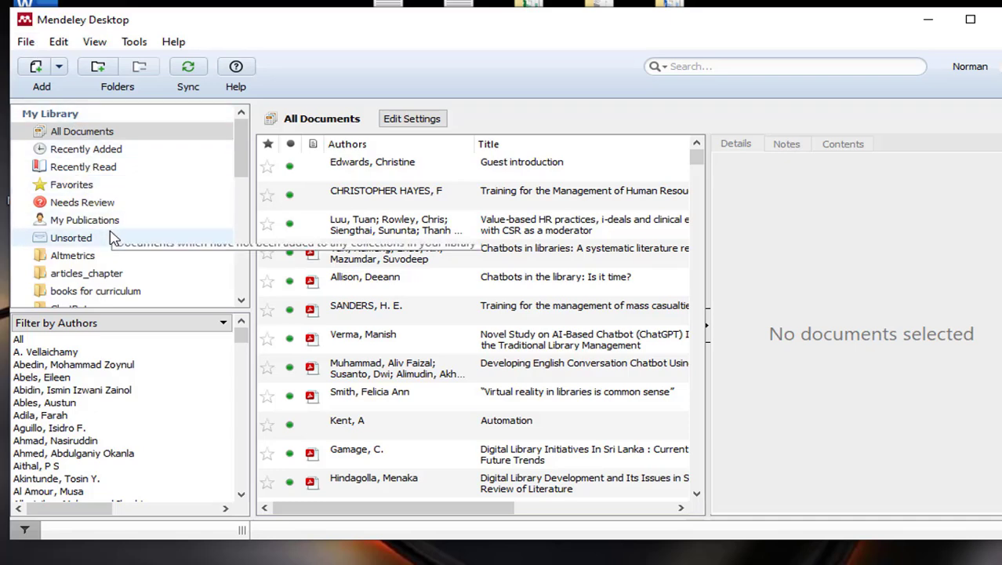
- Create a new library folder named Demo
scroll(113, 243, "down", 1)
scroll(112, 244, "down", 10)
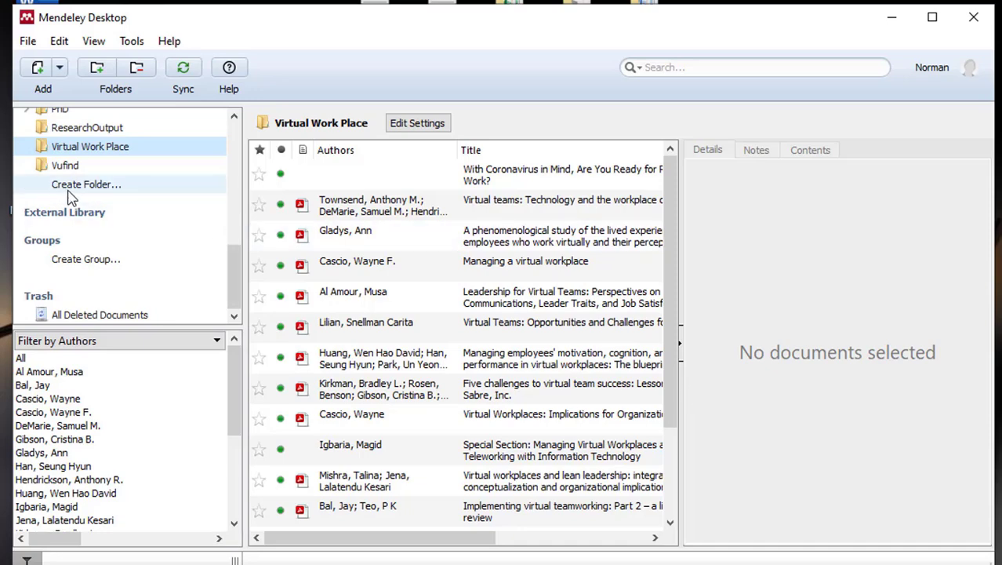
left_click(89, 192)
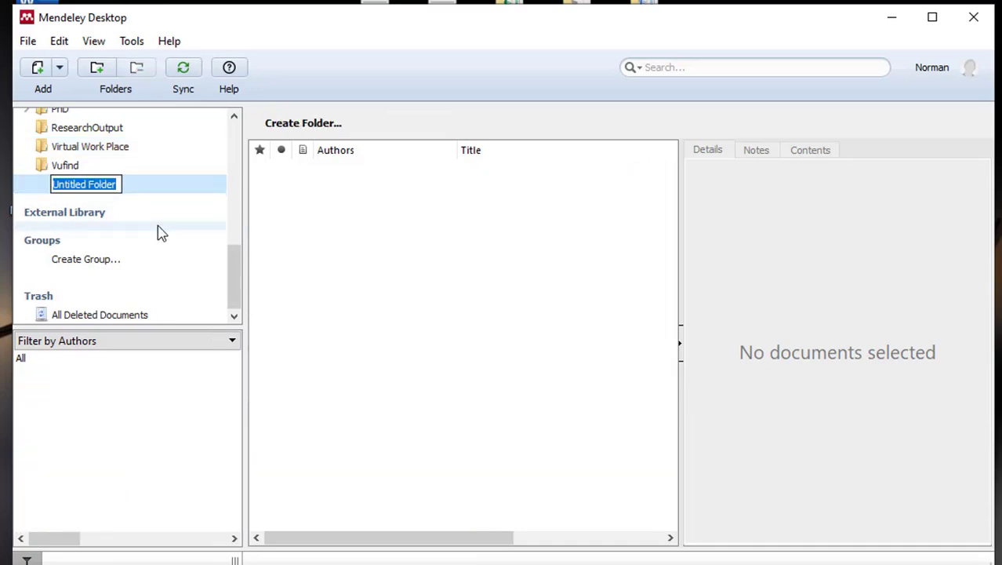
type("Test")
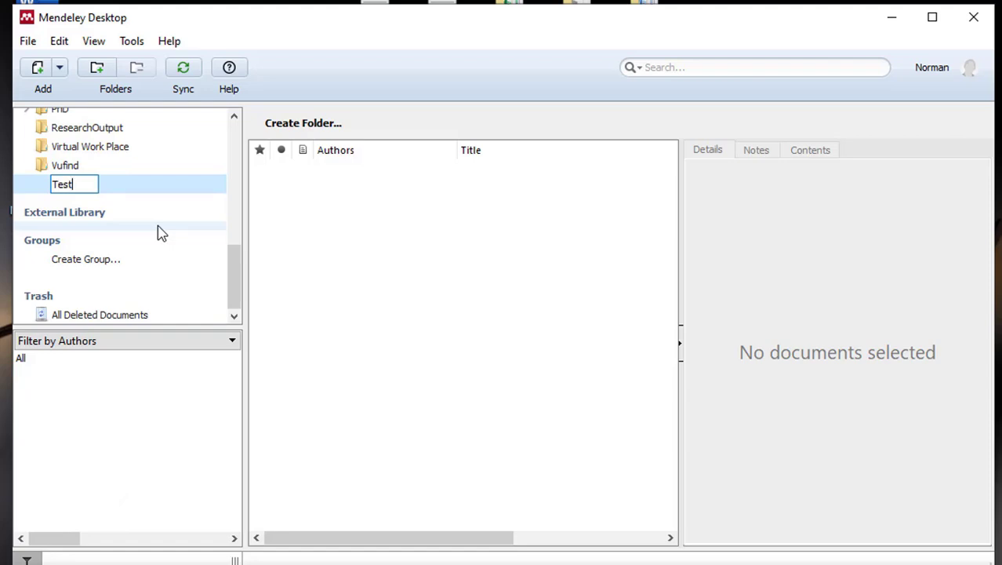
key("BackSpace")
key("BackSpace")
key("BackSpace")
key("BackSpace")
type("Demo")
key("Return")
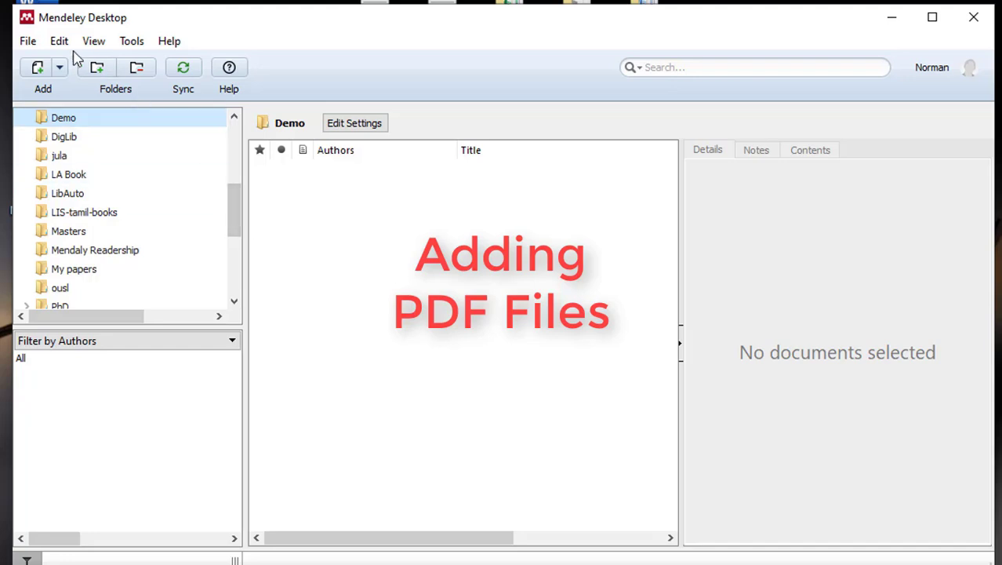
left_click(28, 41)
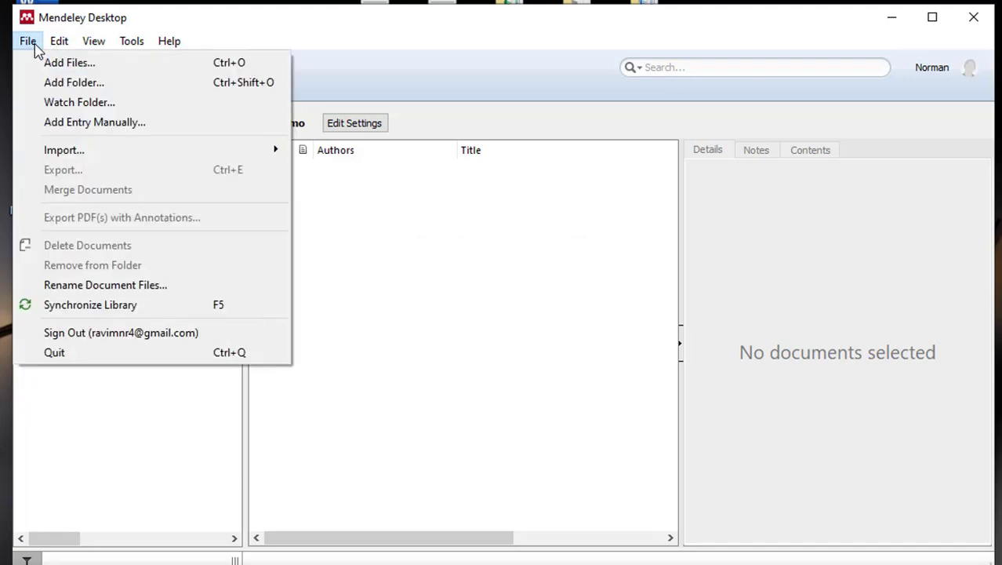
left_click(86, 71)
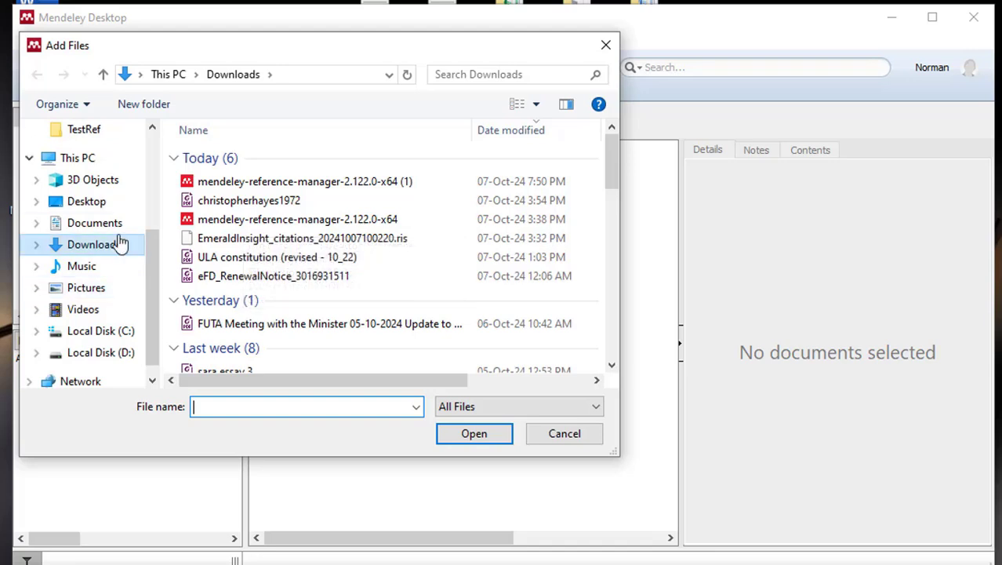
left_click(112, 207)
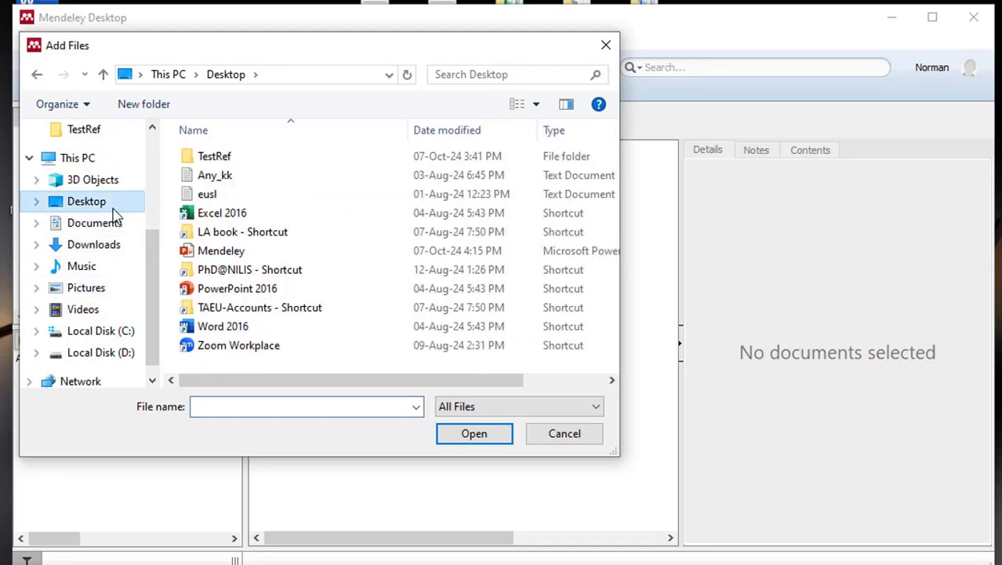
left_click(241, 165)
double_click(241, 165)
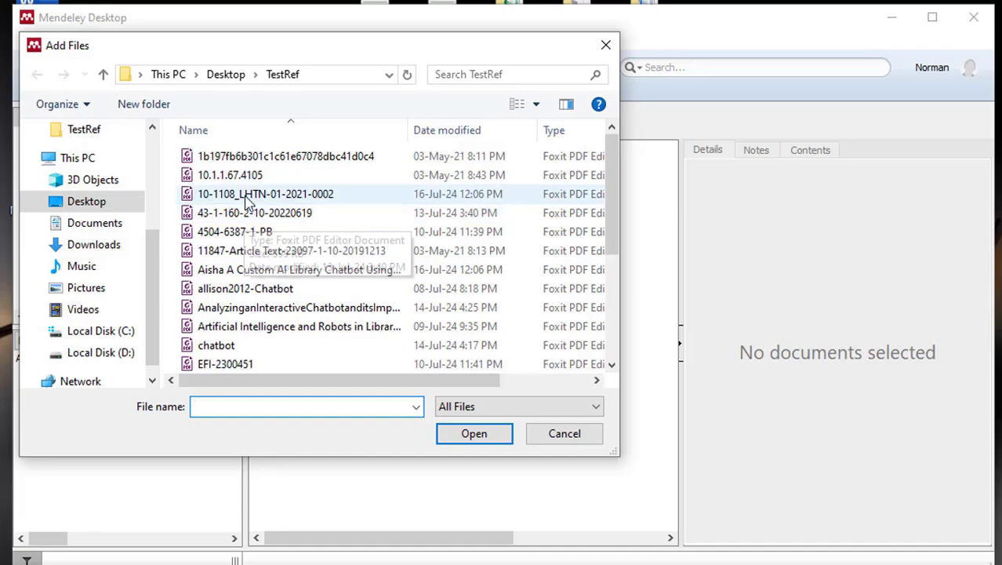
left_click(251, 194)
left_click(484, 438)
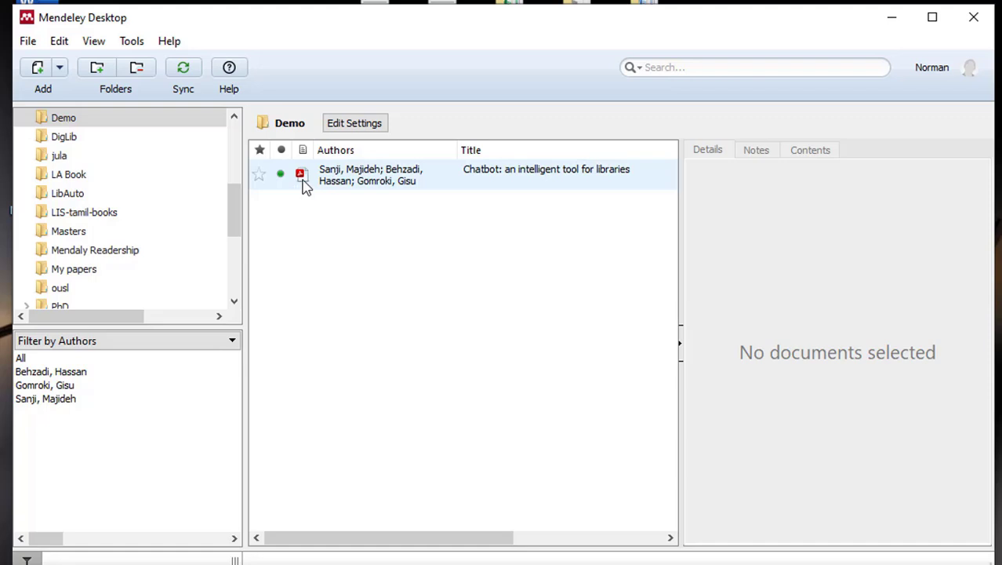
left_click(342, 179)
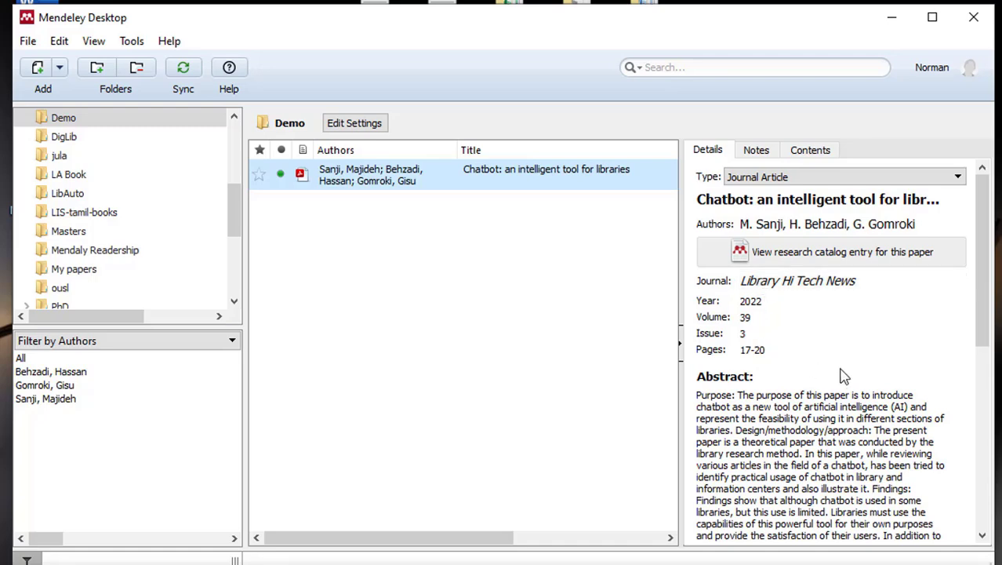
scroll(842, 374, "down", 1)
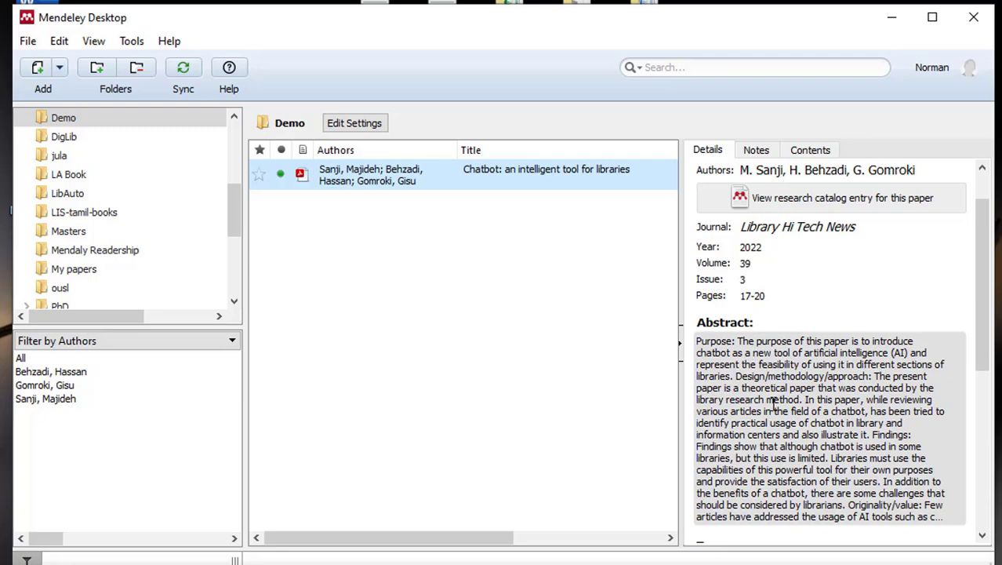
scroll(773, 393, "down", 3)
scroll(776, 392, "down", 4)
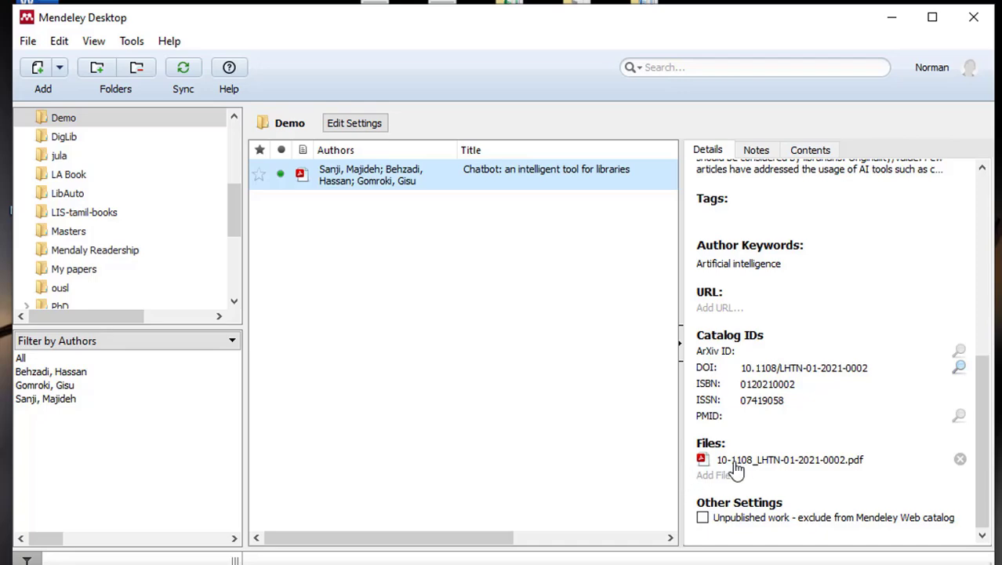
left_click(303, 178)
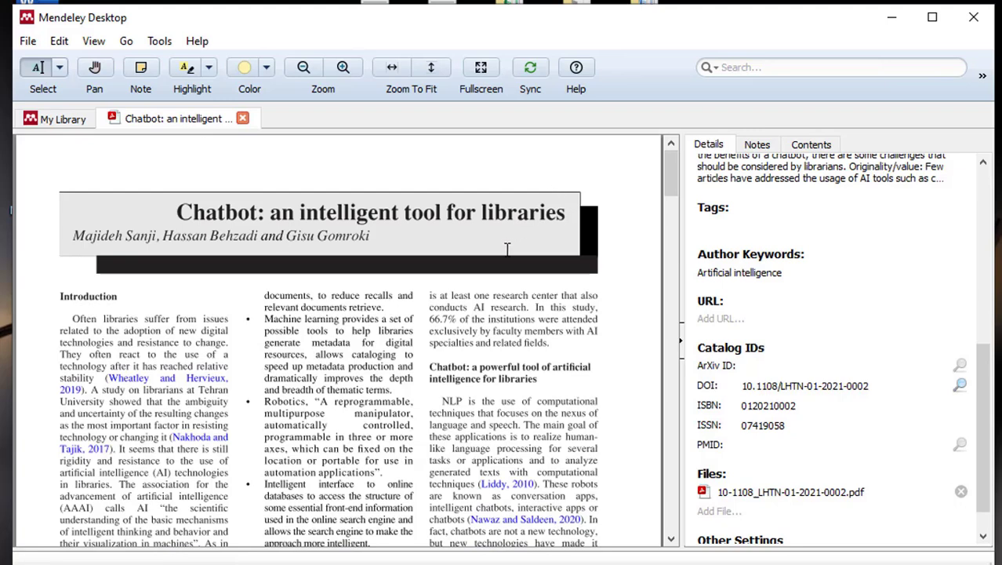
left_click(242, 118)
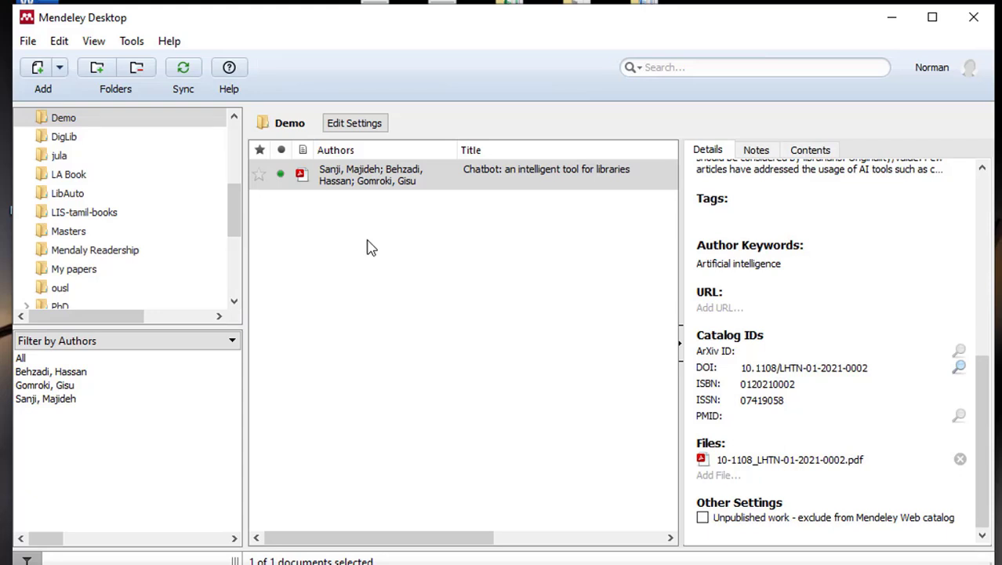
- Import five more chatbot PDFs from TestRef into Demo, including the Aisha and Analyzing an Interactive Chatbot papers
left_click(62, 69)
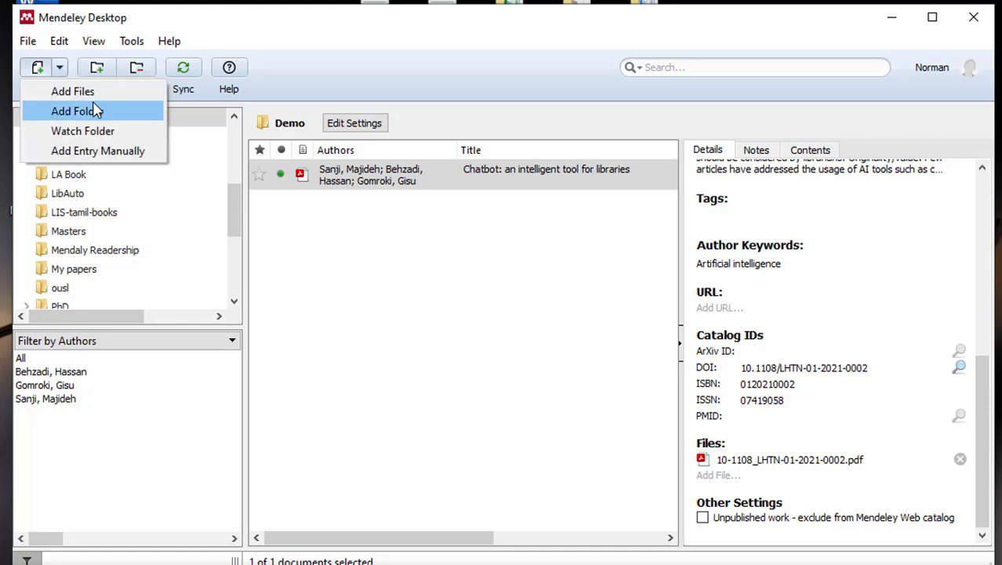
left_click(73, 92)
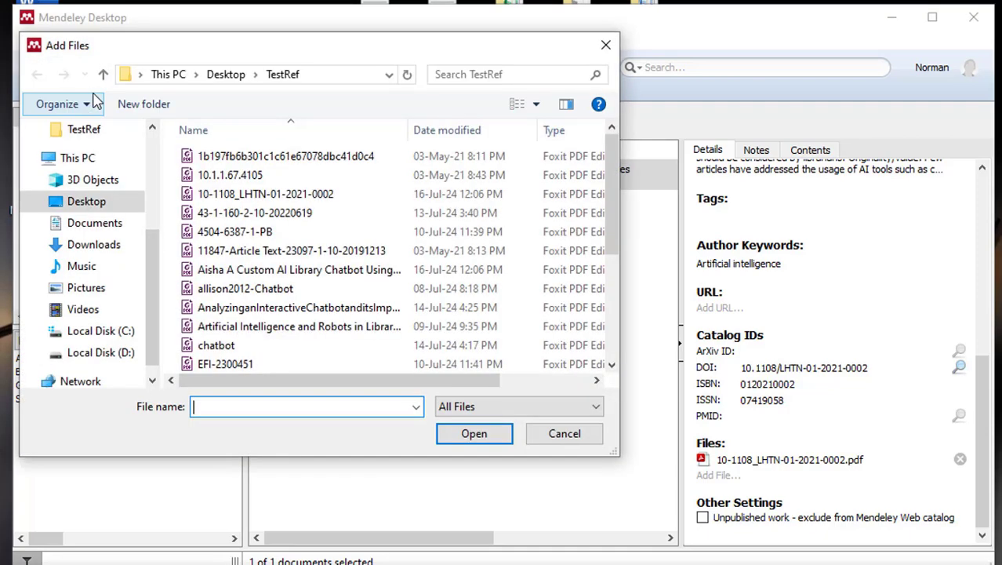
left_click(295, 196)
left_click(286, 220, "ctrl")
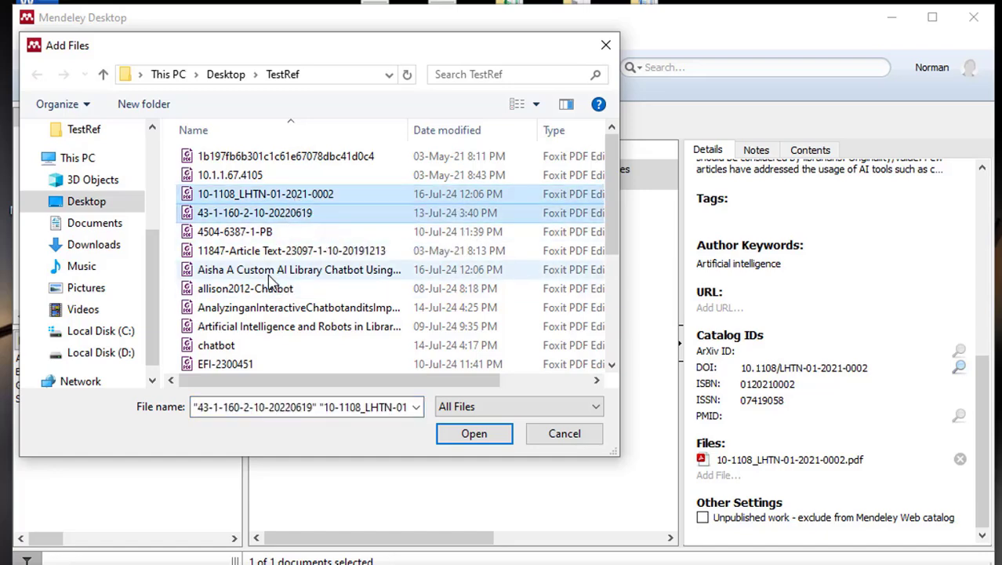
left_click(271, 273, "ctrl")
left_click(263, 325, "ctrl")
left_click(263, 307, "ctrl")
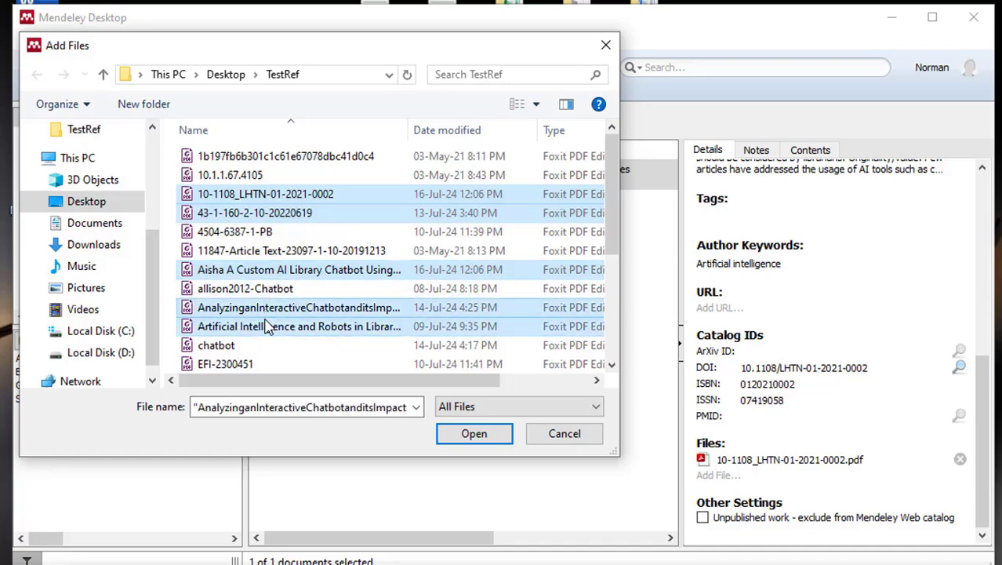
left_click(259, 345, "ctrl")
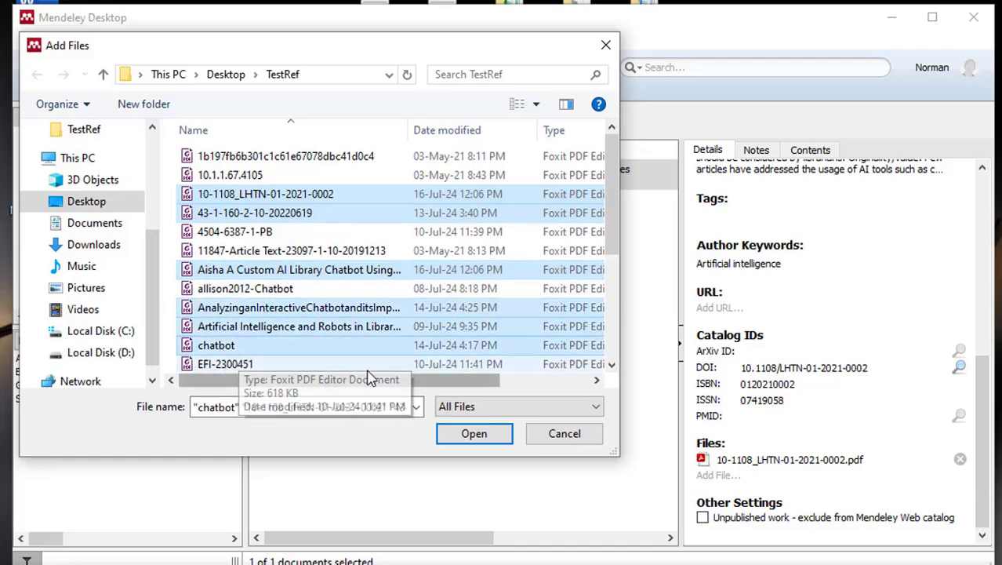
left_click(472, 438)
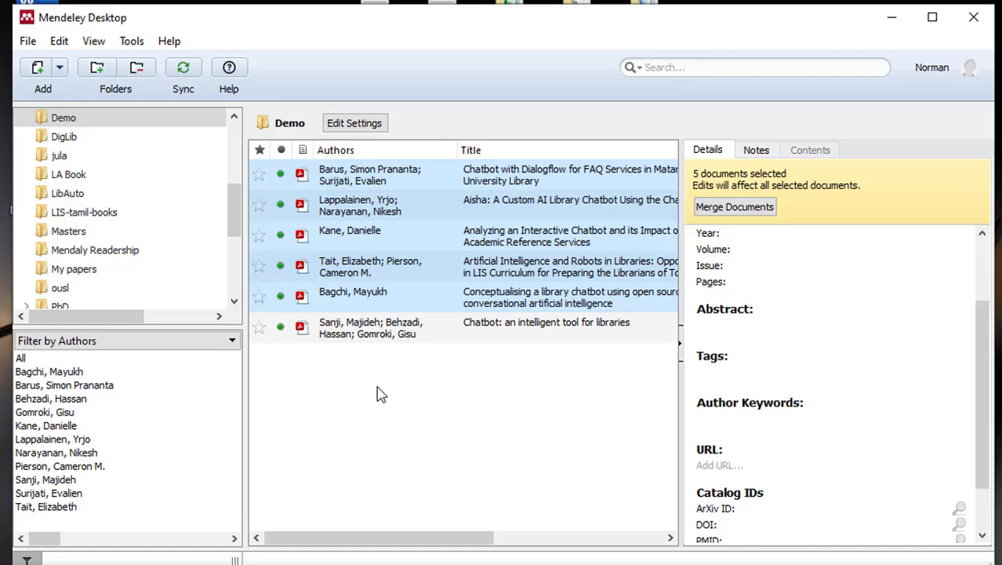
left_click(380, 336)
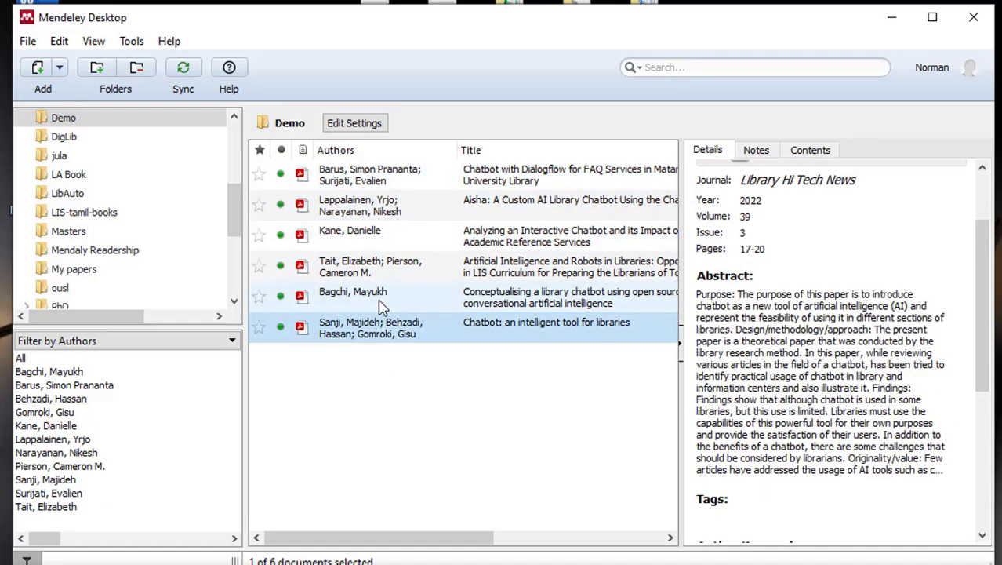
left_click(382, 306)
left_click(384, 269)
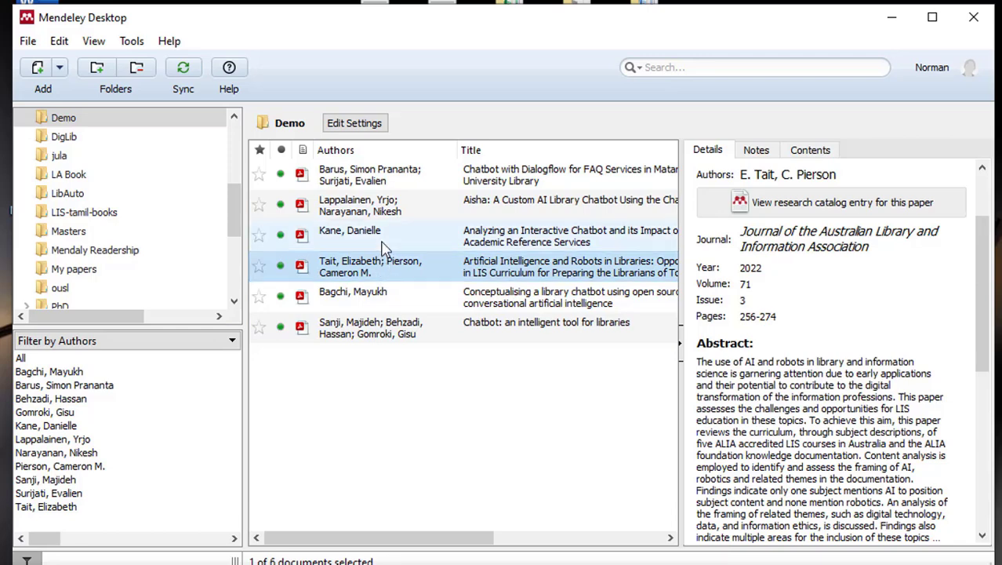
left_click(384, 245)
left_click(384, 216)
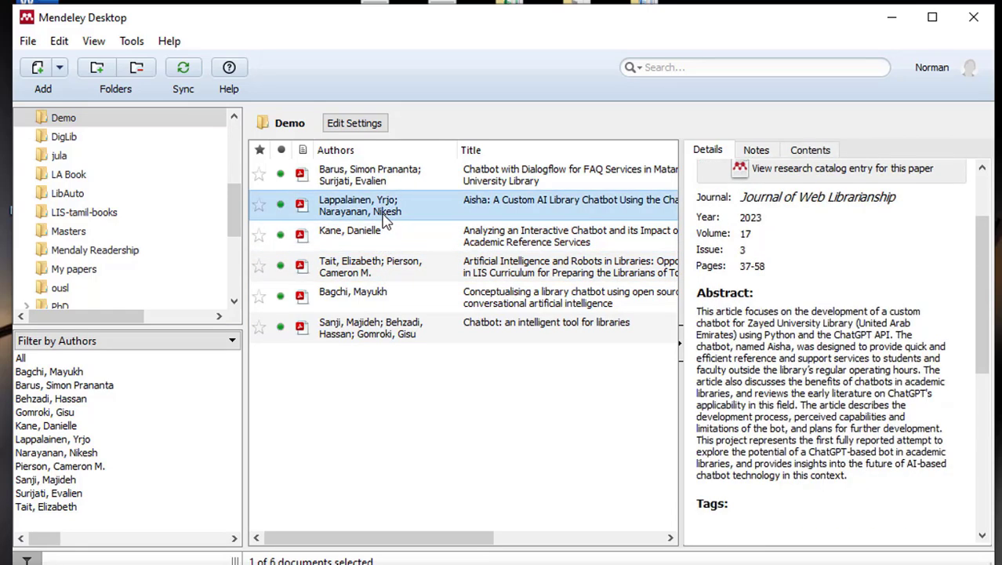
left_click(382, 185)
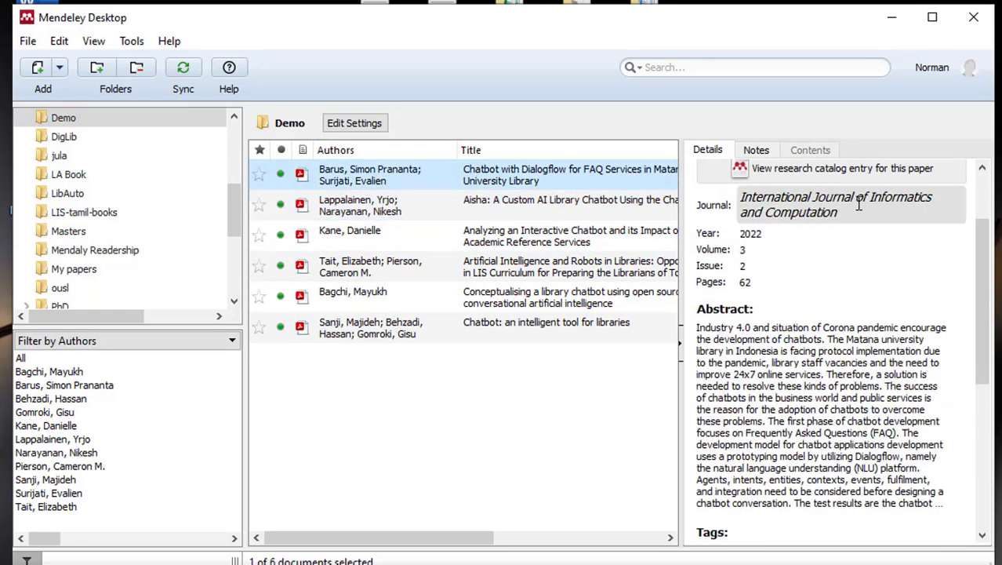
scroll(853, 323, "up", 3)
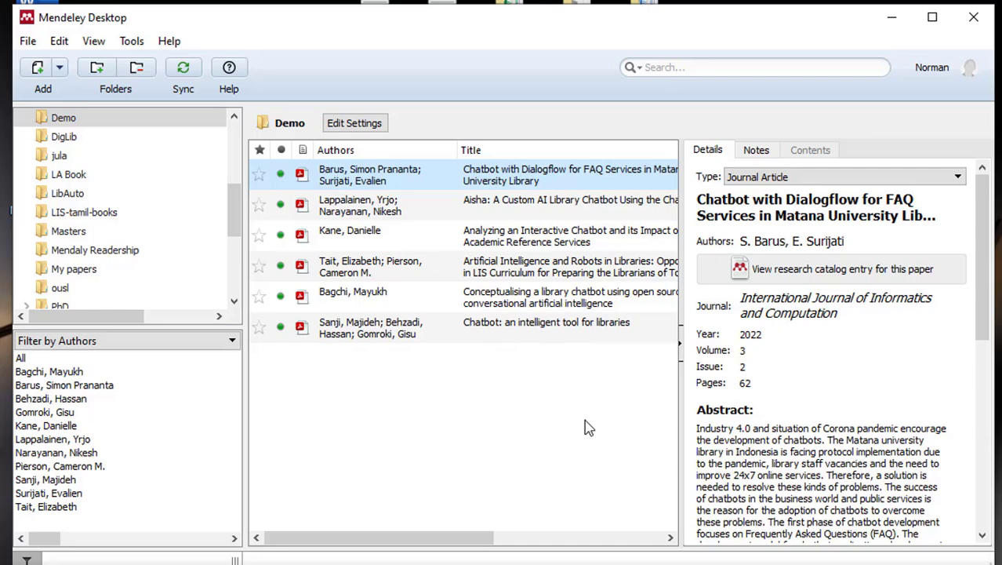
- Import the entire Desktop TestRef folder into Demo, bringing it to 18 references
left_click(63, 83)
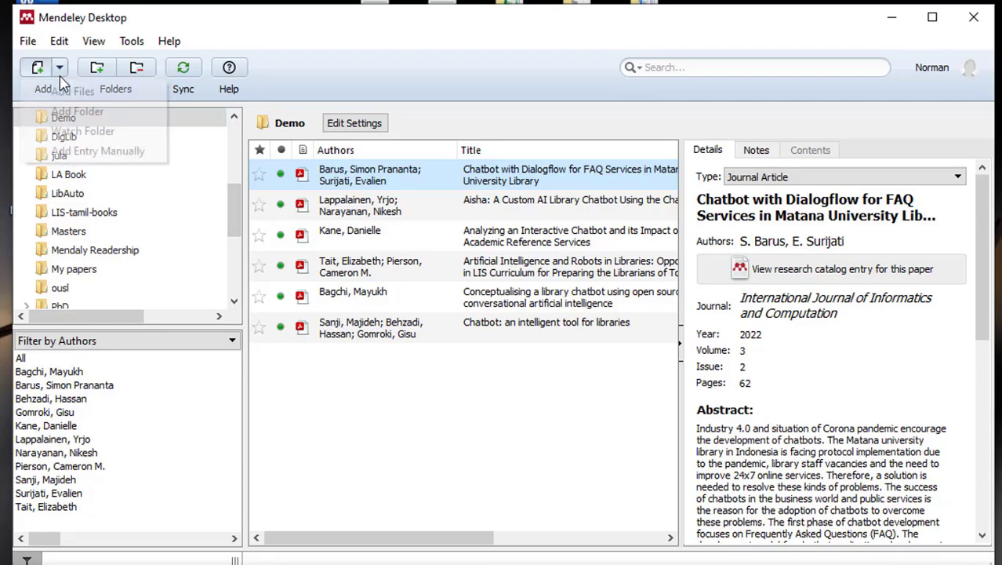
left_click(63, 116)
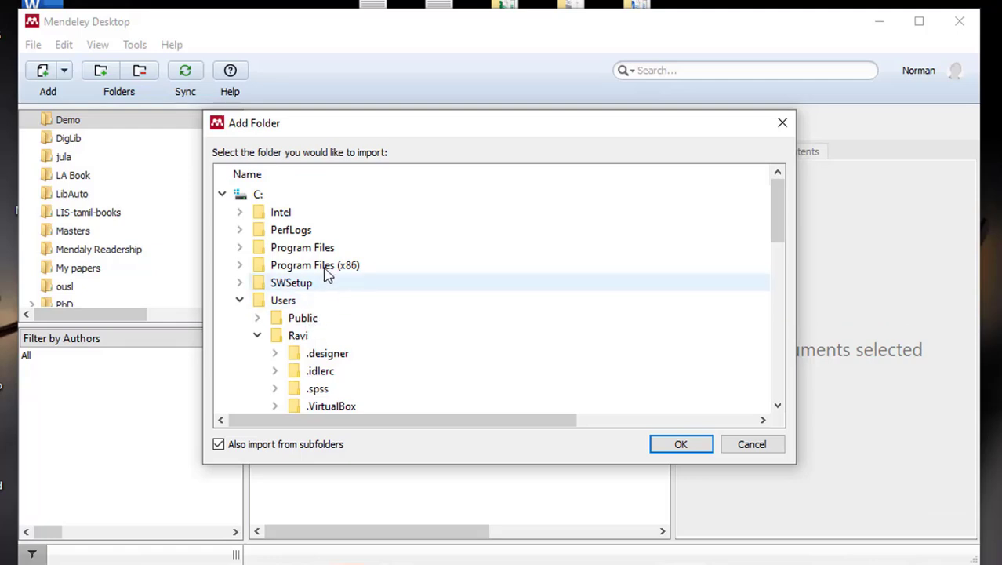
scroll(309, 300, "down", 2)
scroll(326, 389, "down", 1)
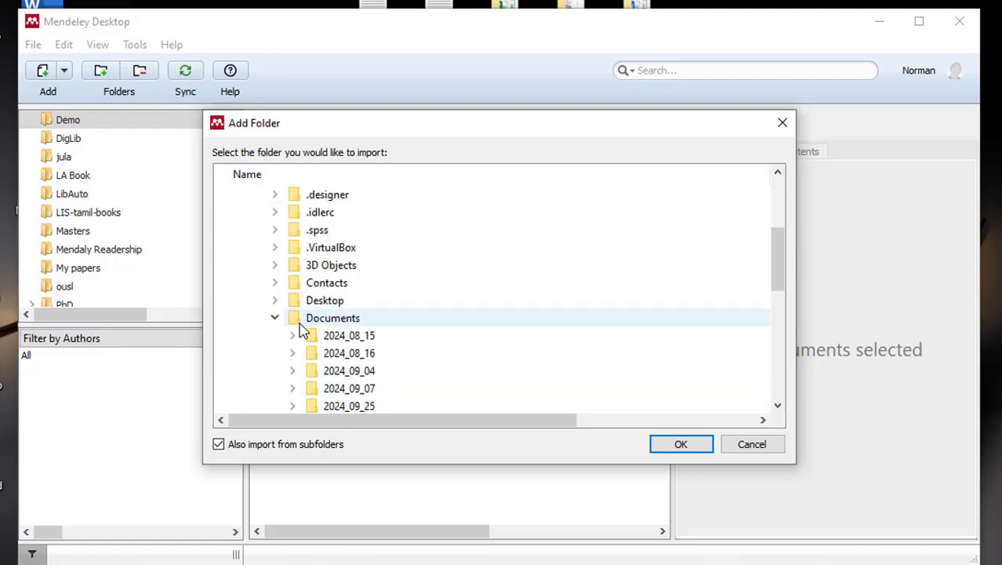
left_click(274, 301)
left_click(317, 320)
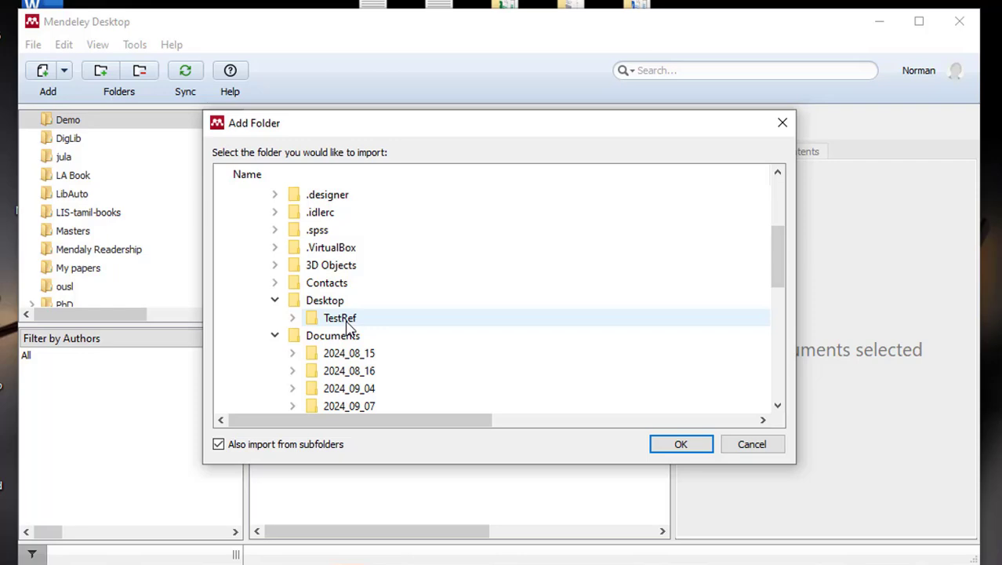
left_click(347, 323)
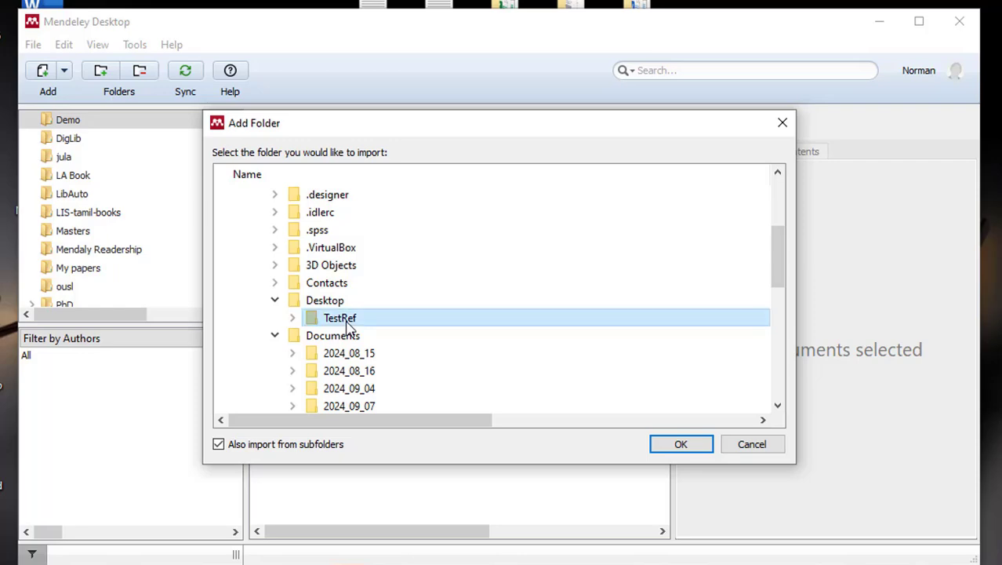
left_click(659, 447)
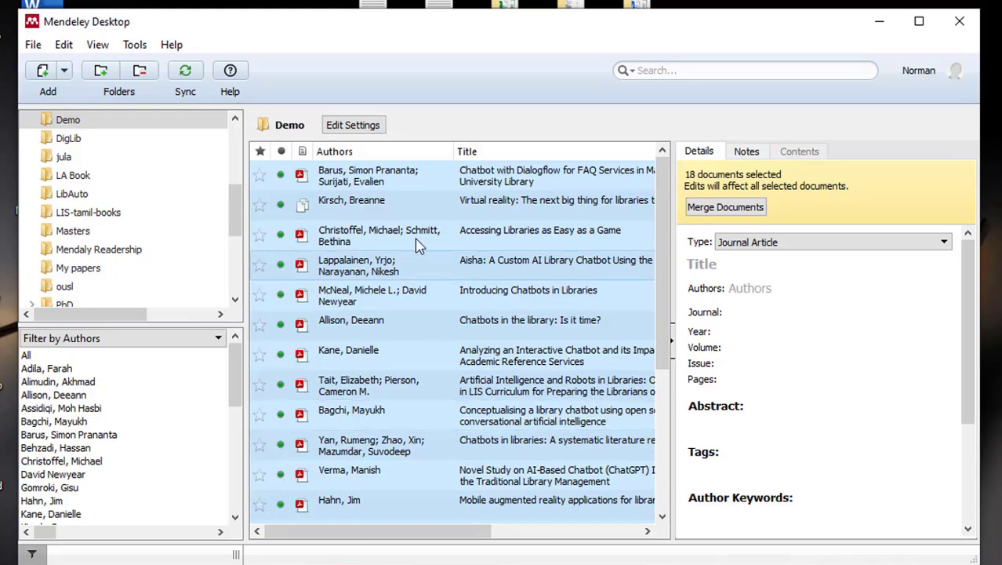
mouse_move(667, 205)
left_mouse_down()
mouse_move(673, 380)
mouse_move(665, 212)
left_mouse_up()
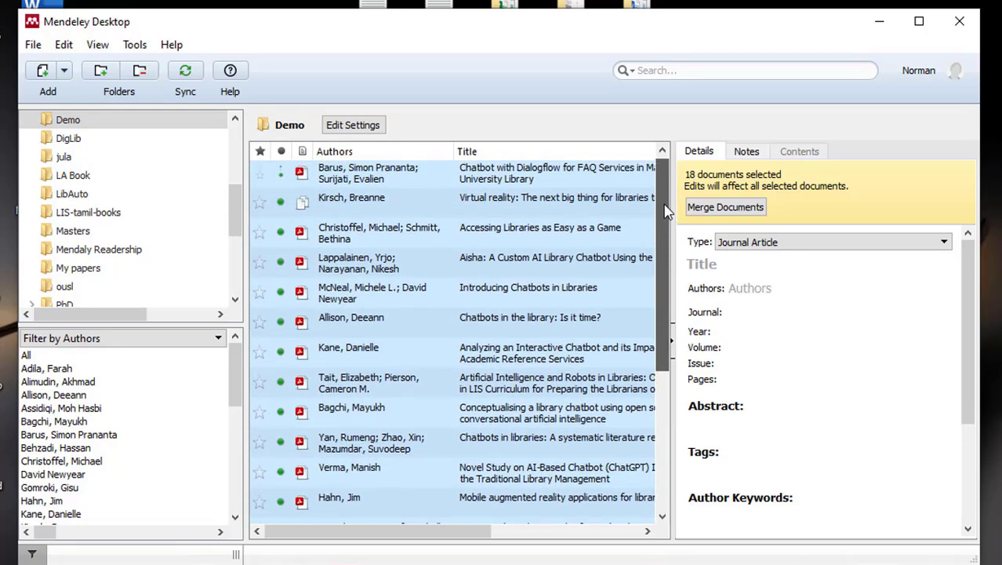
left_click(481, 239)
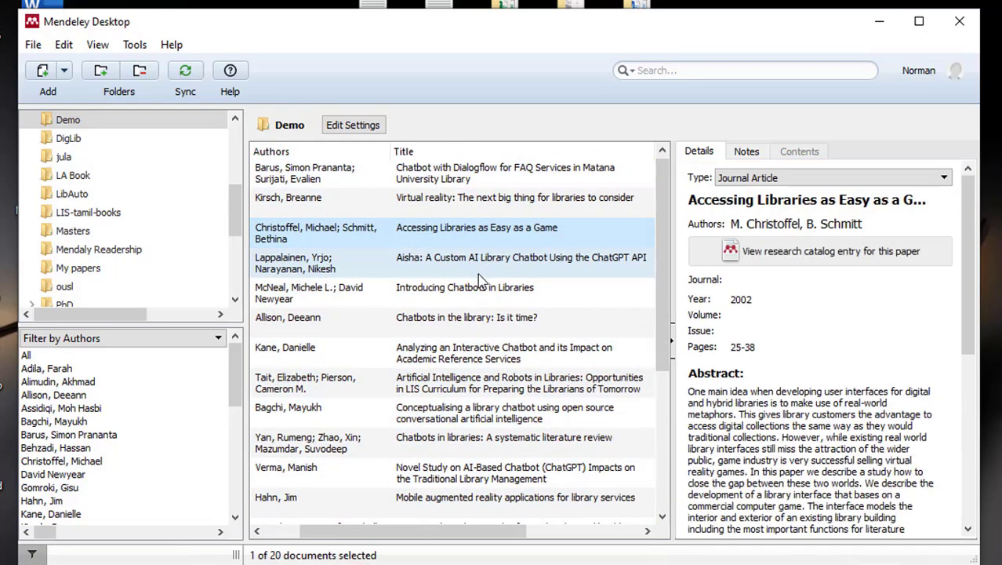
left_click(454, 271)
left_click(481, 327)
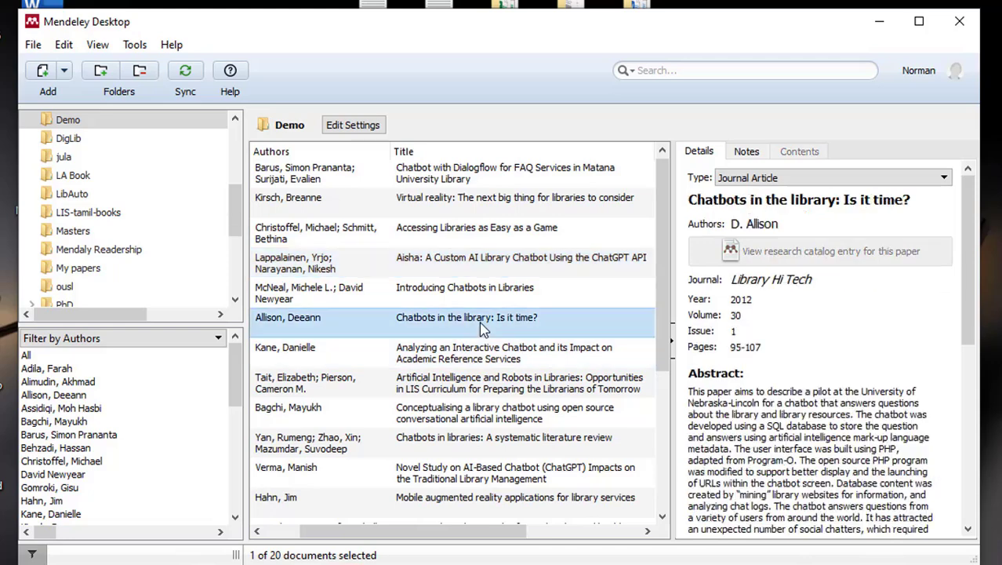
left_click_drag(473, 532, 437, 540)
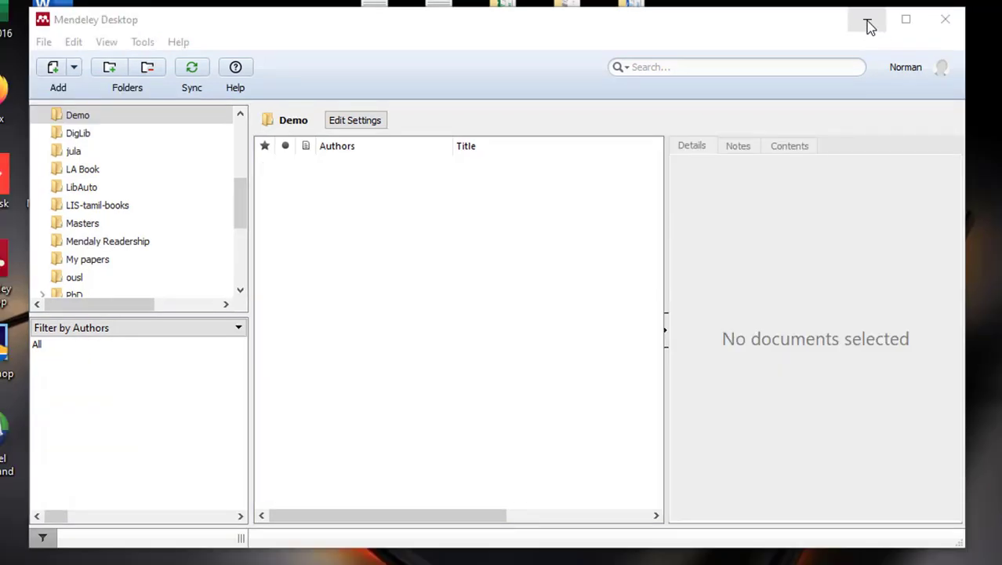
- Create and open a new desktop folder named Test2
left_click(868, 24)
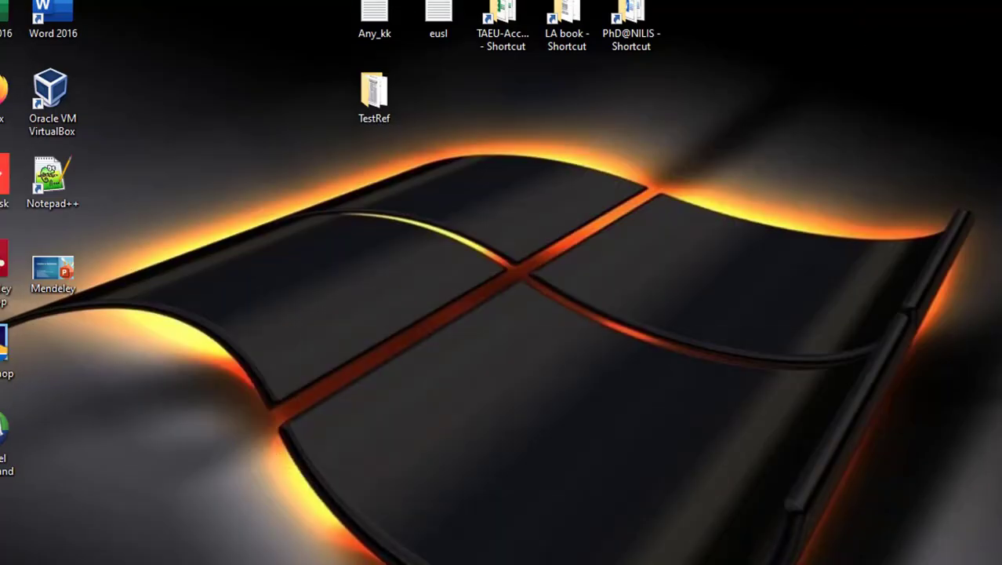
right_click(215, 177)
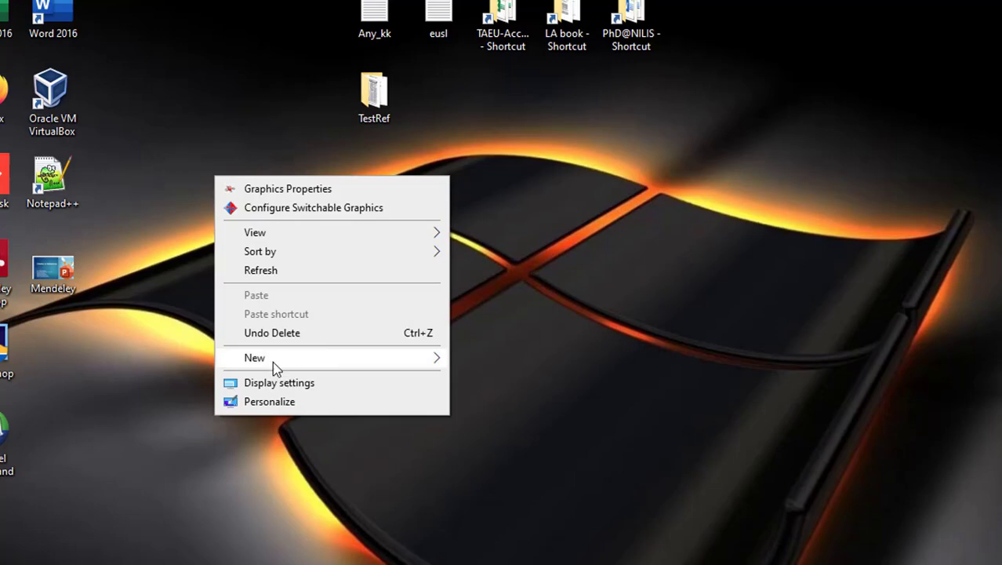
mouse_move(273, 363)
left_click(480, 361)
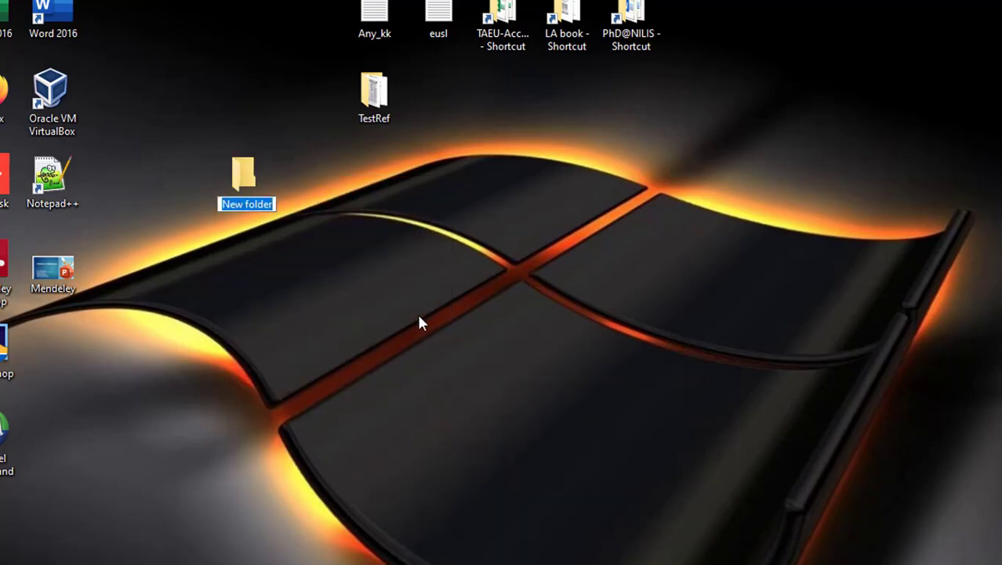
type("Test")
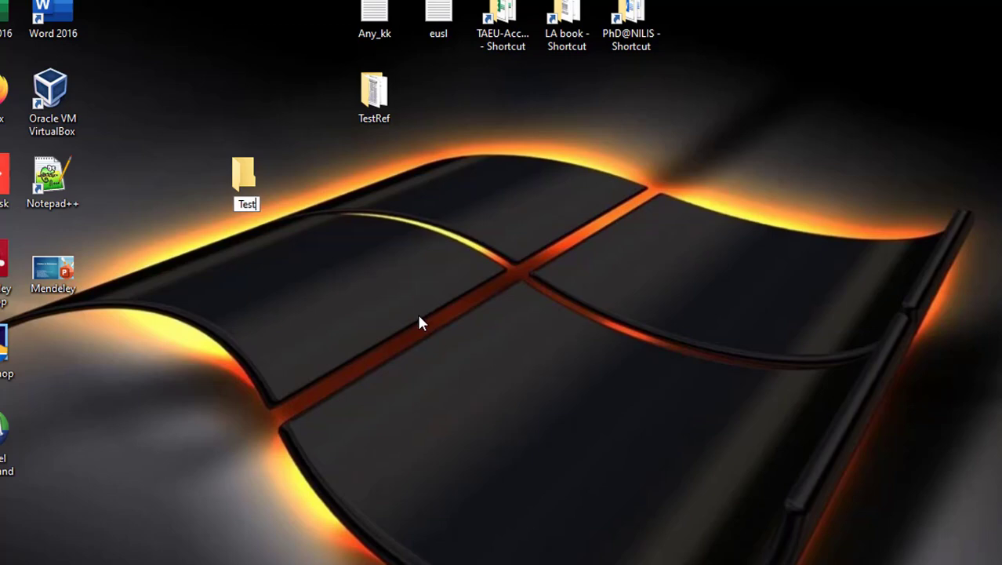
type("2")
key("Return")
double_click(243, 177)
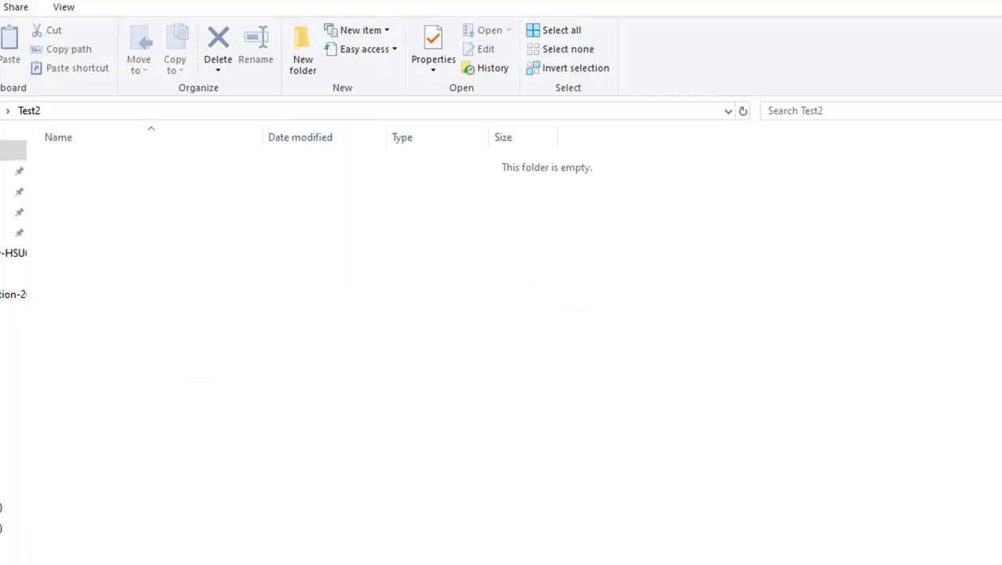
- Copy six PDFs, from 10.1.1.67.4105 to the Aisha chatbot paper, out of TestRef
left_click(929, 2)
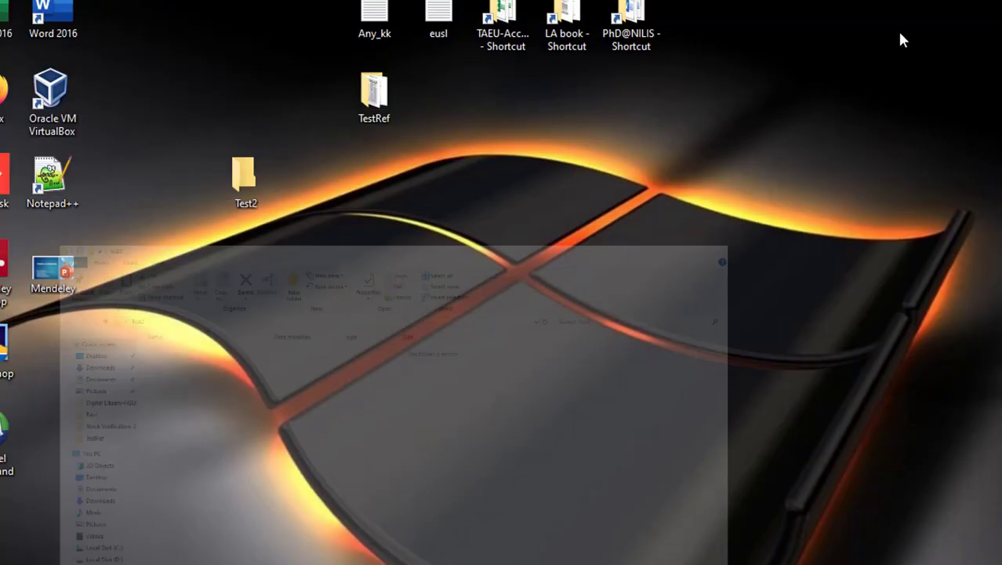
double_click(365, 93)
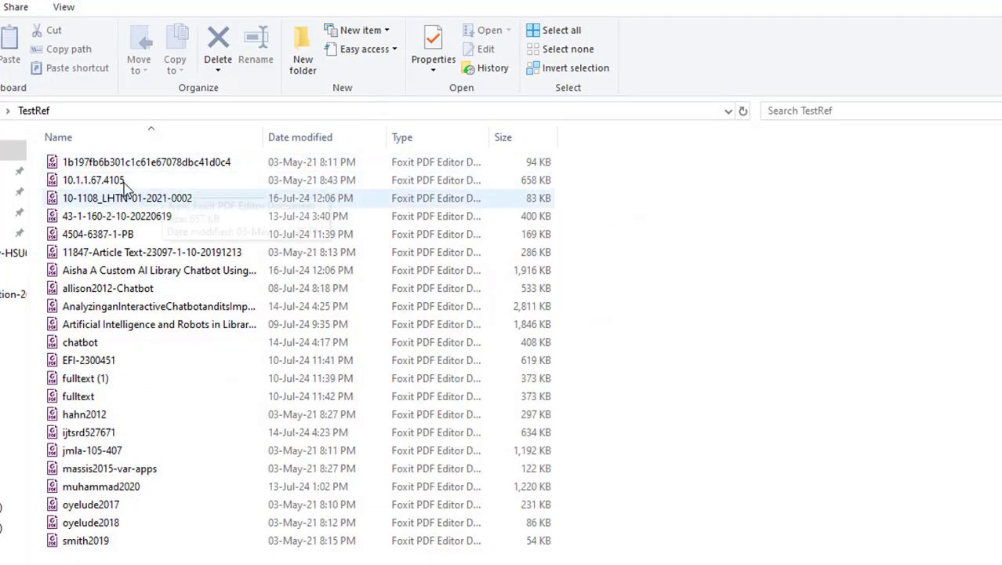
left_click(129, 182)
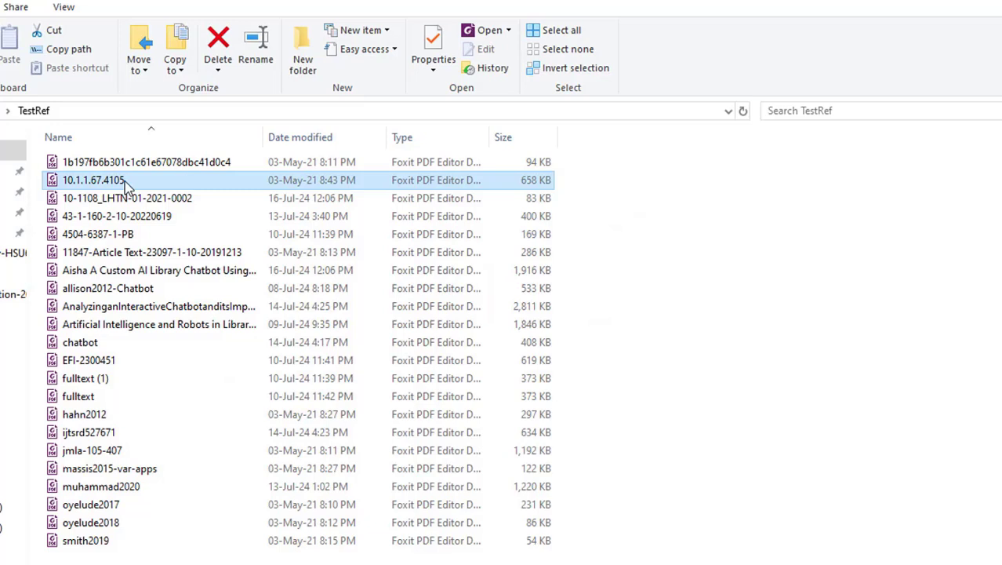
left_click(141, 274, "shift")
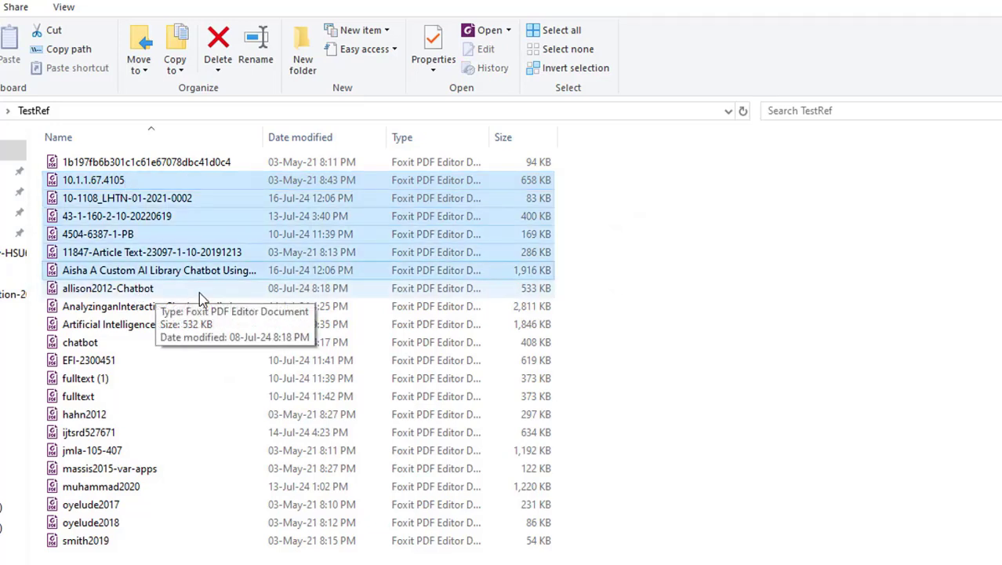
key("ctrl+c")
- Paste the six PDFs into Test2, close the window, and return to Mendeley
left_click(966, 1)
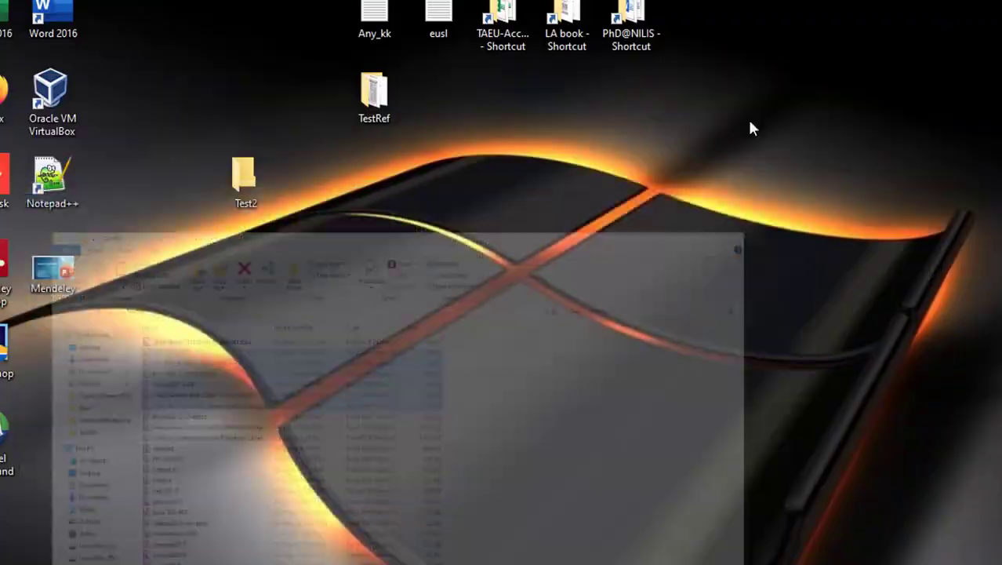
double_click(241, 192)
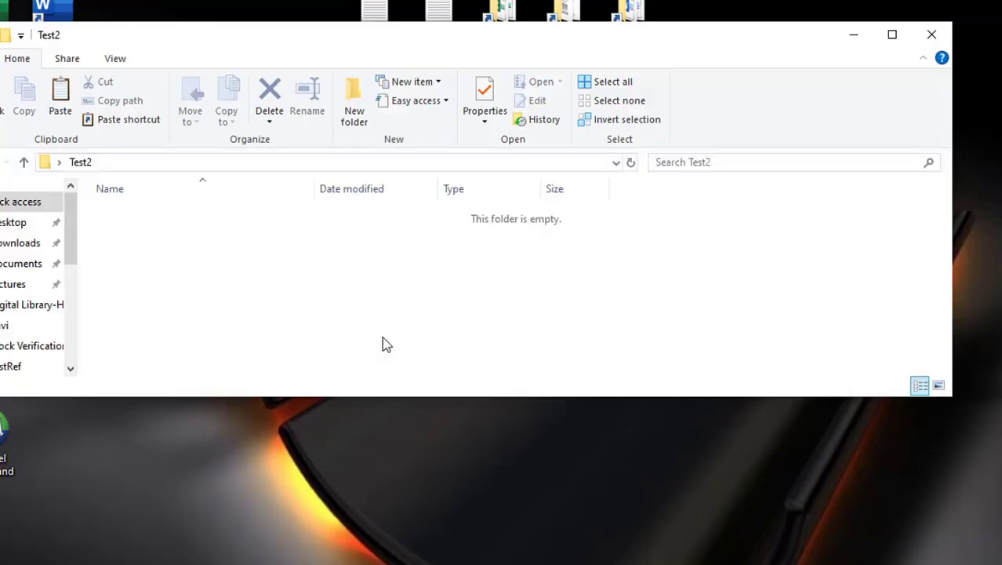
key("ctrl+v")
left_click(681, 299)
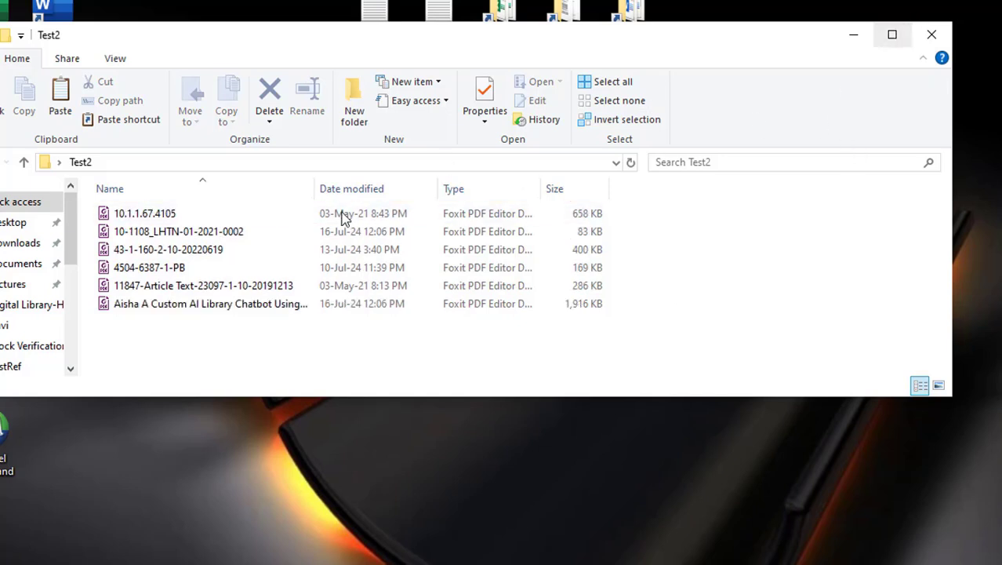
left_click(179, 220)
left_click(189, 305, "shift")
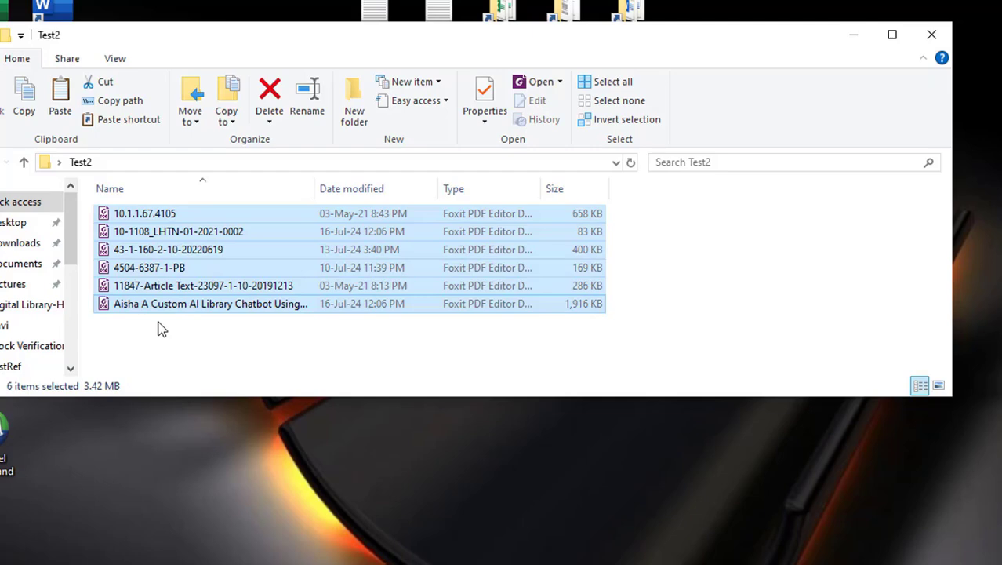
left_click(932, 34)
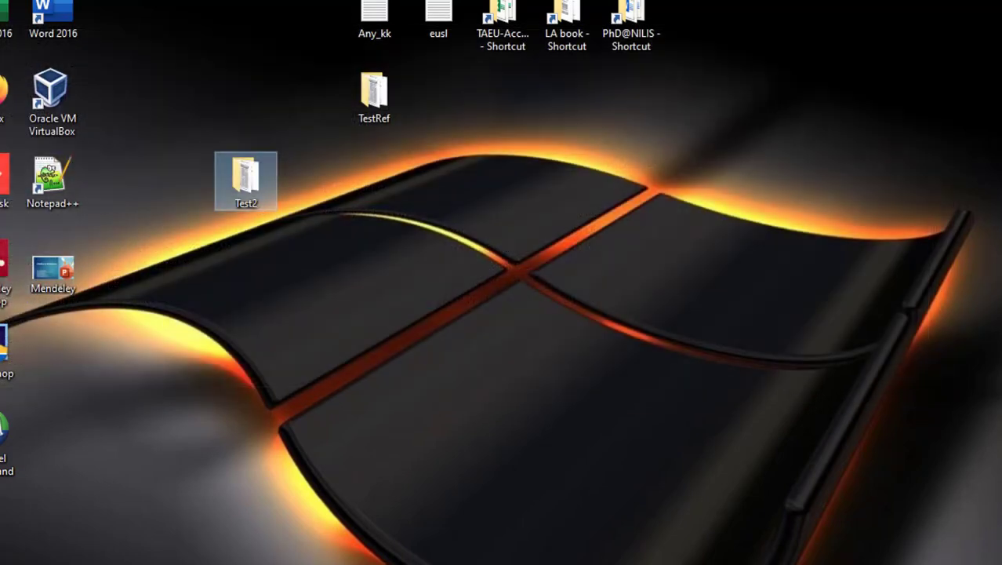
key("alt+Tab")
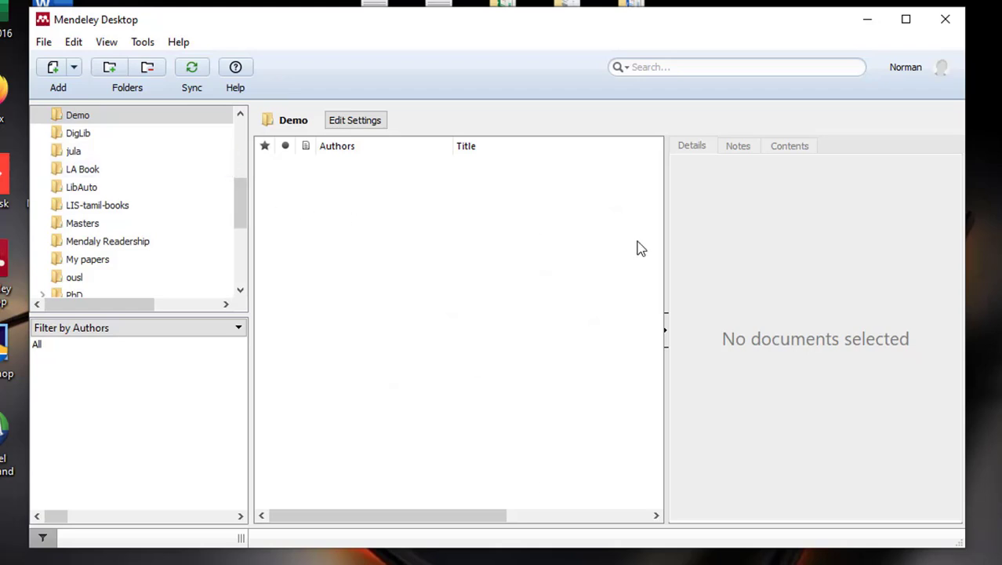
- Set the desktop folder Test2 as a watched folder and apply
left_click(74, 70)
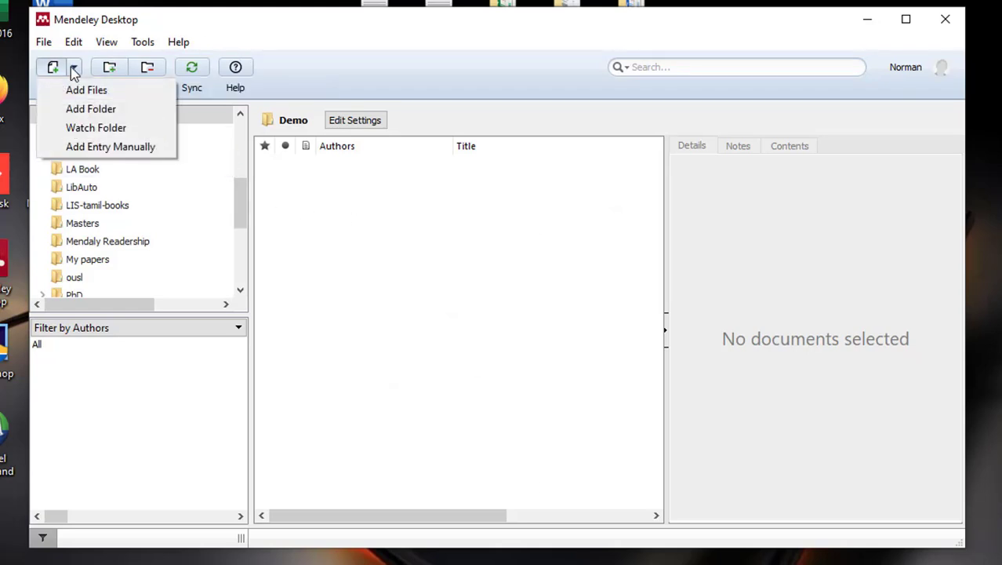
left_click(107, 131)
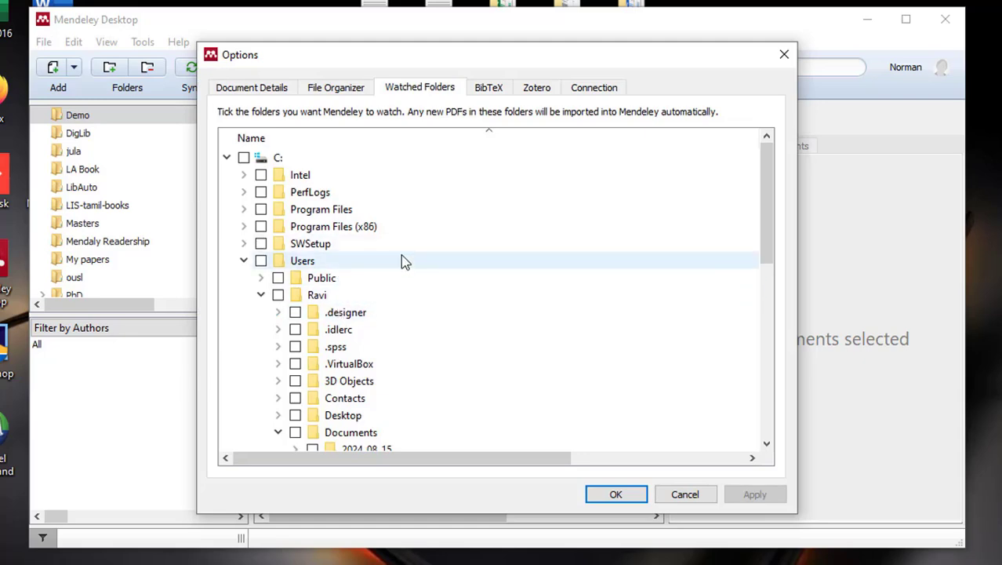
scroll(403, 262, "down", 1)
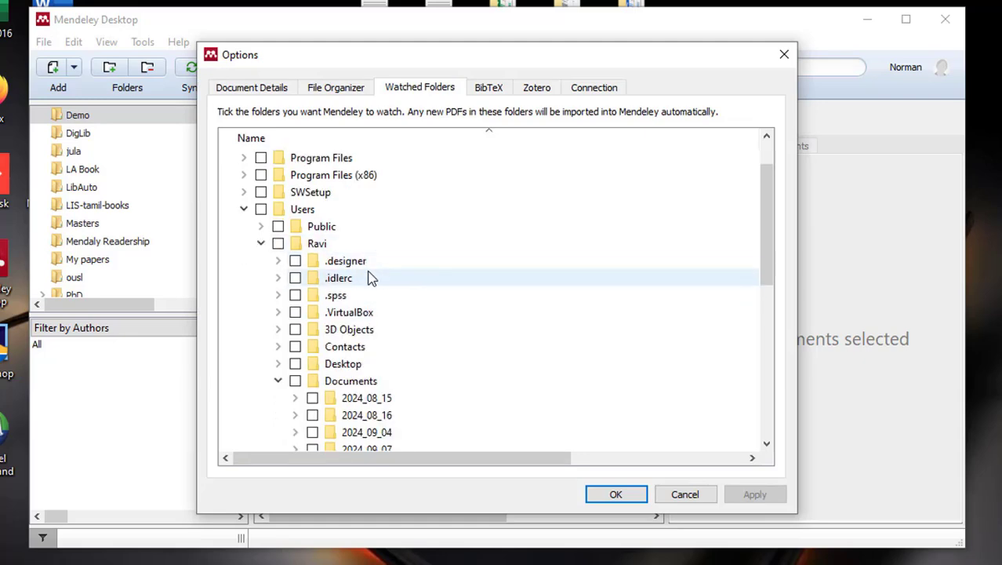
left_click(278, 364)
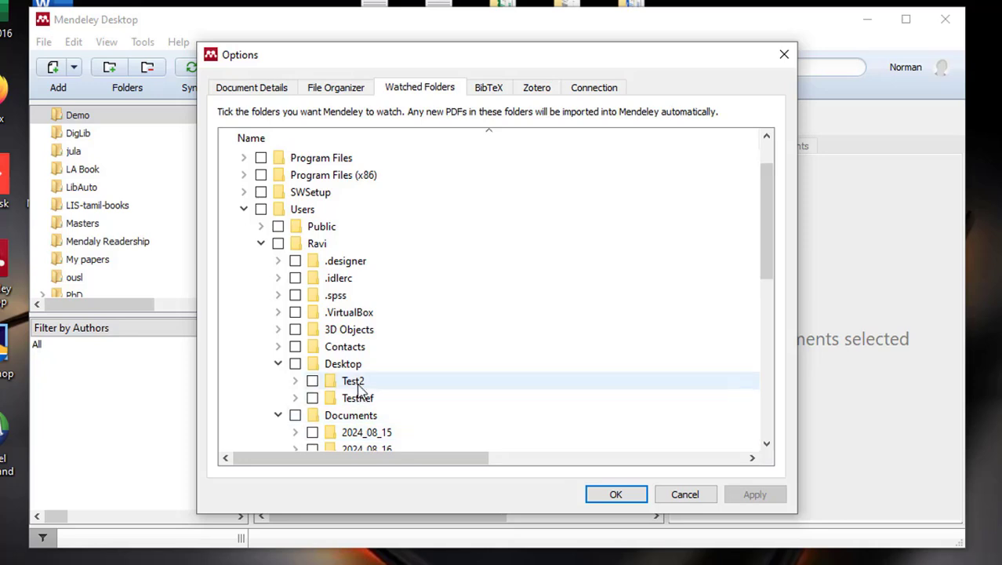
left_click(313, 381)
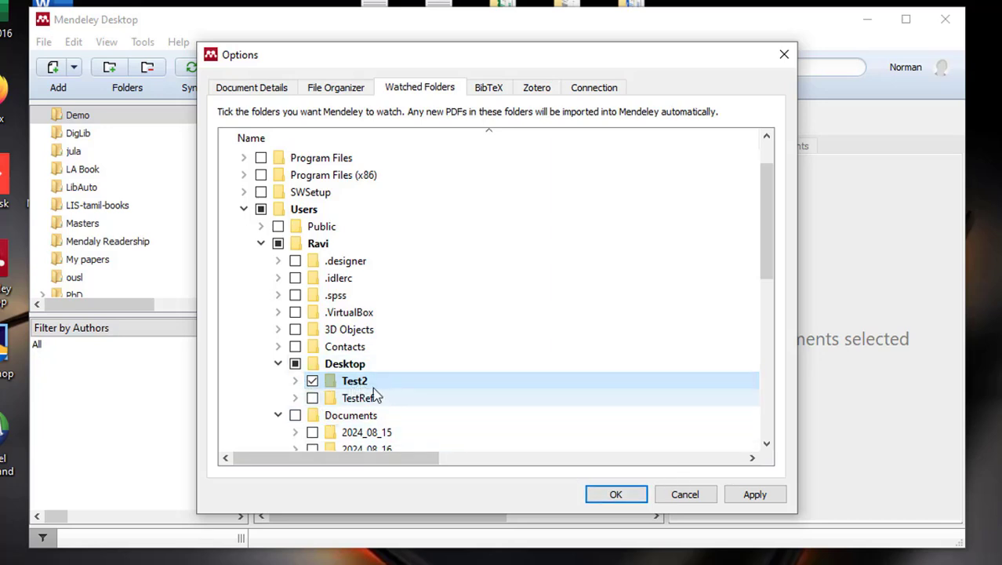
left_click(745, 498)
left_click(608, 496)
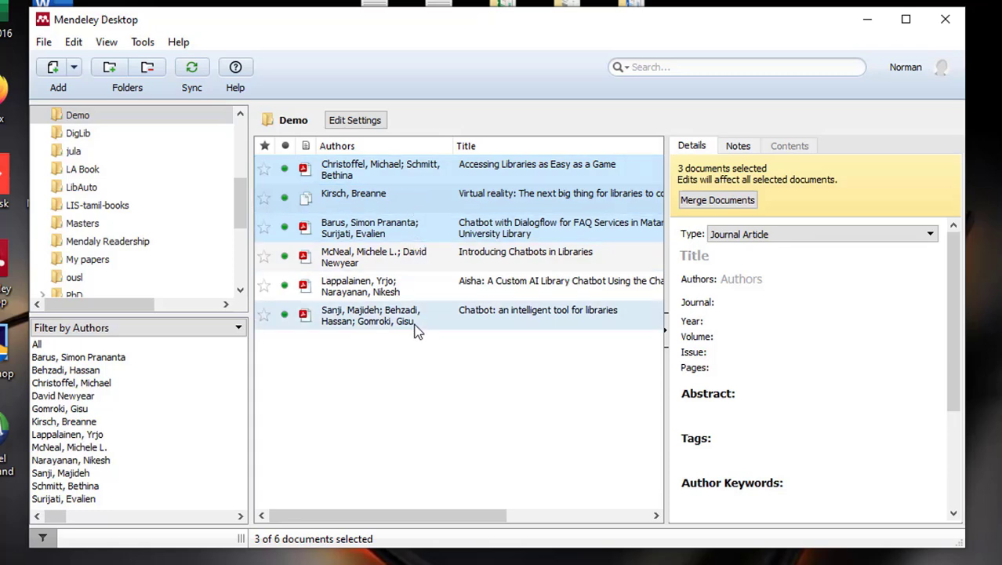
- Review the details of the six auto-imported papers in Demo, then minimize Mendeley
left_click(373, 174)
left_click(371, 196)
left_click(373, 227)
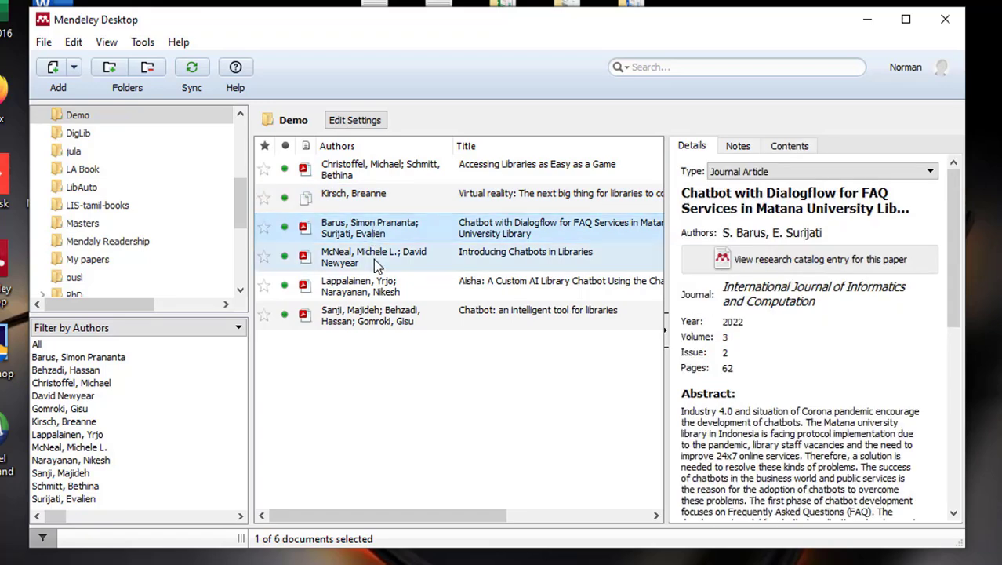
left_click(373, 259)
left_click(384, 287)
left_click(393, 315)
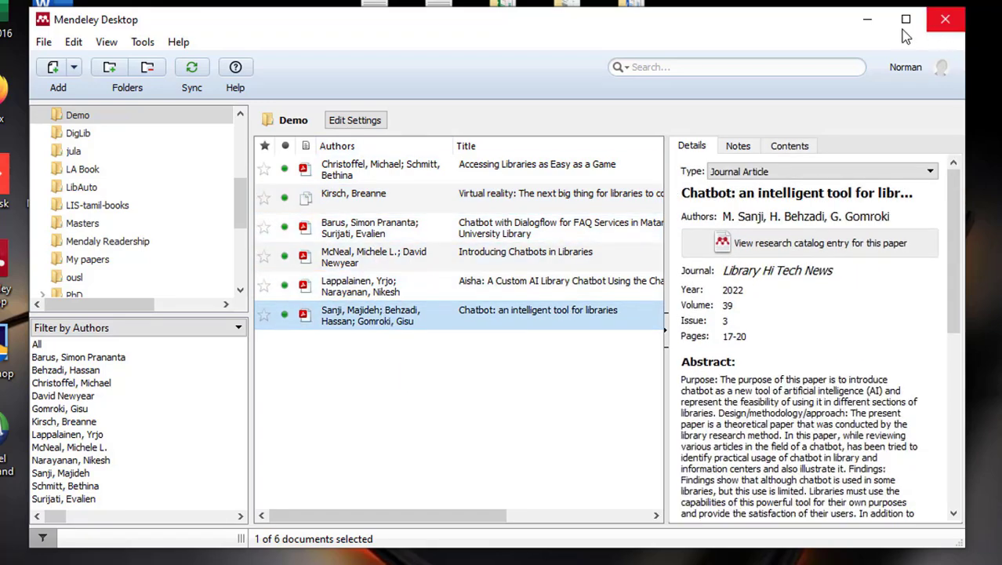
left_click(869, 18)
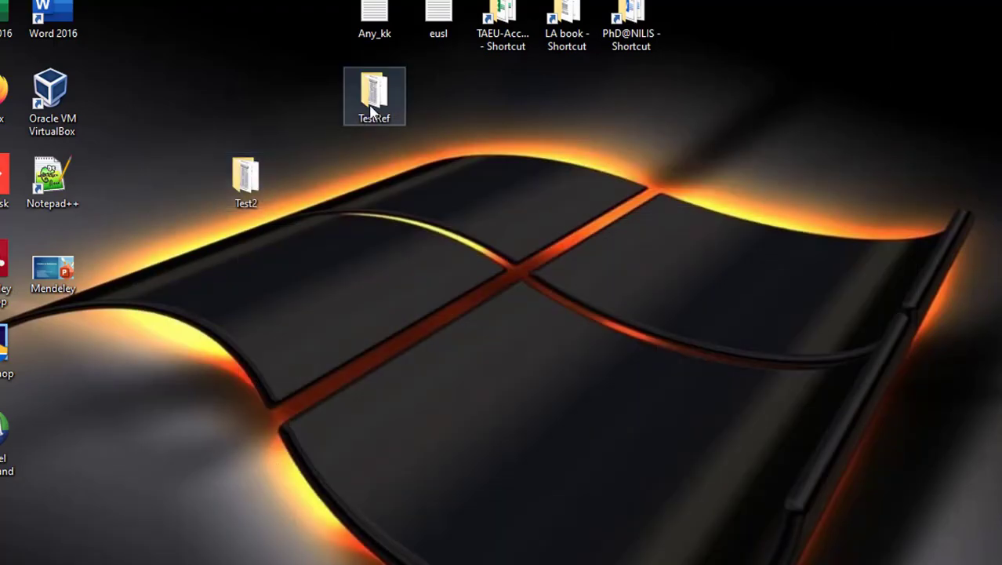
- Paste the Artificial Intelligence and Robots in Libraries PDF from TestRef into Test2, then return to Mendeley
double_click(373, 112)
scroll(337, 313, "down", 2)
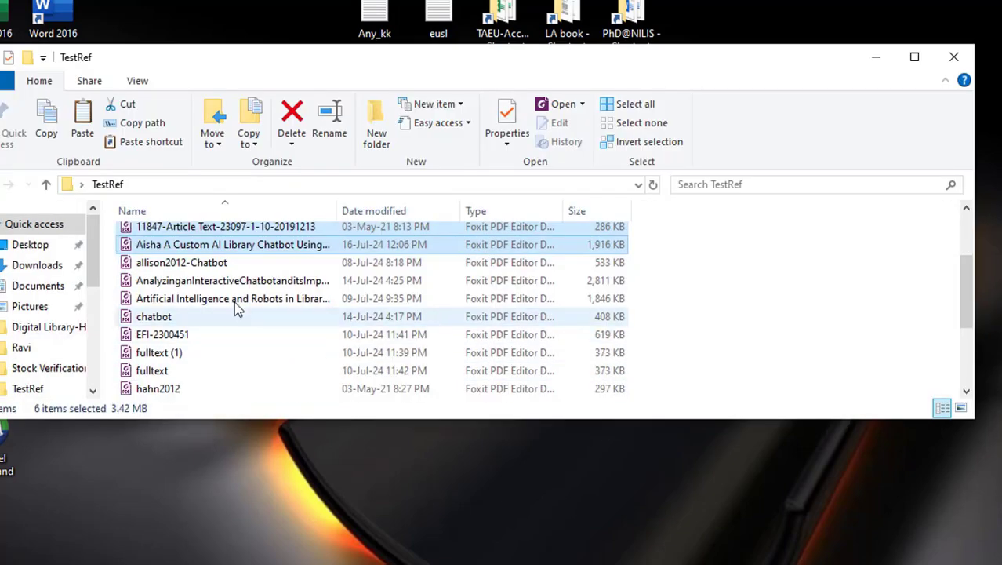
left_click(235, 301)
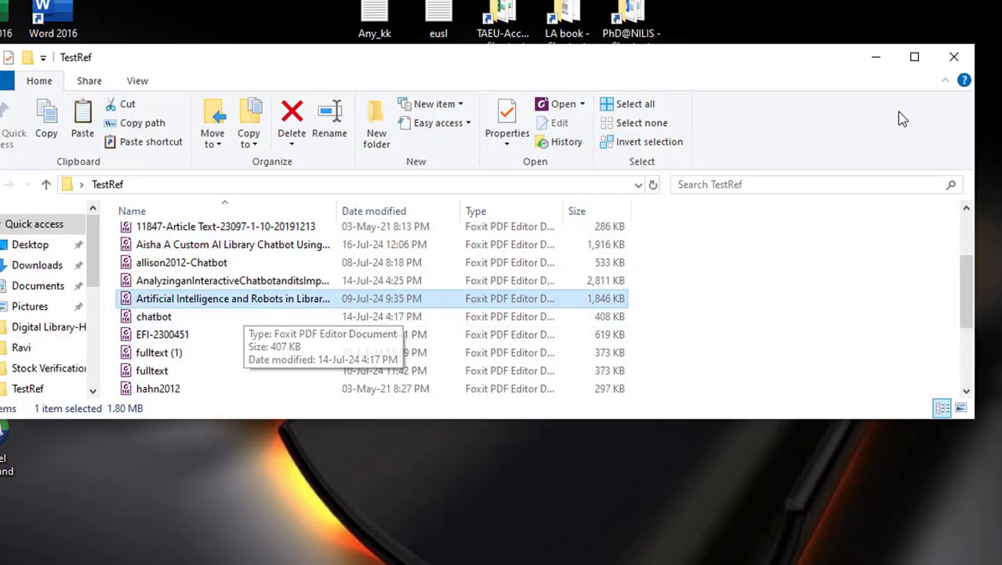
left_click(876, 56)
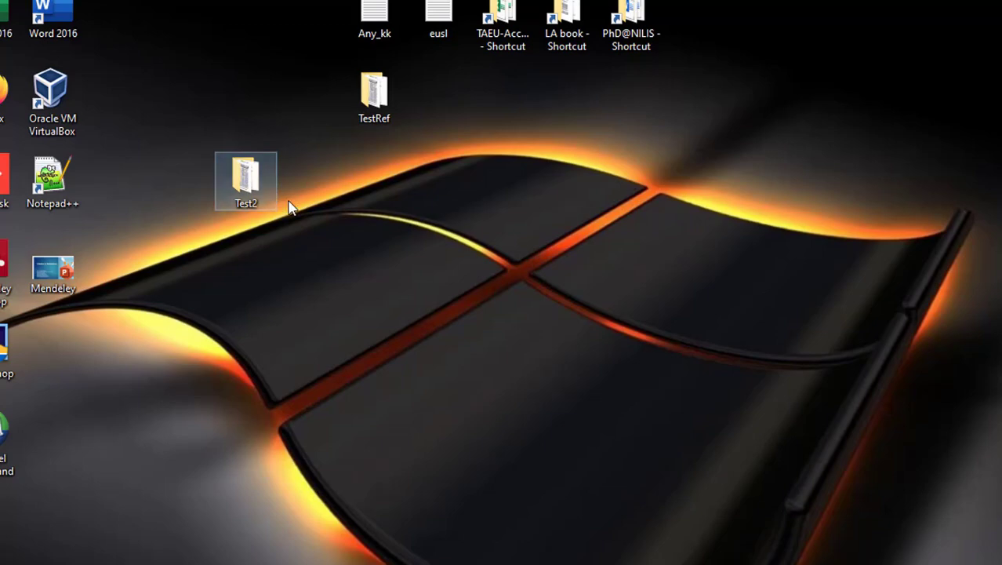
double_click(245, 179)
right_click(785, 307)
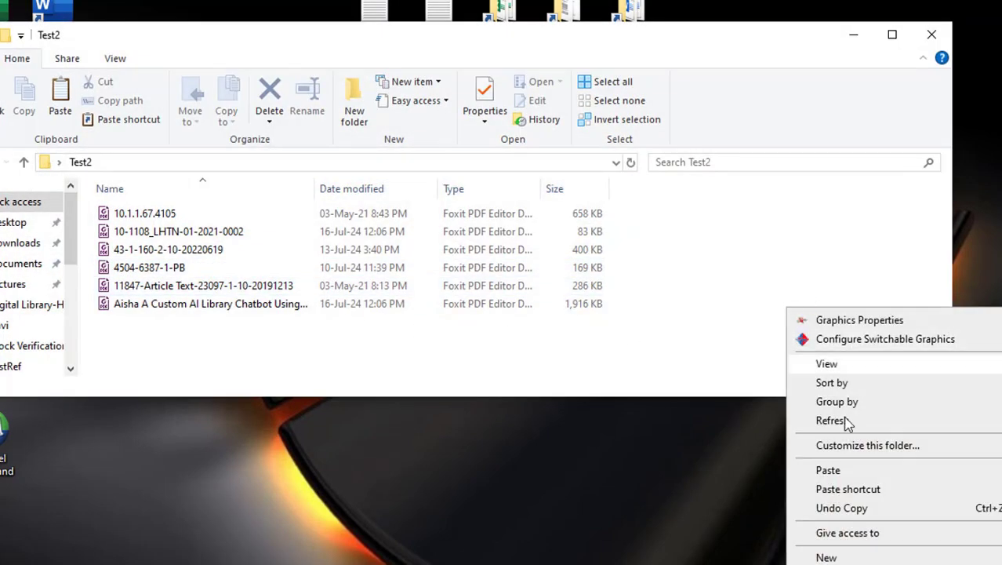
left_click(831, 472)
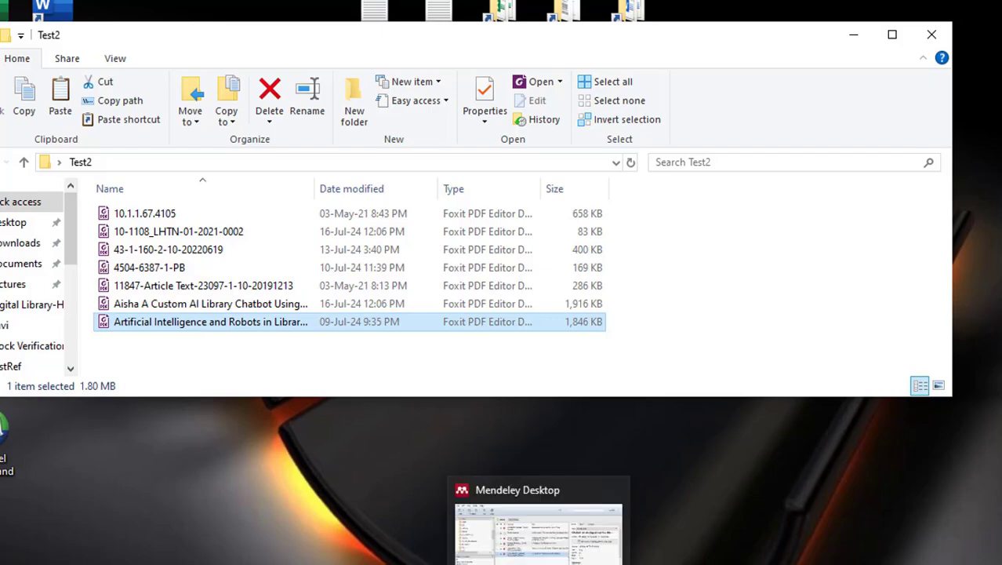
left_click(502, 483)
left_click(480, 469)
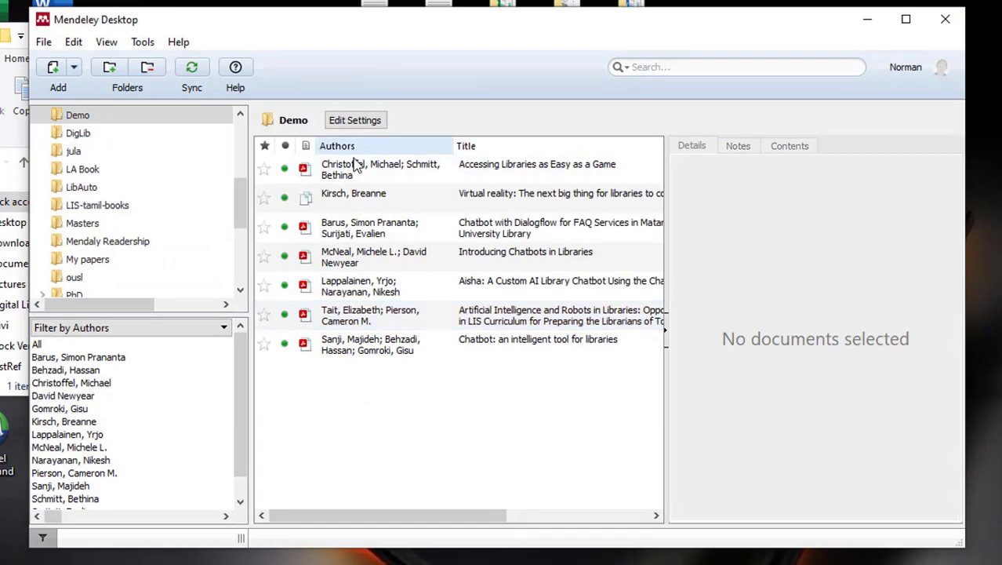
left_click(371, 179)
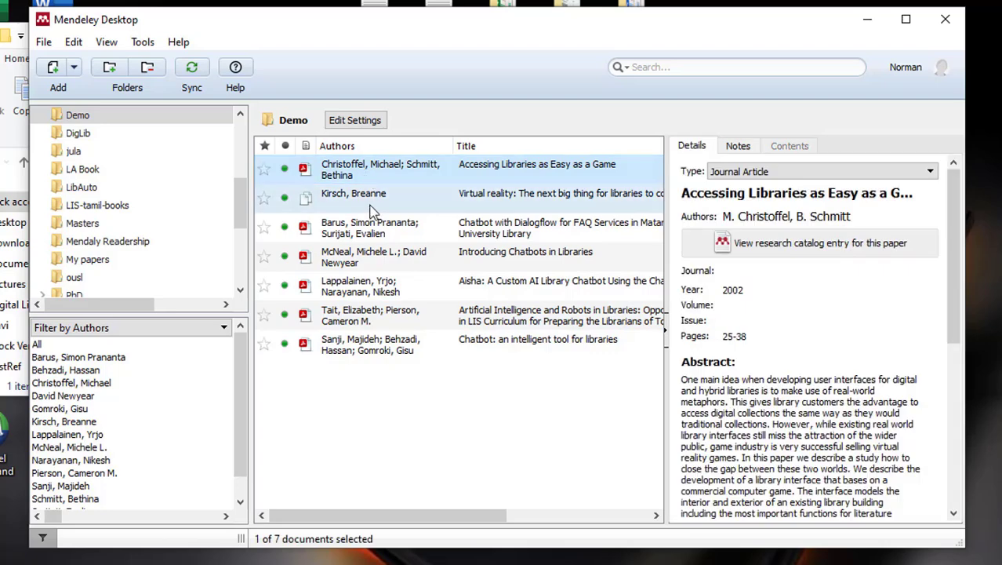
left_click(368, 203)
left_click(372, 229)
left_click(374, 257)
left_click(374, 295)
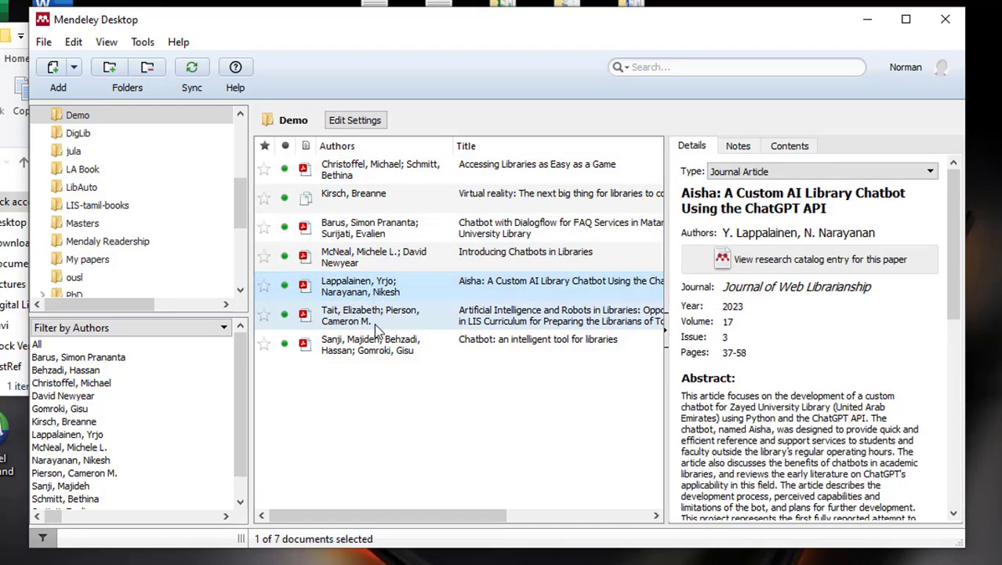
left_click(374, 320)
left_click(380, 346)
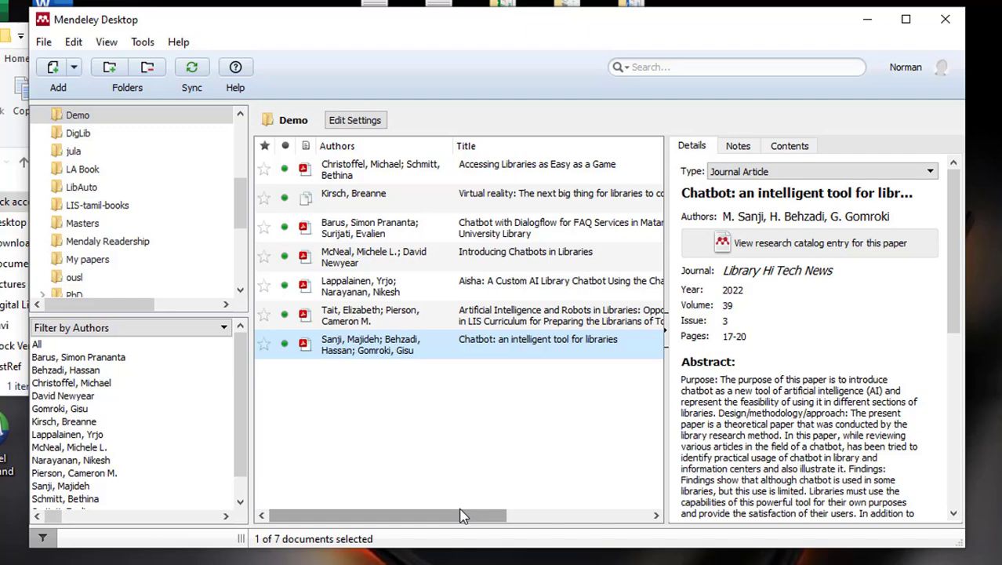
left_click(648, 406)
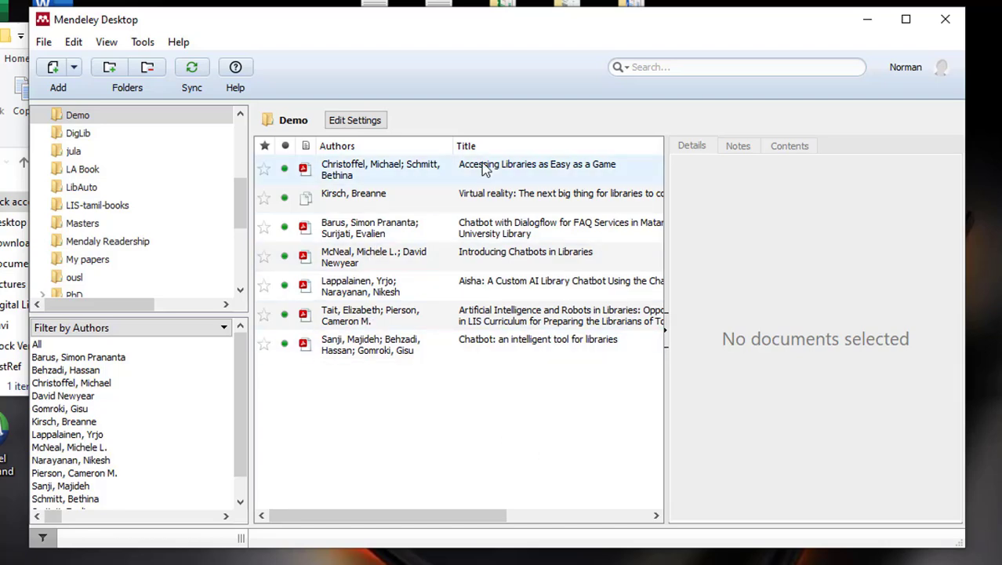
- Delete the 'Accessing Libraries as Easy as a Game' reference
left_click(429, 173)
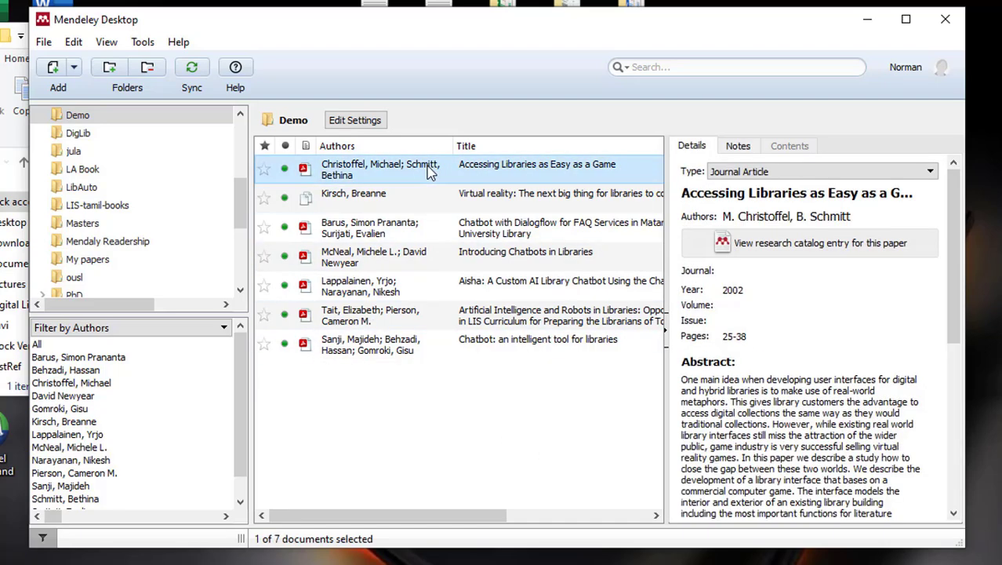
right_click(430, 174)
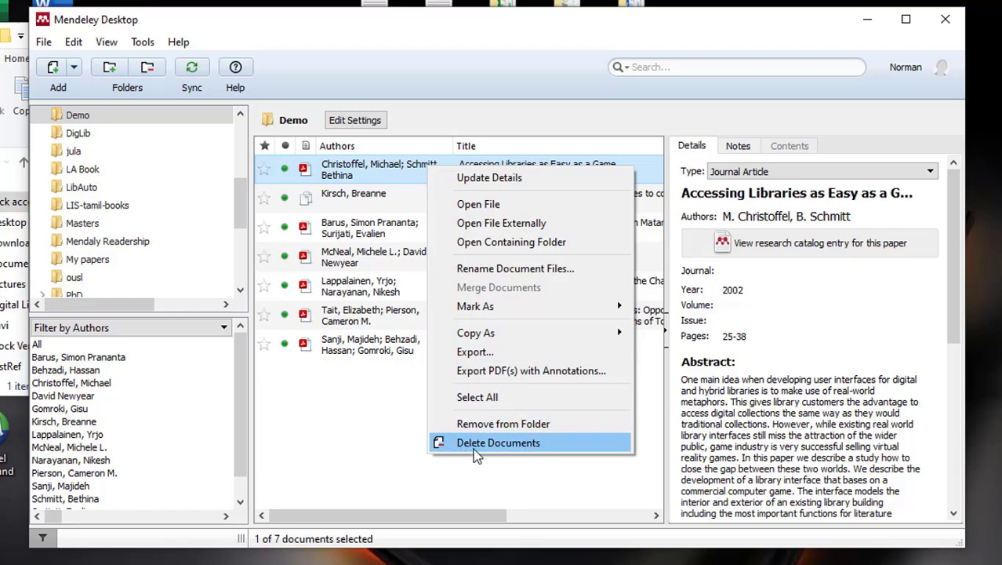
left_click(511, 448)
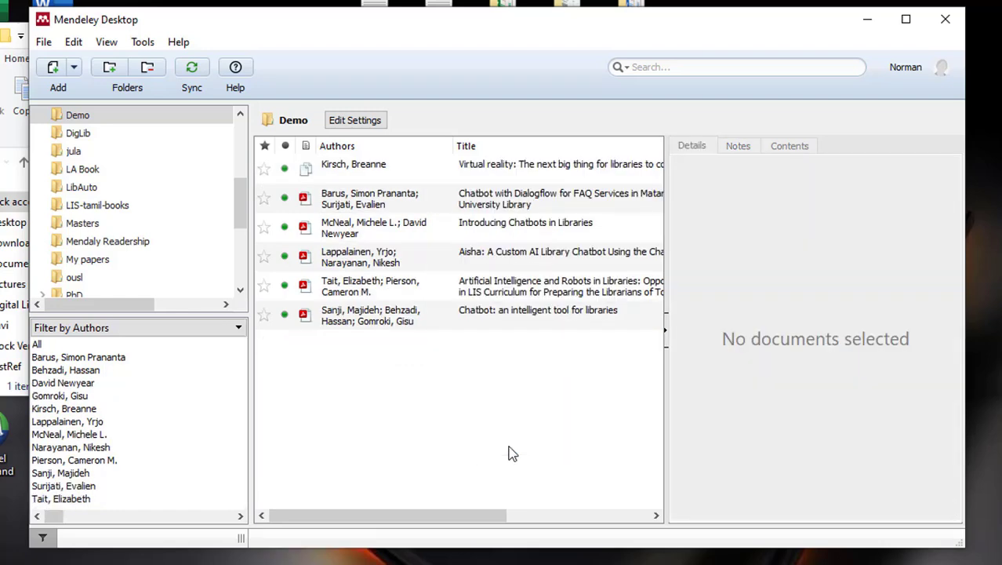
- Select the remaining six references and delete them all together
left_click(366, 171)
left_click(359, 200, "ctrl")
left_click(357, 229, "ctrl")
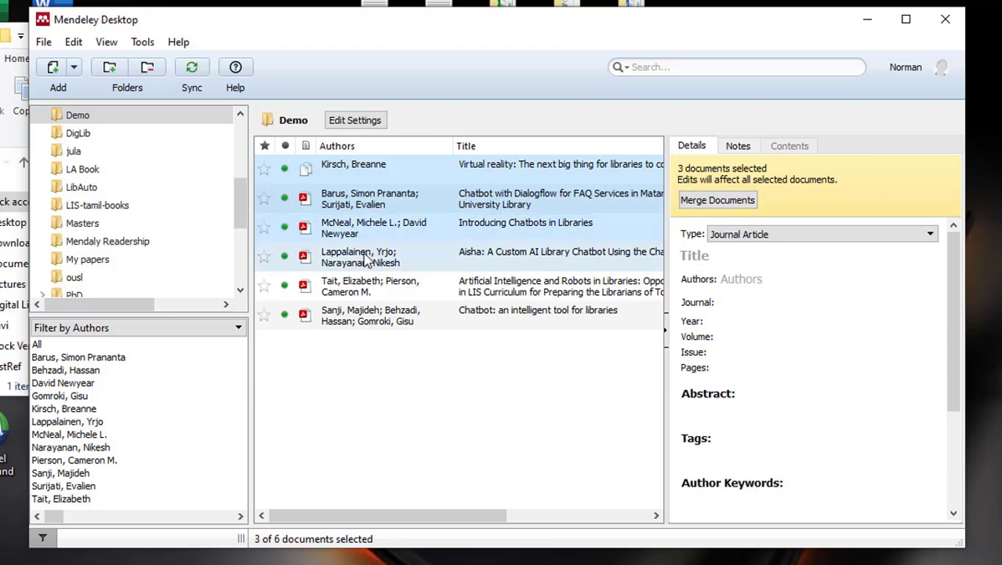
left_click(366, 259, "ctrl")
left_click(370, 286, "ctrl")
left_click(375, 316, "ctrl")
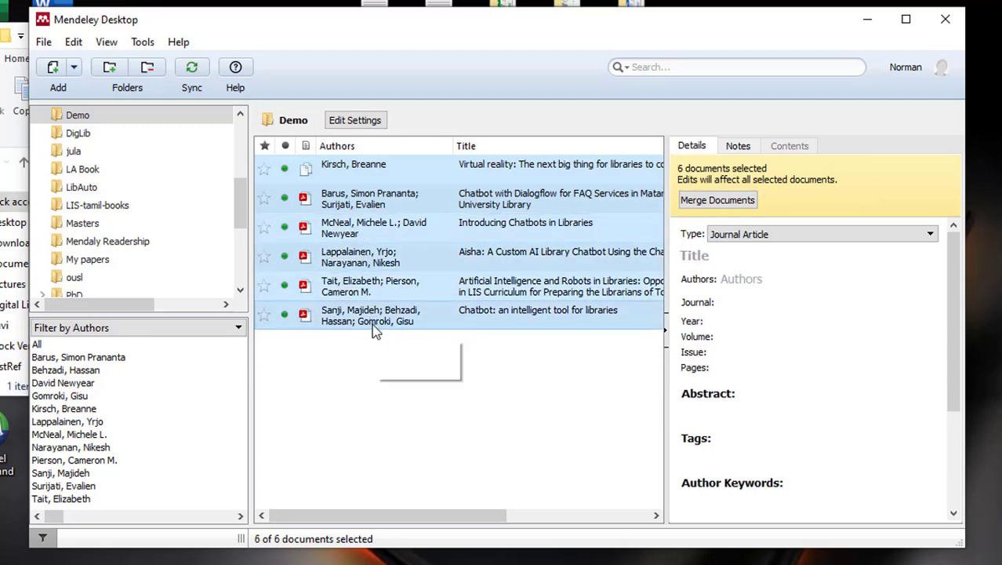
right_click(358, 201)
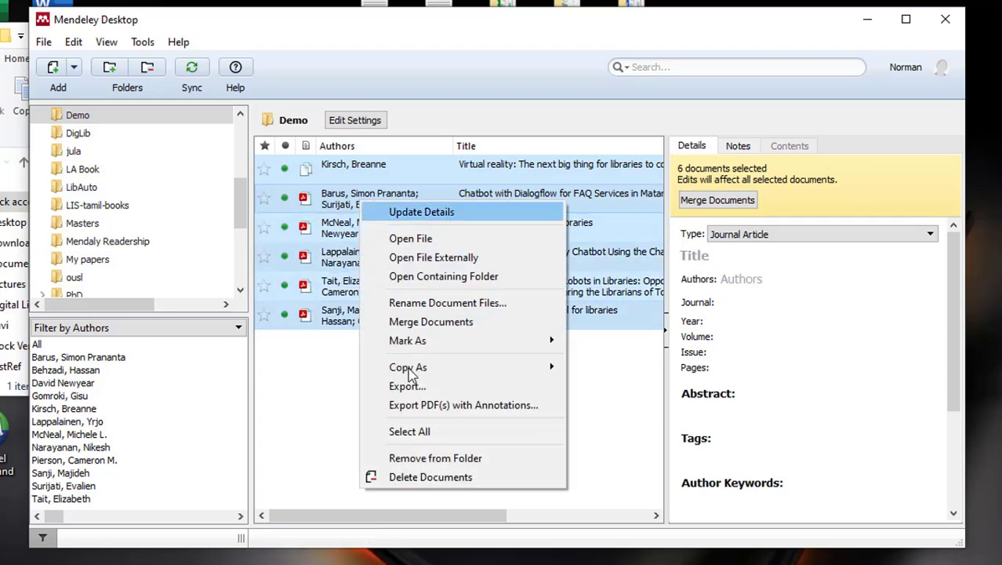
left_click(431, 477)
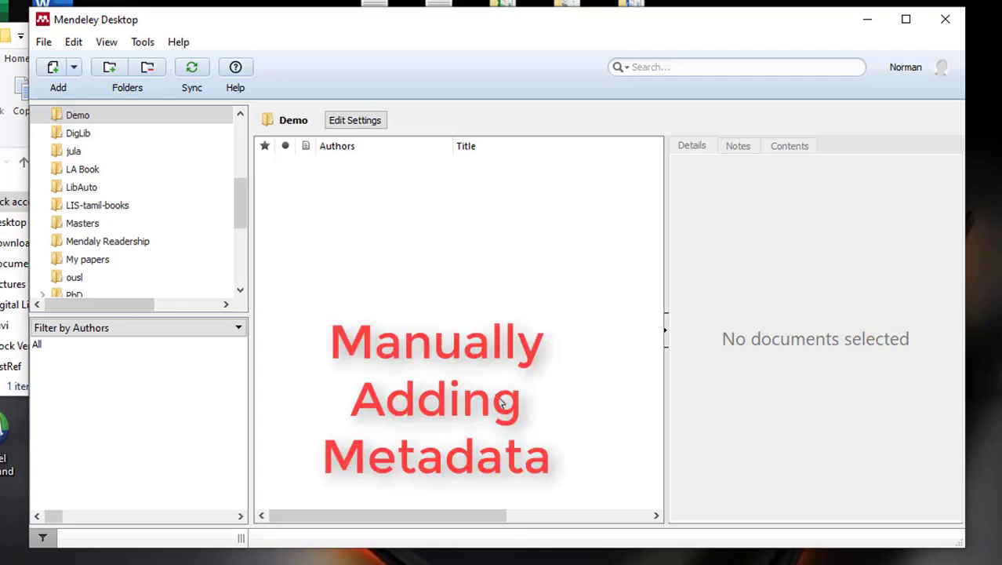
- With the allison2012-Chatbot PDF open, start a manual entry of type Journal Article
left_click(192, 268)
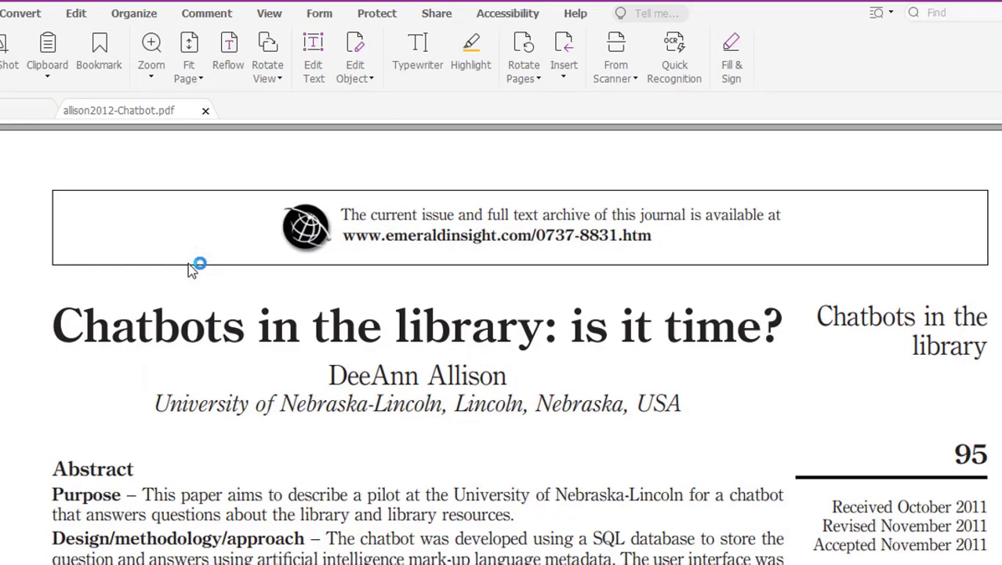
key("alt+Tab")
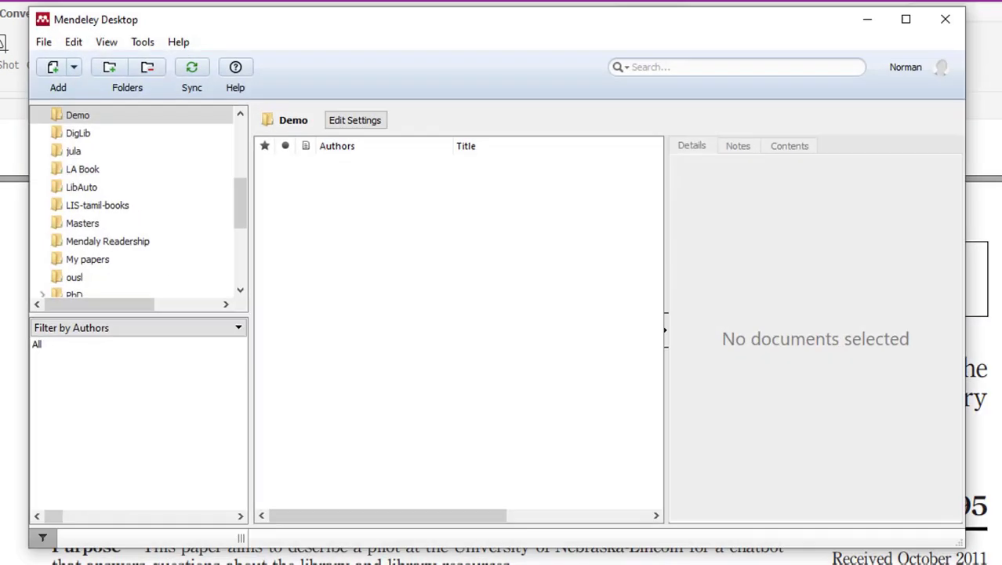
left_click(75, 68)
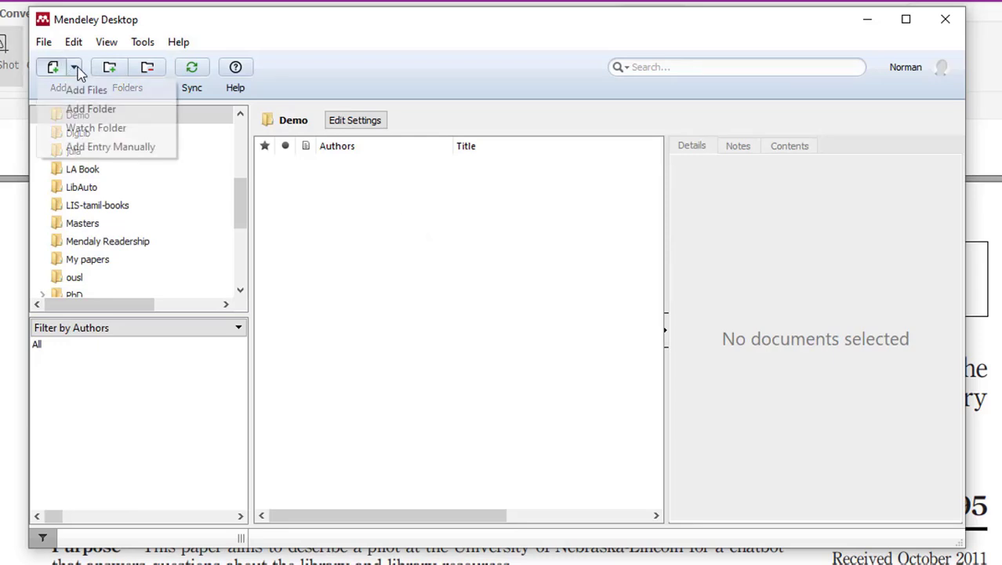
left_click(100, 151)
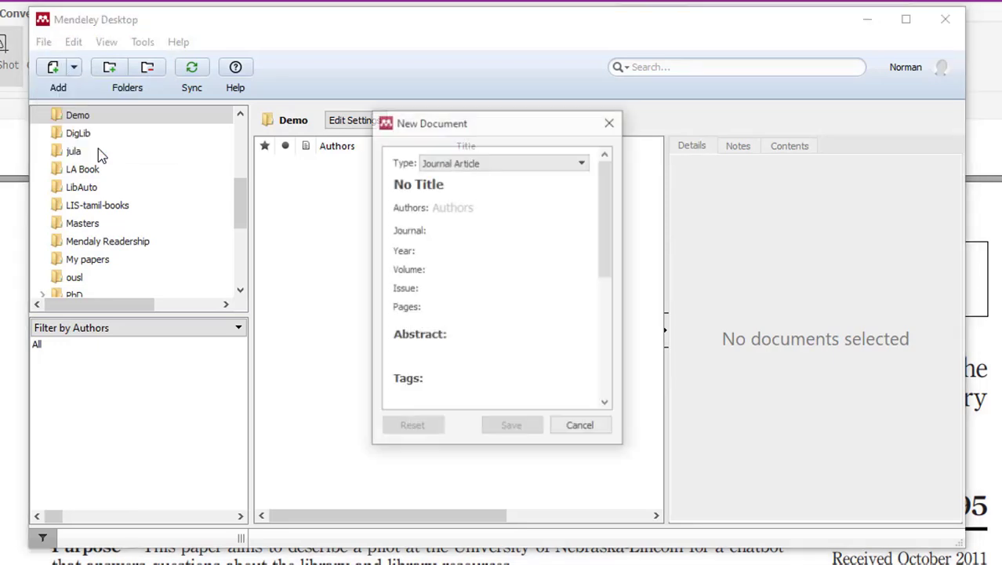
left_click(490, 166)
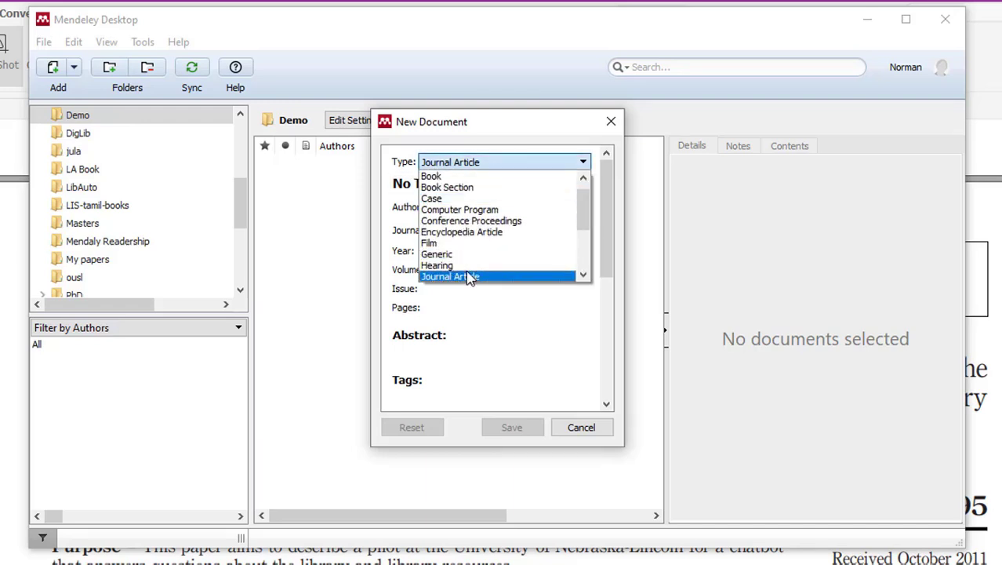
left_click(468, 278)
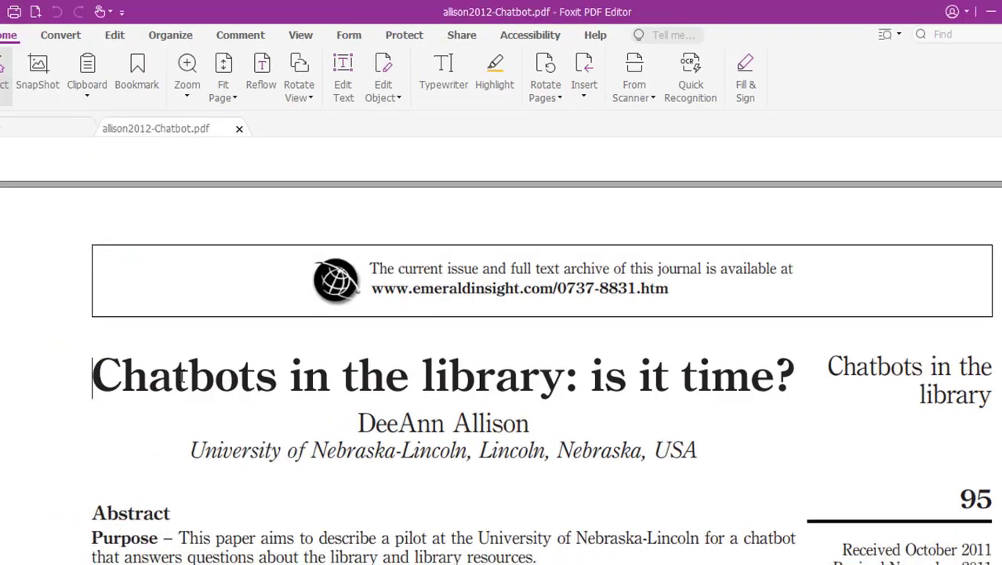
- Copy the title 'Chatbots in the library: is it time?' from the PDF into the Title field
left_click_drag(93, 374, 791, 360)
key("ctrl+c")
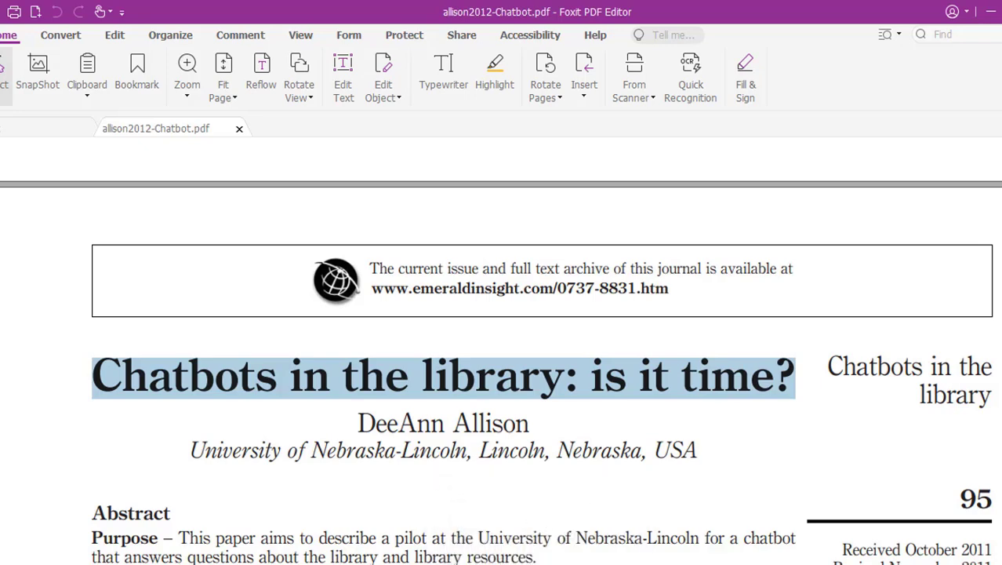
key("alt+Tab")
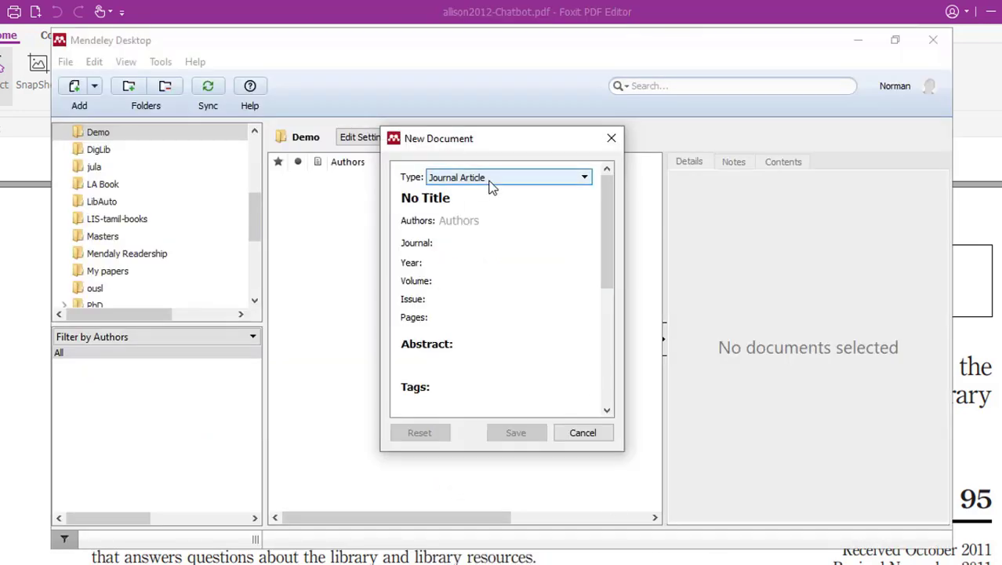
left_click(476, 202)
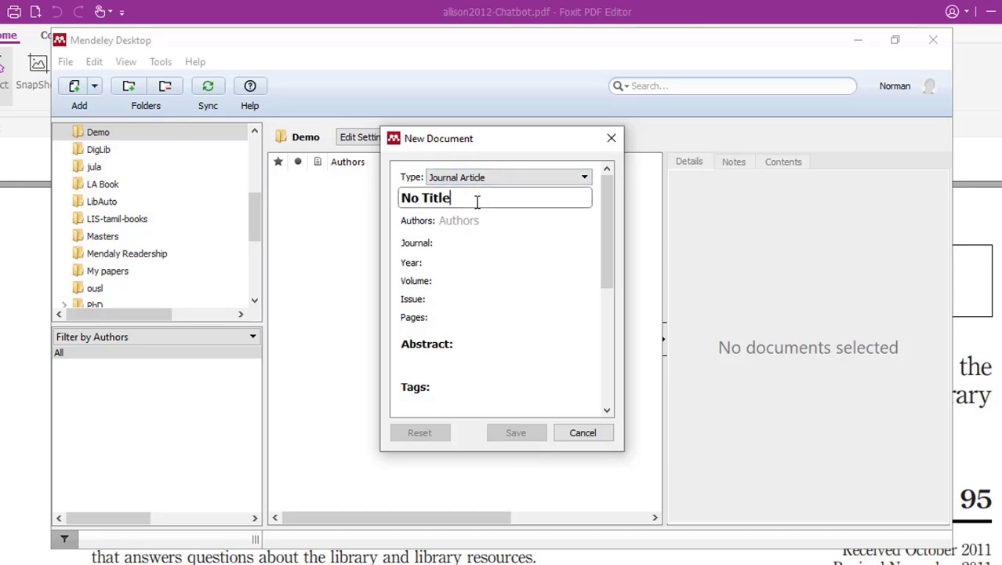
key("BackSpace")
key("BackSpace")
key("BackSpace")
key("BackSpace")
key("BackSpace")
key("BackSpace")
key("BackSpace")
key("BackSpace")
key("ctrl+v")
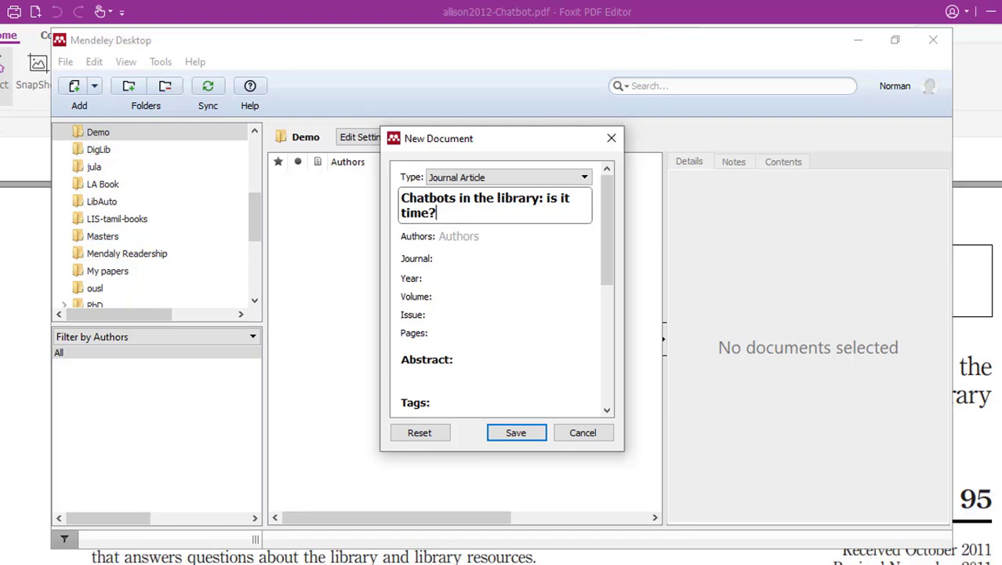
mouse_move(517, 561)
left_click(471, 478)
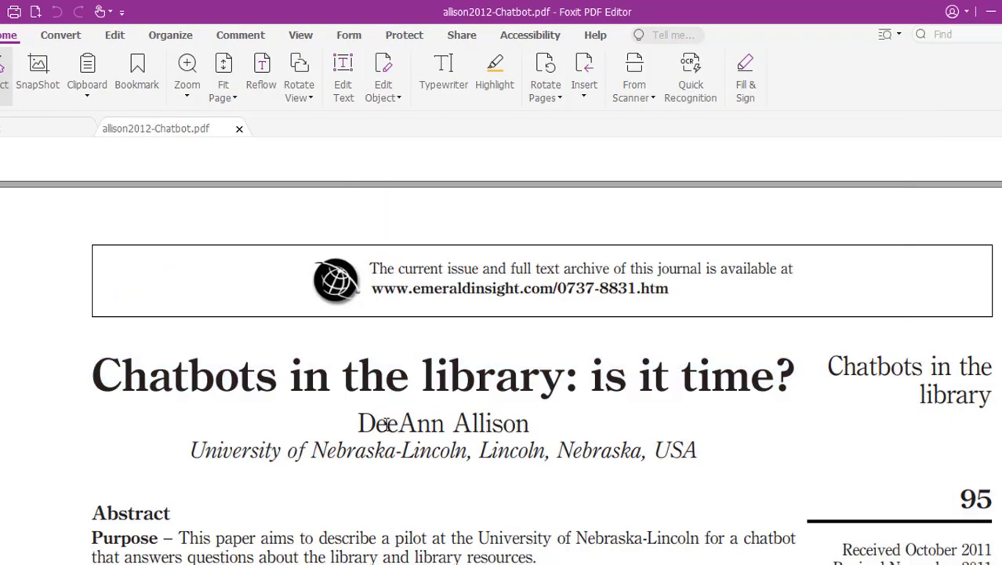
- Copy the first author's name from the PDF and enter it as 'surname, first name'
left_click_drag(353, 423, 534, 422)
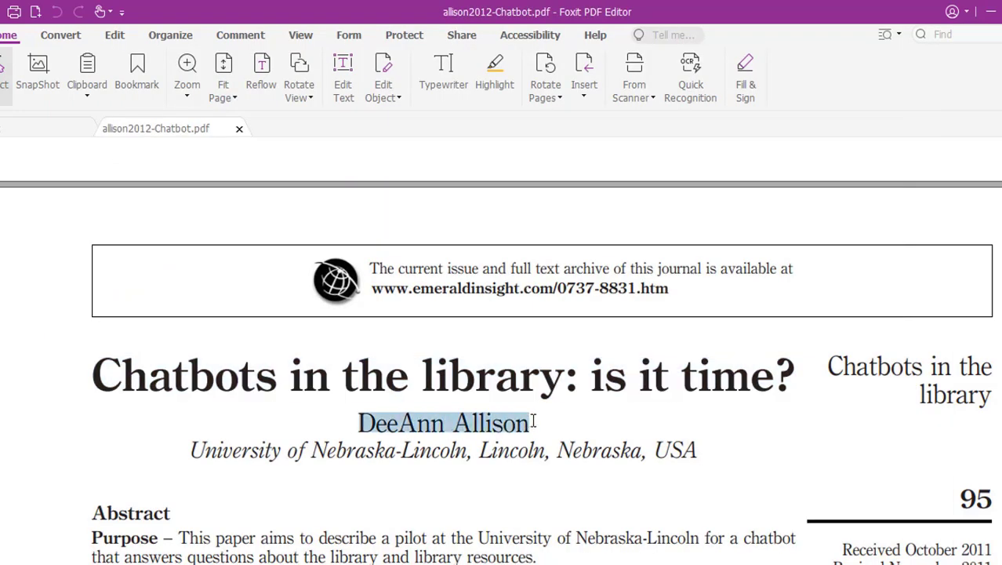
right_click(506, 422)
left_click(540, 164)
key("alt+Tab")
left_click(460, 238)
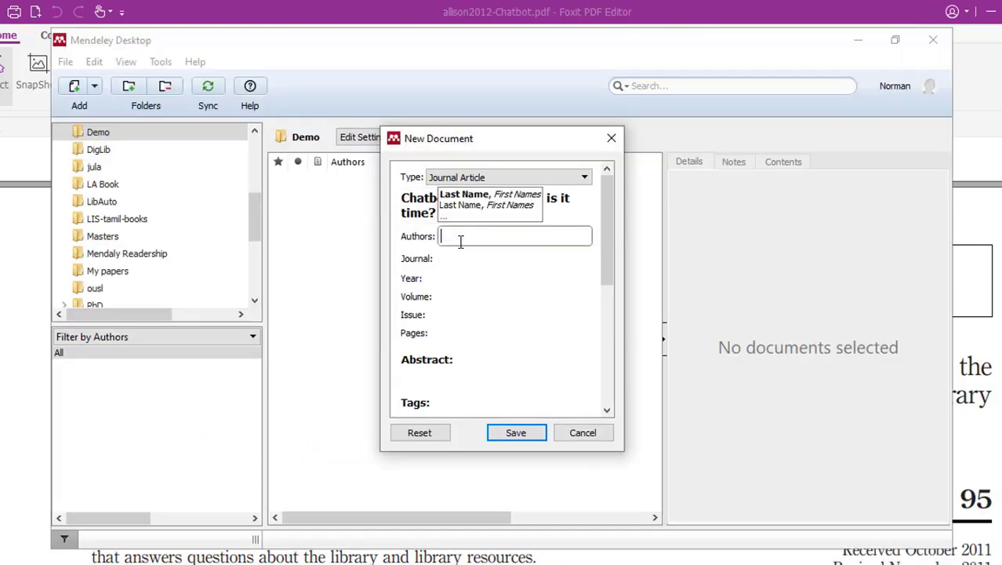
key("ctrl+v")
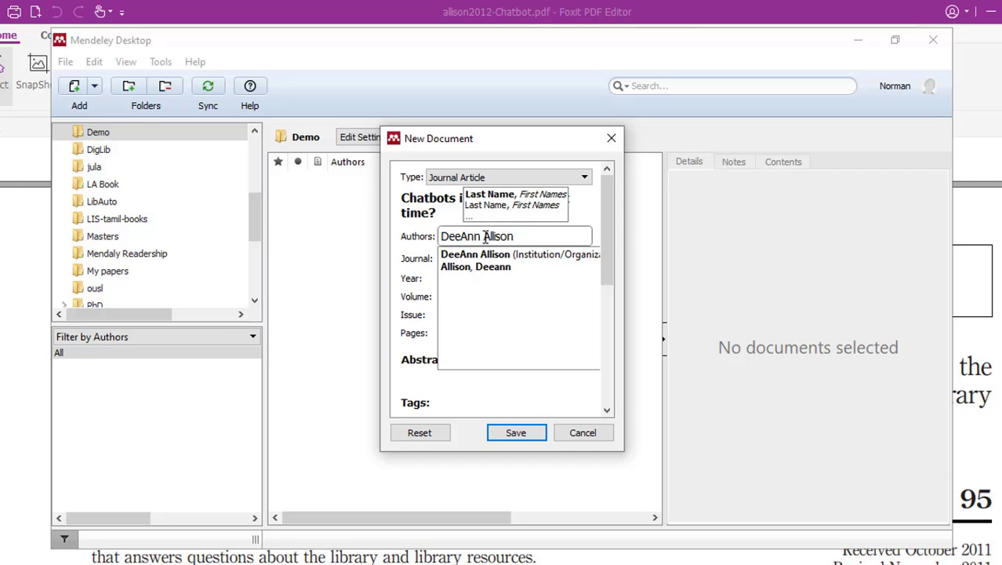
left_click_drag(486, 238, 425, 232)
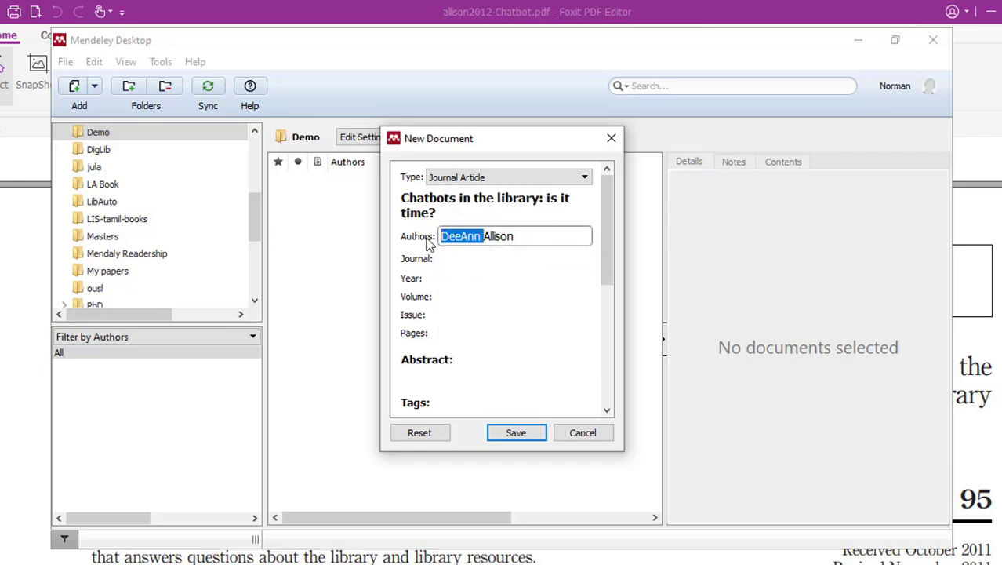
key("BackSpace")
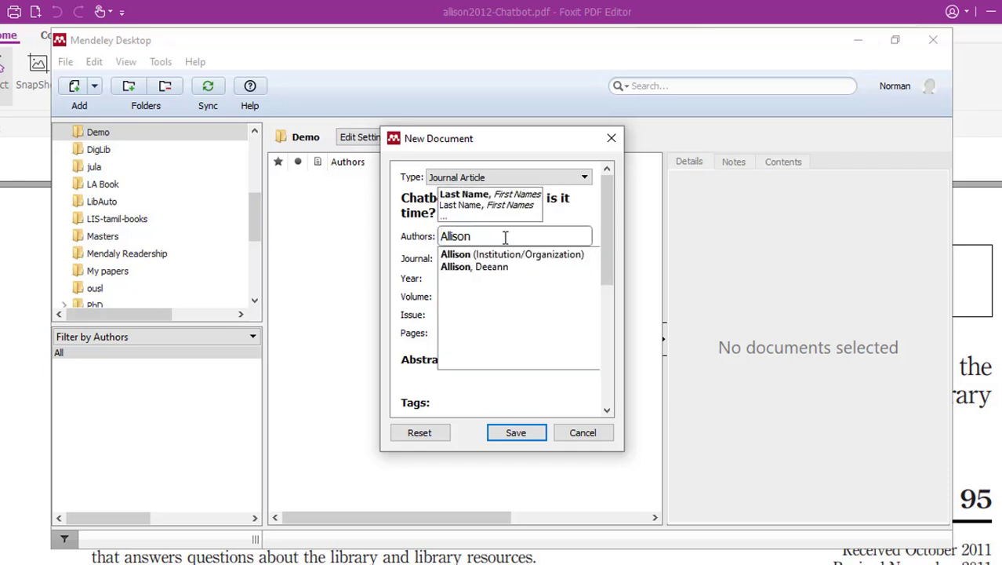
type(", DeeAnn")
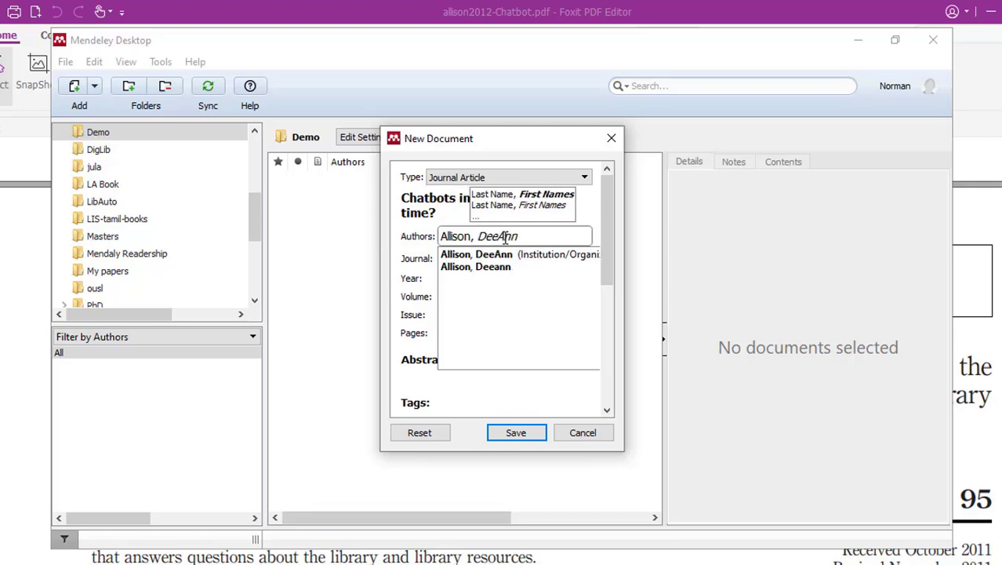
key("Return")
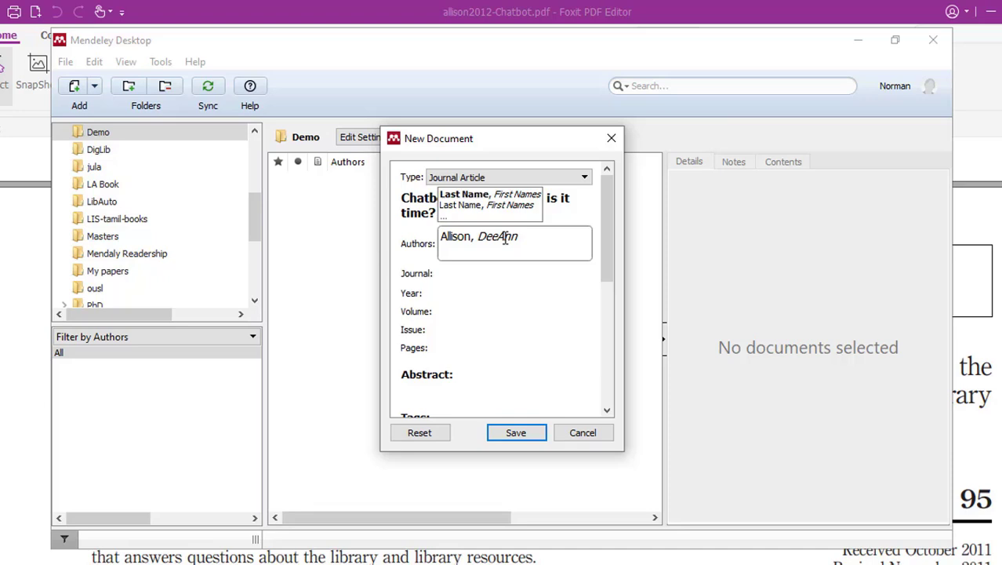
- Type the second author's surname followed by the initial M
type("Norm")
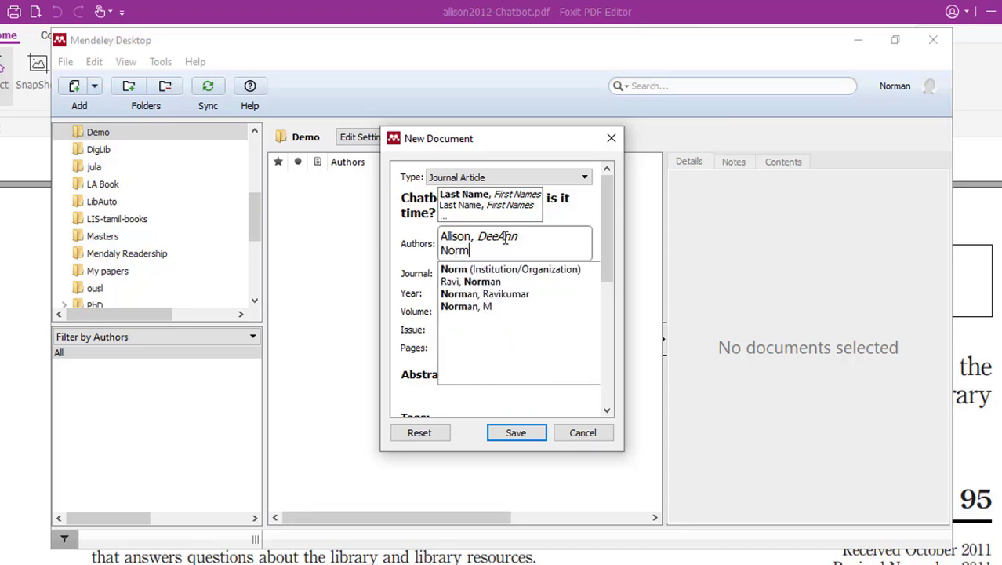
type("an")
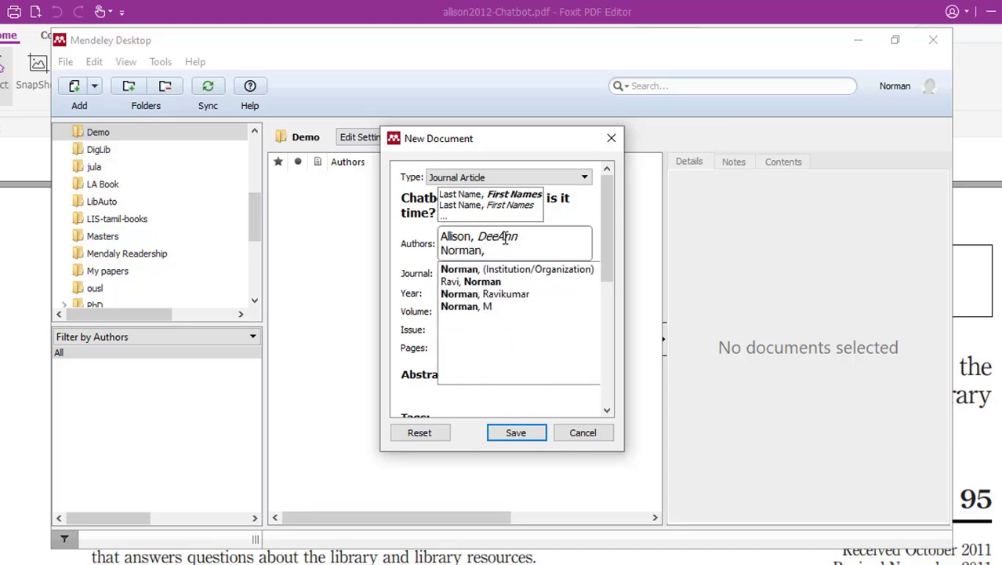
type(",M")
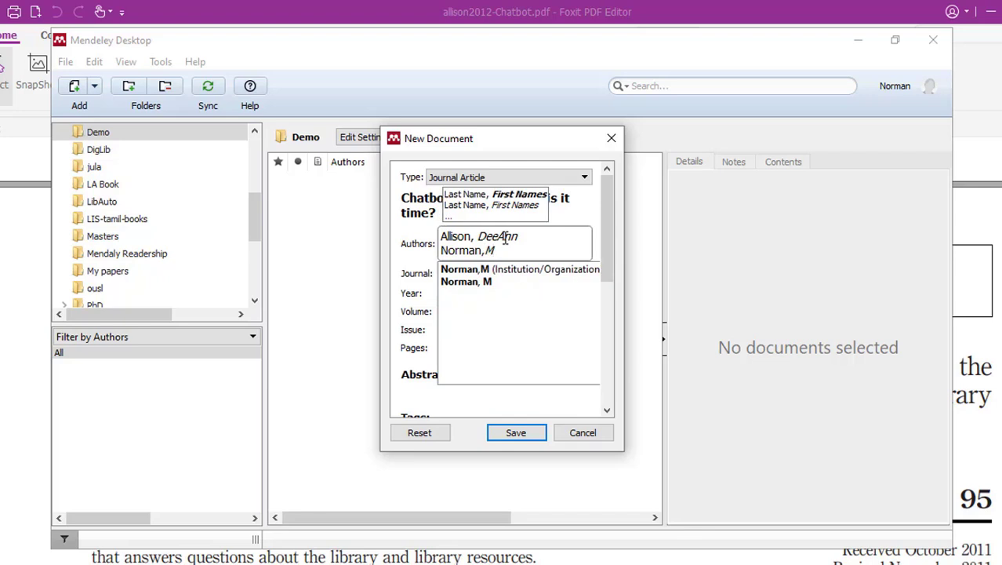
key("BackSpace")
key("BackSpace")
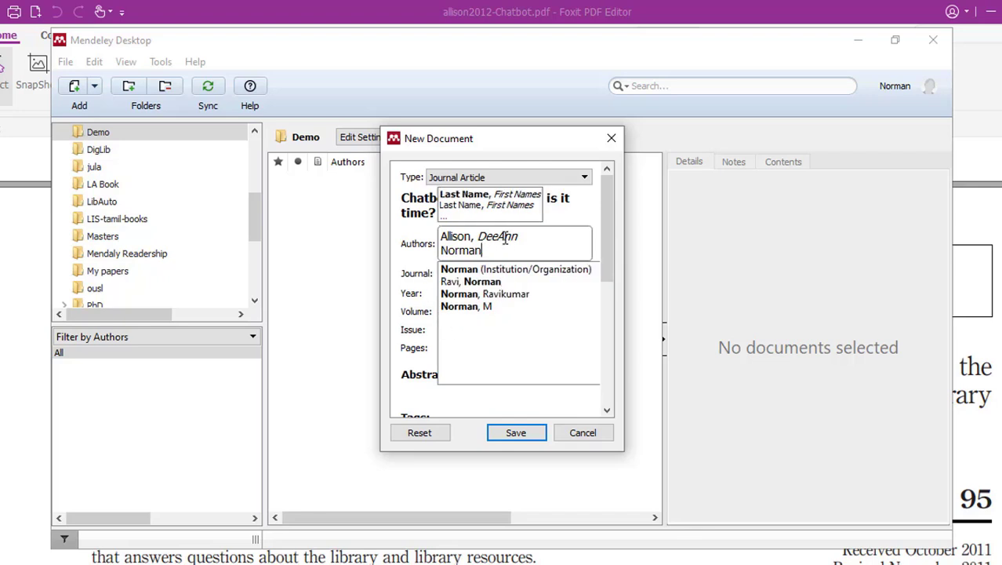
type(",")
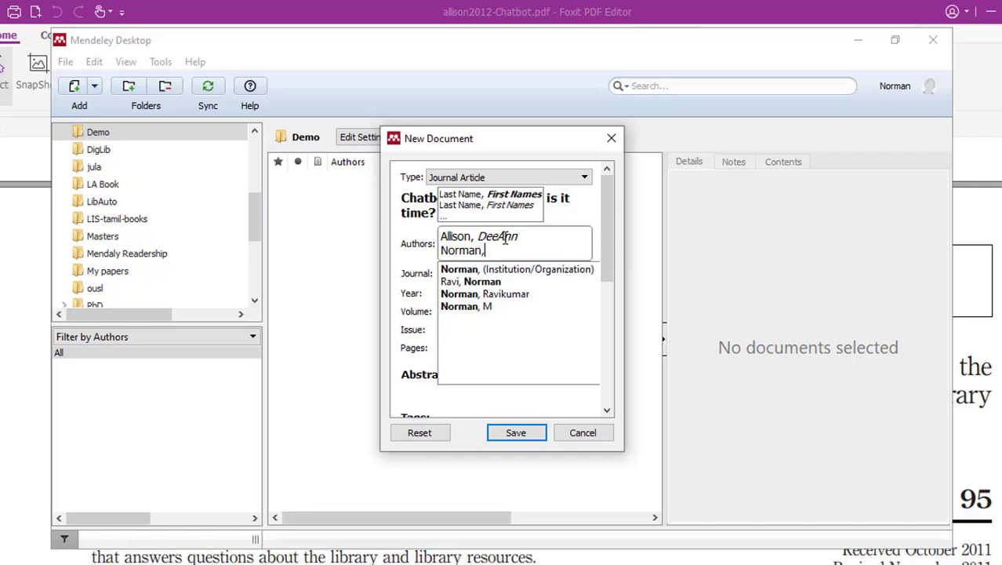
type("M")
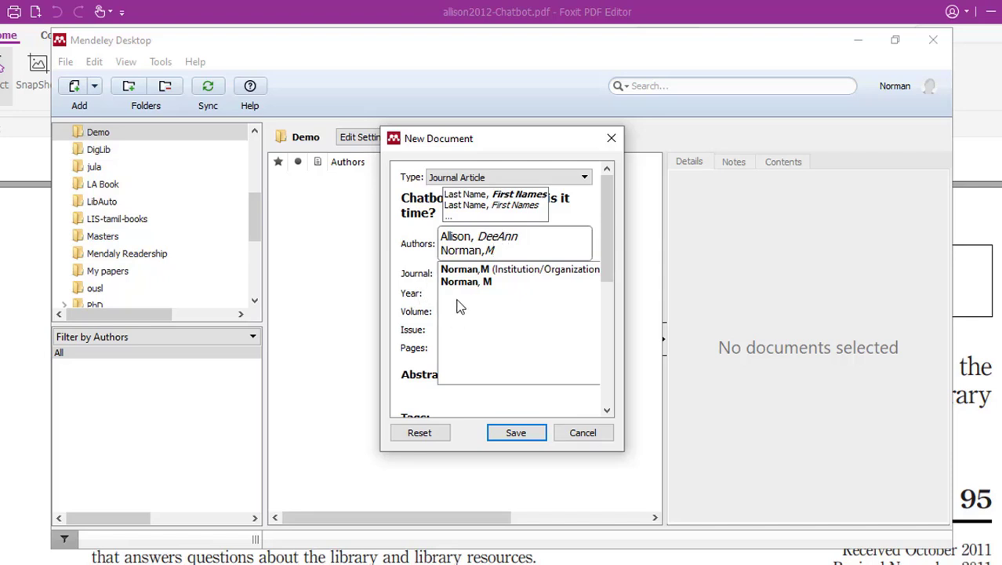
- Commit the author list and step through the Journal, Year, Volume, Issue and Pages fields
left_click(425, 287)
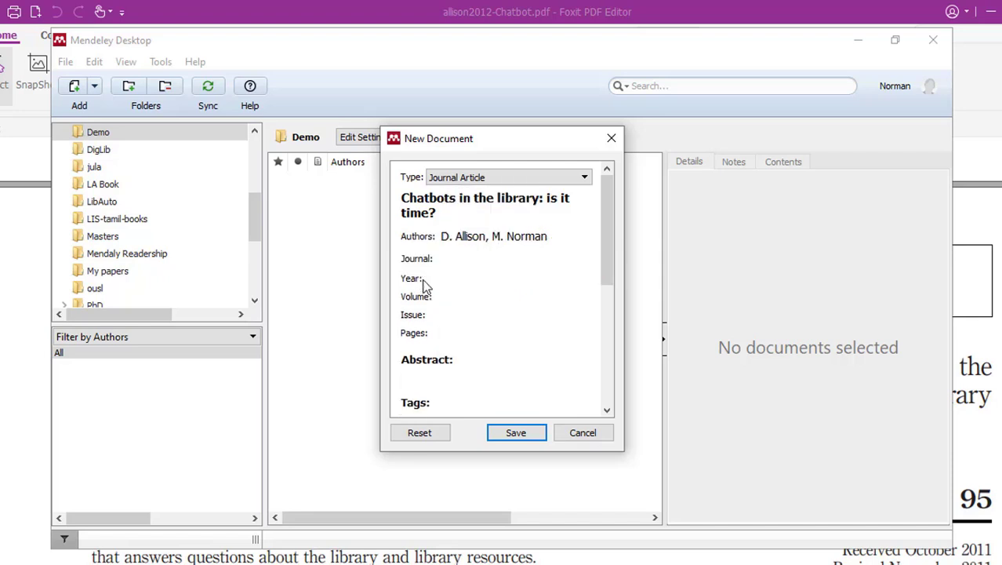
left_click(471, 257)
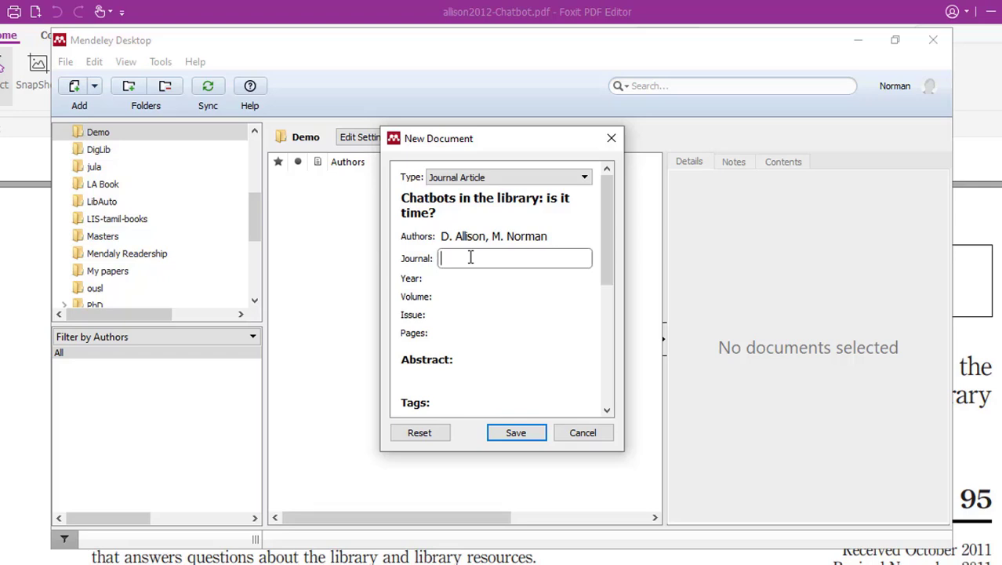
left_click(462, 277)
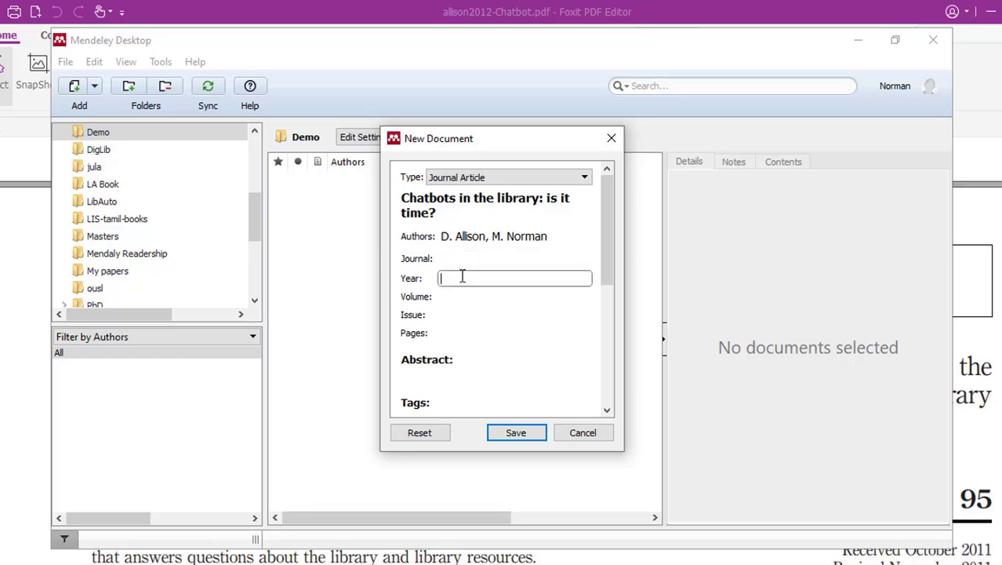
left_click(470, 296)
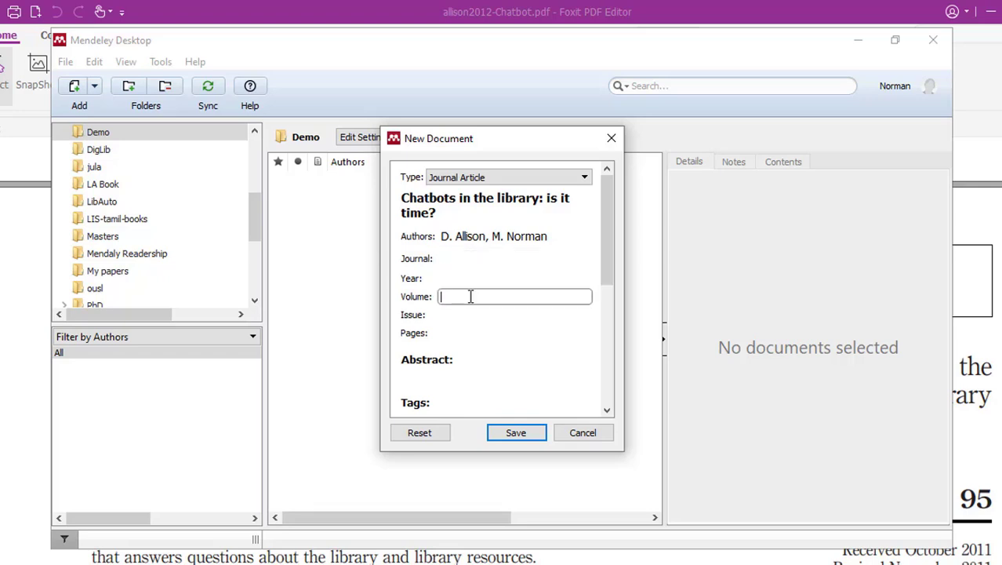
left_click(450, 316)
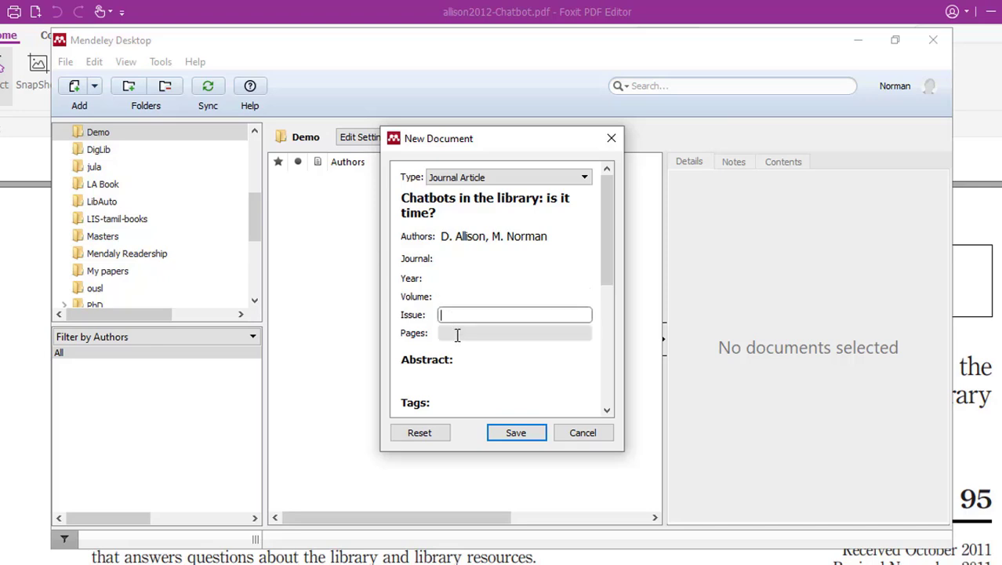
left_click(457, 335)
- Check the DOI field, save the new reference to the Demo folder, and sync with F9
scroll(457, 335, "down", 5)
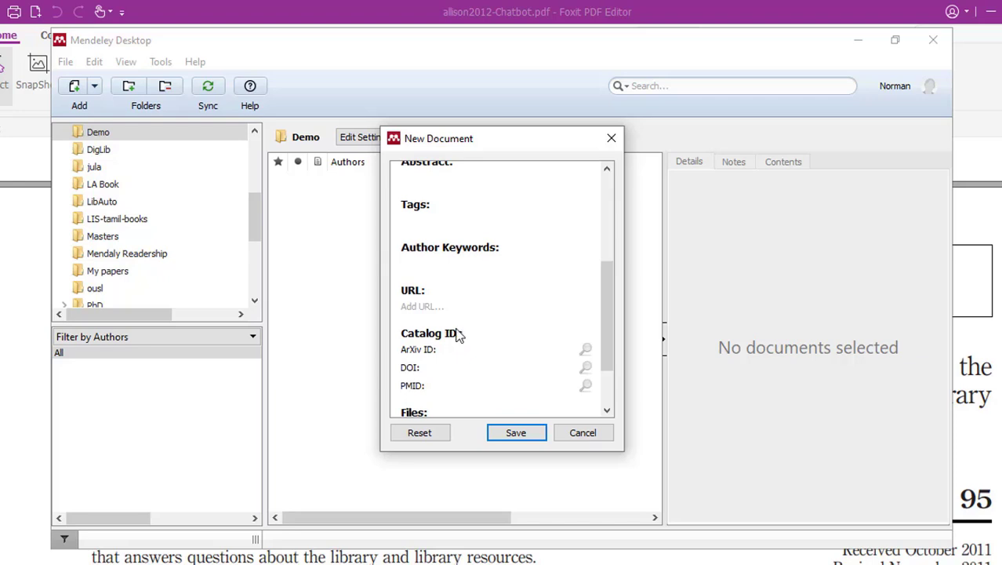
scroll(458, 333, "down", 1)
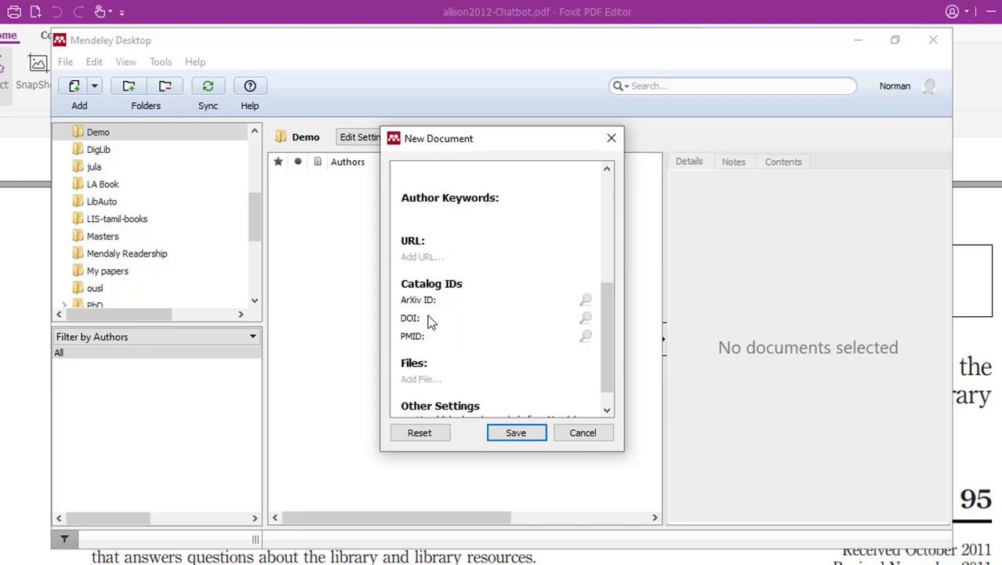
left_click(443, 318)
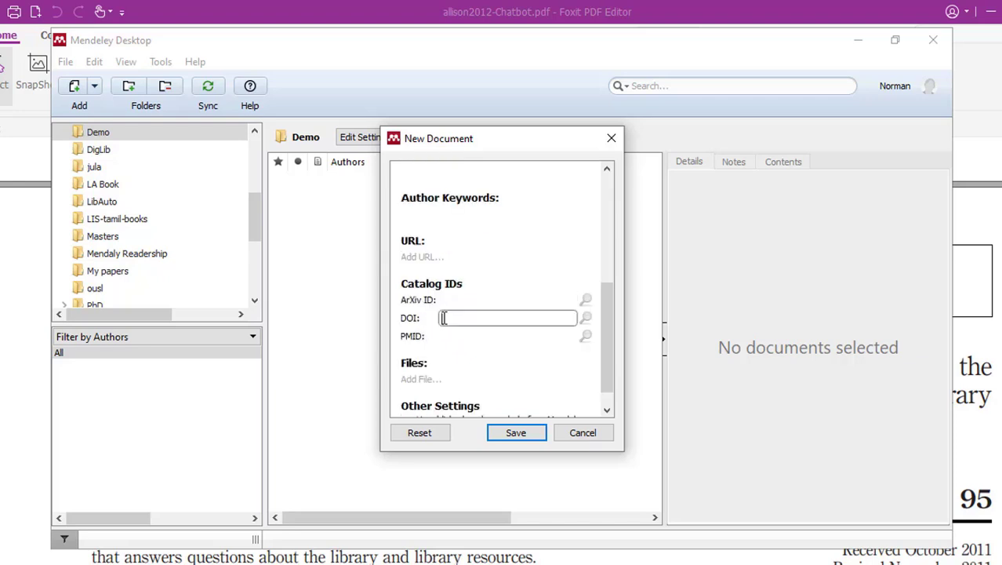
scroll(453, 369, "down", 1)
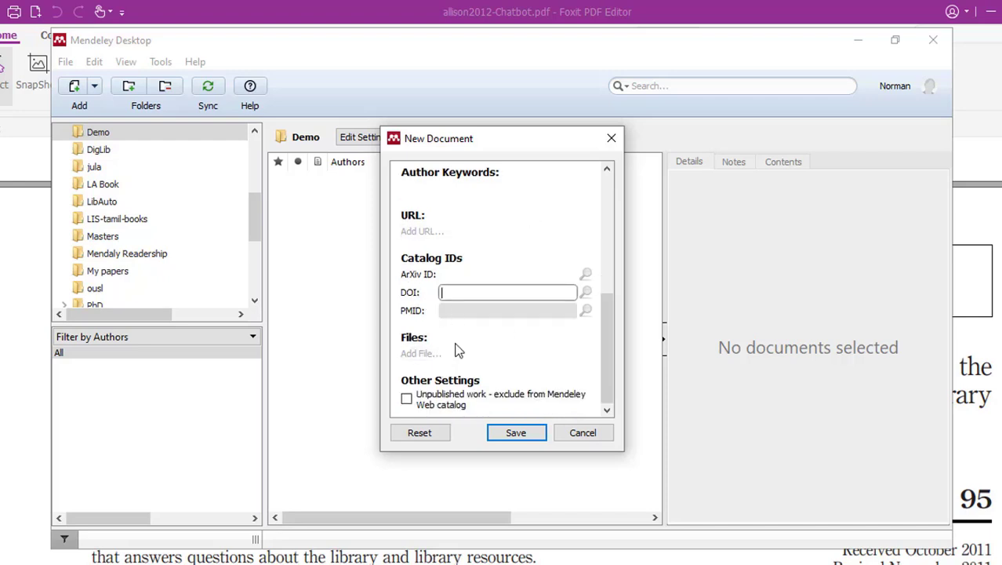
left_click(526, 433)
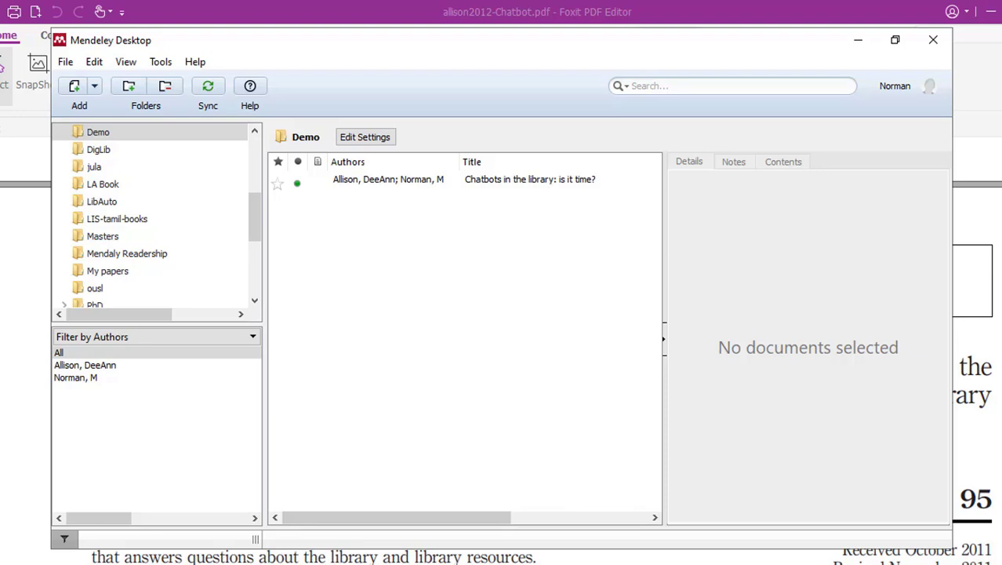
key("F9")
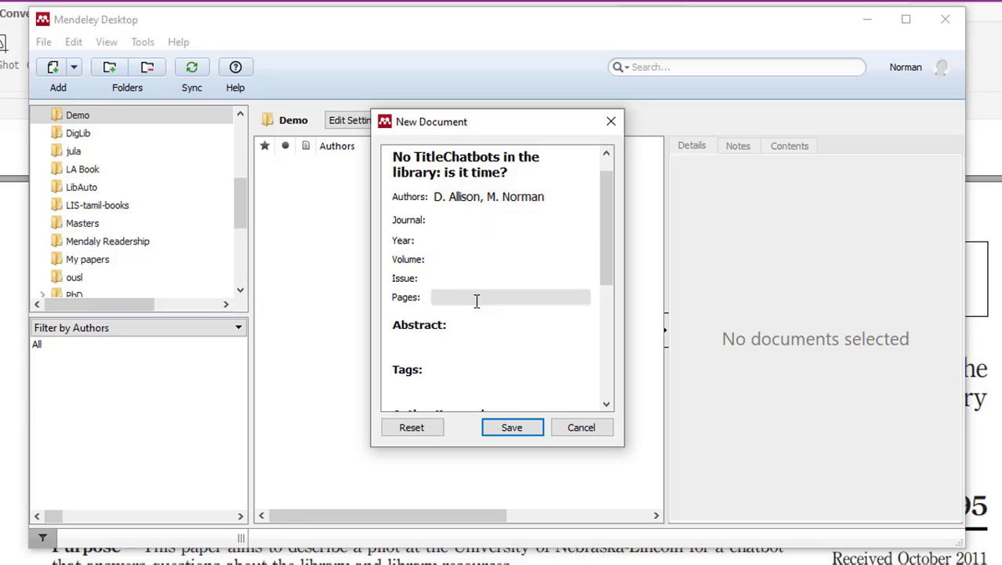
- Scroll to the bottom of the New Document form and save the two-author Chatbots entry
scroll(470, 298, "down", 2)
scroll(476, 300, "down", 3)
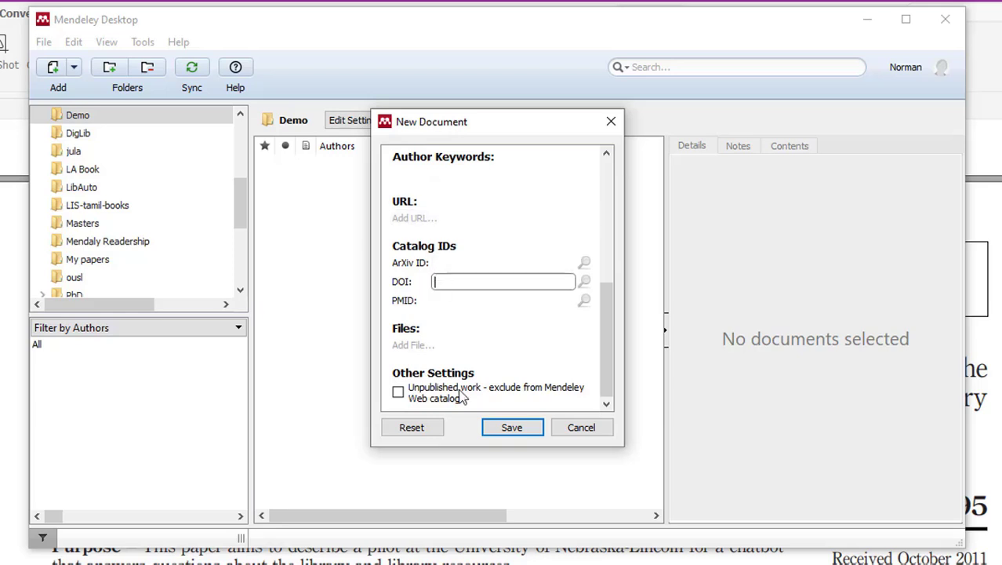
left_click(504, 431)
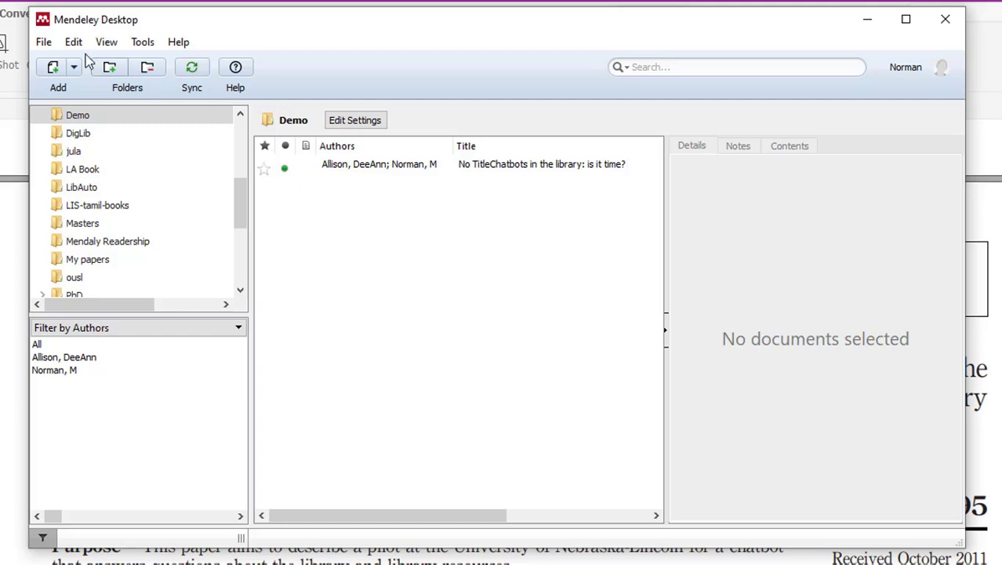
- Open the File menu and show the Import submenu
left_click(44, 43)
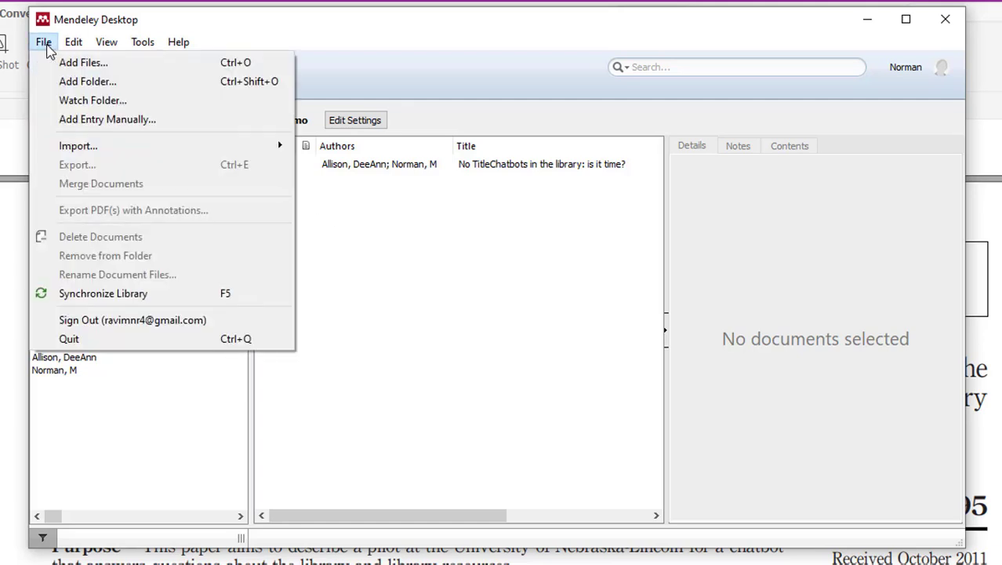
mouse_move(68, 149)
- Search Google for 'wiley online library' and open the Wiley Online Library homepage
left_click(867, 19)
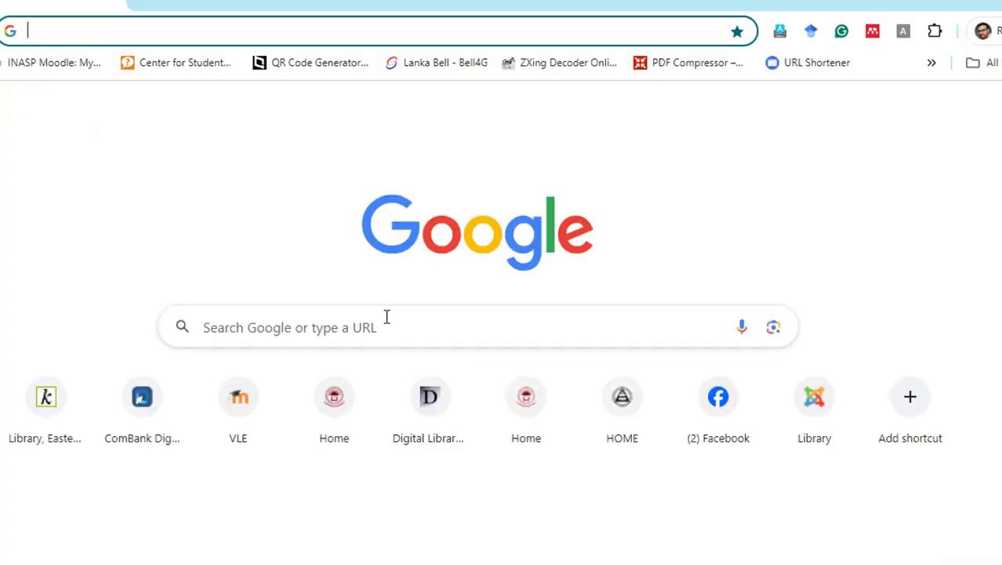
left_click(364, 329)
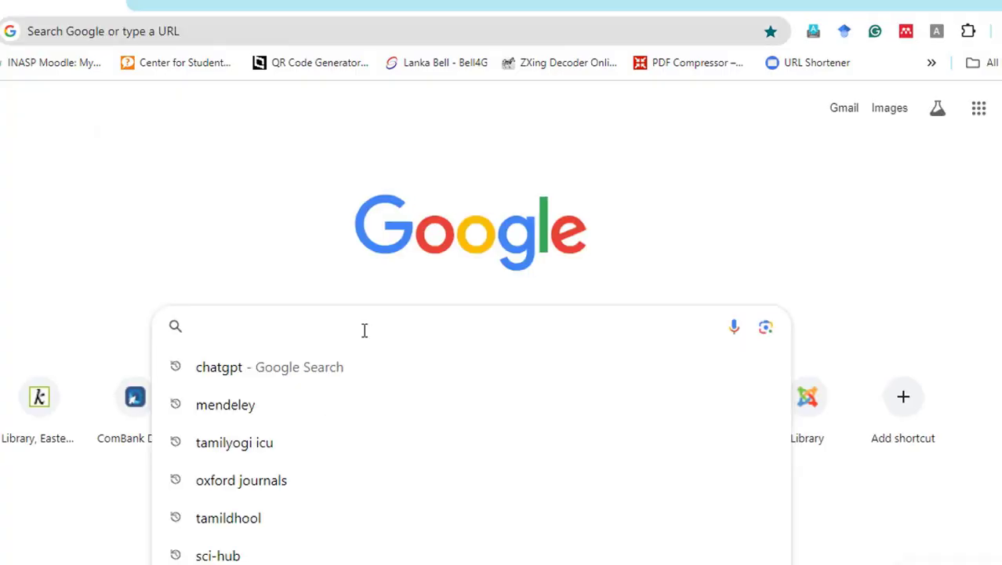
type("w")
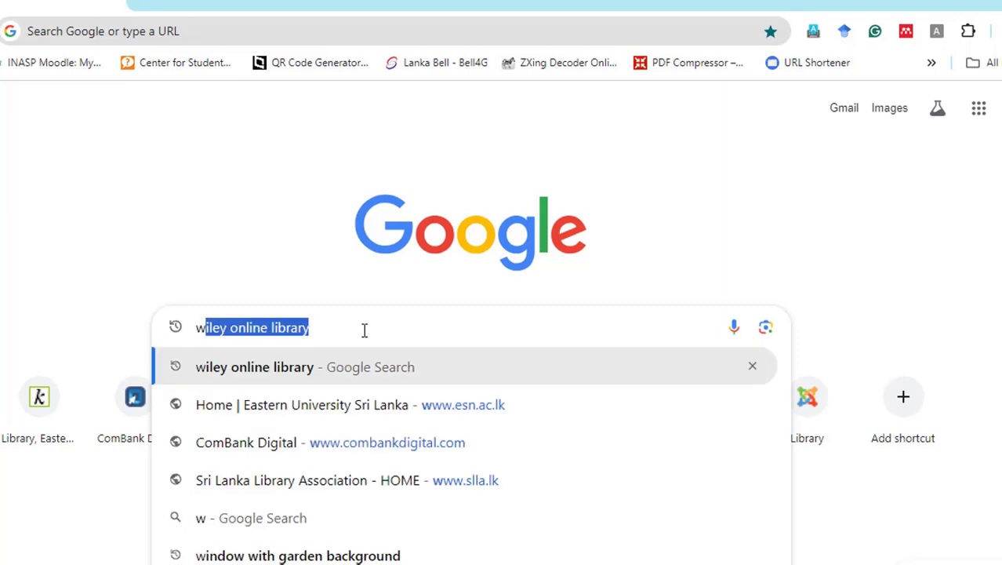
key("Right")
key("Return")
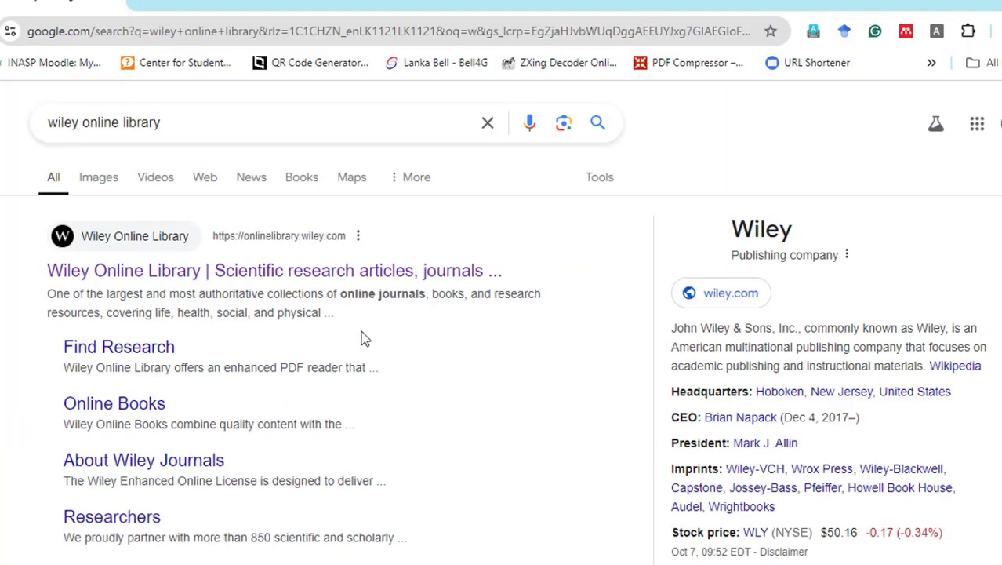
left_click(135, 276)
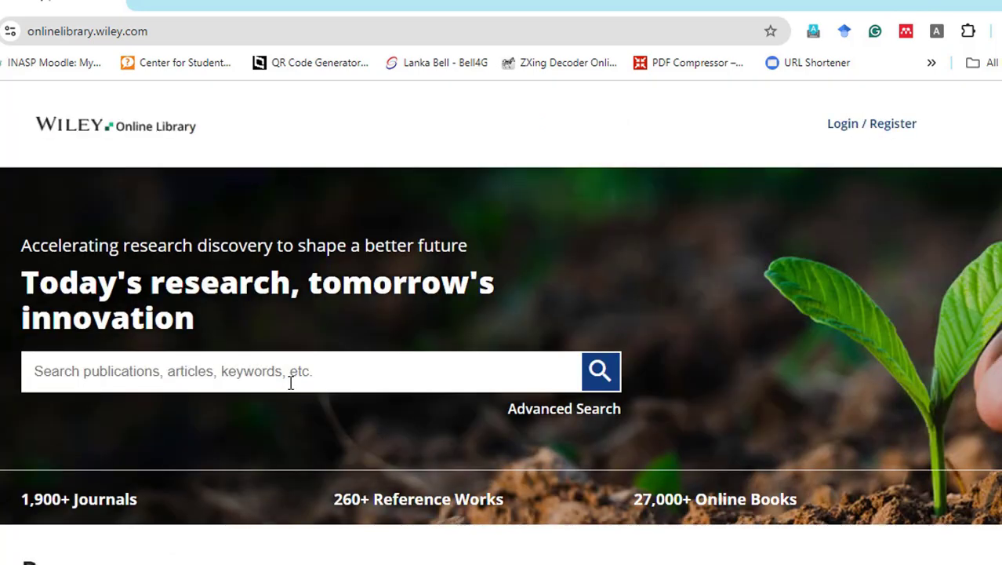
scroll(290, 382, "down", 1)
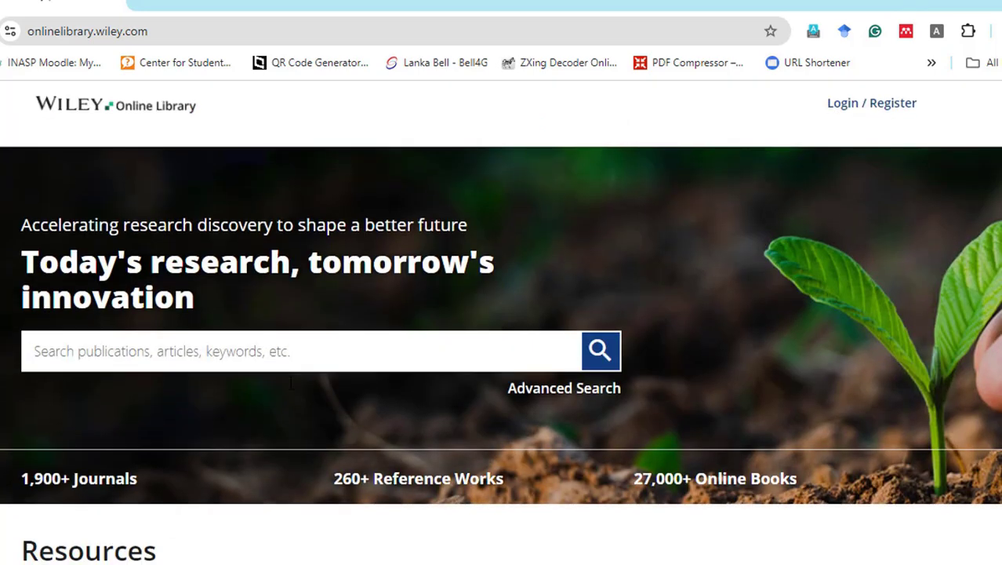
- Search Wiley Online Library for 'Infromation Audit' and scroll through the 25 results
left_click(146, 290)
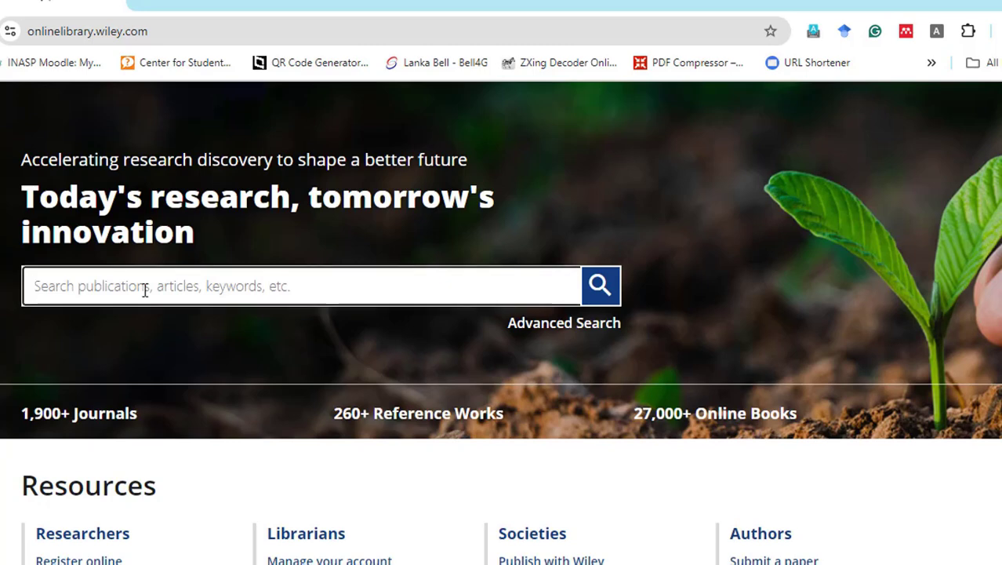
type("Infromat")
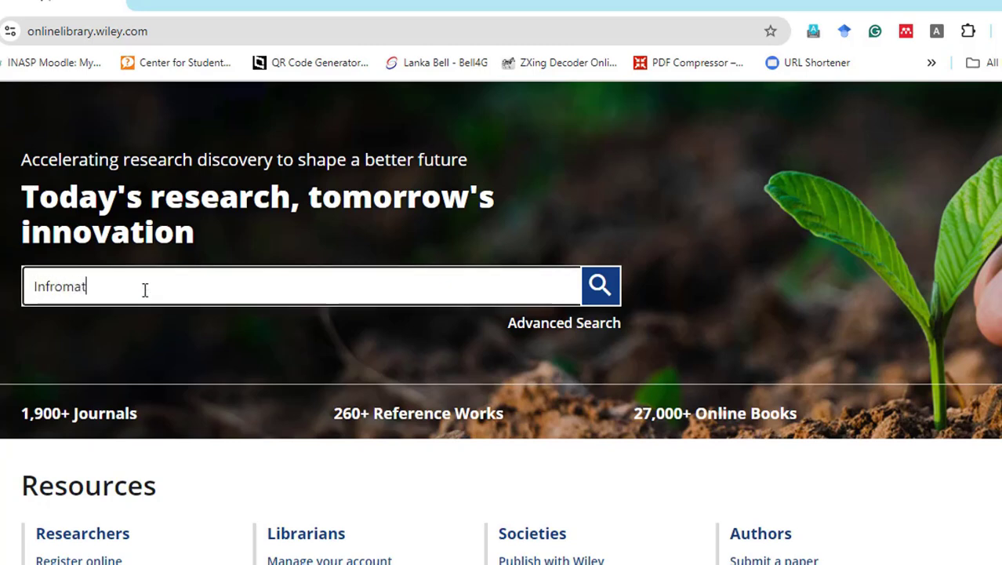
type("ion ")
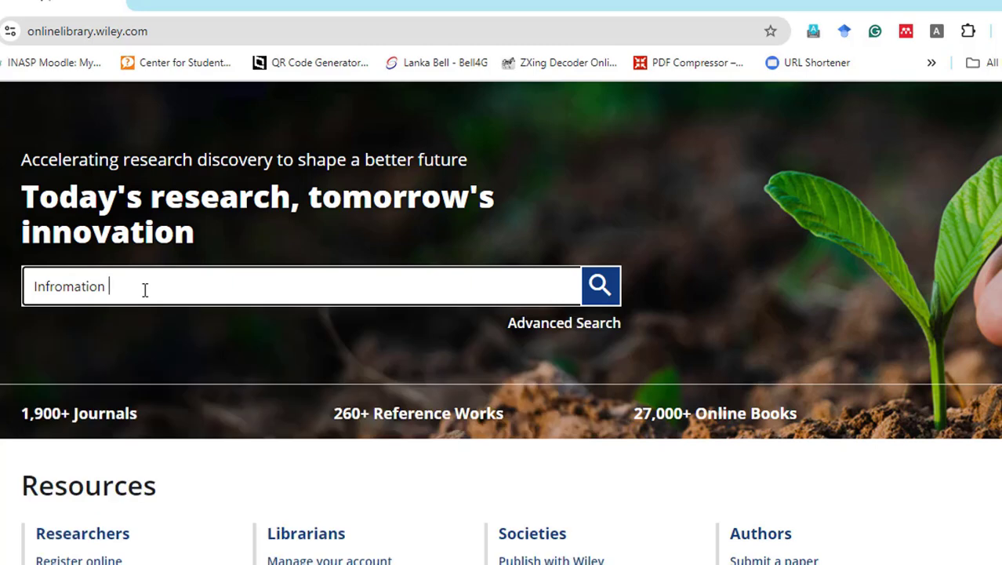
type("Audit")
left_click(604, 287)
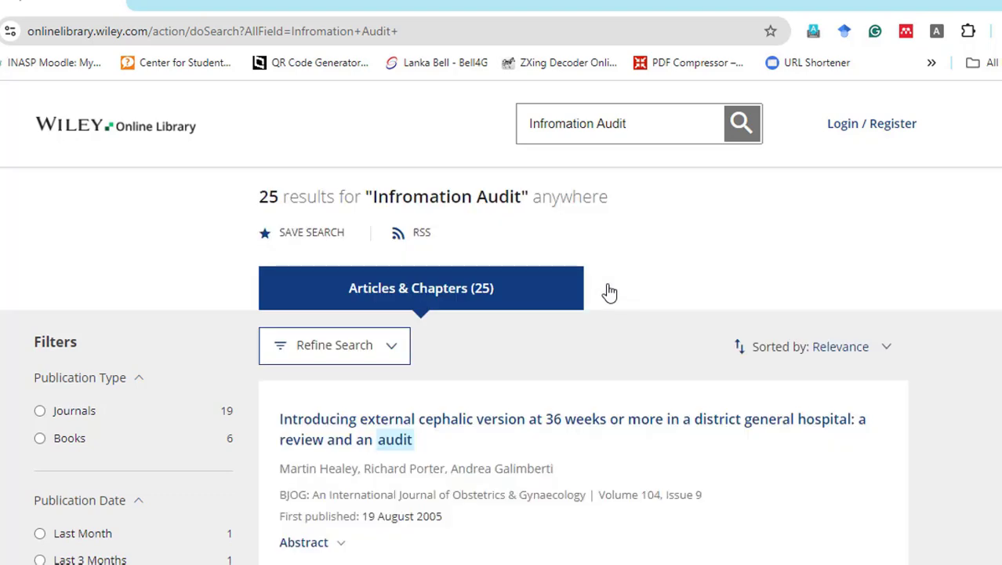
scroll(609, 291, "down", 3)
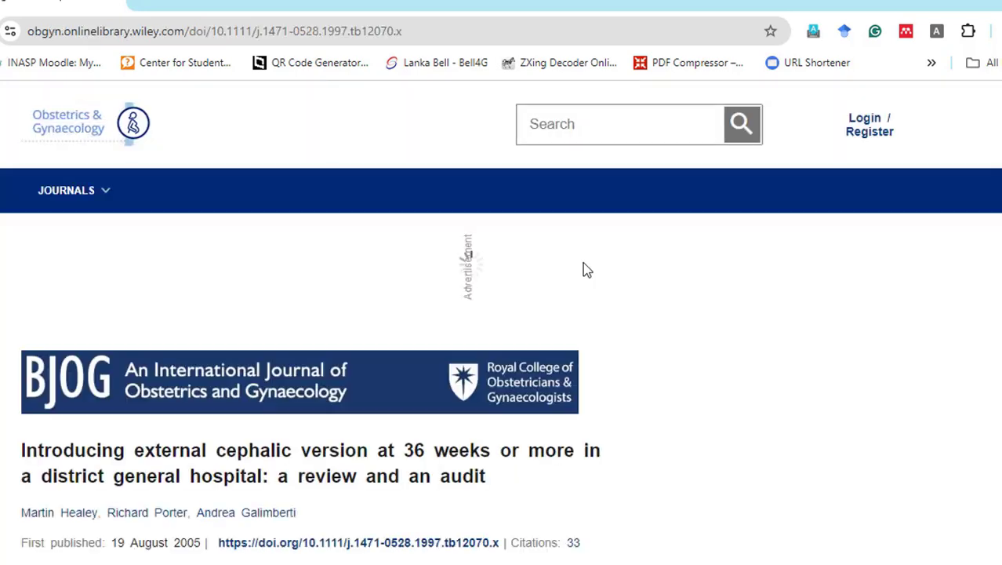
- Choose Export citation from the external cephalic version article's TOOLS menu
scroll(589, 268, "down", 3)
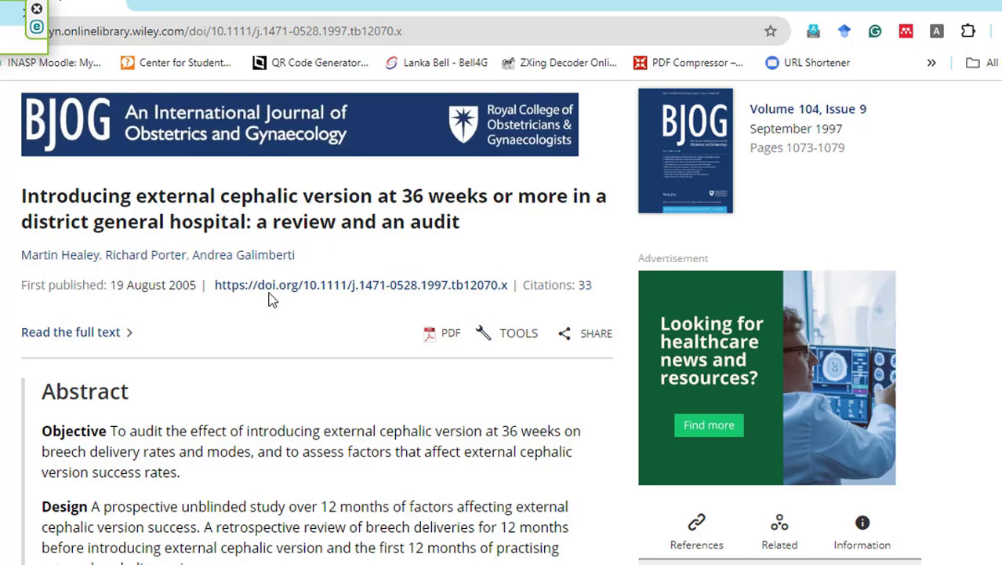
scroll(385, 282, "down", 1)
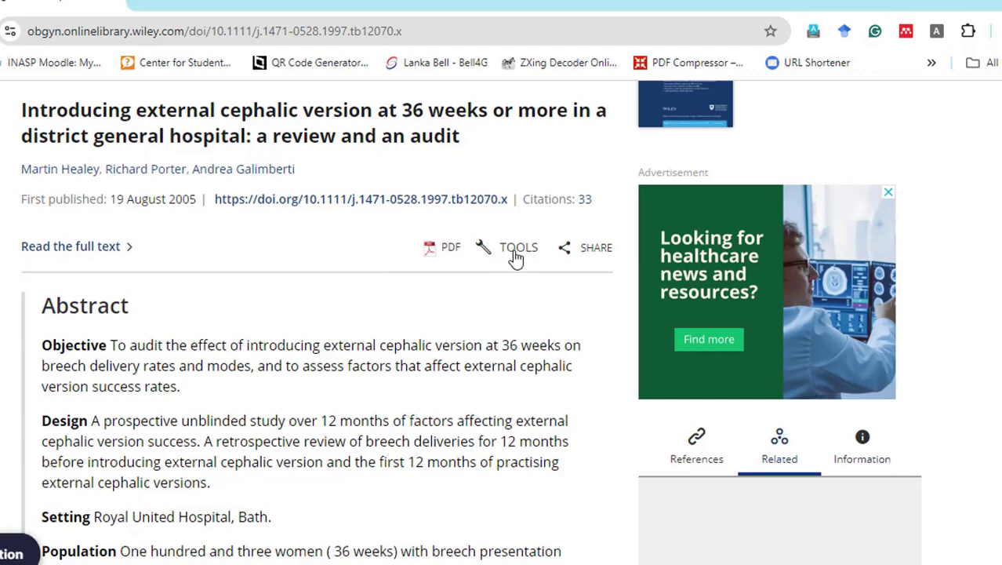
left_click(515, 257)
scroll(508, 284, "down", 2)
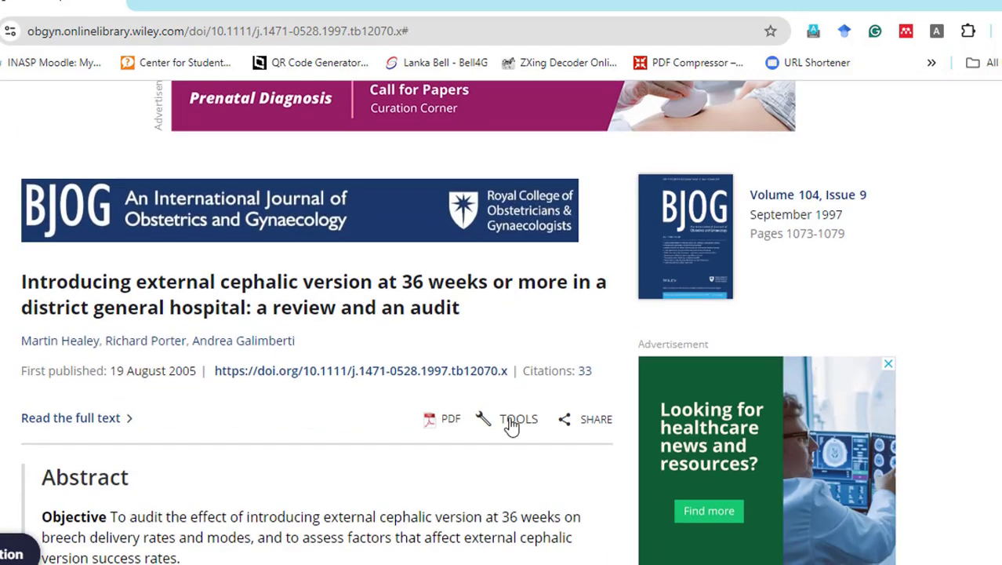
left_click(512, 426)
scroll(510, 420, "down", 1)
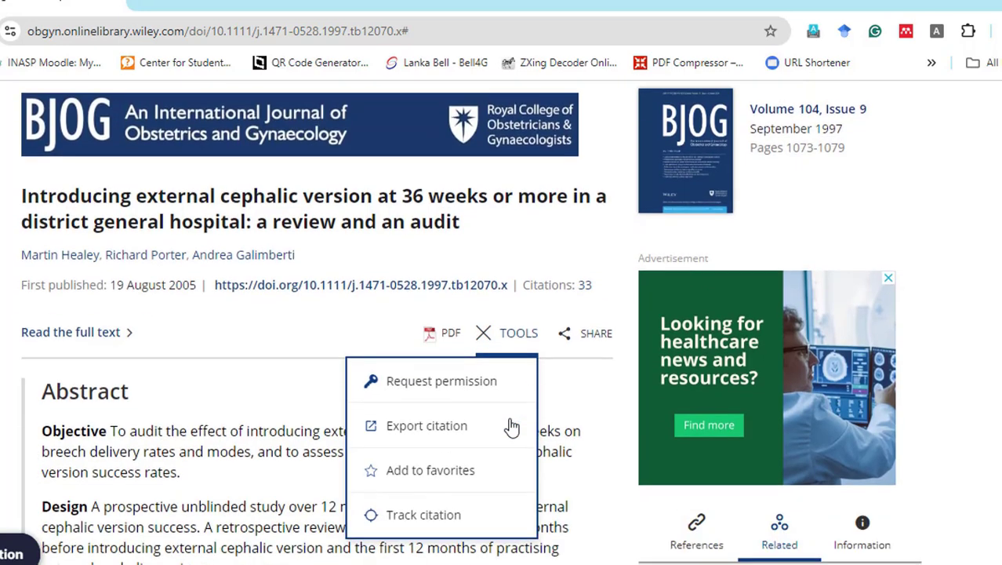
left_click(428, 437)
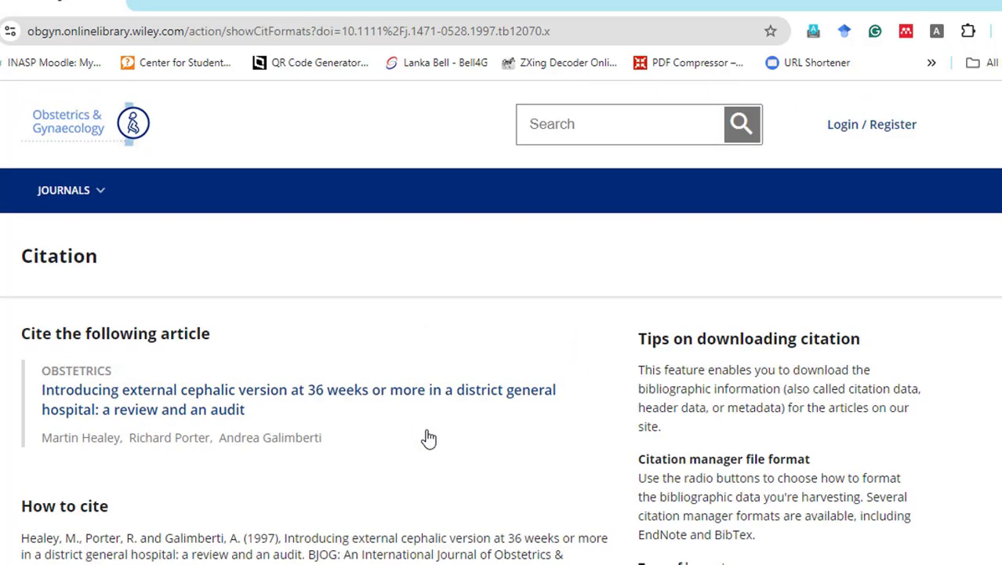
- Download the Wiley article's citation in RIS format as pericles_14710528104.ris and open it from recent downloads
scroll(428, 438, "down", 6)
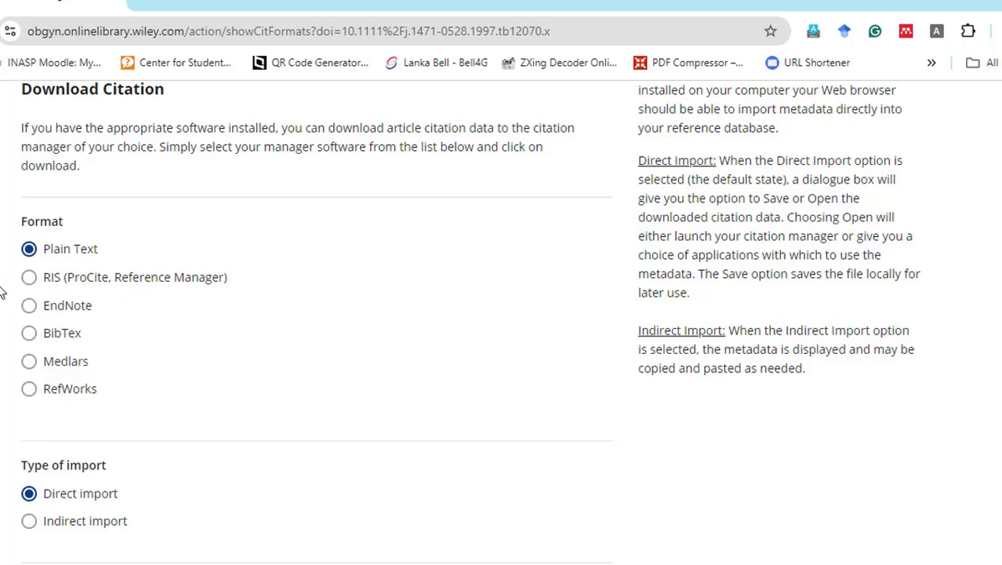
left_click(28, 279)
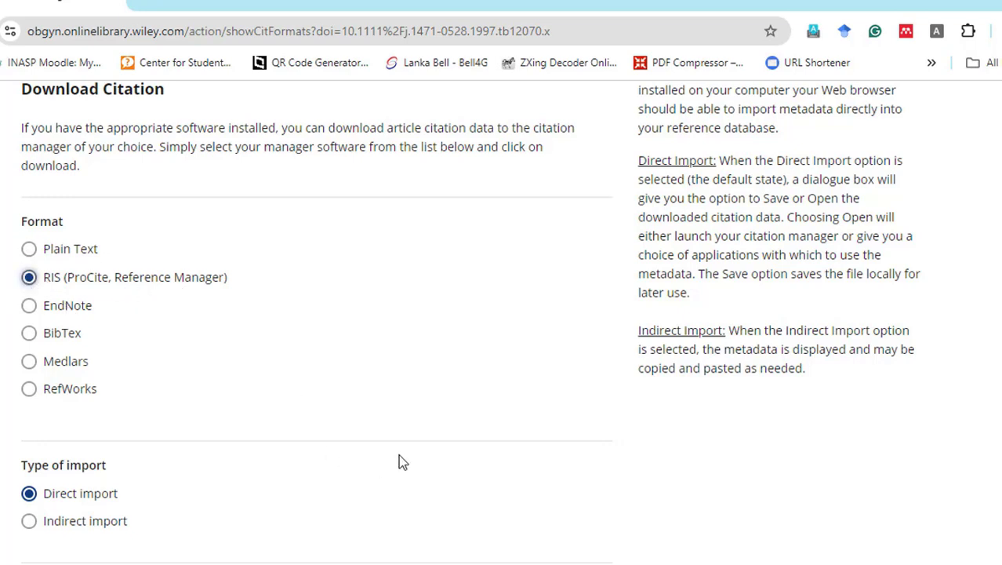
scroll(399, 456, "down", 2)
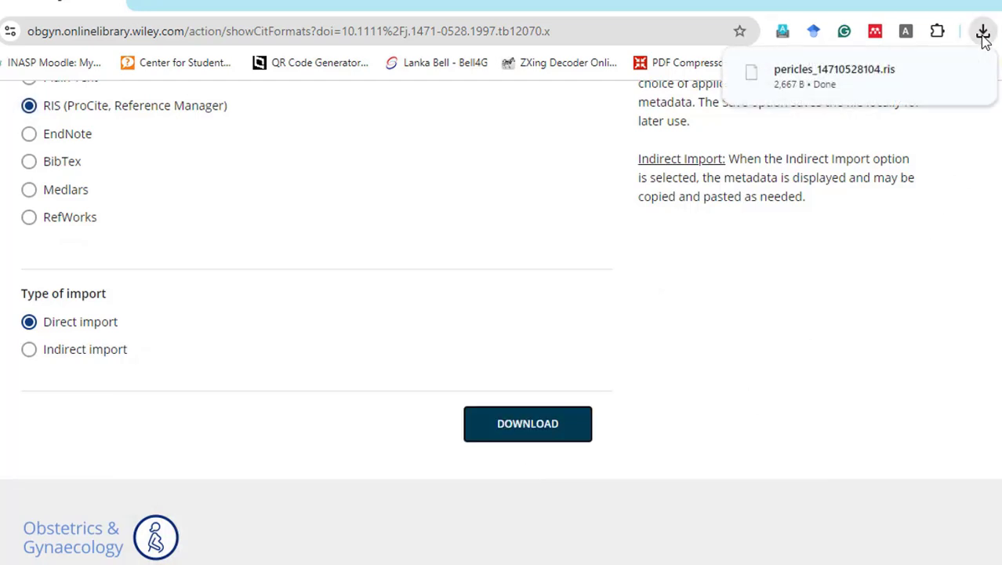
left_click(984, 39)
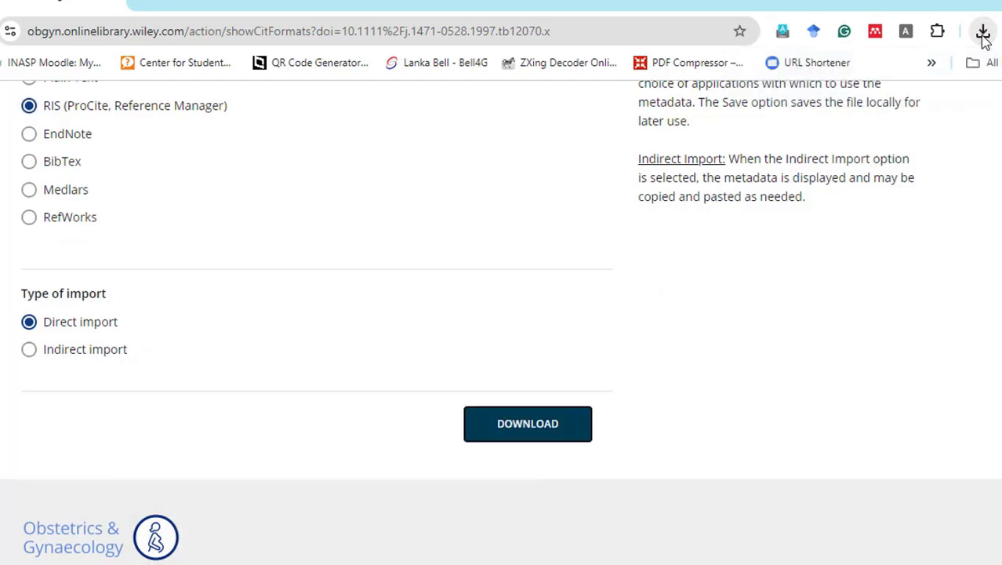
left_click(985, 39)
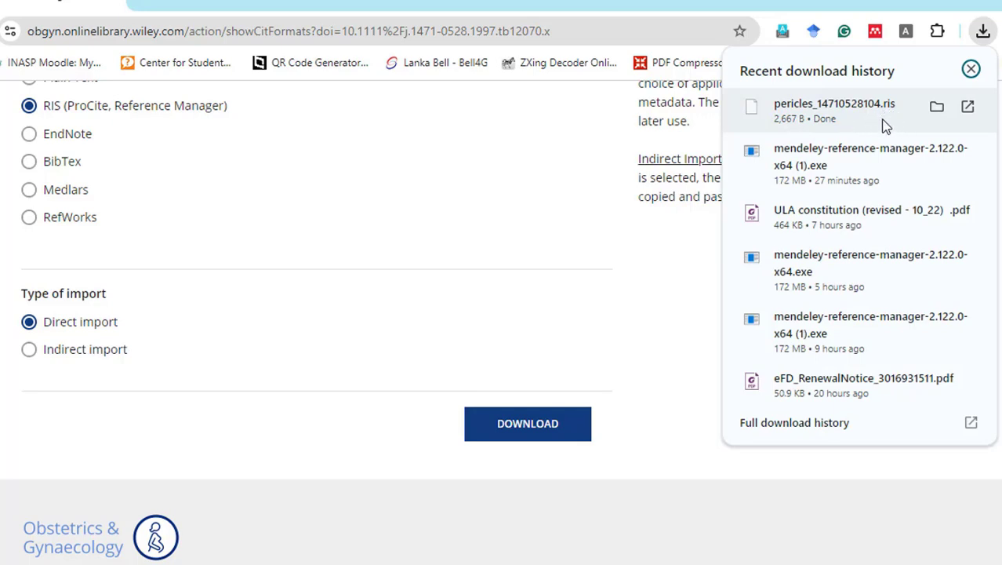
left_click(840, 122)
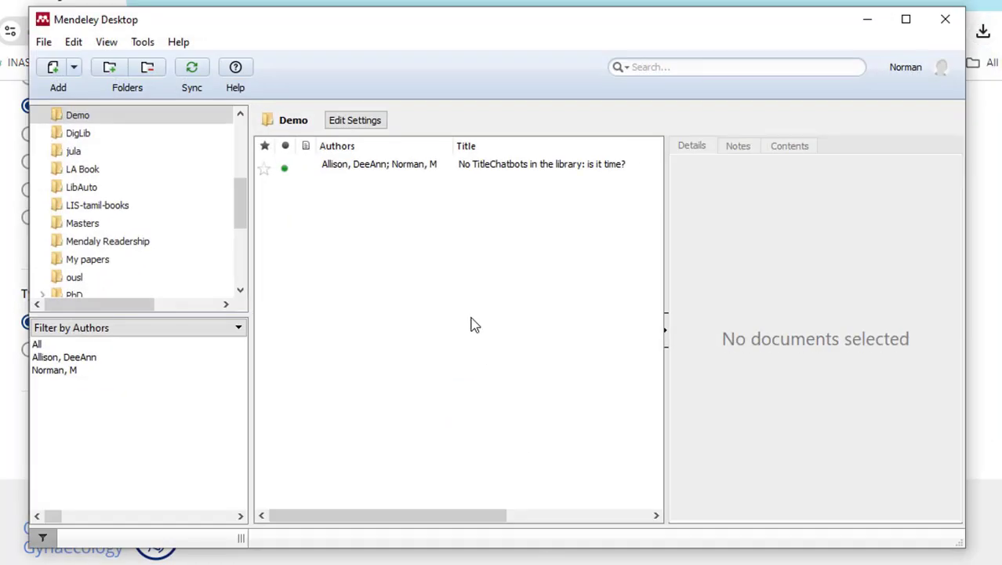
- Import pericles_14710528104.ris from Downloads into Mendeley via File > Import > RIS
left_click(44, 47)
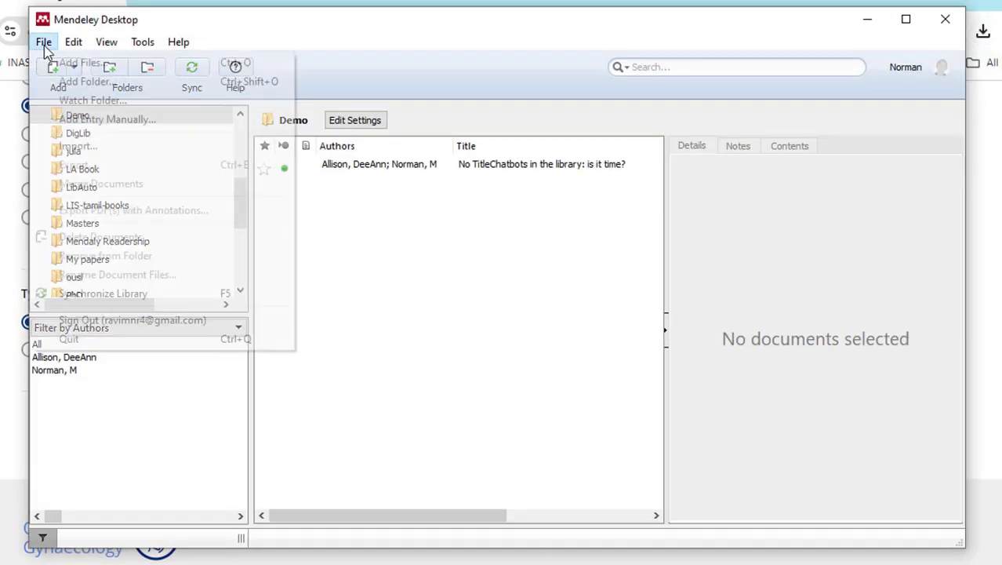
mouse_move(65, 154)
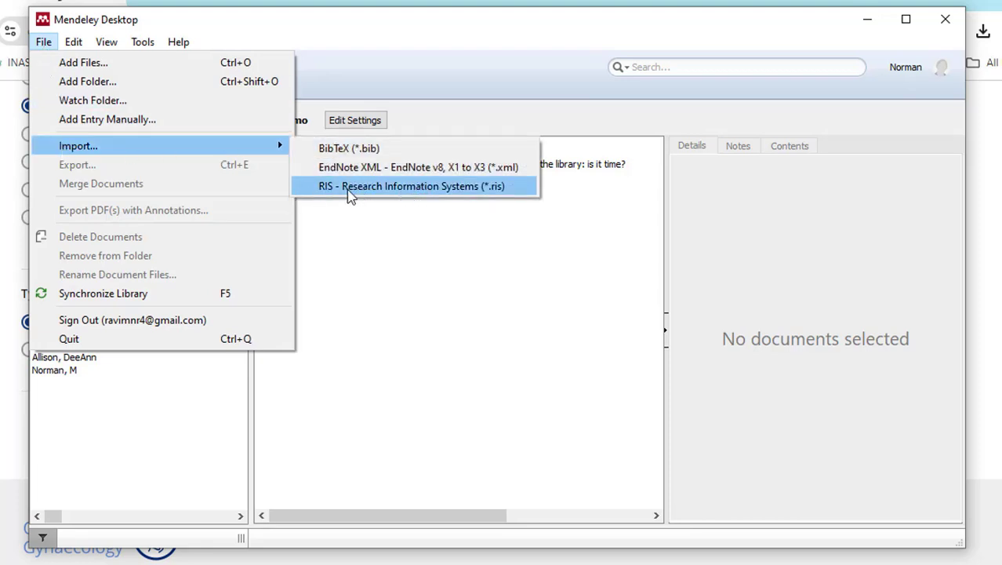
left_click(466, 188)
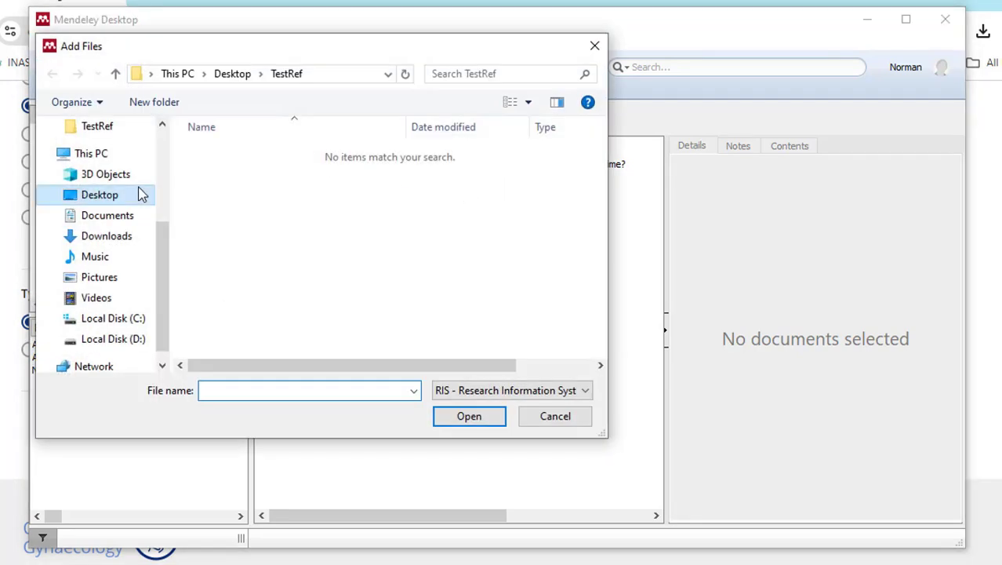
left_click(124, 239)
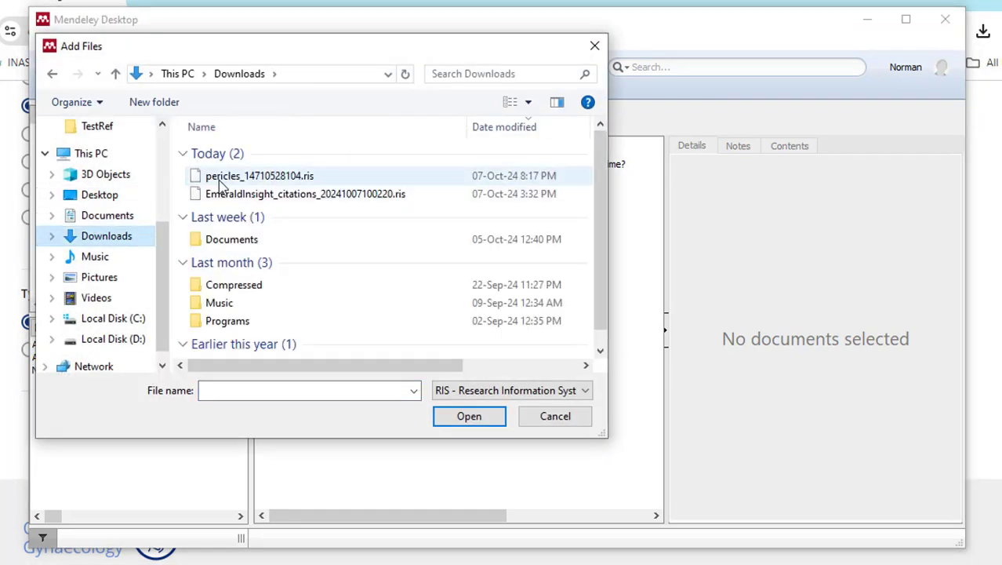
left_click(257, 181)
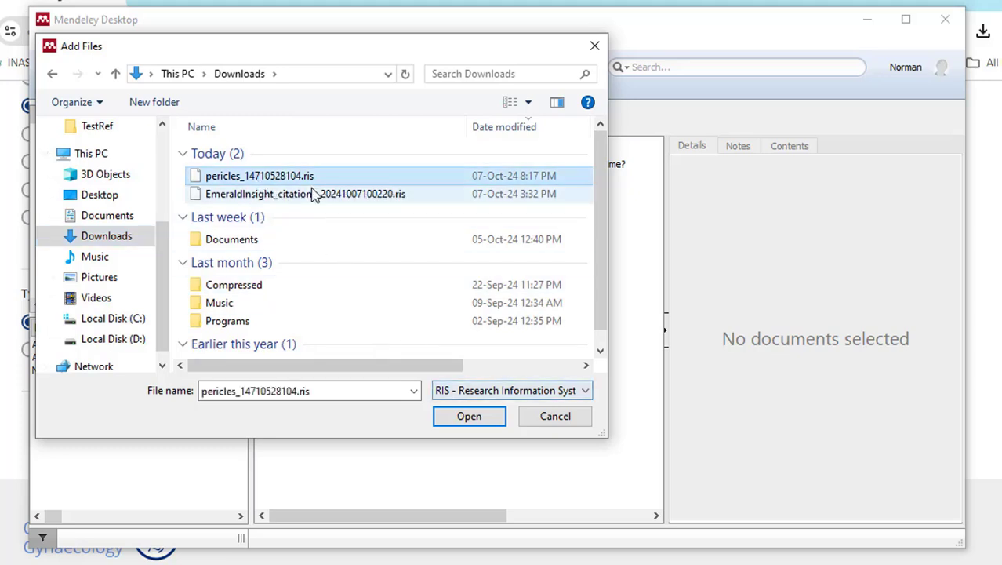
left_click(472, 422)
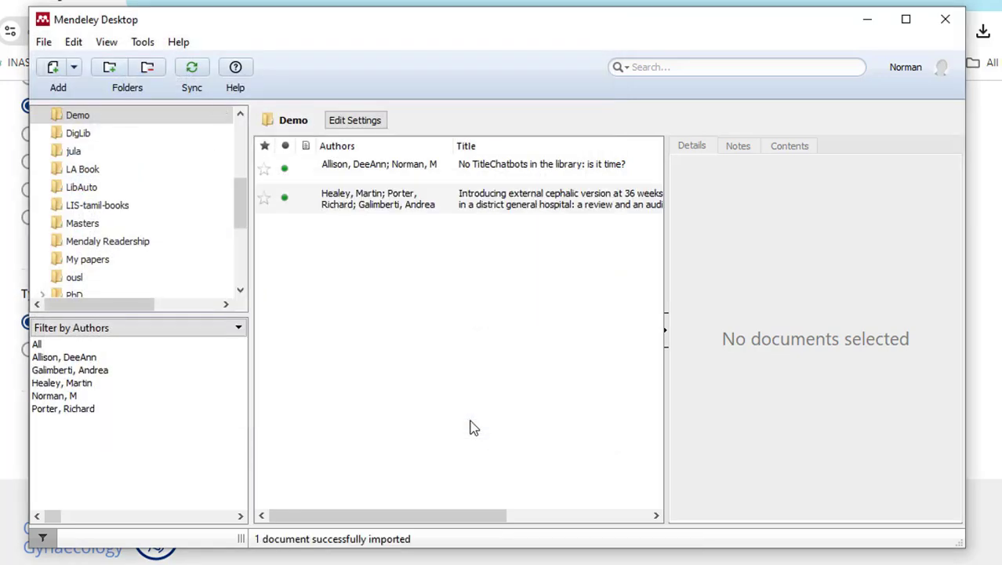
- Review the imported Healey, Porter and Galimberti article's journal, year and abstract
left_click(382, 202)
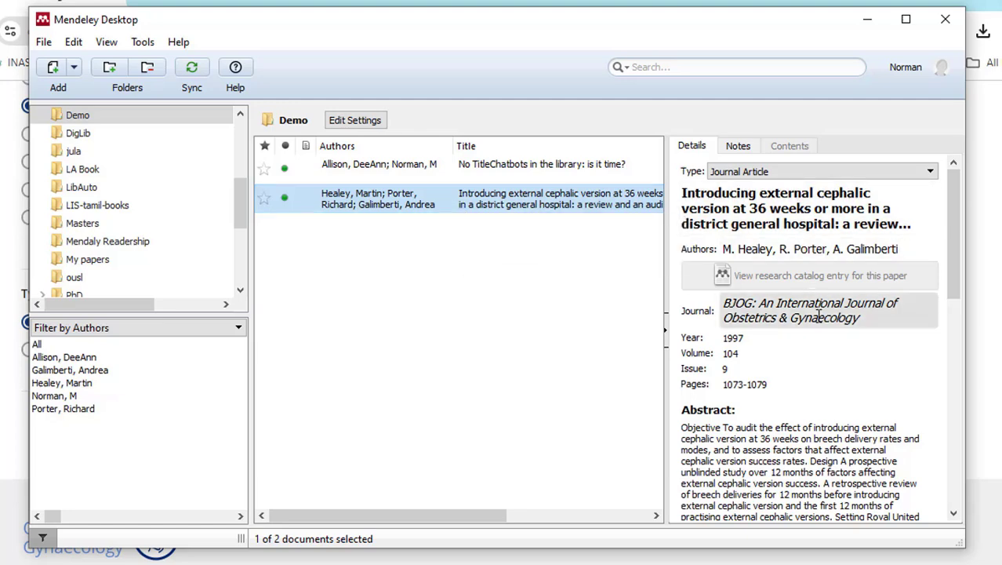
scroll(815, 319, "down", 10)
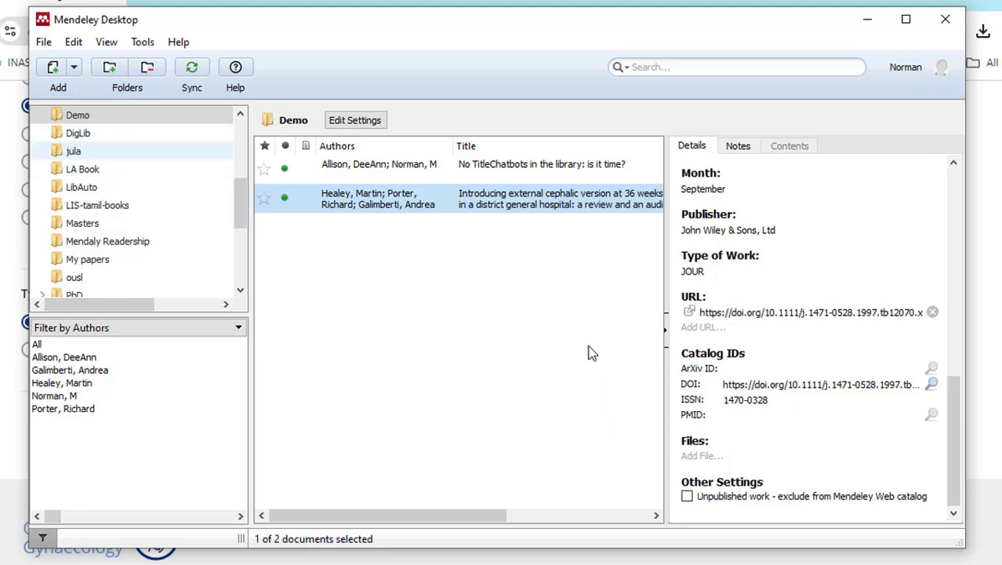
left_click(53, 69)
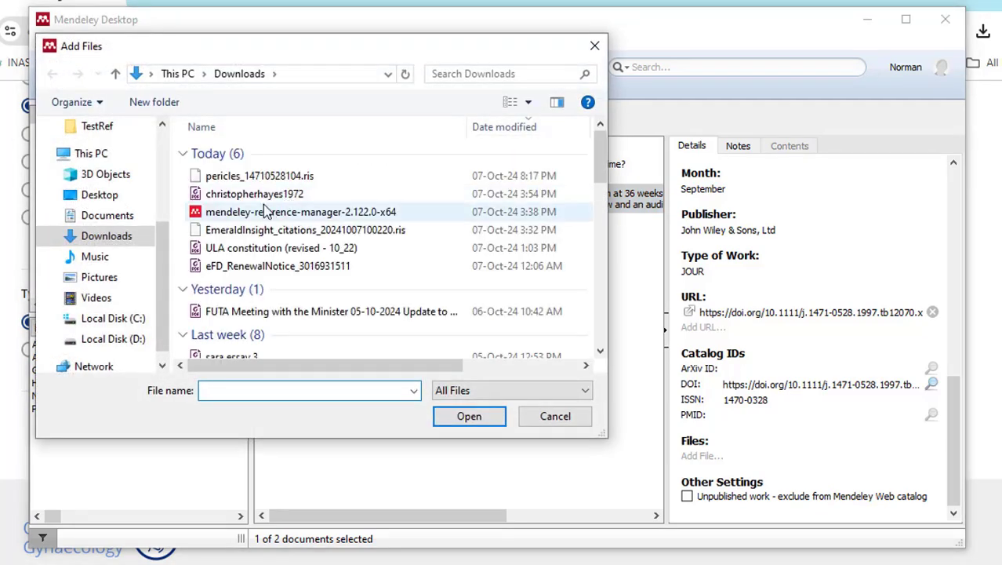
left_click(105, 196)
double_click(227, 169)
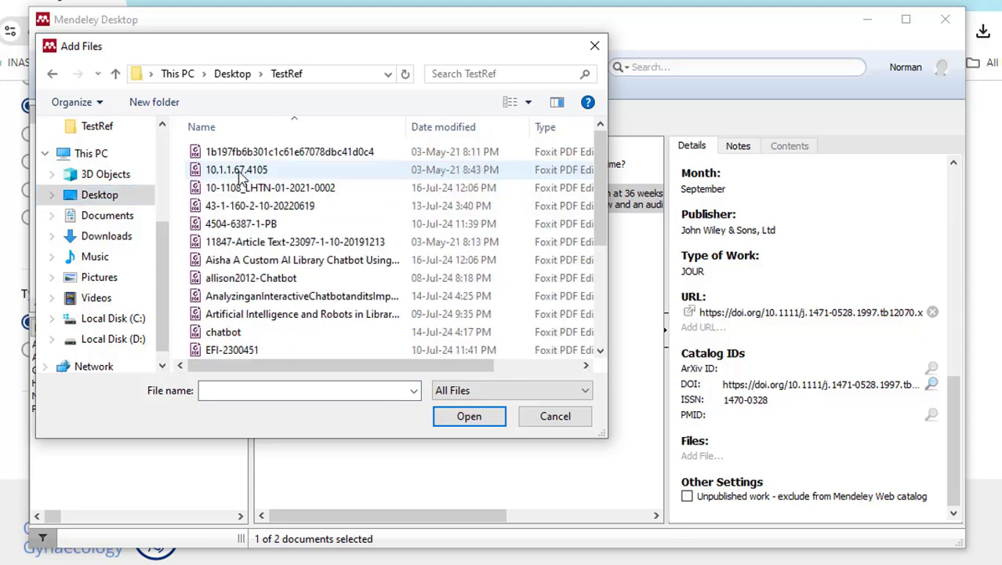
left_click(247, 206)
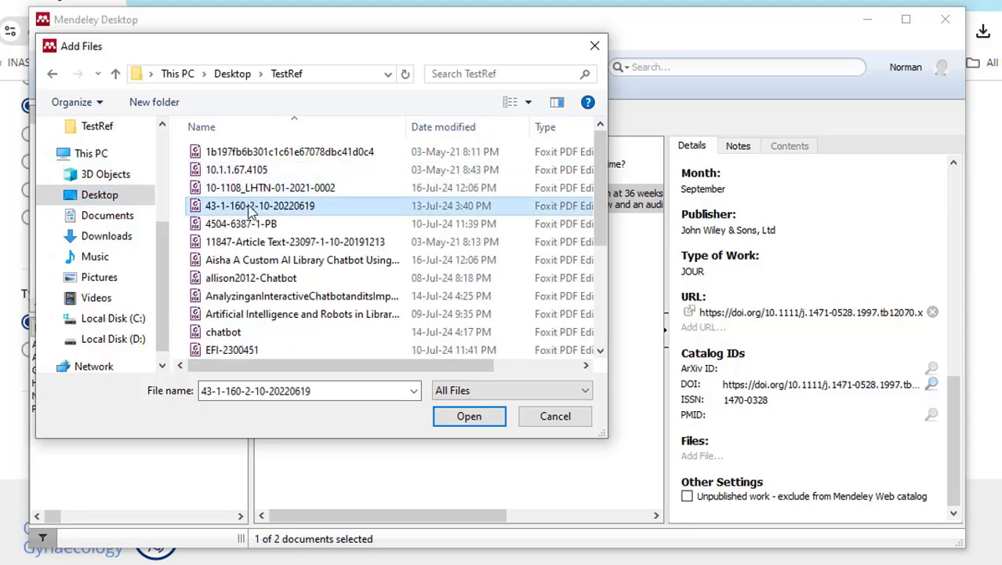
left_click(454, 414)
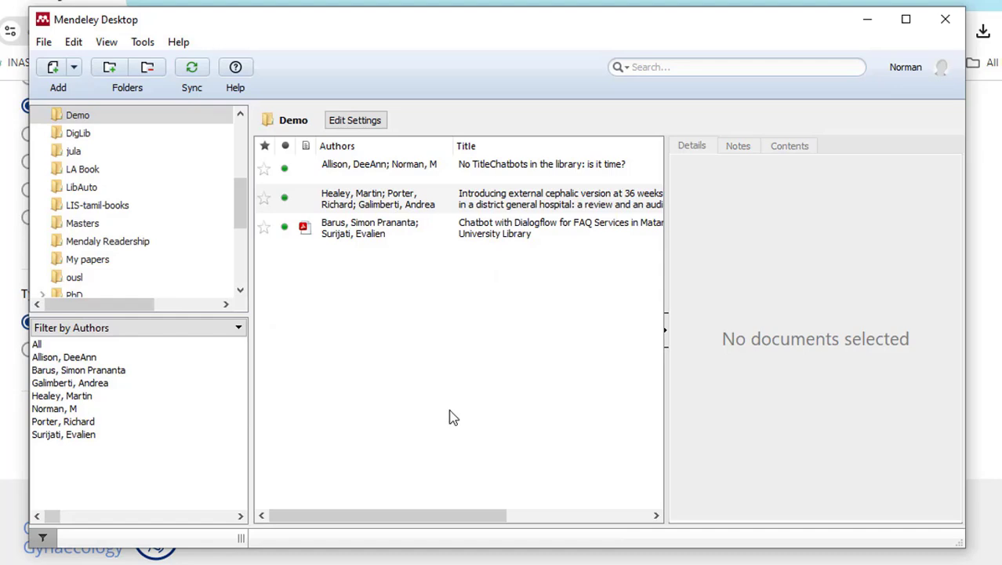
- Review the Dialogflow chatbot paper's details, then reselect the Healey article
left_click(353, 235)
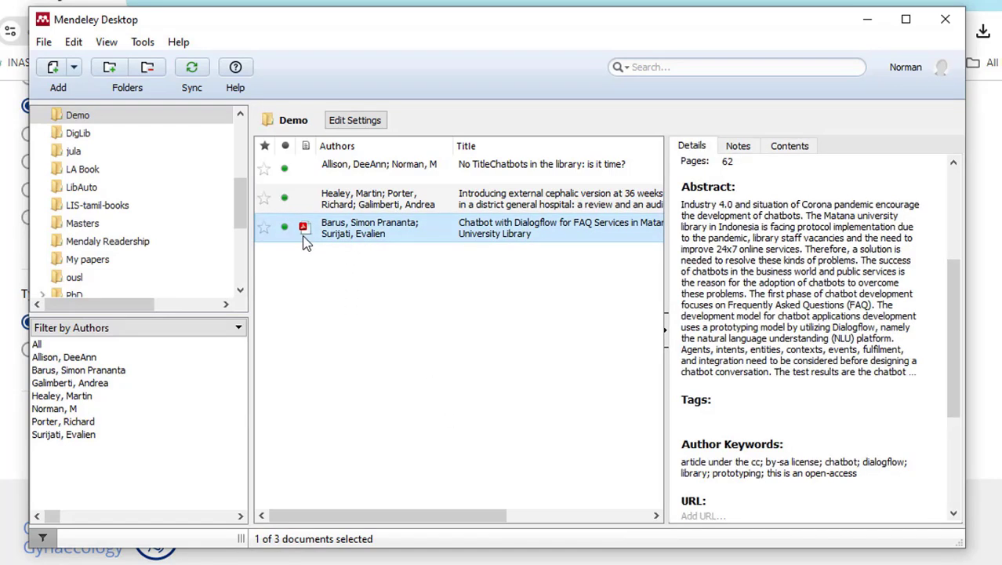
scroll(806, 324, "up", 4)
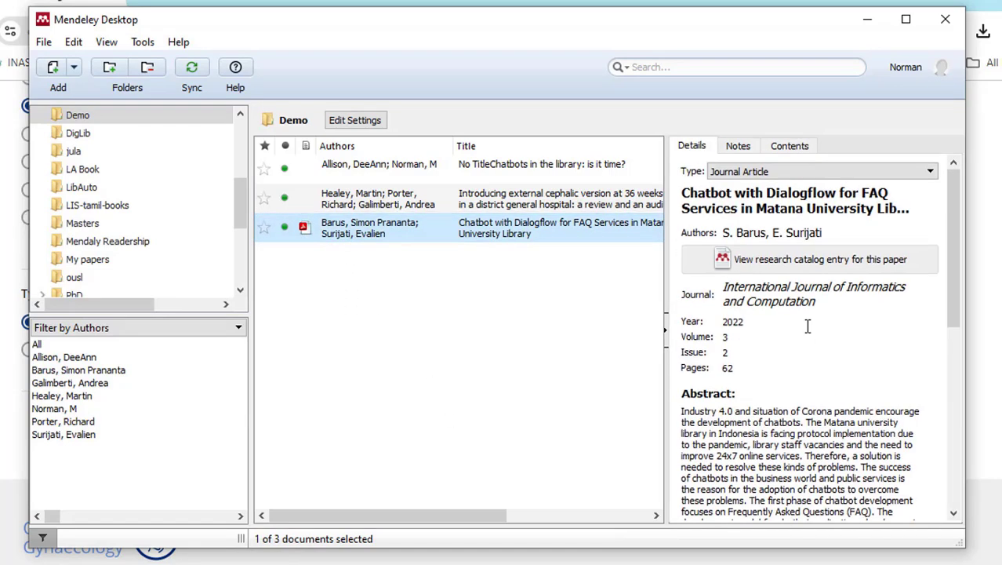
scroll(827, 276, "down", 6)
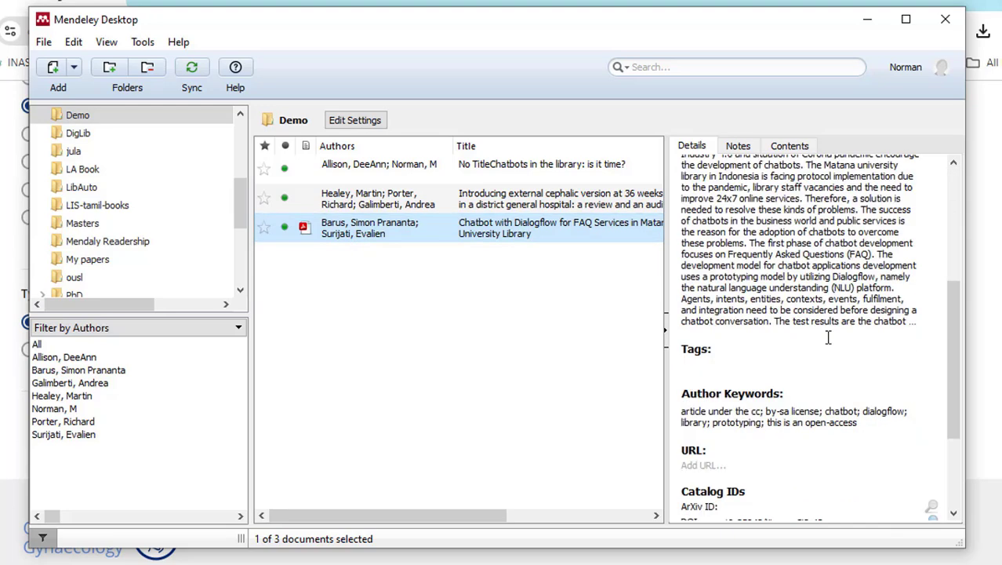
left_click(422, 205)
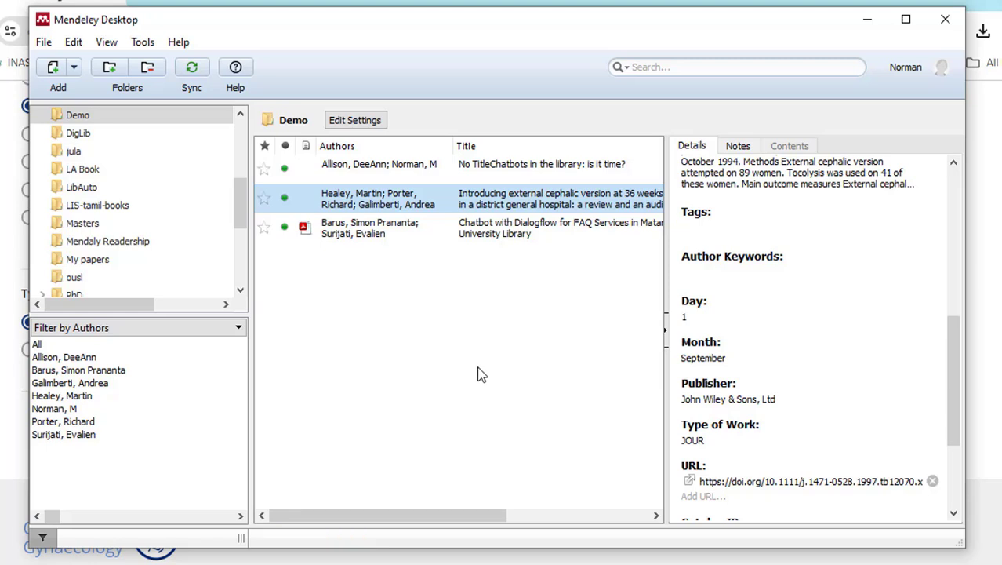
- Minimize Mendeley and go back to the 25 'Infromation Audit' Wiley search results
left_click(867, 18)
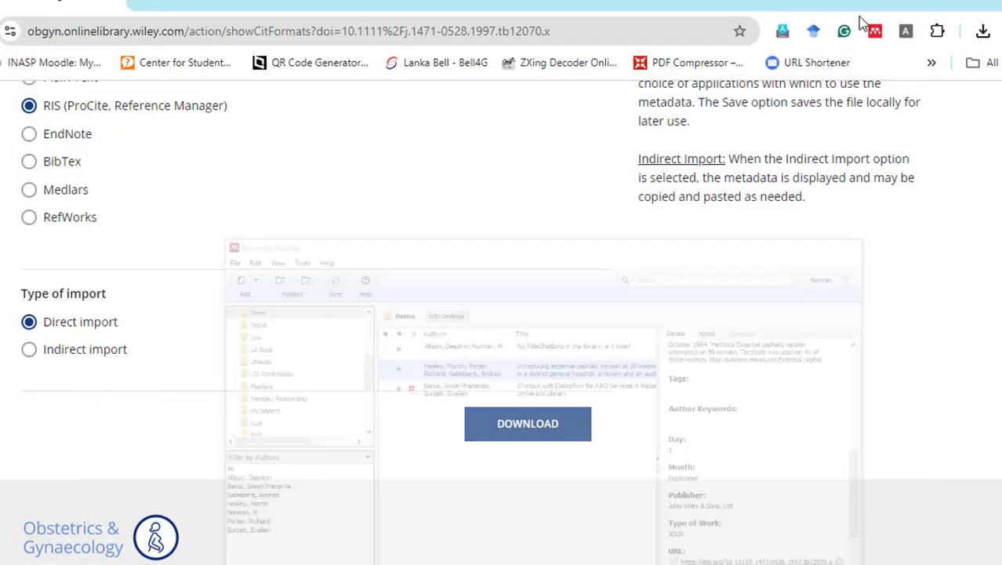
scroll(612, 314, "up", 5)
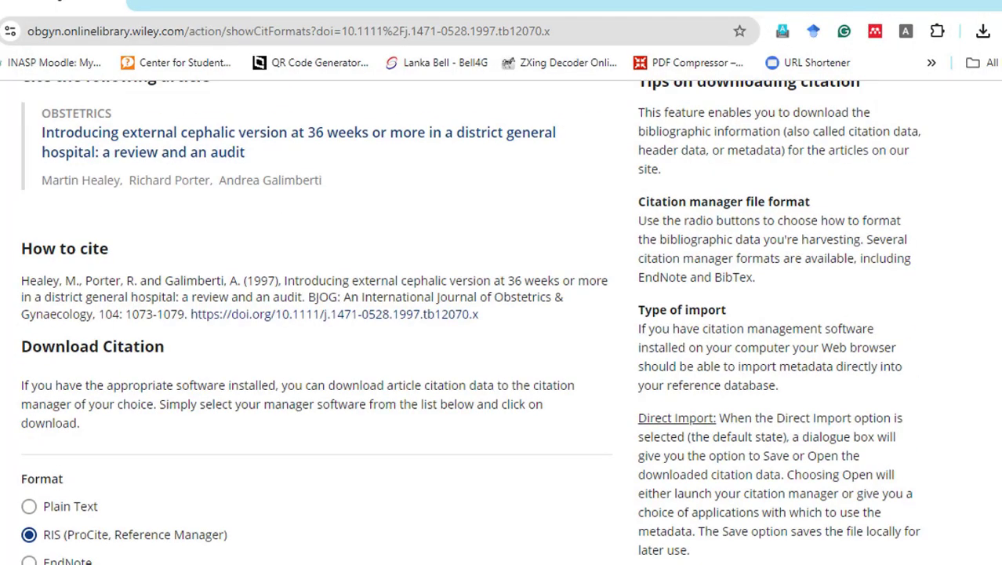
left_click(2, 31)
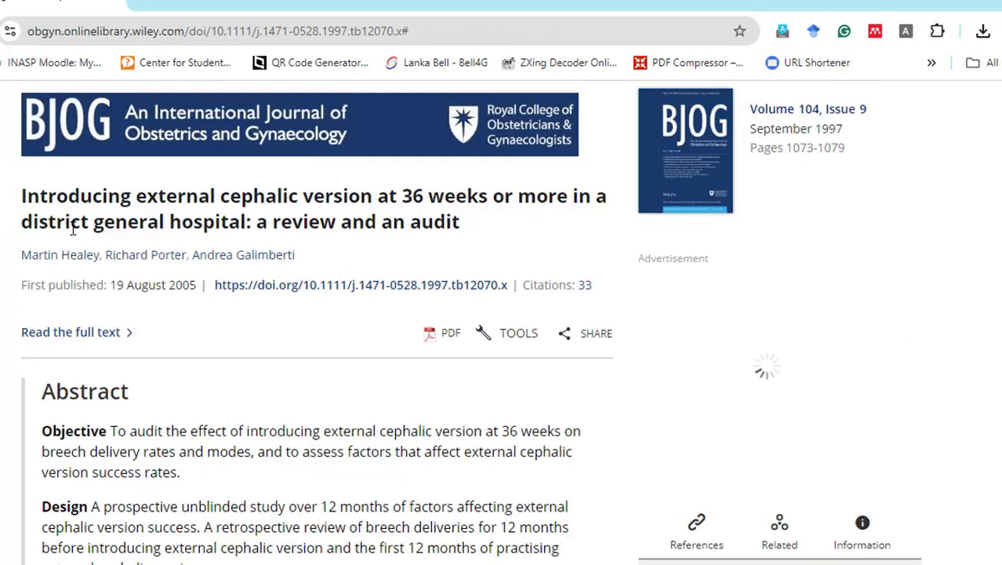
left_click(3, 31)
scroll(375, 371, "up", 4)
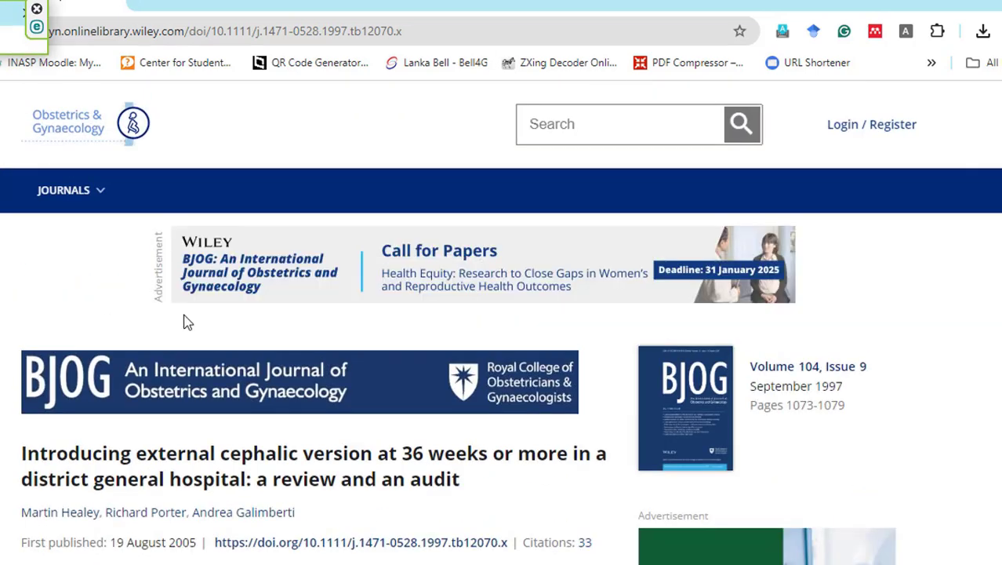
scroll(87, 305, "down", 4)
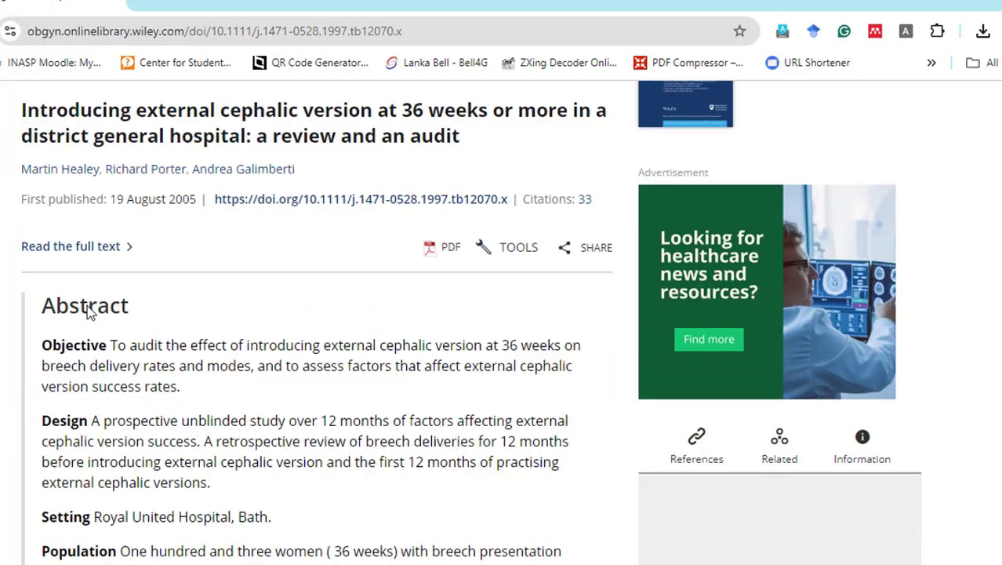
scroll(88, 311, "up", 4)
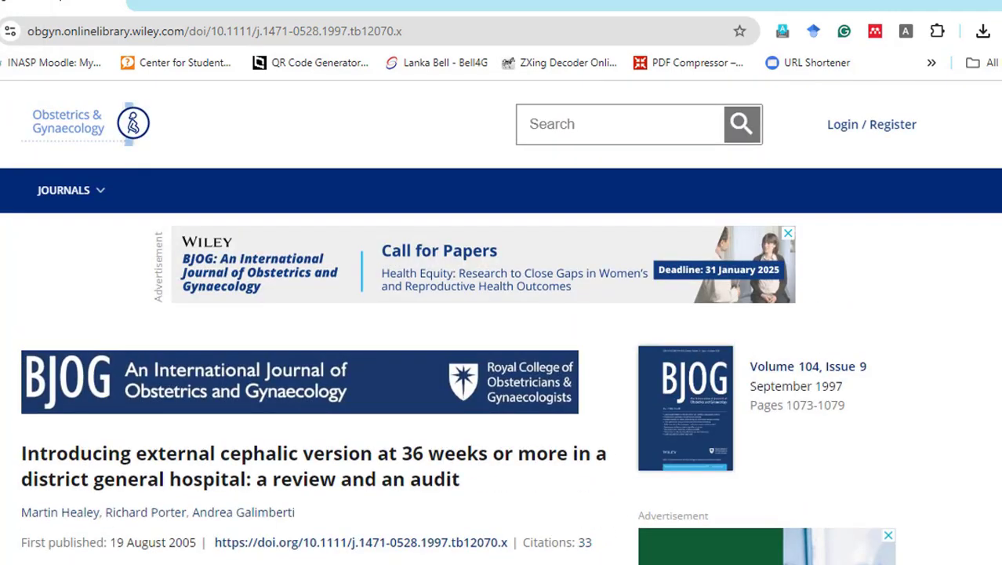
key("alt+Left")
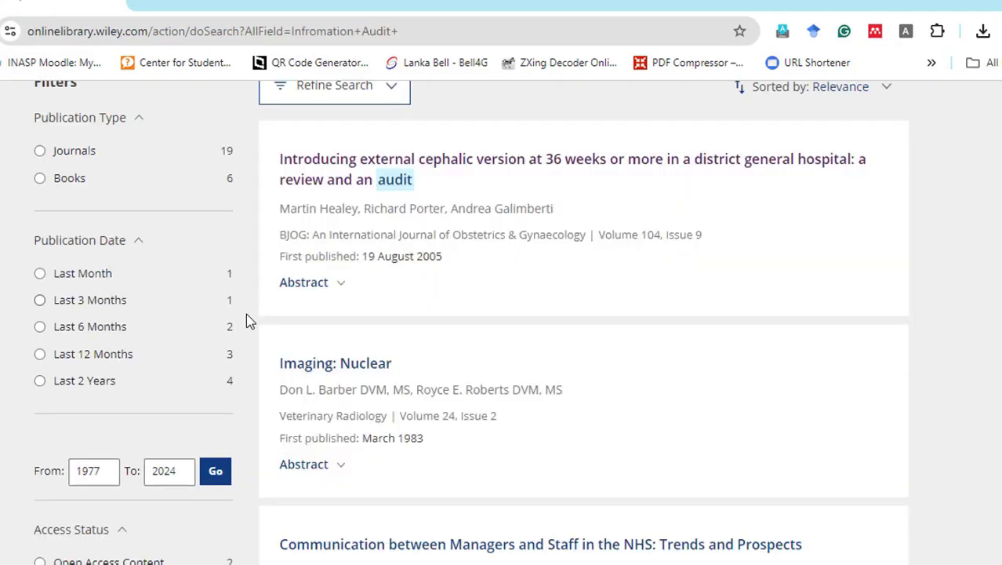
scroll(247, 313, "up", 3)
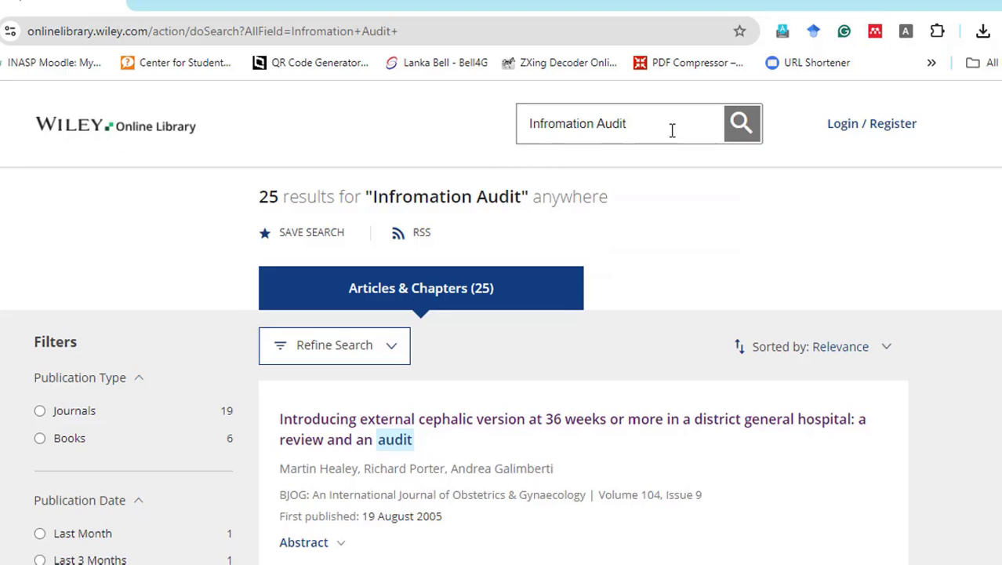
scroll(652, 341, "down", 2)
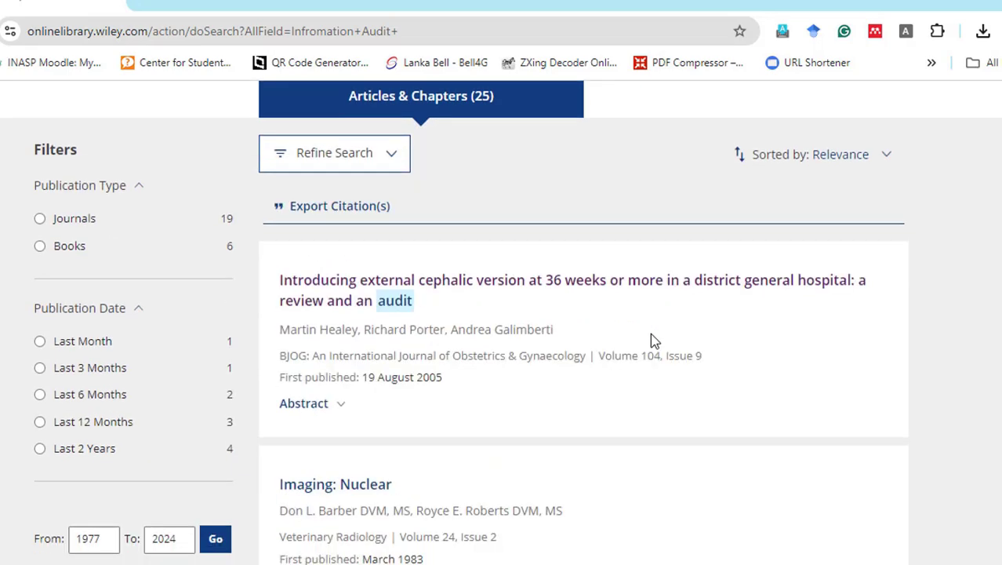
scroll(652, 341, "down", 3)
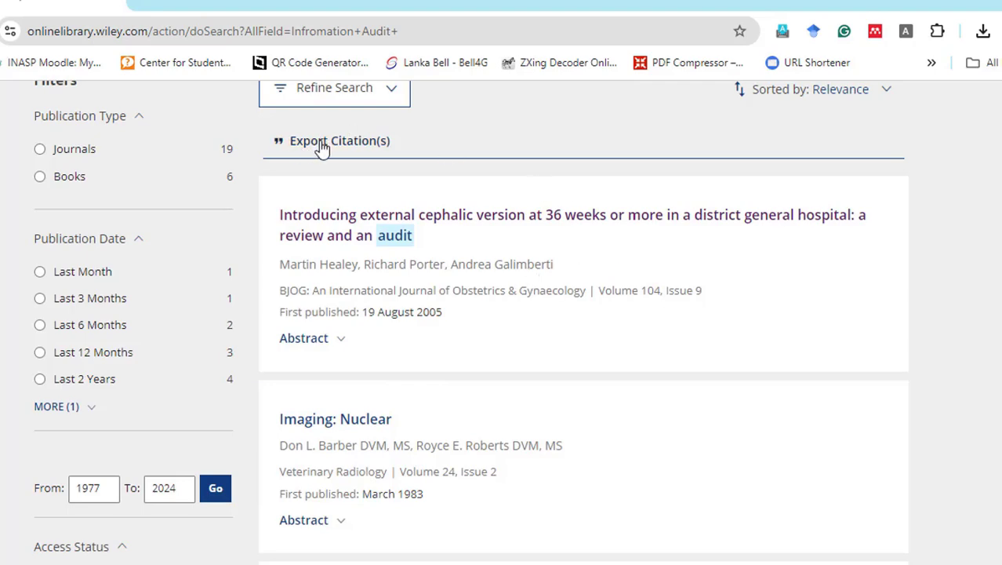
- Export the first five Wiley search results as an RIS citation file (pericles_exported_citations.ris)
left_click(369, 146)
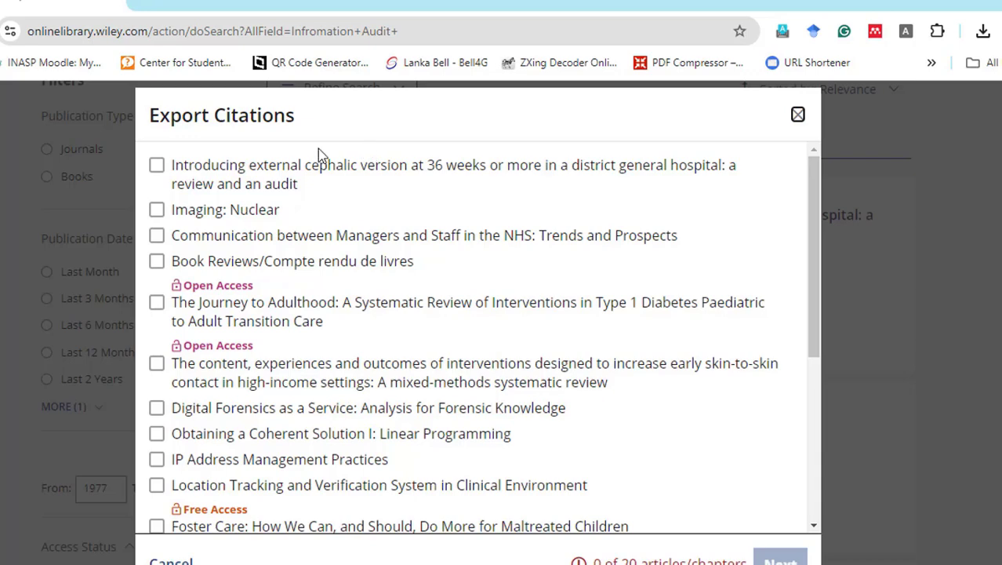
left_click(157, 168)
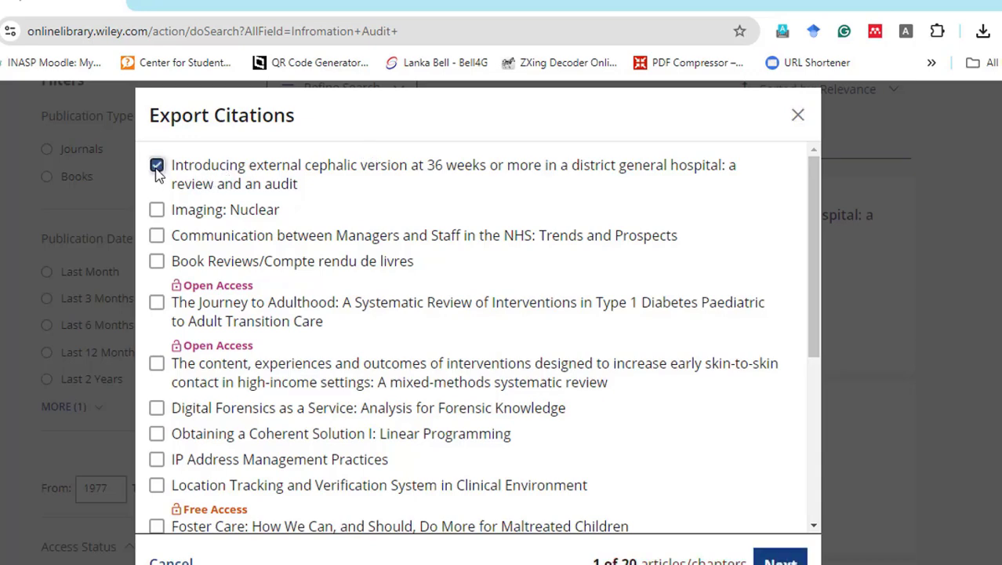
left_click(157, 209)
left_click(157, 236)
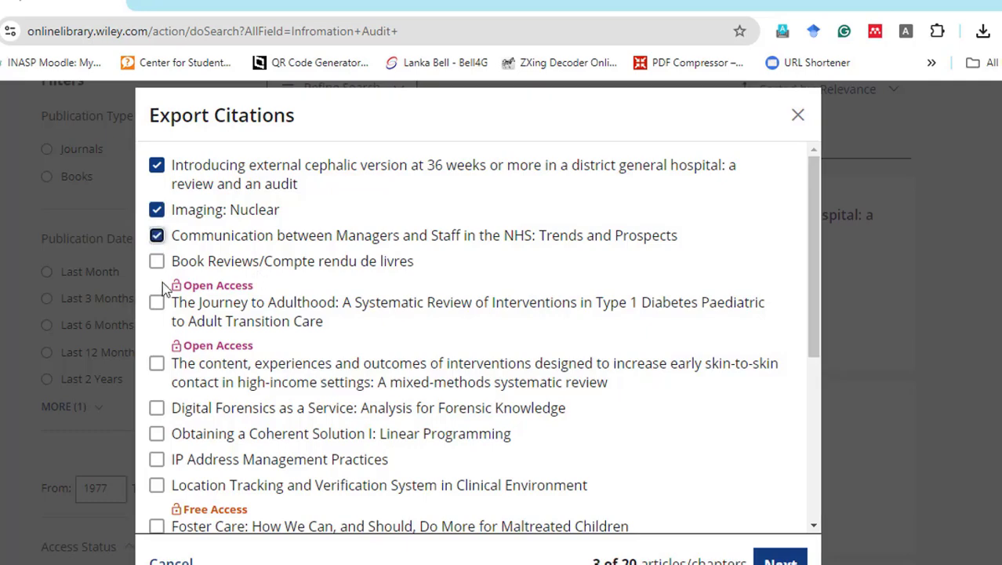
left_click(157, 261)
left_click(158, 303)
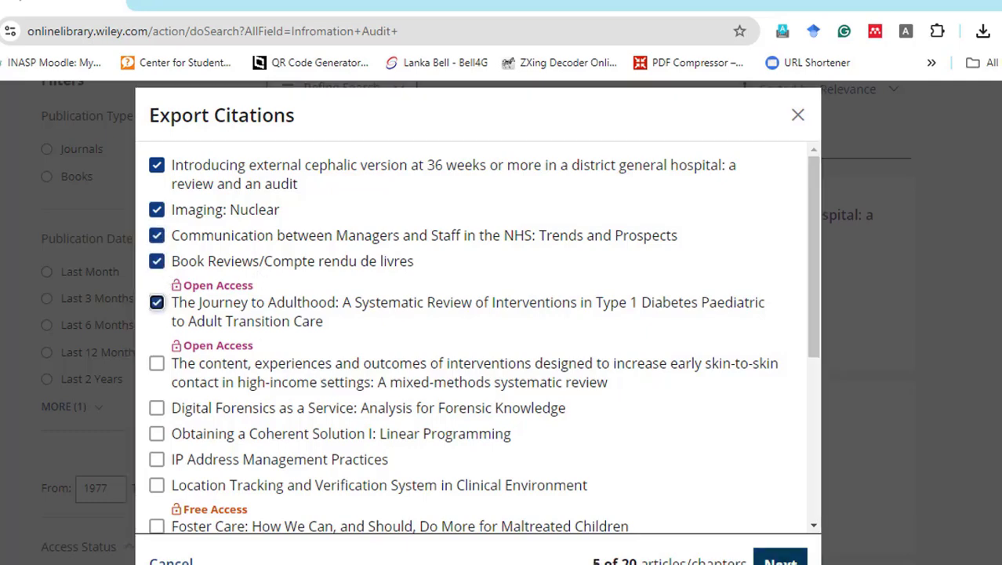
left_click(781, 559)
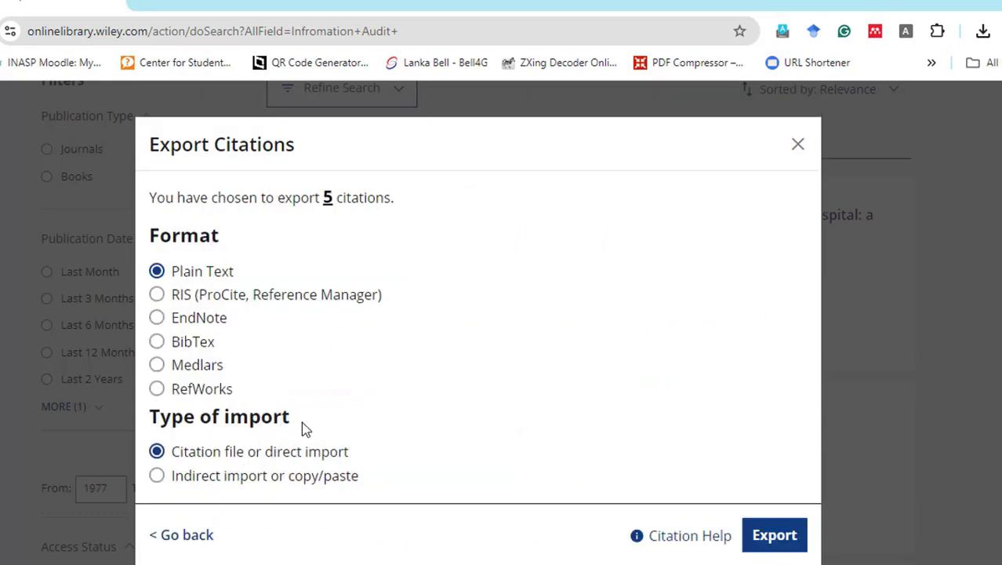
left_click(157, 295)
left_click(765, 545)
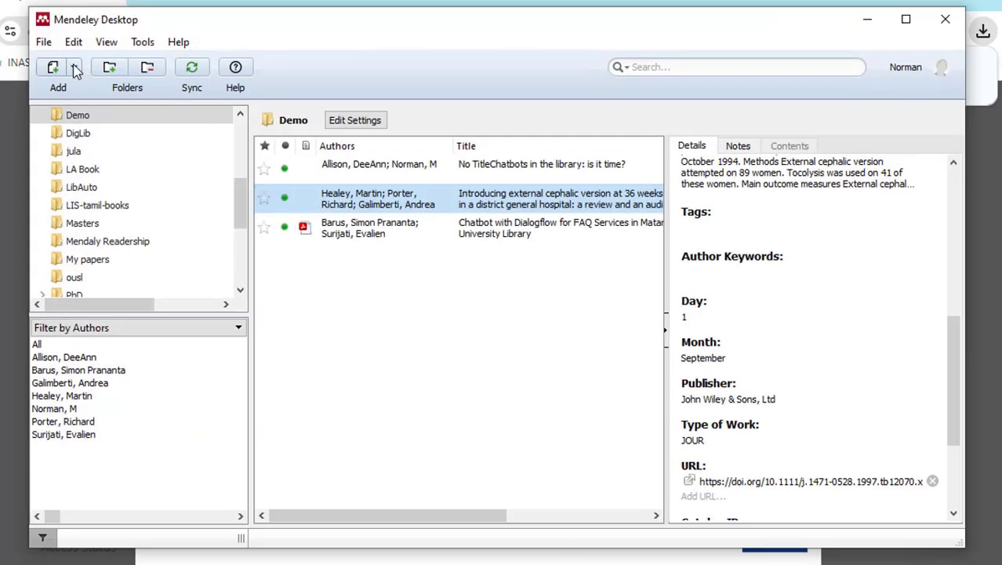
- Import pericles_exported_citations.ris from Downloads via File > Import > RIS
left_click(44, 44)
mouse_move(85, 155)
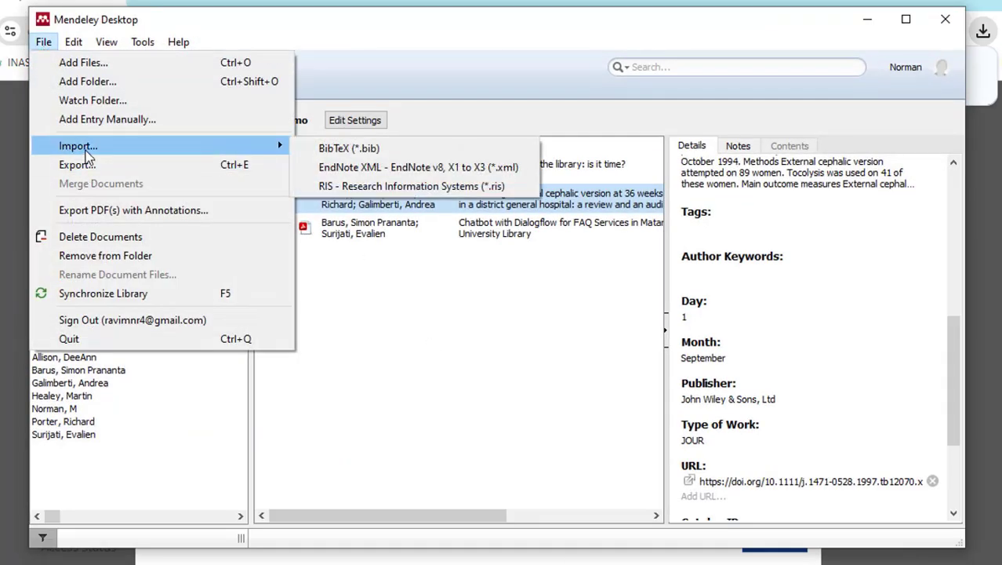
left_click(365, 185)
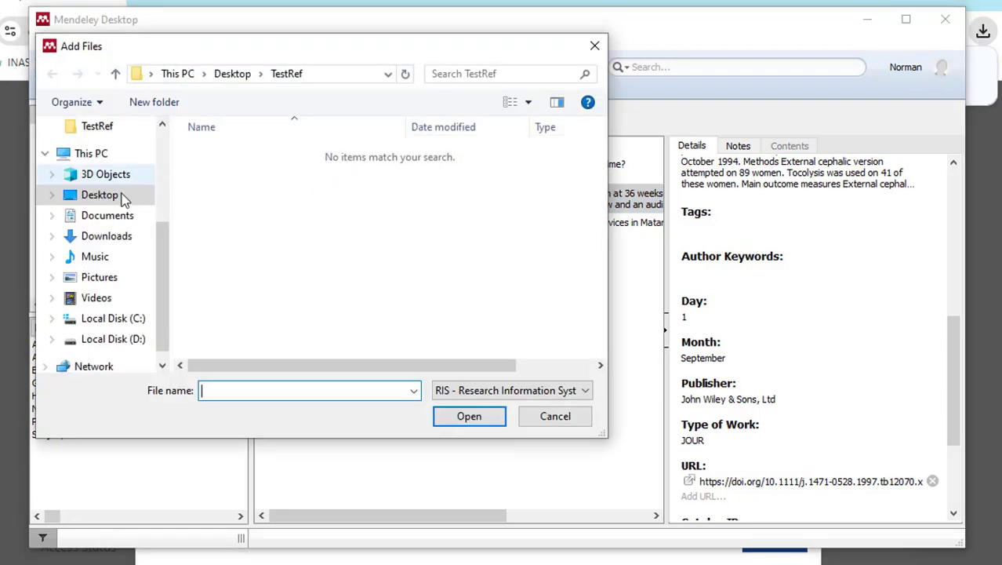
left_click(107, 236)
left_click(291, 176)
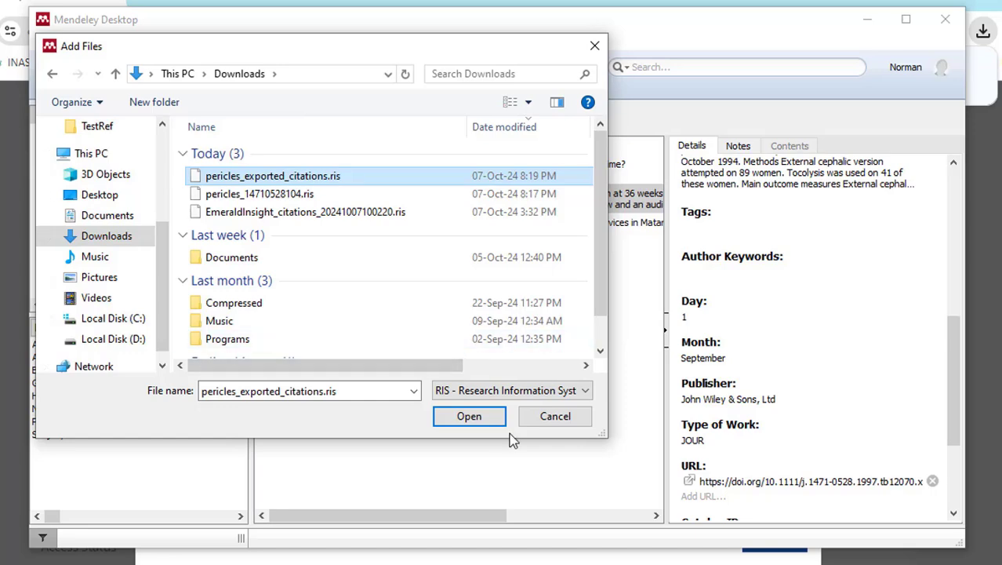
left_click(490, 416)
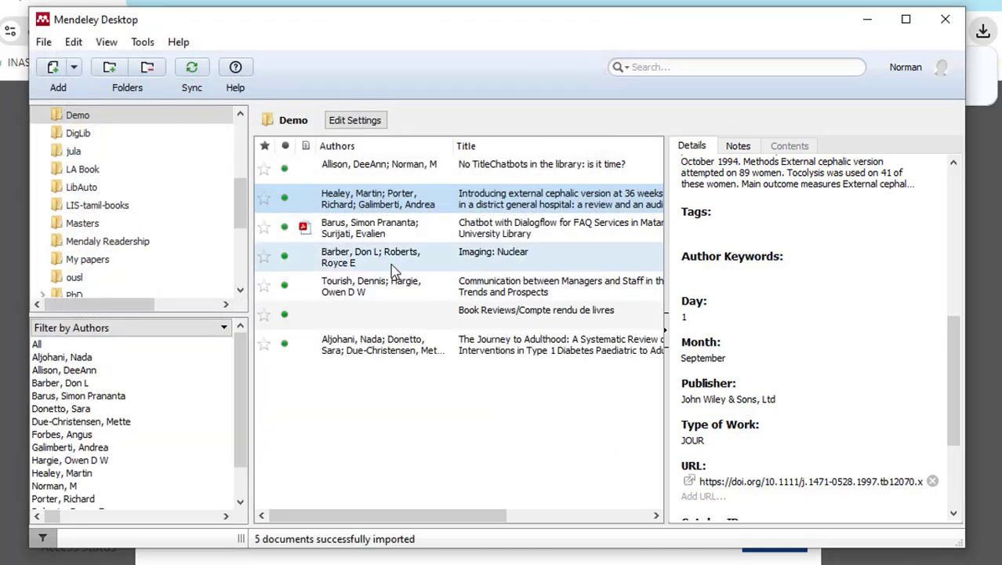
- Browse the details of the new Barber, Tourish, Book Reviews and Aljohani records
left_click(390, 259)
left_click(394, 292)
left_click(393, 318)
left_click(399, 349)
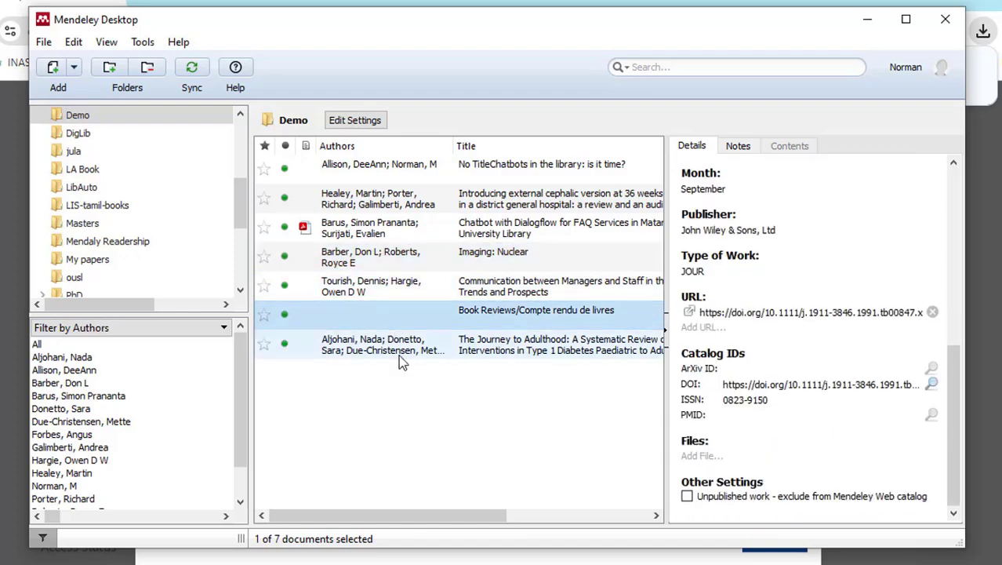
left_click(398, 260)
left_click(401, 288)
left_click(412, 353)
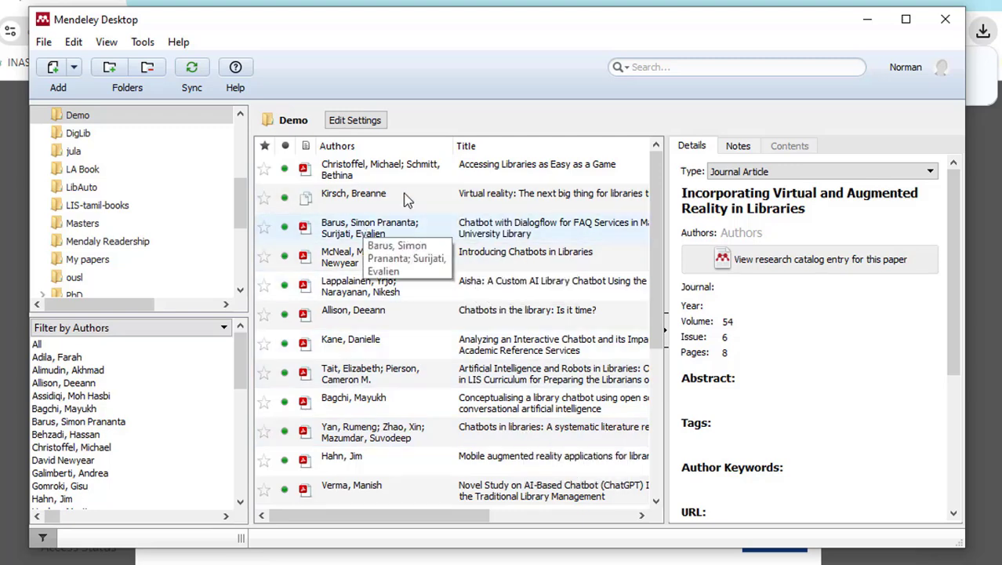
- Export the 'Accessing Libraries as Easy as a Game' reference as RIS named My Collection
left_click(333, 177)
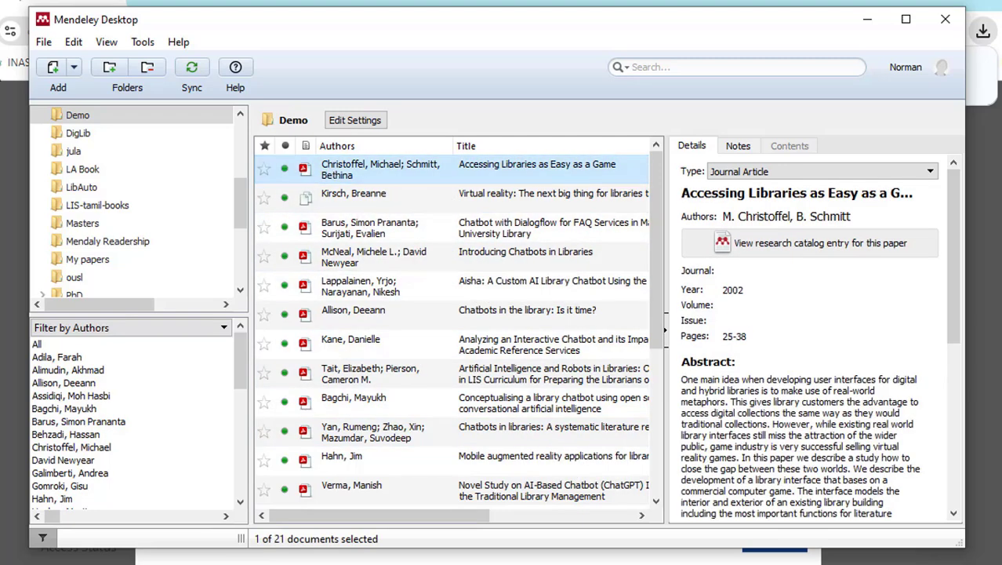
left_click(41, 47)
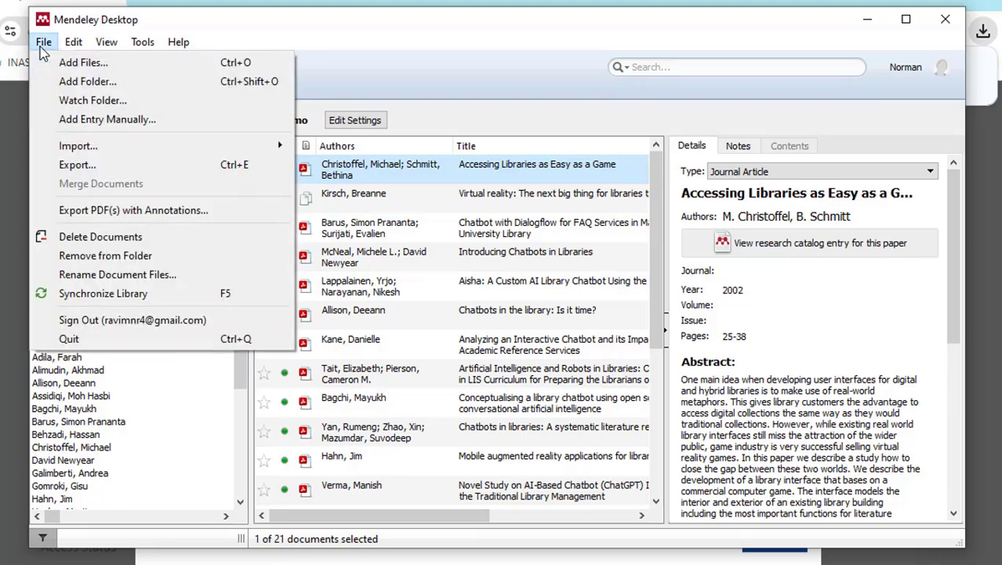
left_click(106, 172)
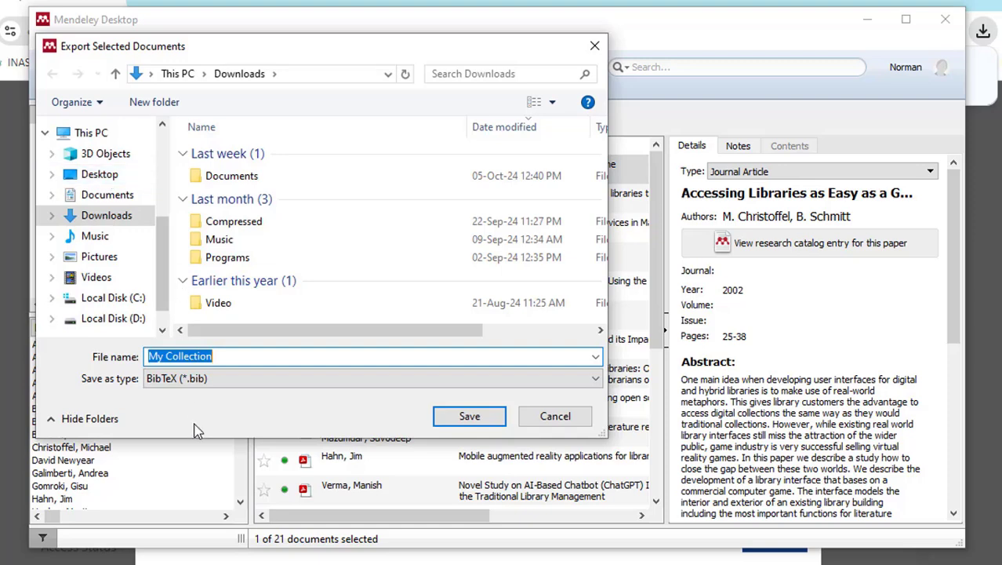
left_click(297, 380)
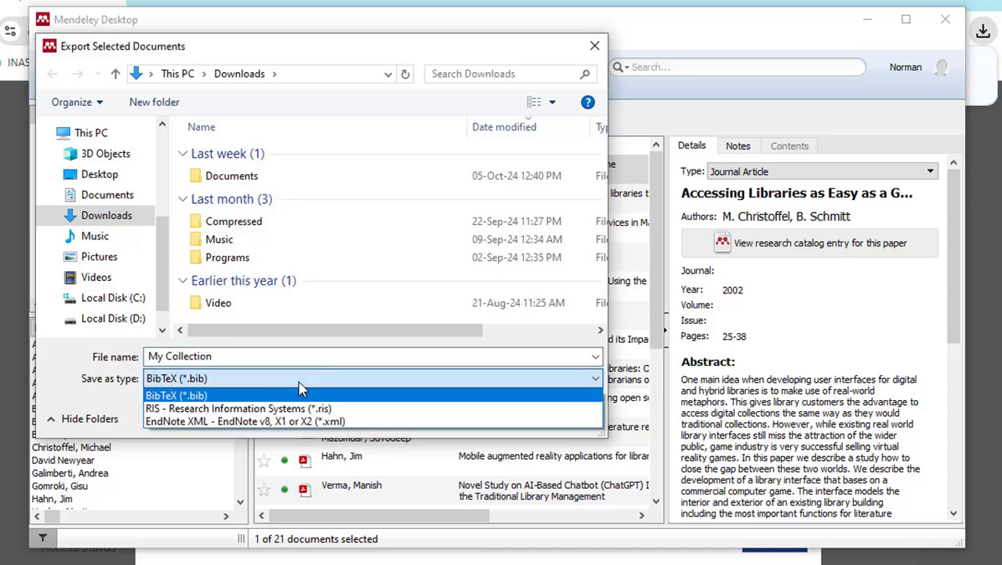
left_click(192, 409)
left_click(471, 418)
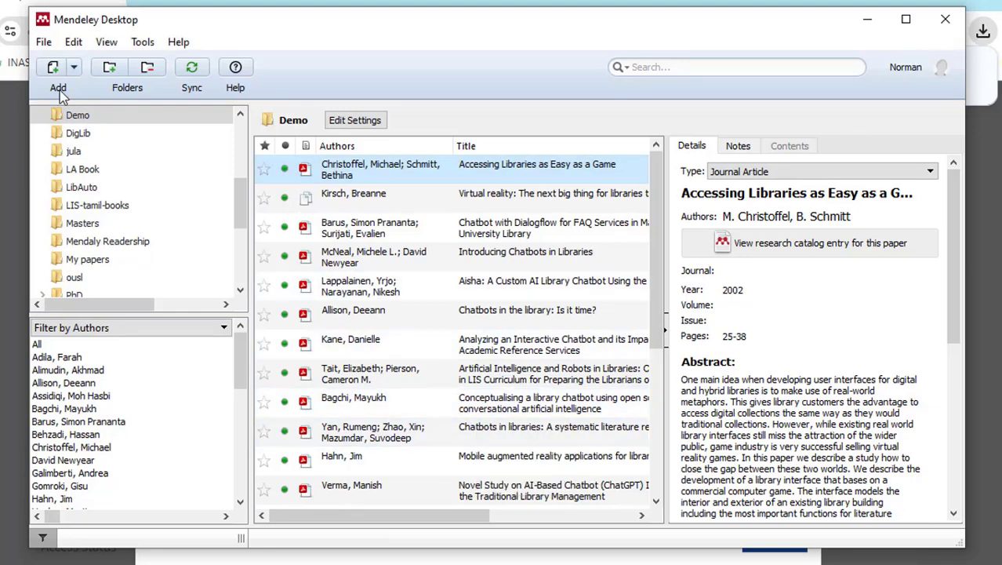
- Confirm My Collection.ris is in Downloads, then view the Bagchi chatbot article's details
left_click(45, 44)
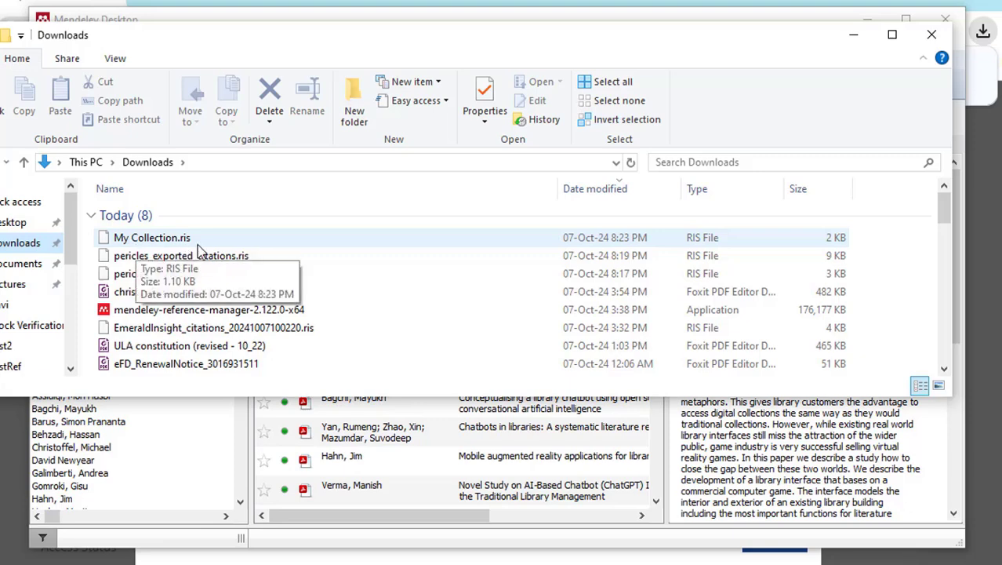
left_click(146, 243)
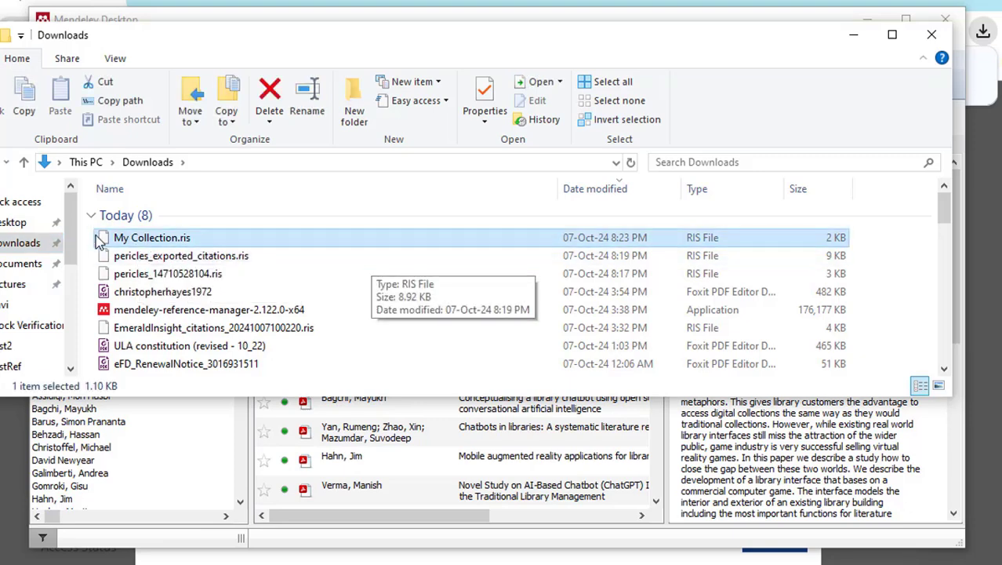
left_click(932, 35)
left_click(549, 402)
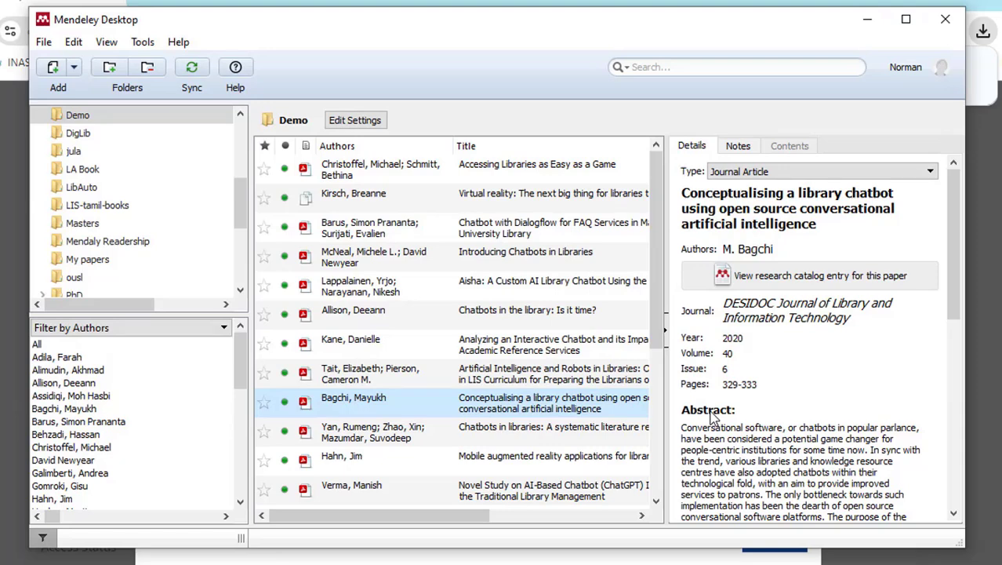
- Select the first five Demo references and export them as RIS named My Collection in Downloads
left_click(437, 181)
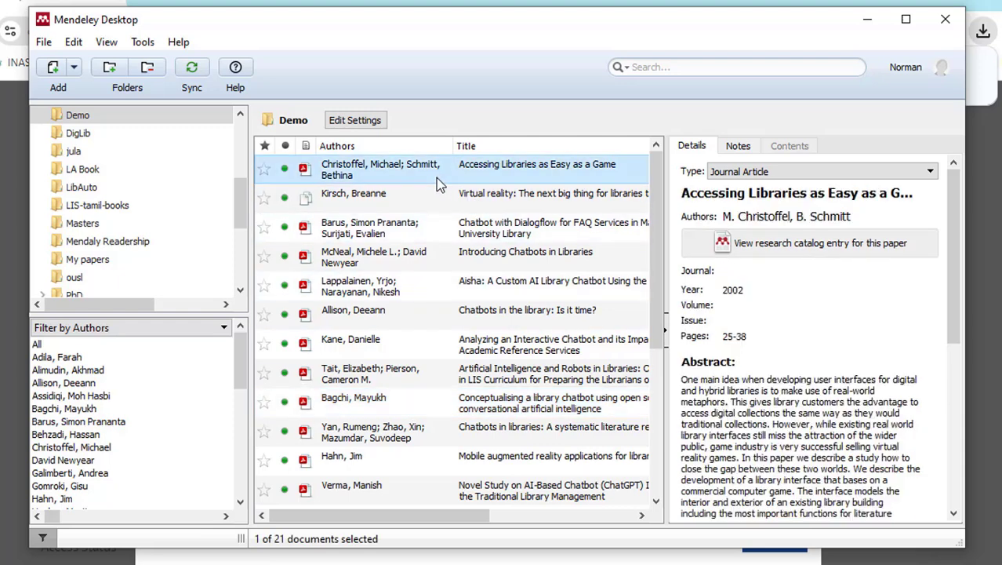
left_click_drag(436, 177, 401, 288)
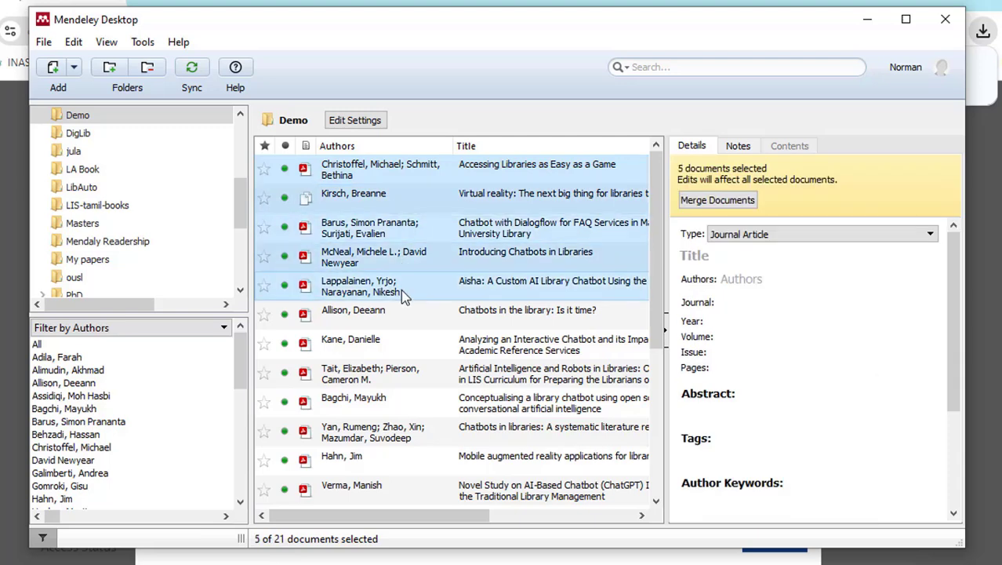
left_click(44, 44)
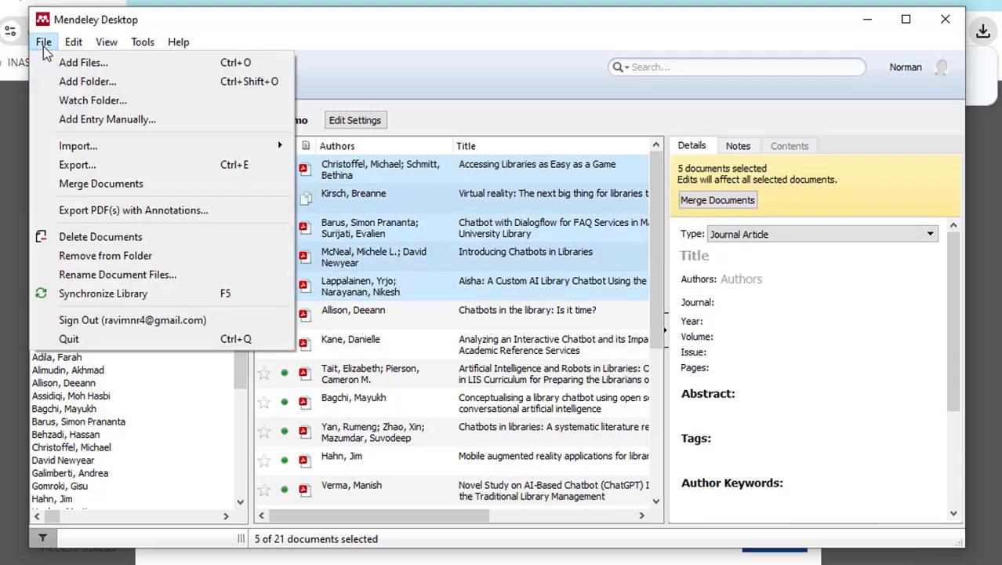
left_click(78, 166)
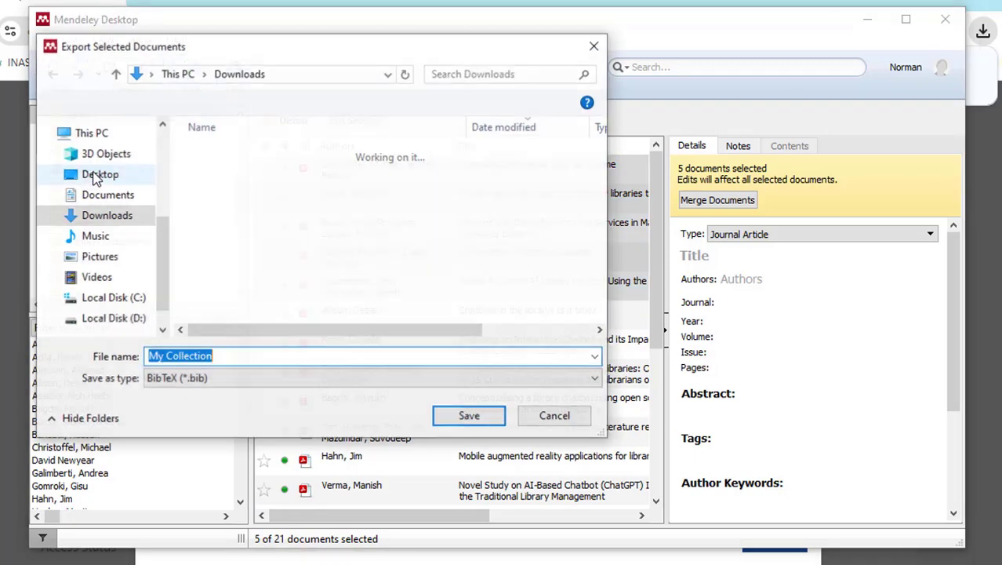
left_click(181, 384)
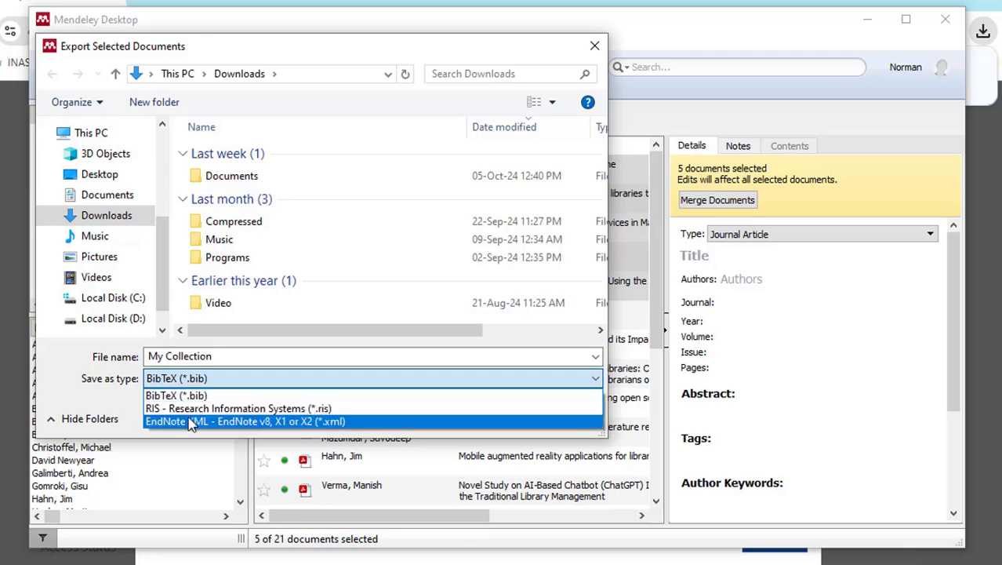
left_click(193, 409)
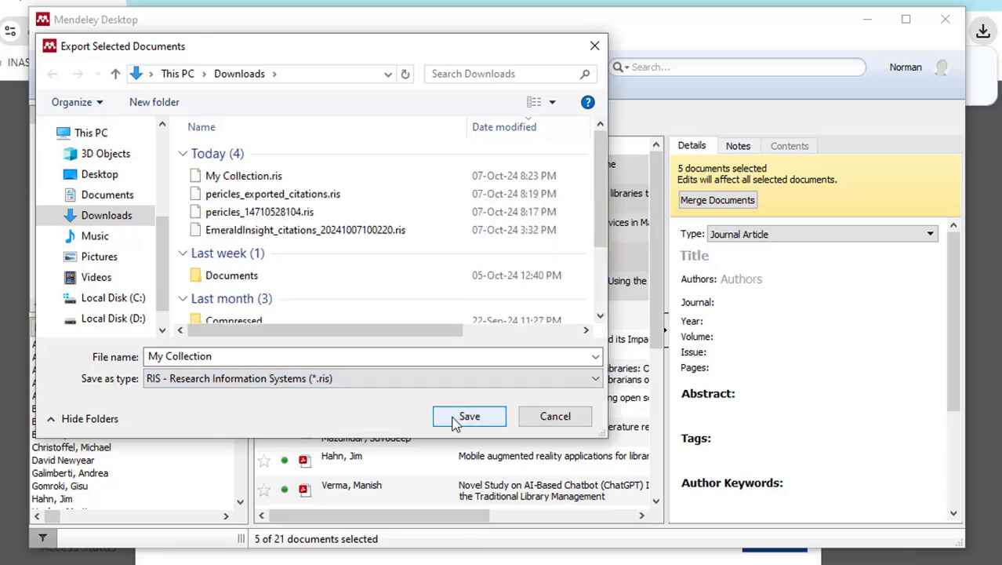
left_click(594, 47)
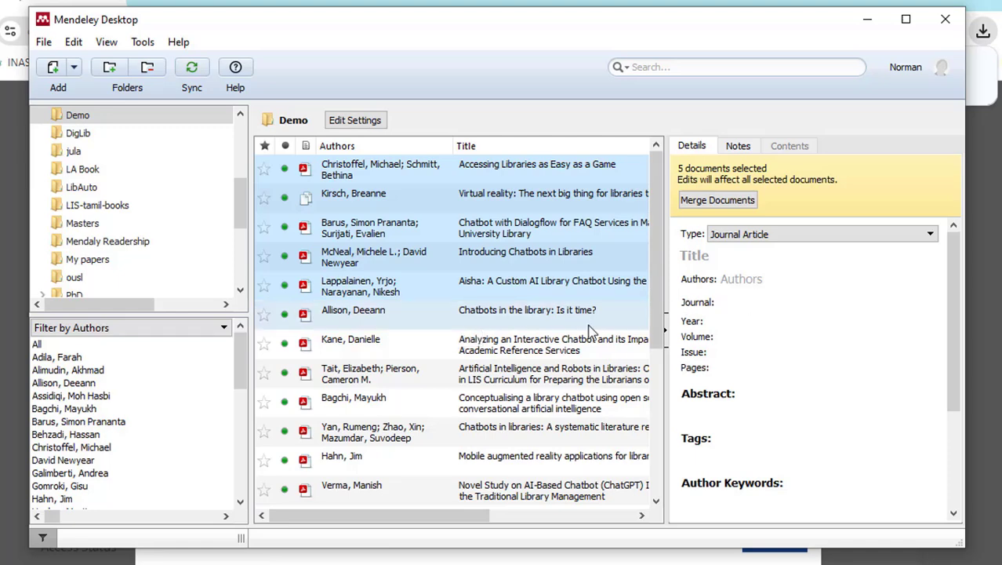
- View the Tait et al. article, then the 2010 'Introducing Chatbots in Libraries' record details
left_click(586, 379)
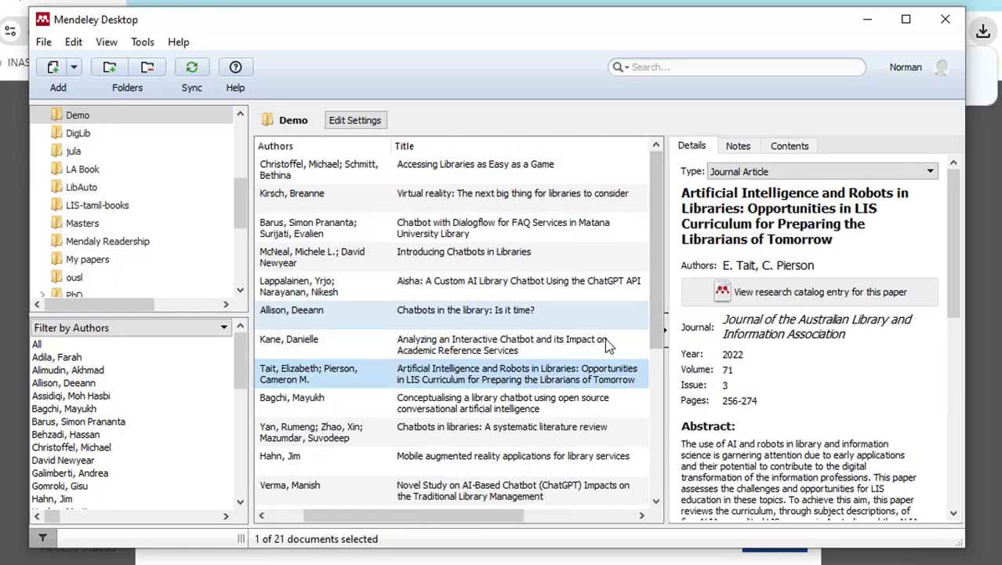
left_click_drag(512, 519, 458, 523)
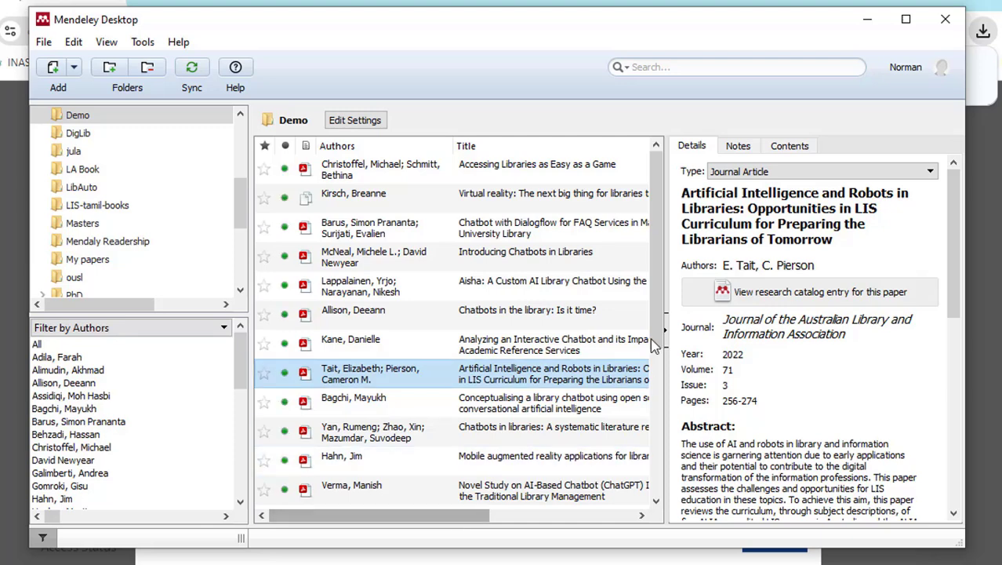
left_click(527, 258)
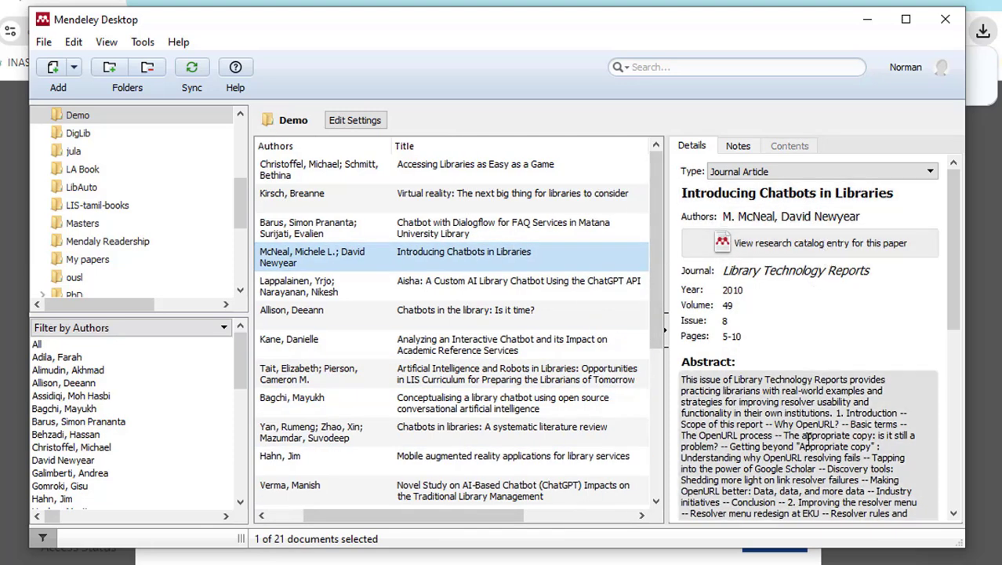
left_click_drag(528, 520, 435, 520)
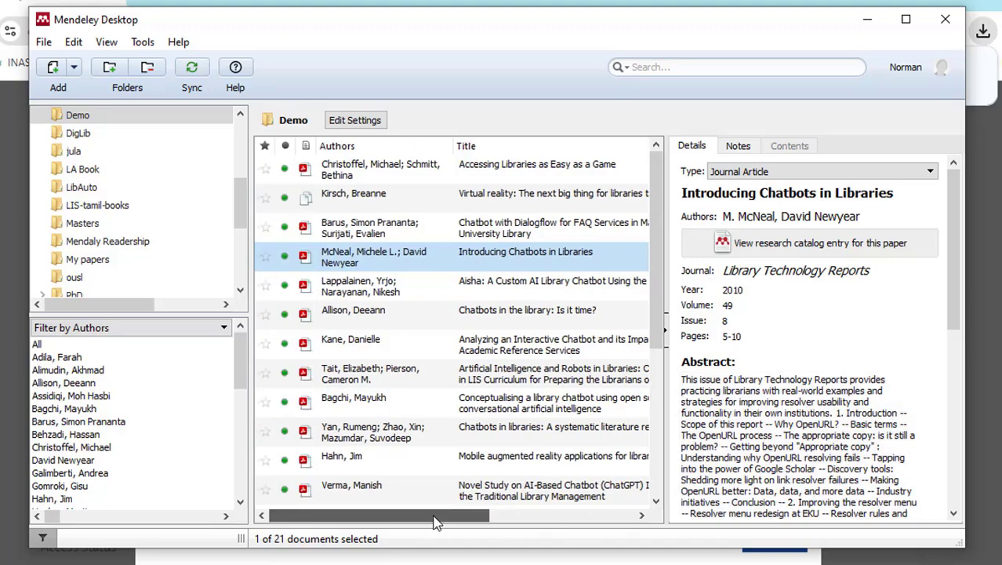
left_click(304, 256)
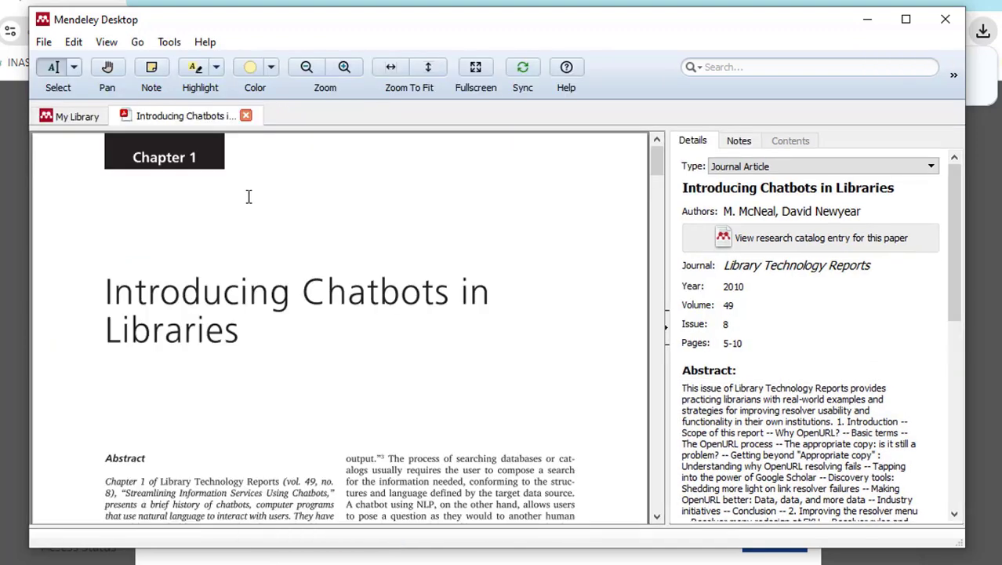
scroll(390, 322, "down", 2)
scroll(390, 321, "down", 12)
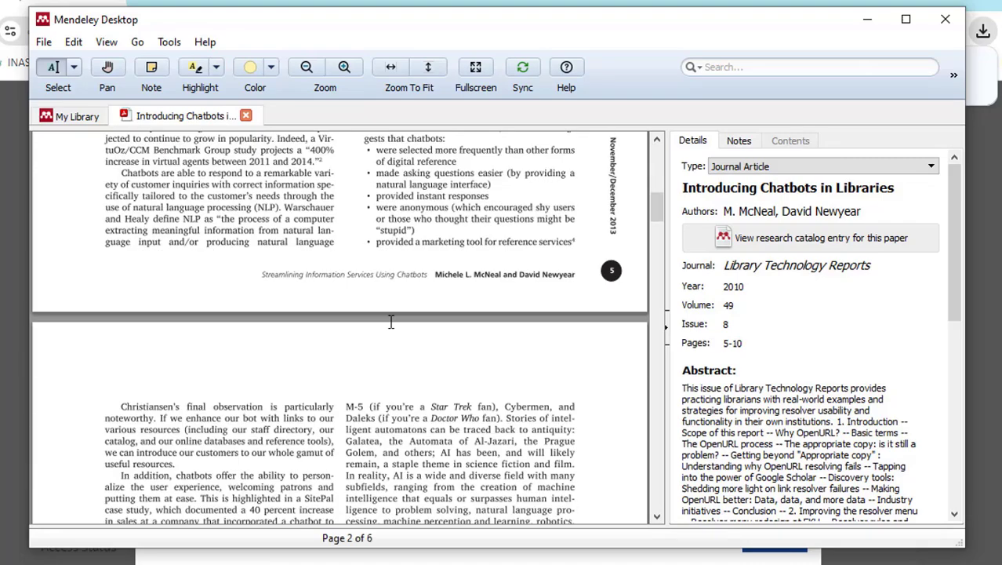
scroll(390, 322, "up", 14)
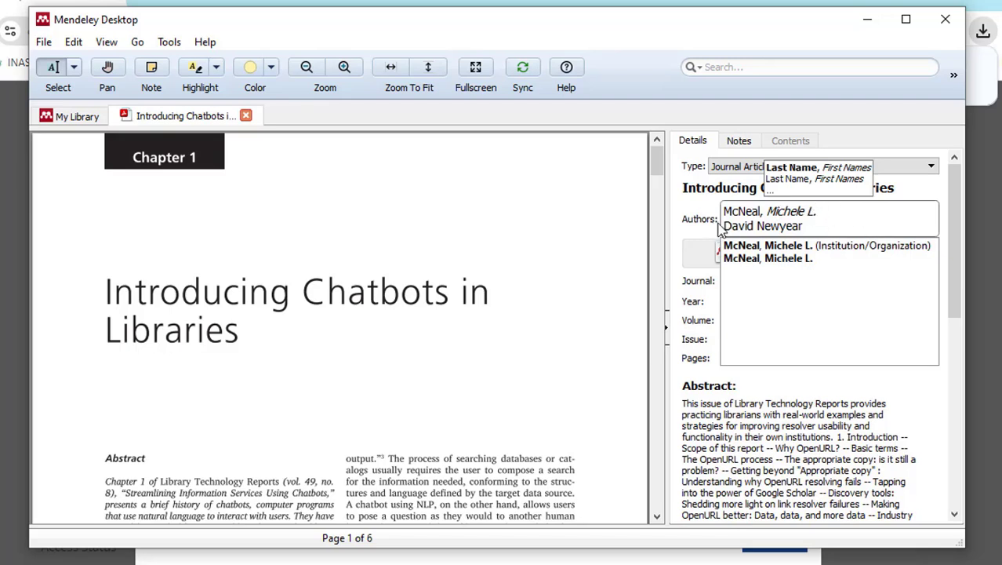
left_click(699, 311)
left_click(741, 305)
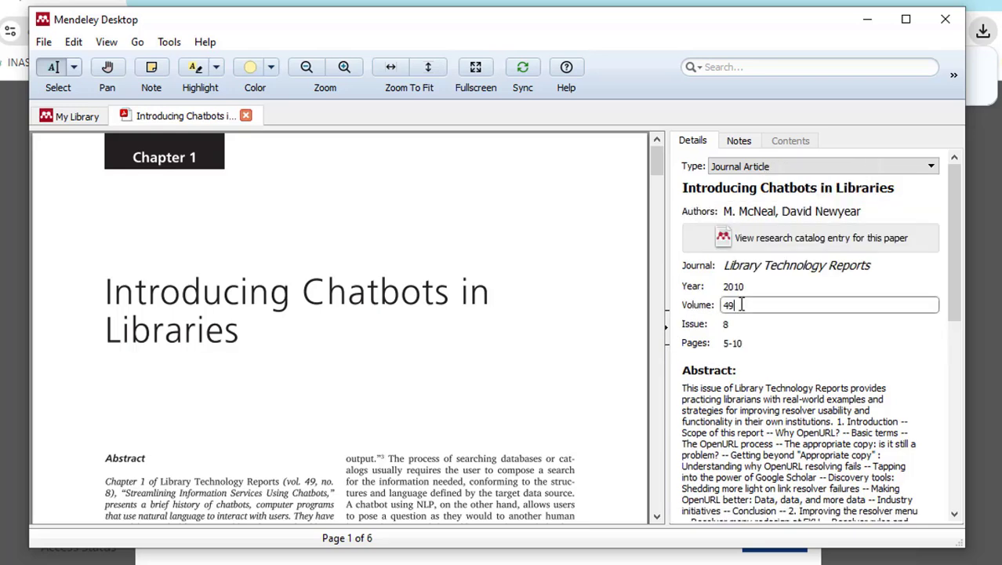
left_click(781, 287)
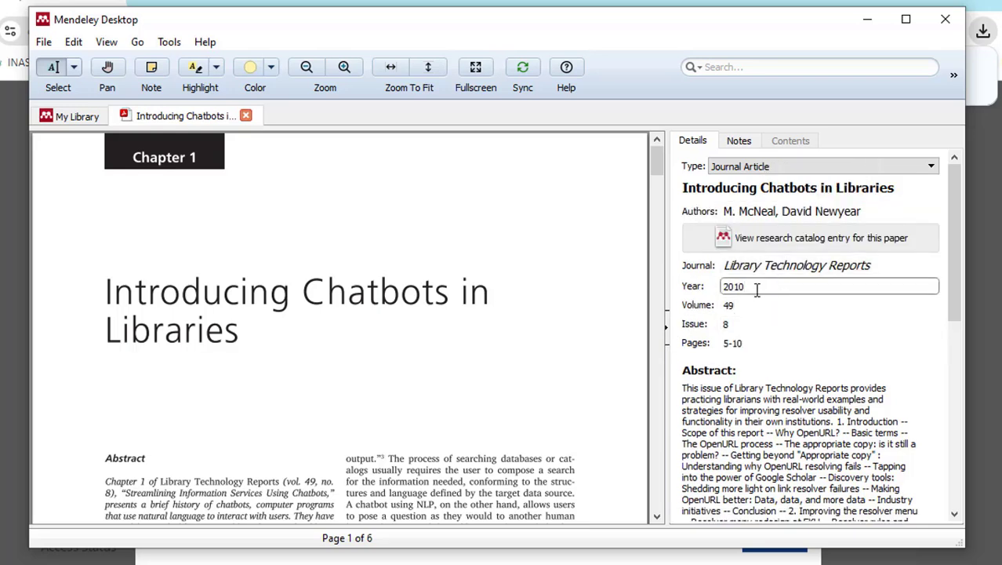
left_click(246, 116)
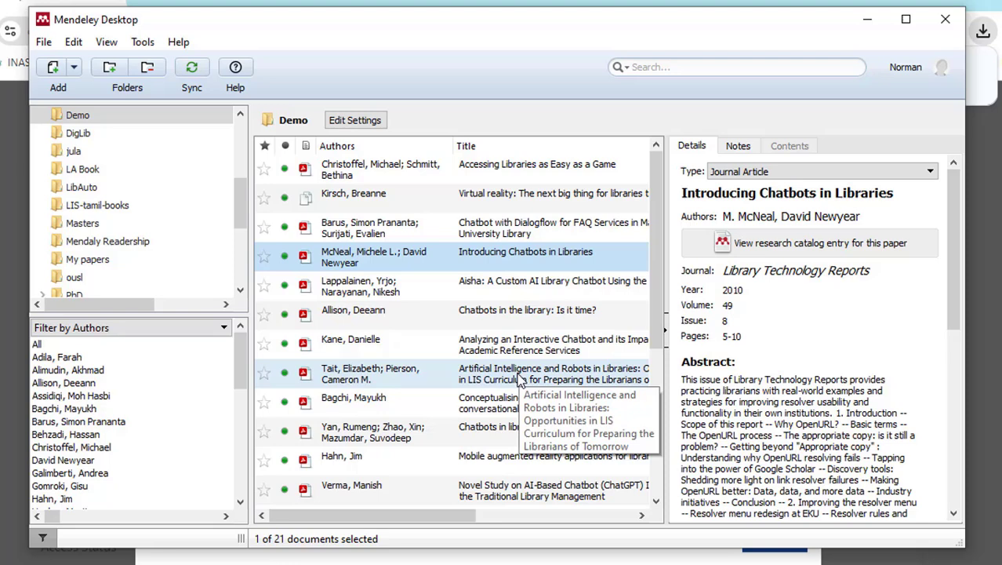
- Inspect 'Incorporating Virtual and Augmented Reality in Libraries', checking its empty Authors and Journal fields and ISSN 00242586
scroll(518, 378, "down", 3)
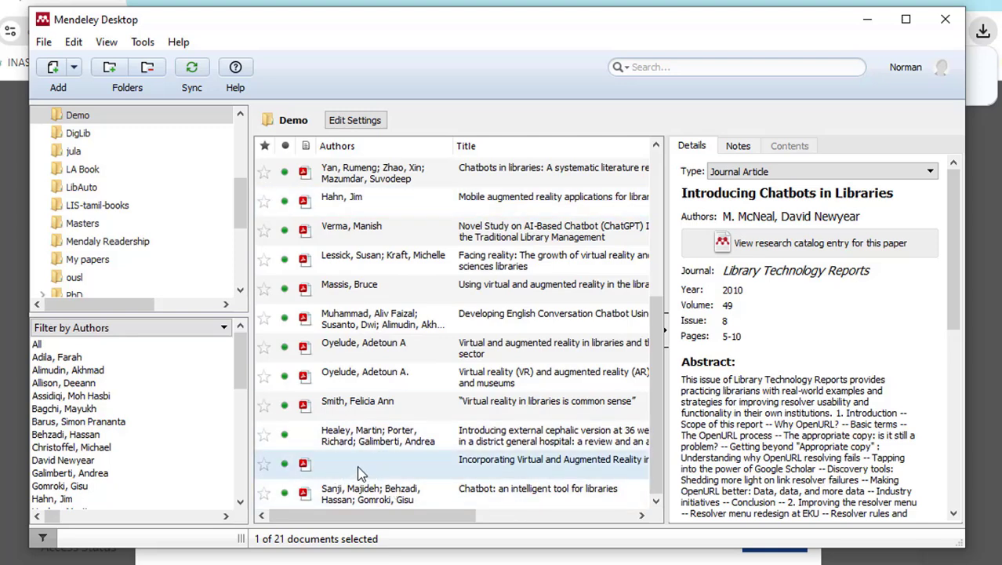
left_click(484, 468)
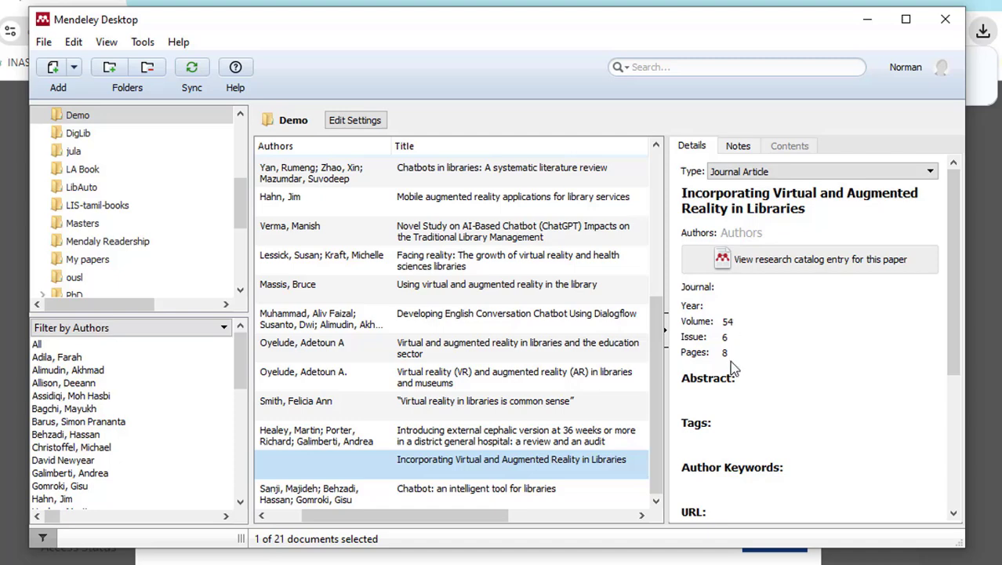
left_click(751, 229)
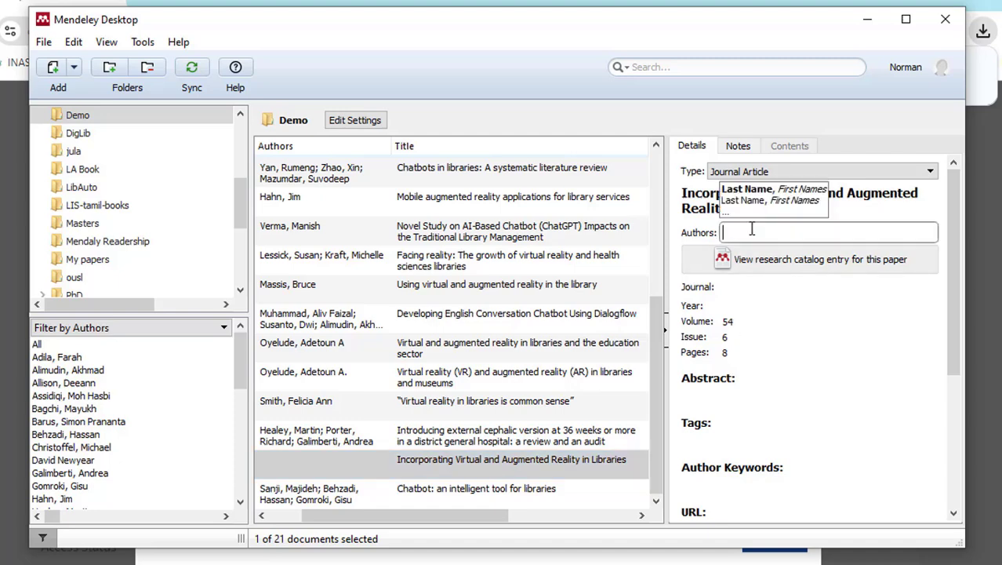
left_click(744, 289)
left_click(419, 461)
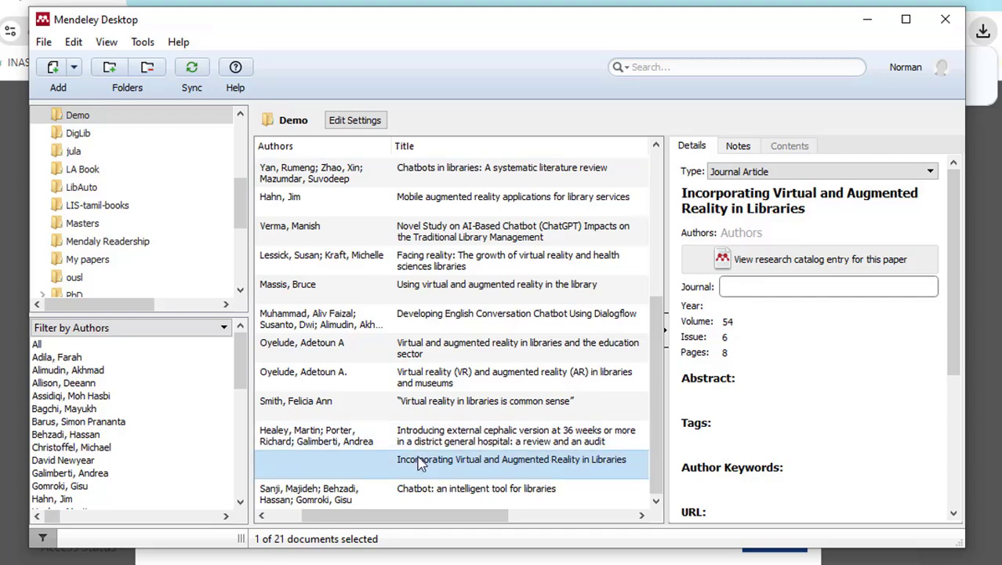
left_click(742, 233)
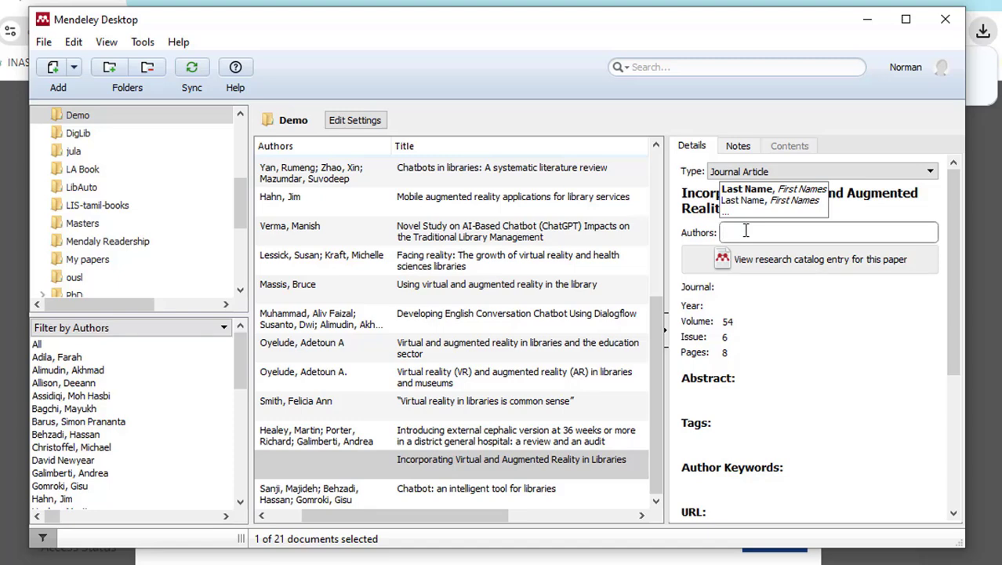
left_click(734, 284)
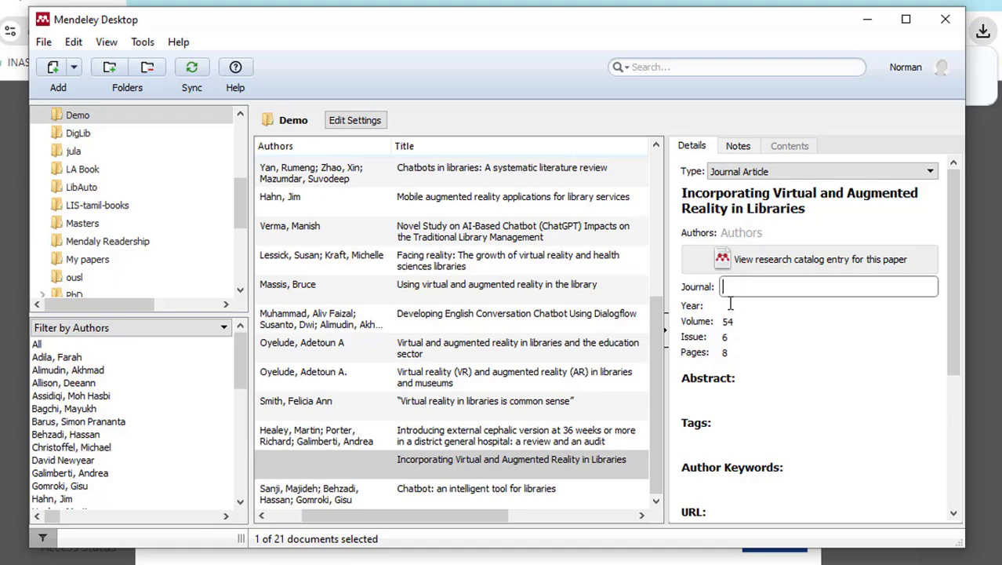
scroll(769, 328, "down", 5)
scroll(772, 334, "down", 1)
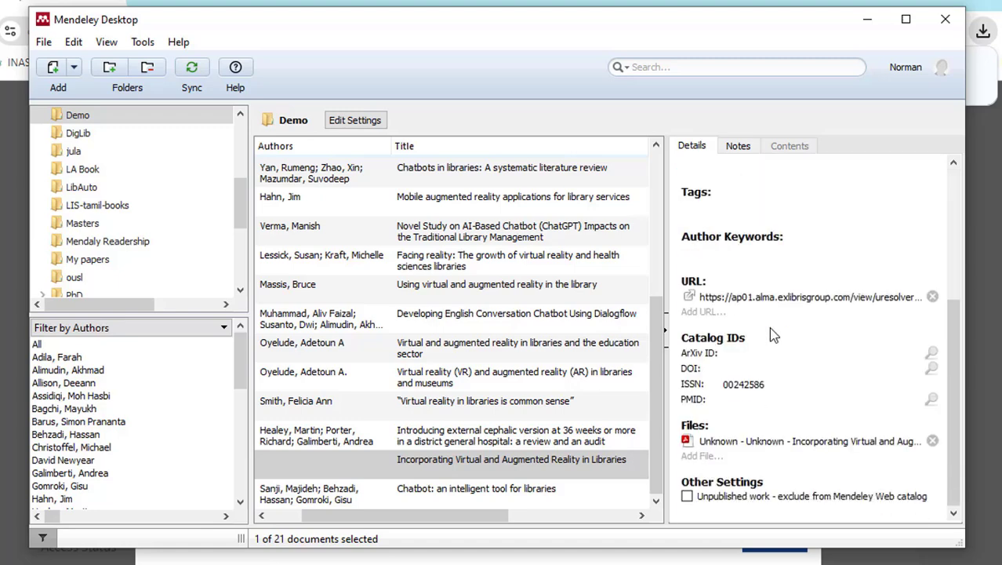
left_click(502, 462)
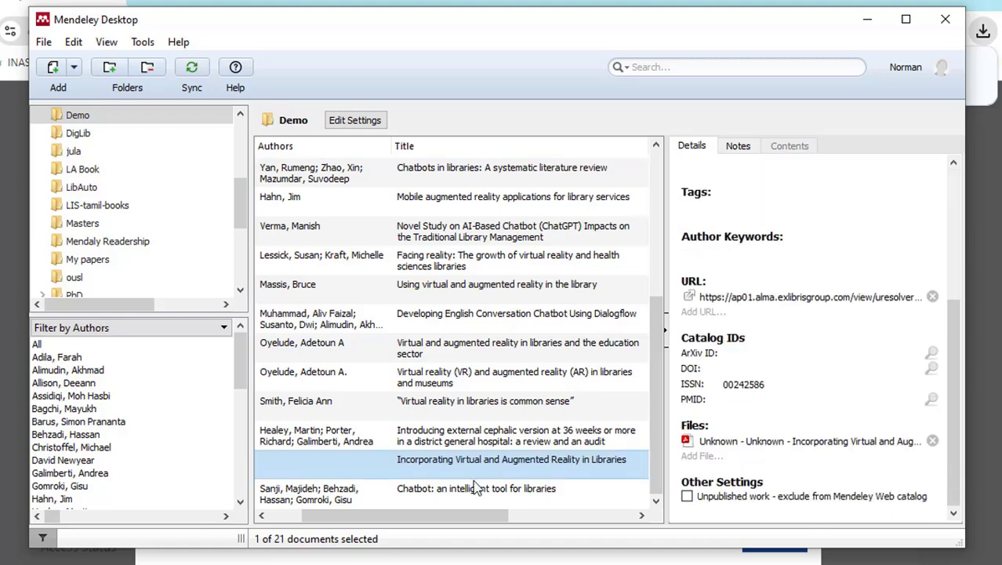
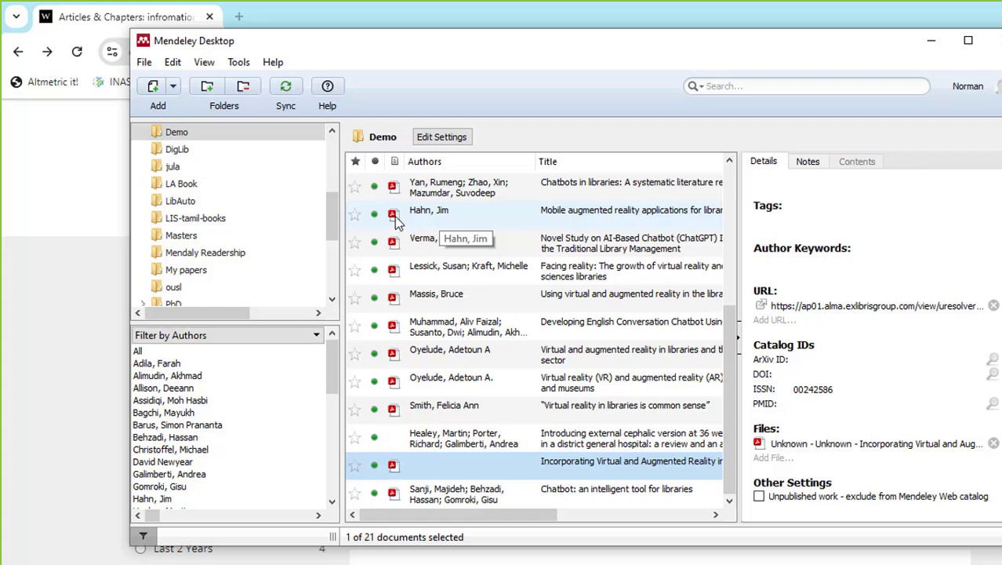
- Open Hahn's 'Mobile augmented reality applications for library services' PDF full-screen and scroll to its body text
left_click(395, 222)
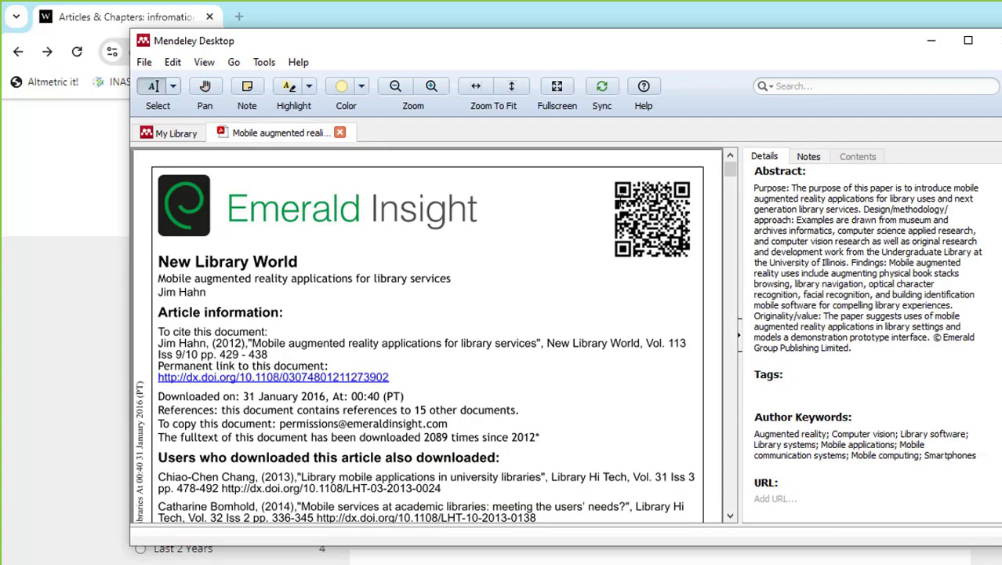
left_click(966, 44)
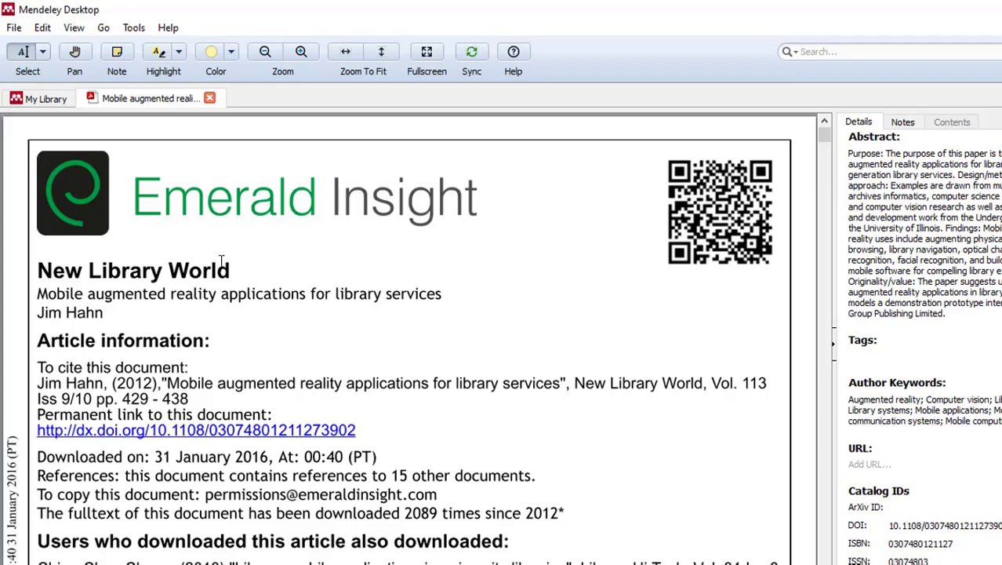
scroll(386, 226, "down", 1)
scroll(387, 227, "down", 6)
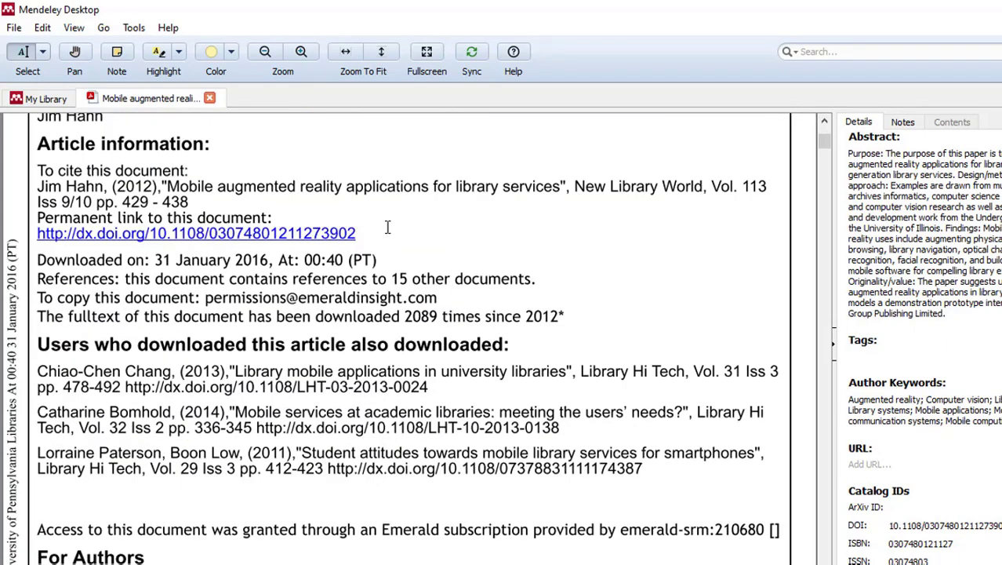
scroll(387, 227, "down", 6)
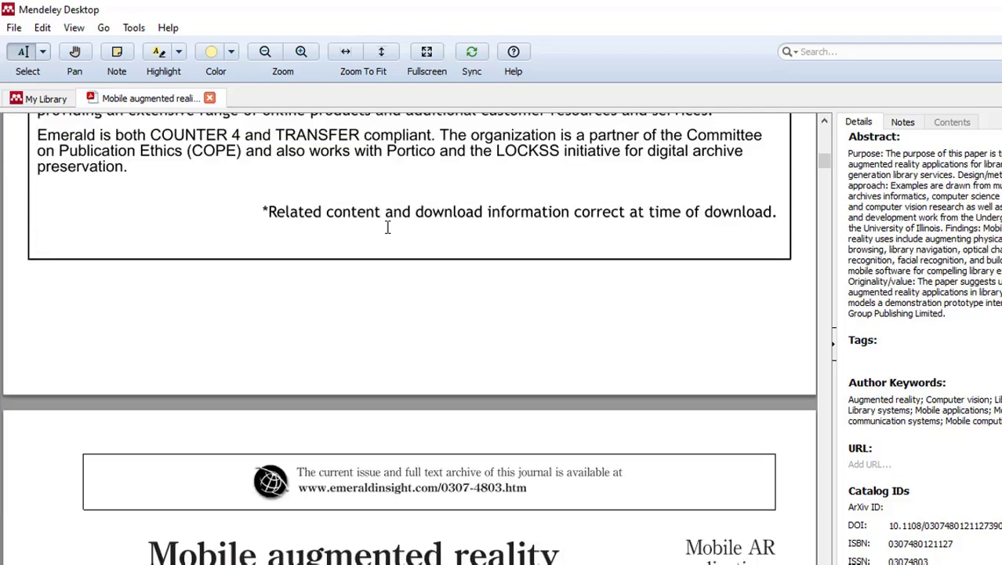
scroll(387, 226, "up", 2)
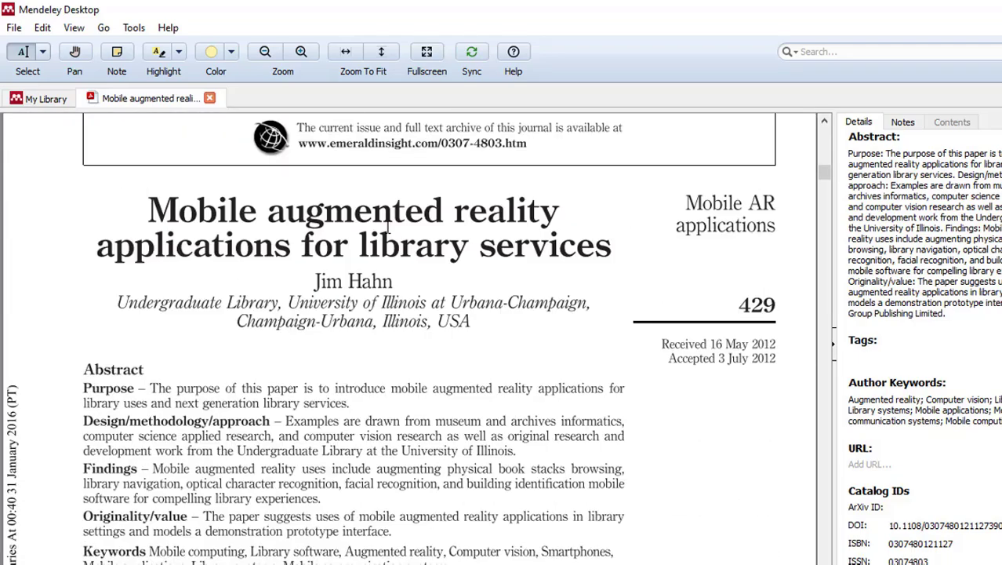
scroll(386, 227, "down", 8)
scroll(387, 227, "down", 1)
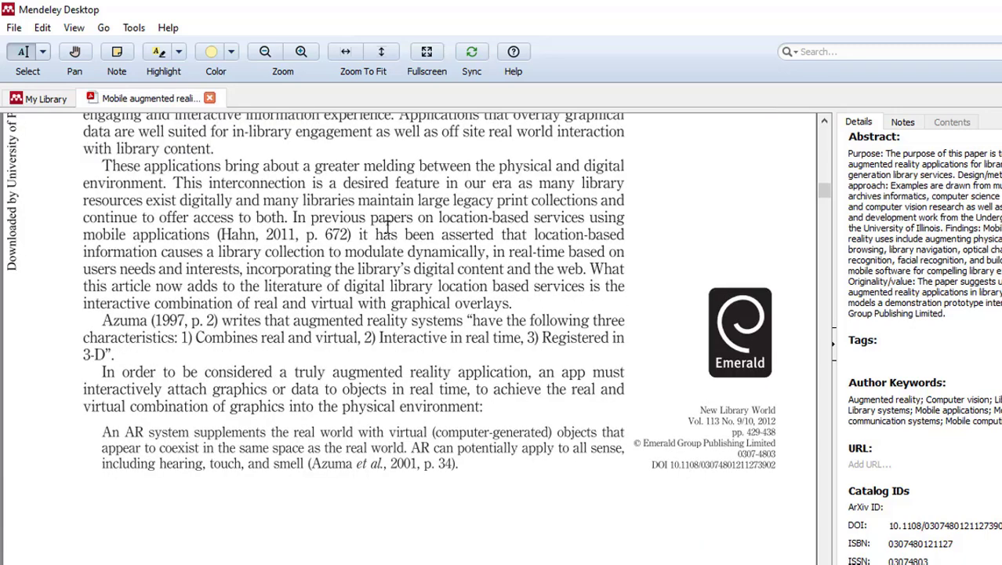
scroll(387, 227, "up", 1)
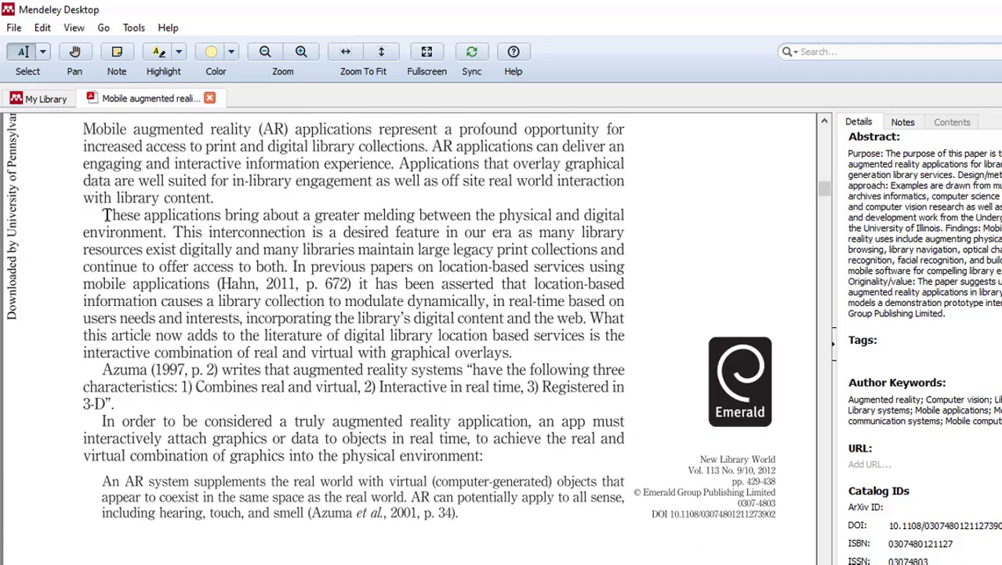
- Highlight the paragraph beginning 'These applications bring about…' in yellow
left_click_drag(104, 214, 211, 287)
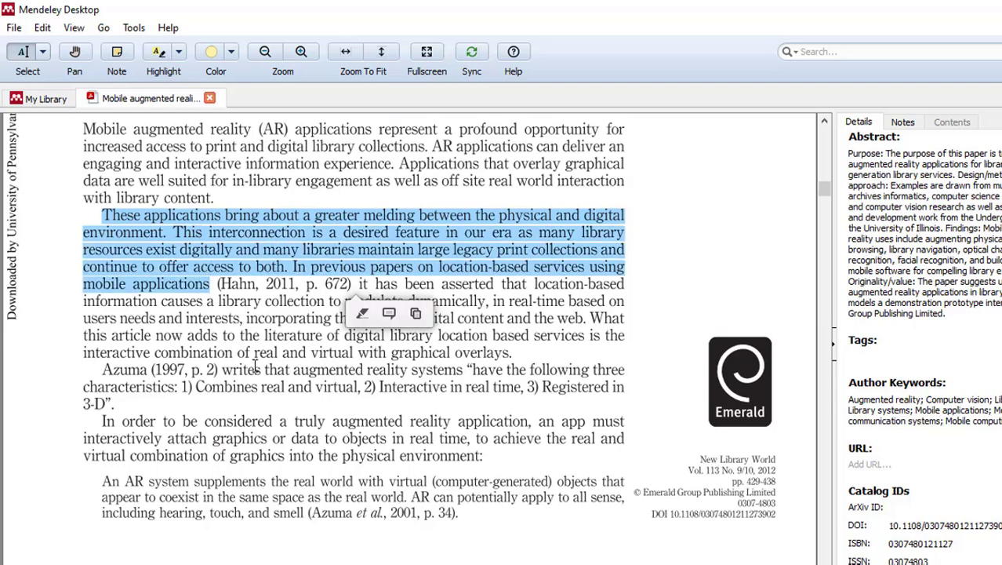
left_click(157, 55)
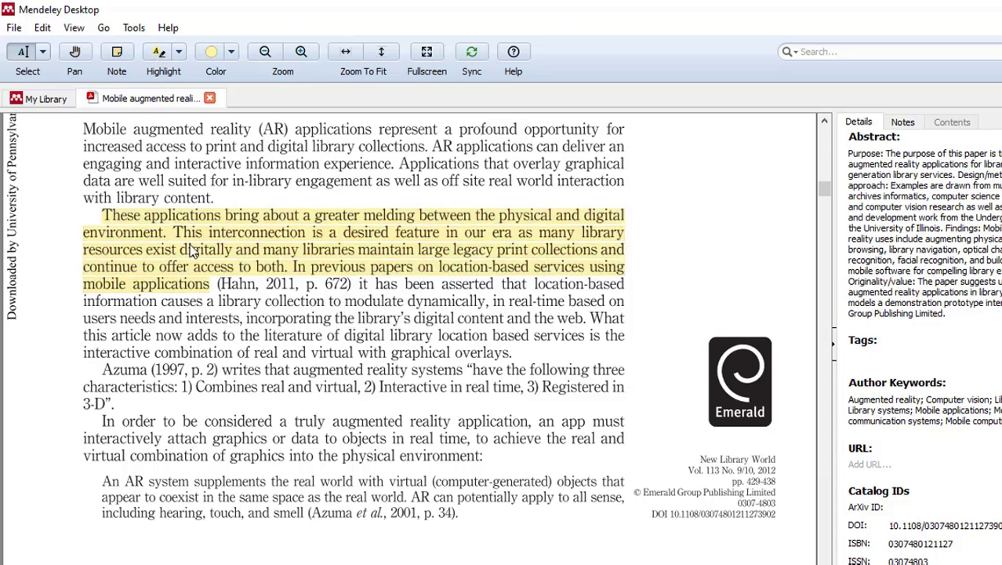
left_click(232, 53)
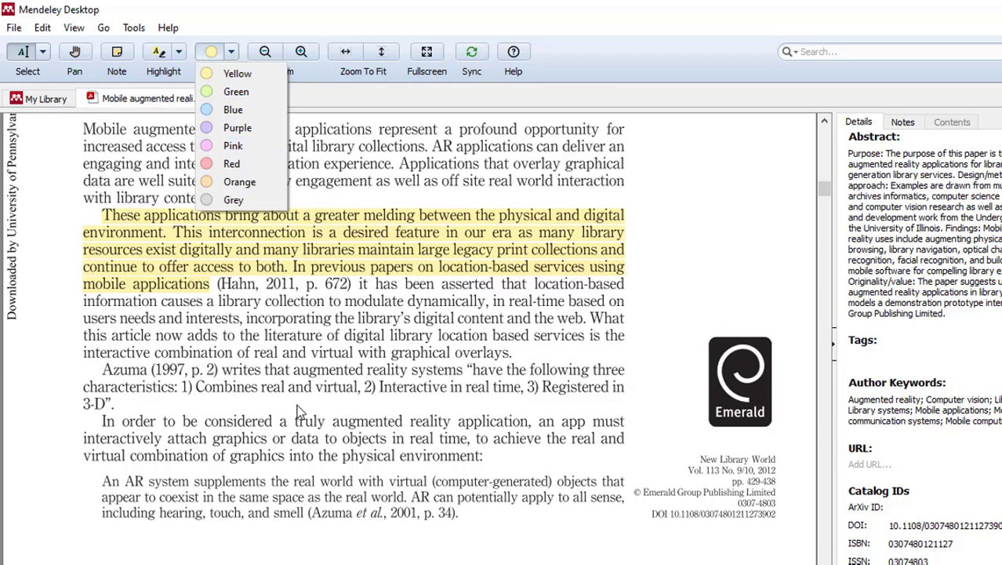
left_click(171, 434)
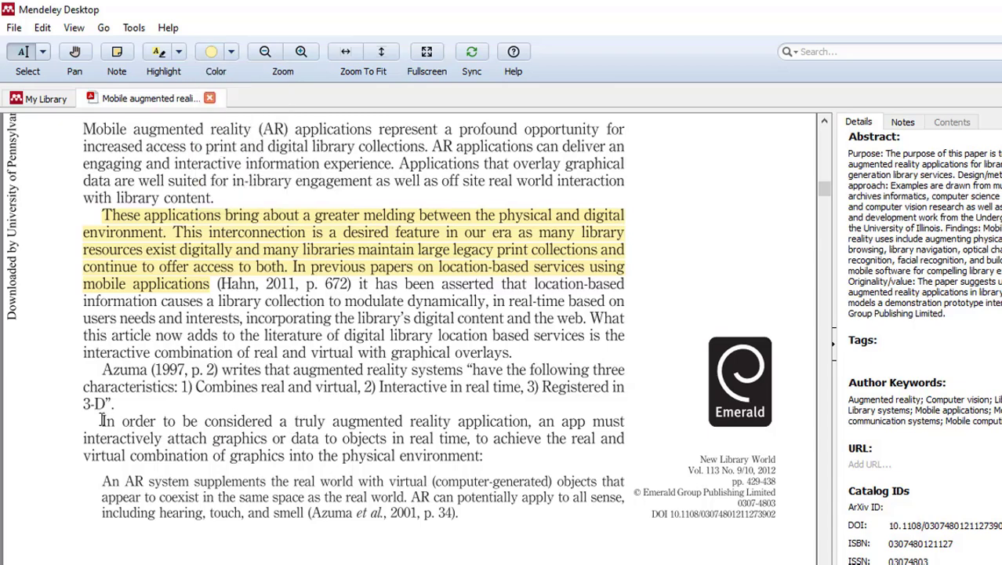
- Highlight the 'In order to be considered…' passage in pink
left_click_drag(110, 421, 484, 459)
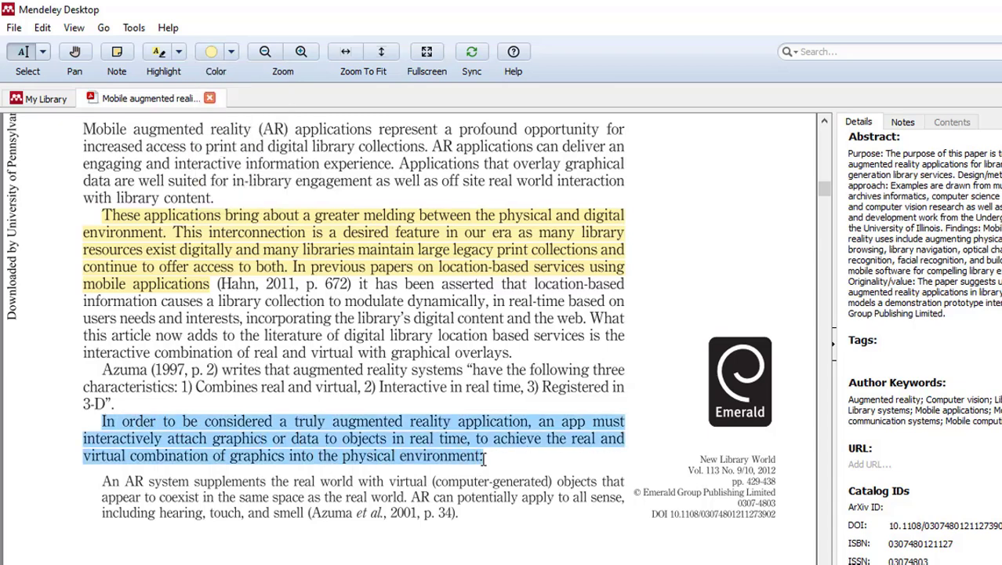
left_click(231, 52)
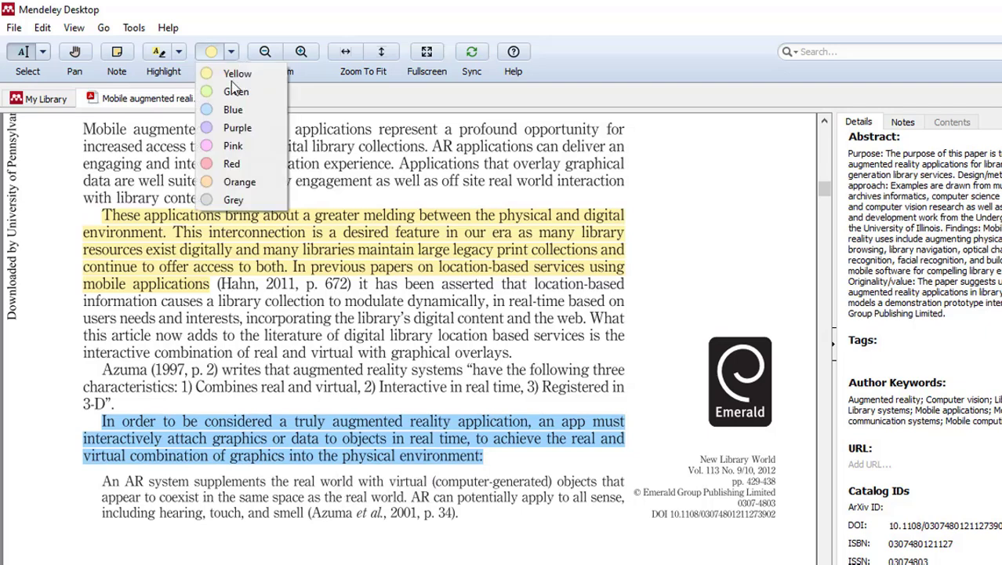
left_click(235, 146)
left_click(289, 433)
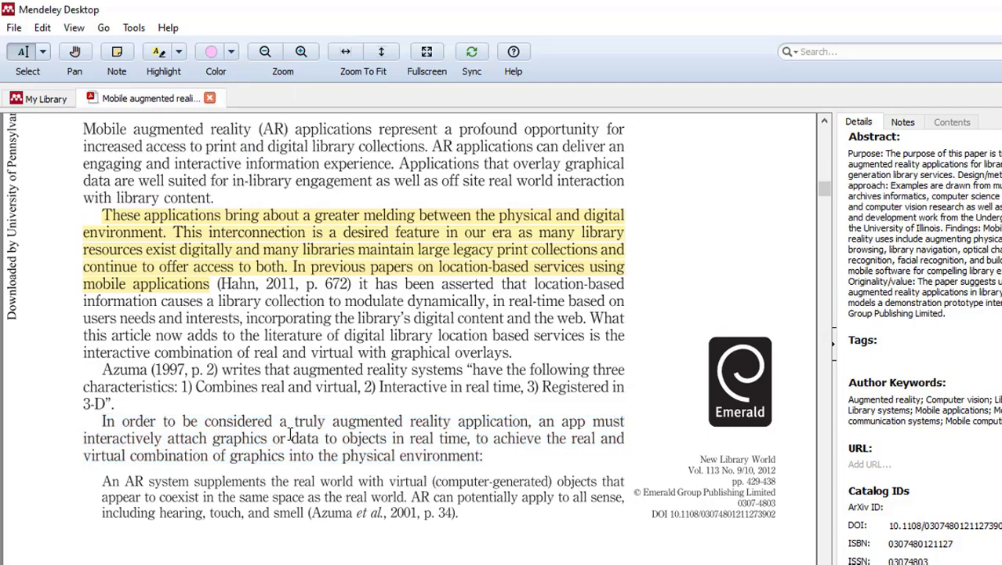
left_click_drag(101, 421, 522, 466)
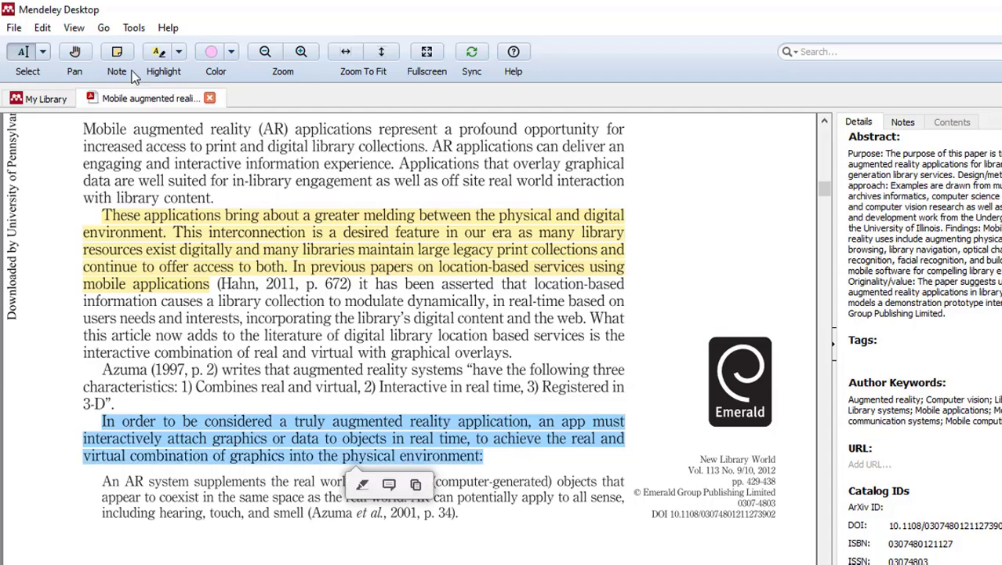
left_click(160, 53)
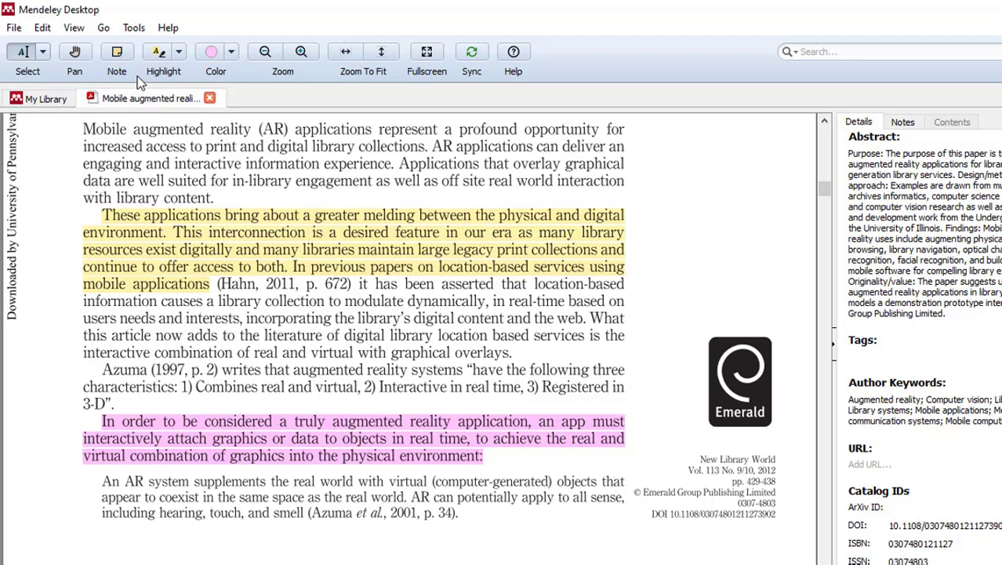
left_click(119, 58)
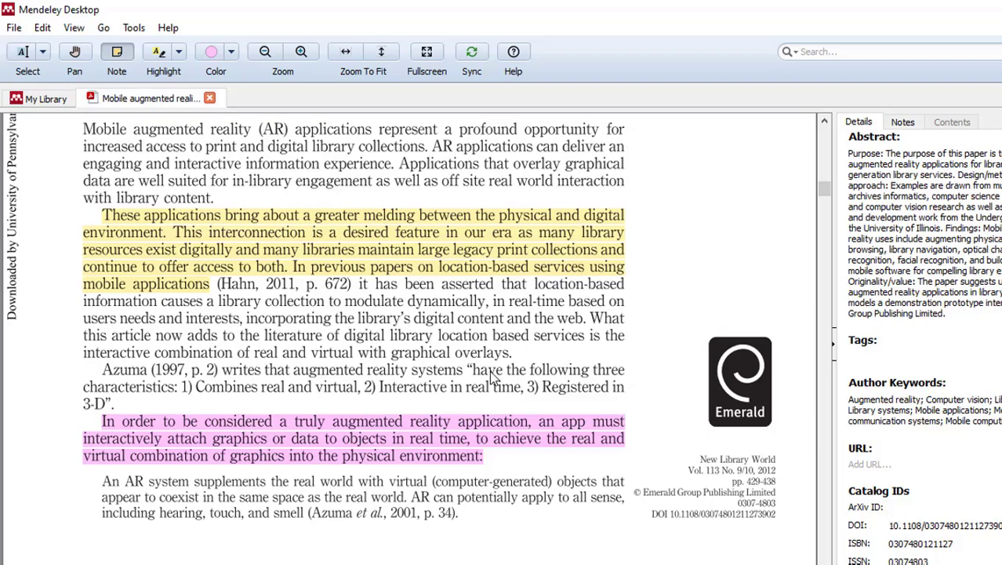
- Add a sticky note with placeholder text beside the 'Library digital resources' paragraph on page 430
scroll(492, 374, "down", 10)
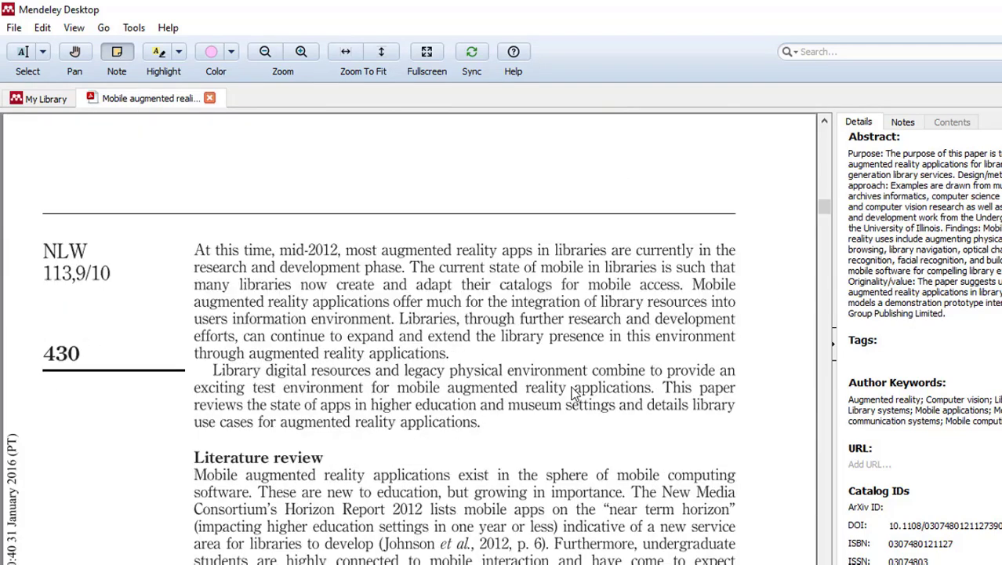
left_click(616, 381)
type("knckknkcnks")
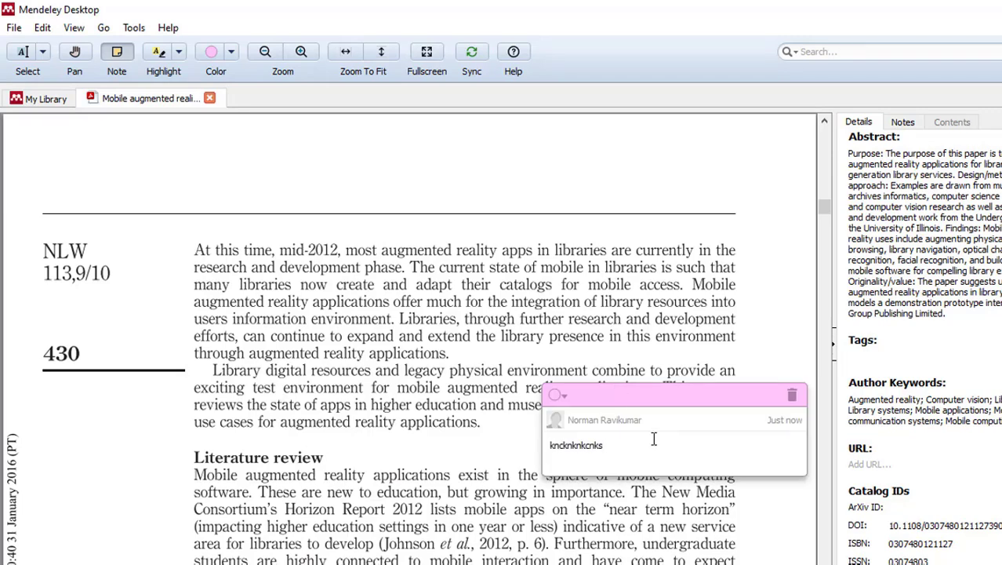
type(" lmxmz")
left_click(903, 124)
left_click(791, 279)
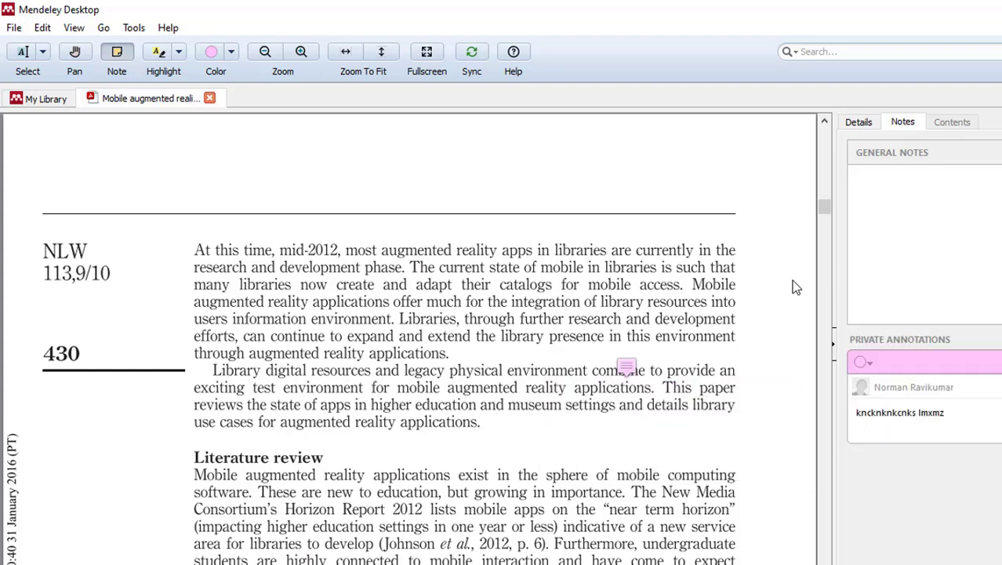
left_click(956, 419)
- Write 'this article,,...' in the article's General Notes
left_click(936, 189)
type("this article,,...")
scroll(527, 298, "down", 3)
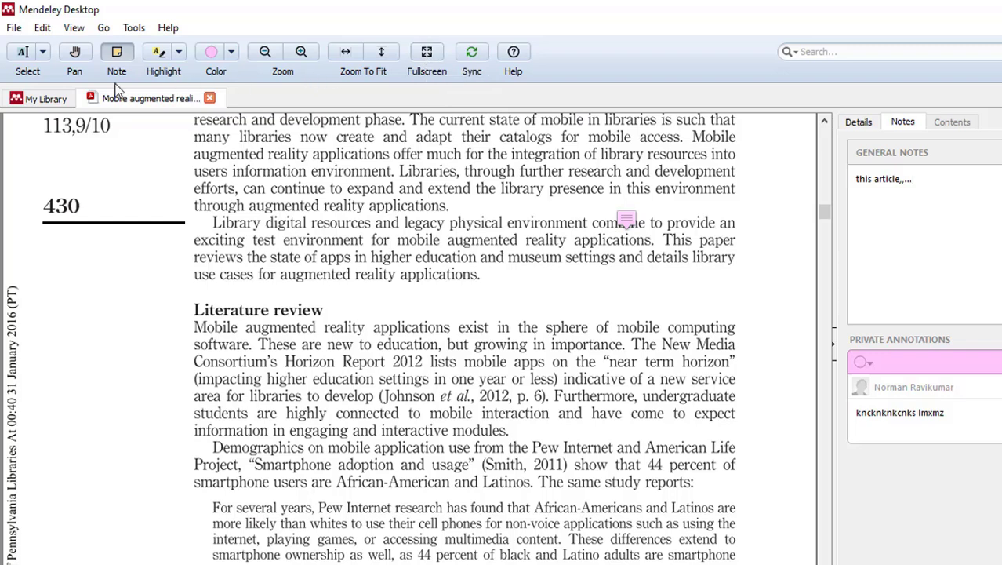
- Highlight the 'Library digital resources…' passage on page 430 in pink with the Select tool
left_click(24, 53)
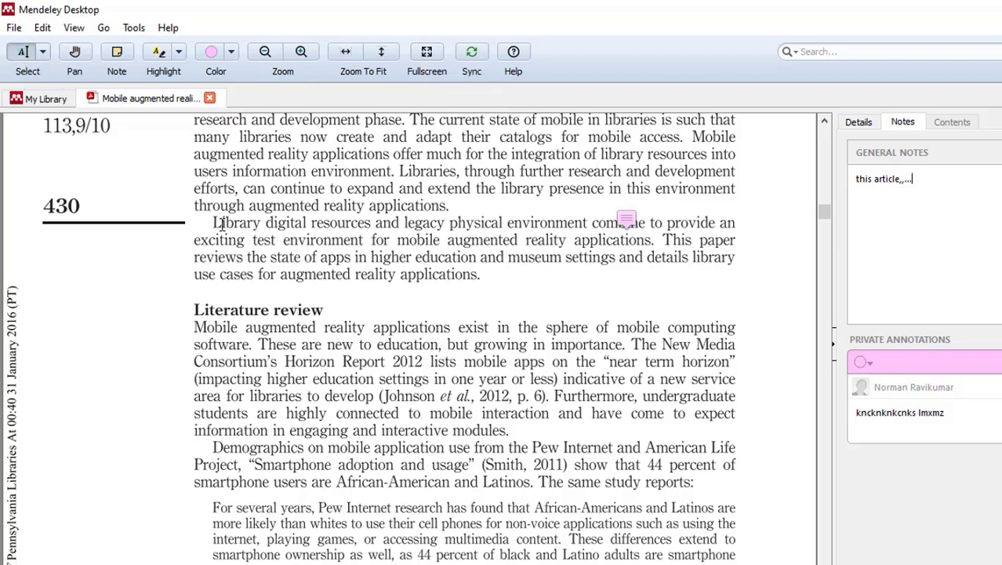
left_click_drag(215, 223, 487, 277)
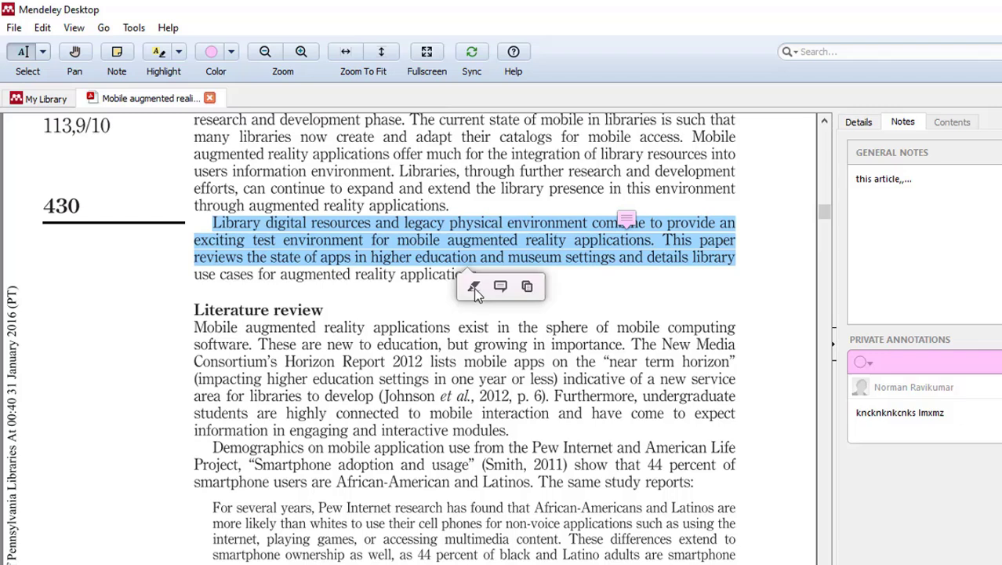
left_click(475, 290)
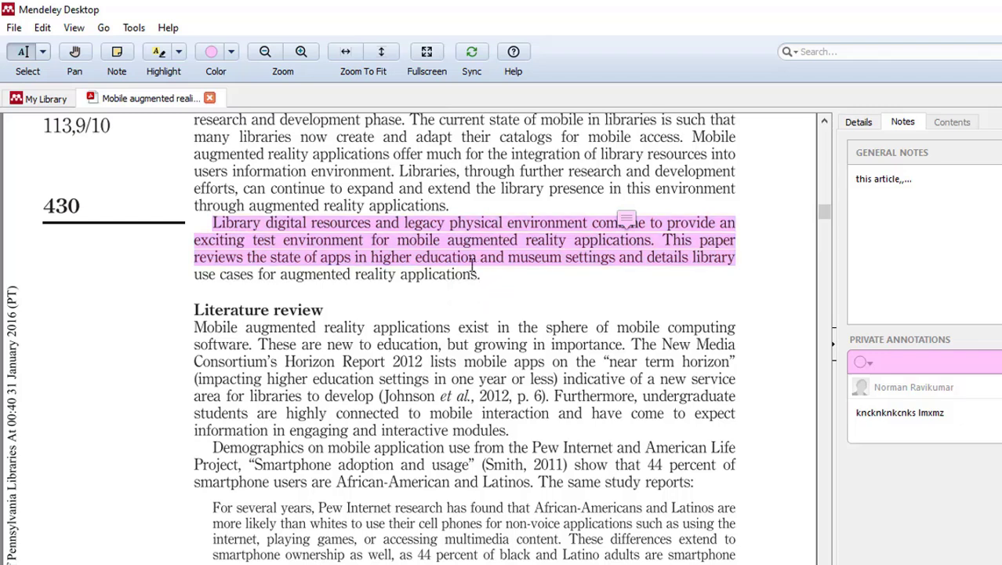
left_click(276, 252)
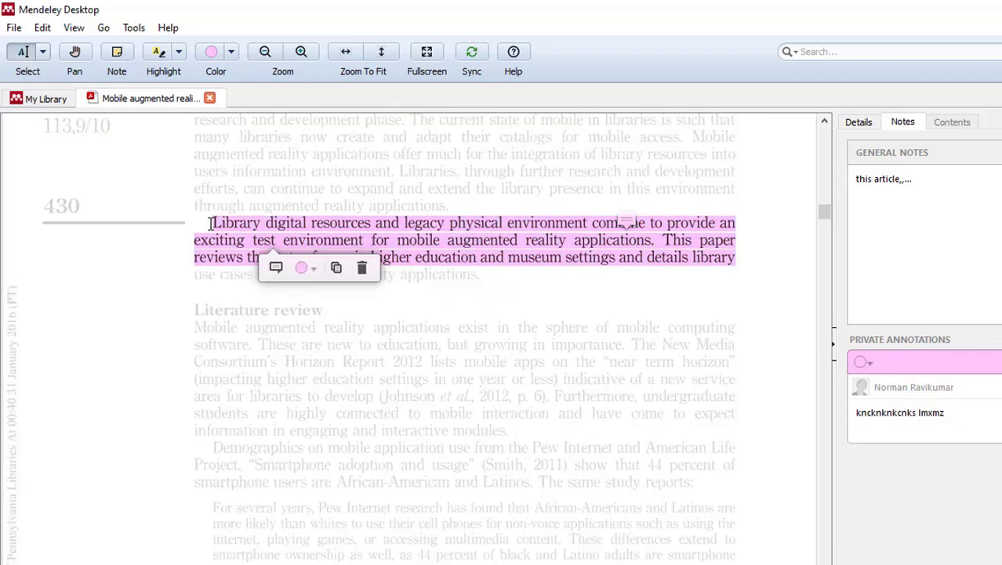
left_click(337, 268)
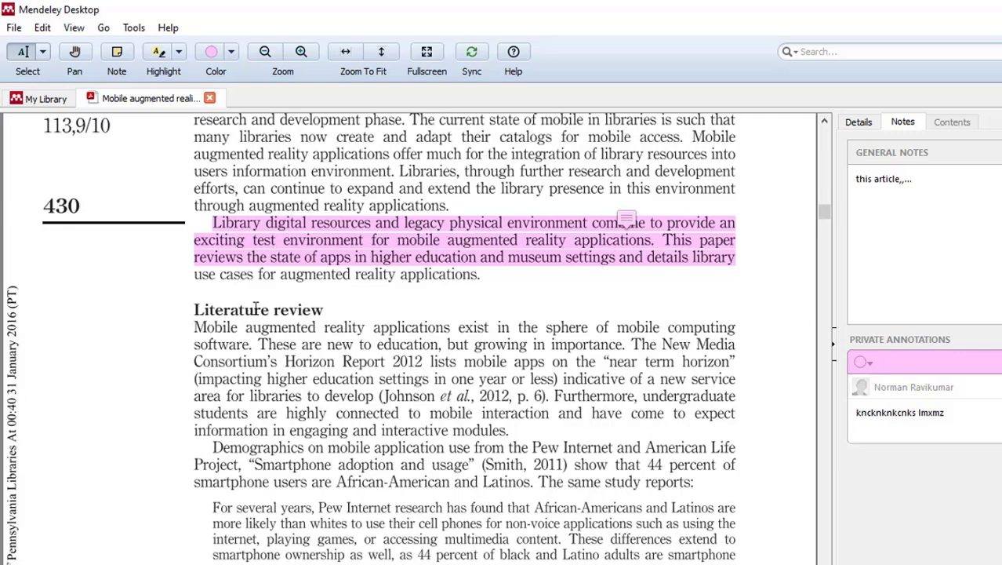
left_click_drag(196, 329, 637, 378)
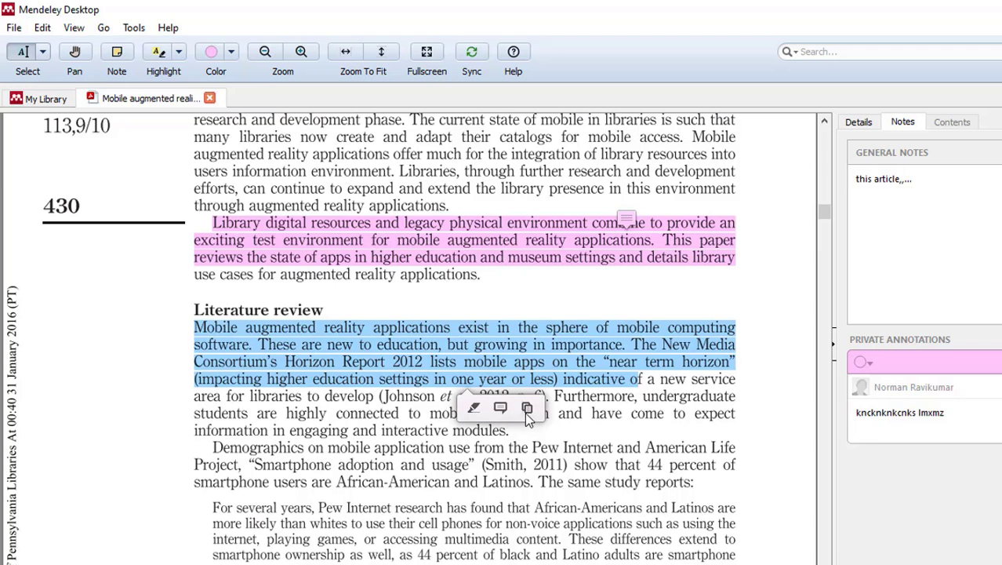
left_click(527, 408)
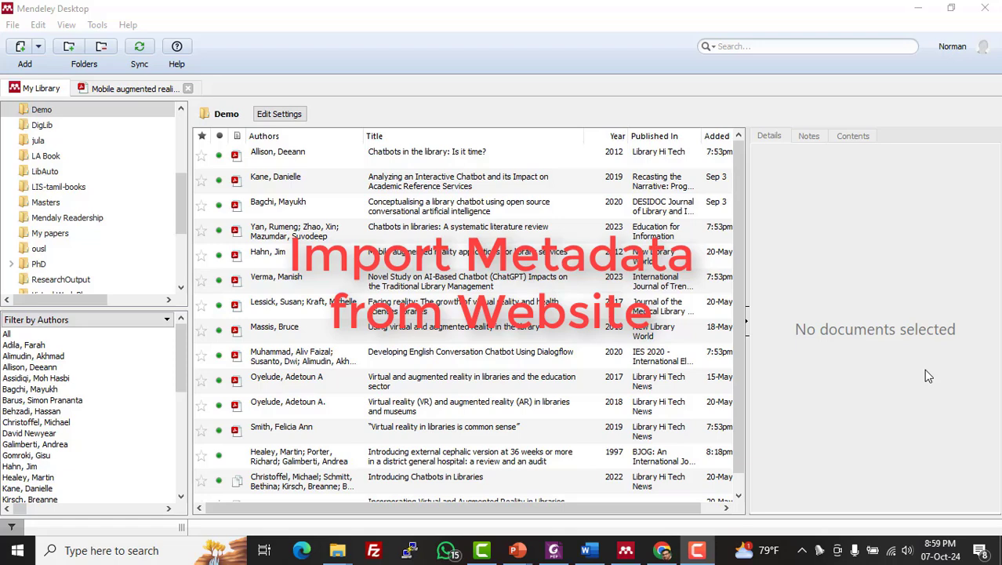
- Choose Tools > Install Web Importer to open the mendeley.com importer page
left_click(925, 370)
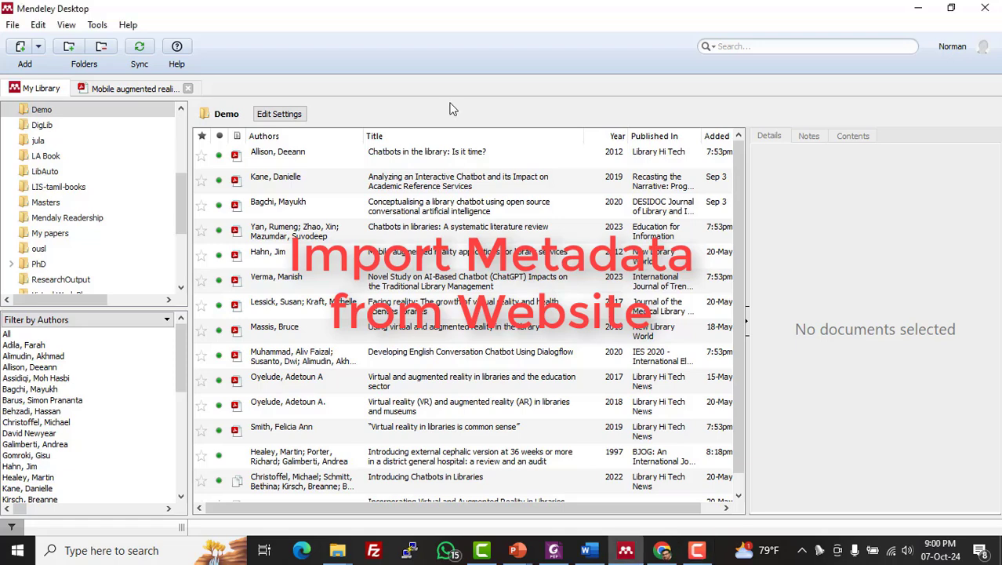
left_click(97, 26)
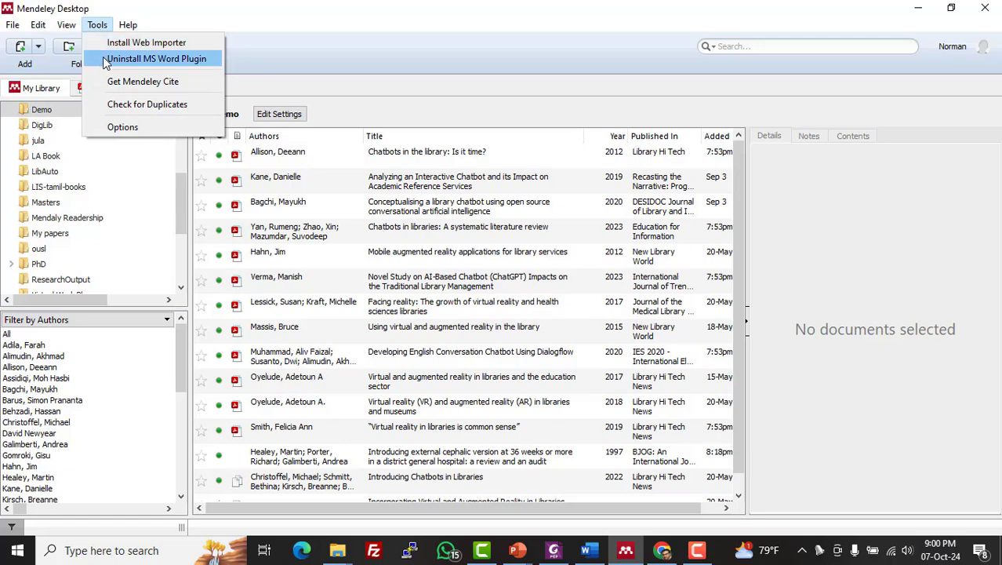
left_click(164, 44)
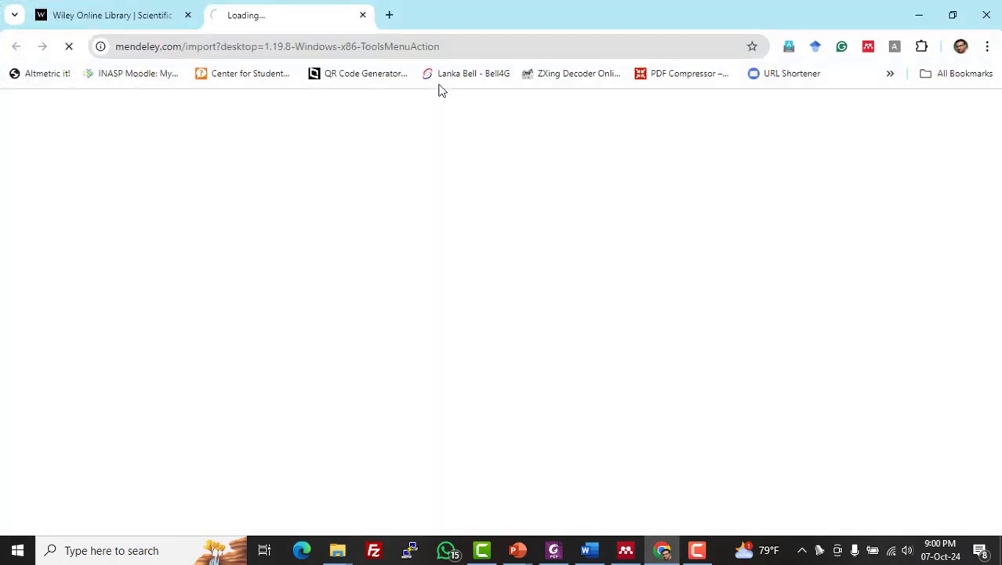
- Confirm the Web Importer is installed on its Chrome Web Store page, then return to Wiley Online Library
scroll(440, 227, "down", 2)
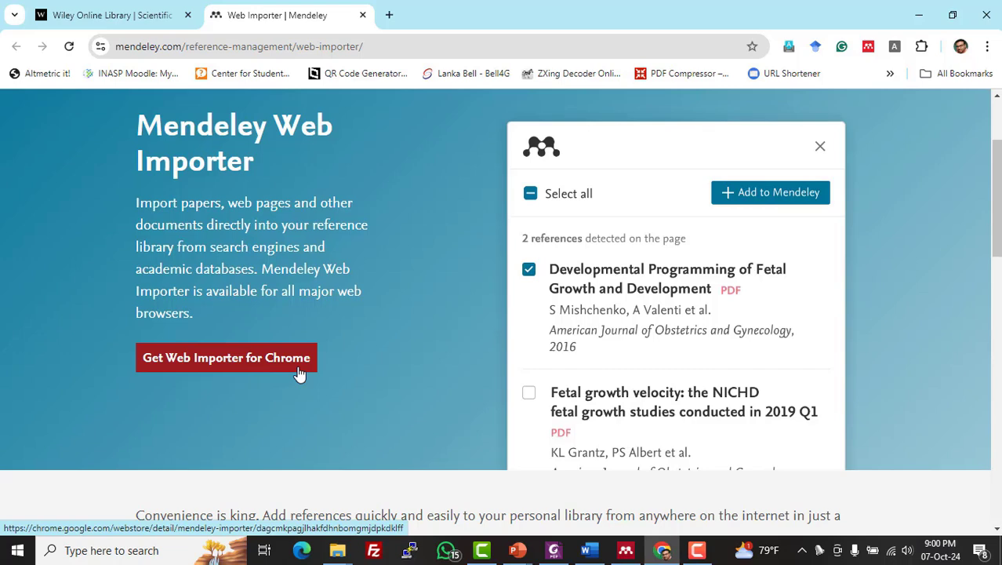
left_click(232, 360)
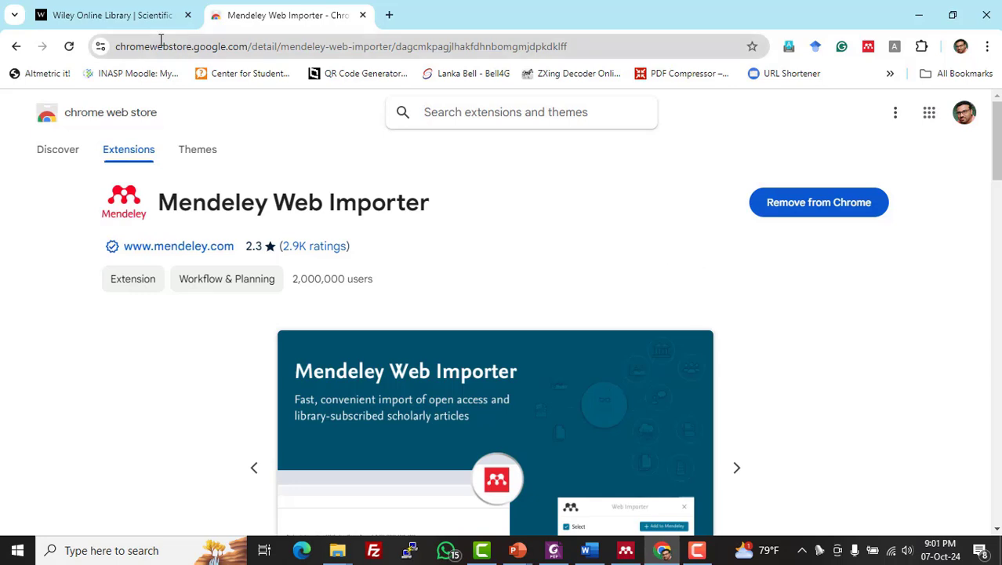
left_click(147, 16)
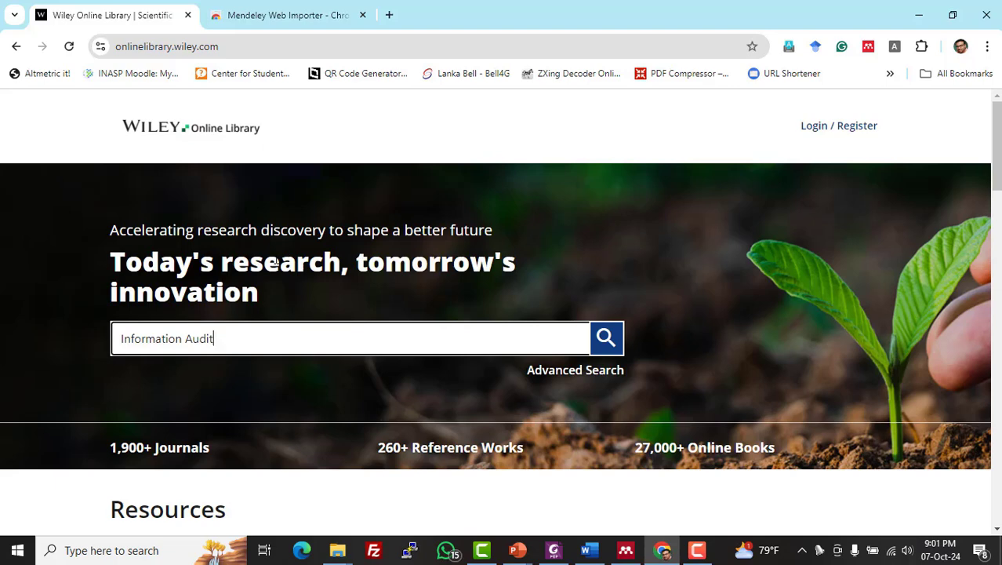
- Search Wiley Online Library for 'Information Audit' and open 'Information audit: whose line is it anyway?'
left_click(615, 343)
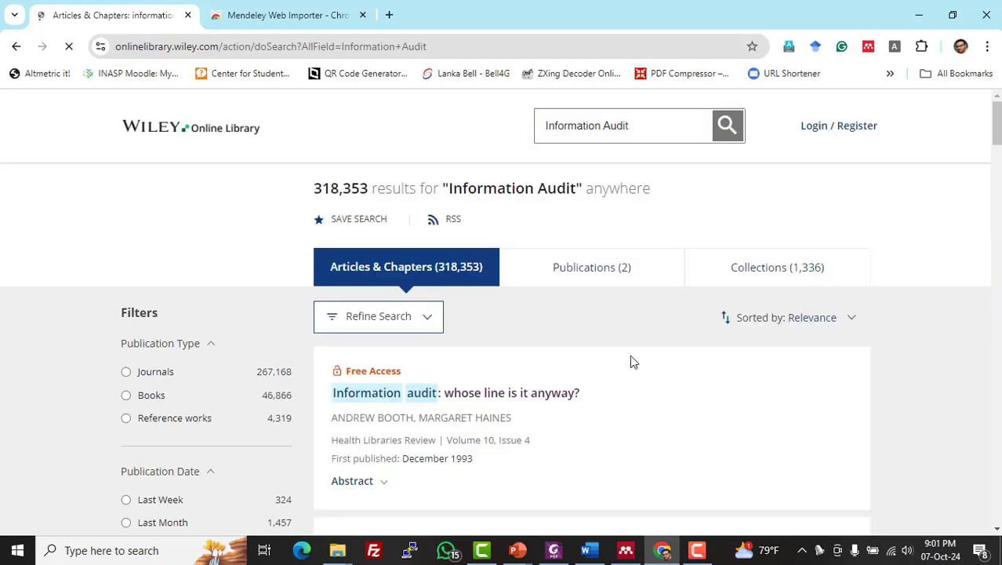
scroll(632, 361, "down", 2)
scroll(636, 361, "down", 4)
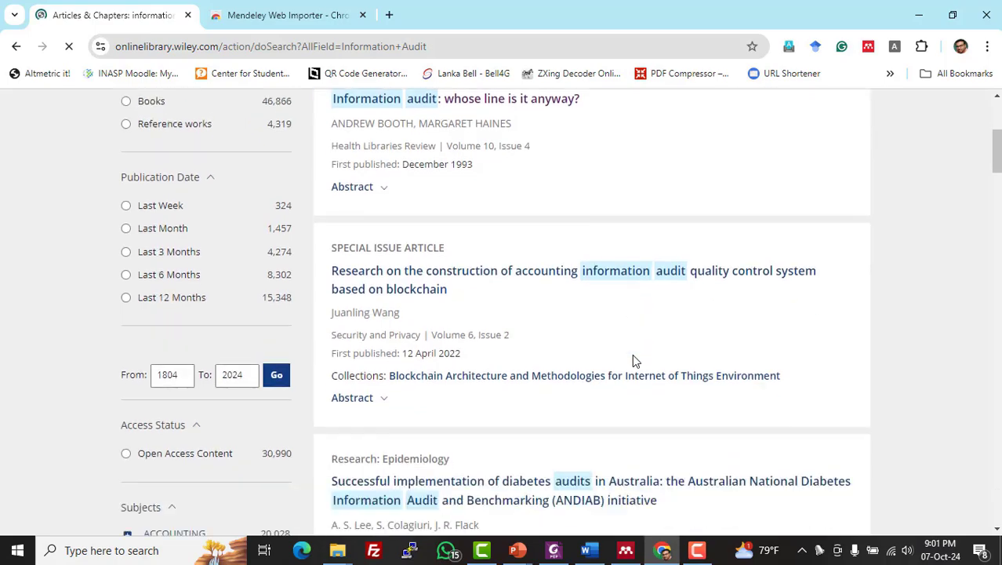
scroll(635, 360, "up", 5)
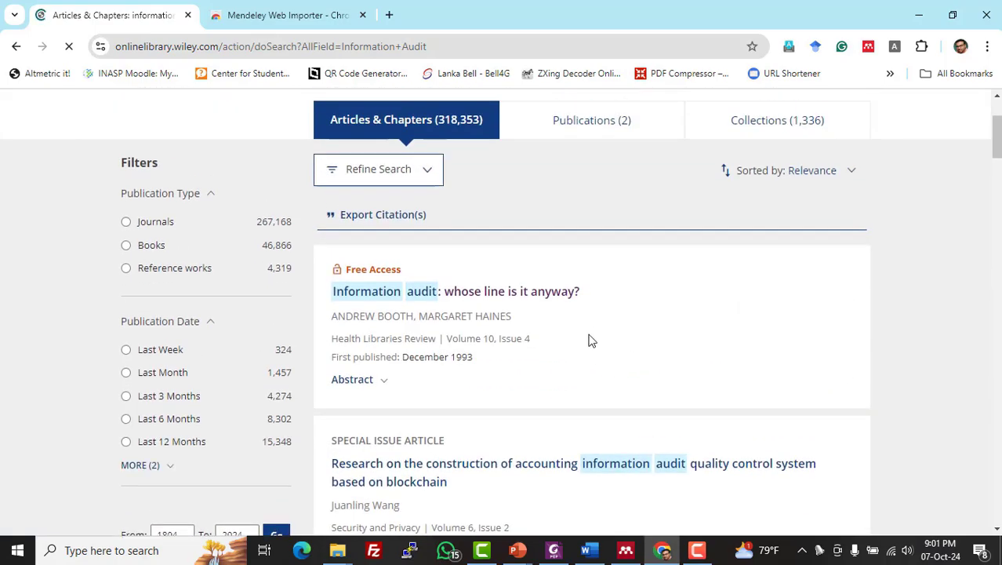
scroll(592, 357, "down", 2)
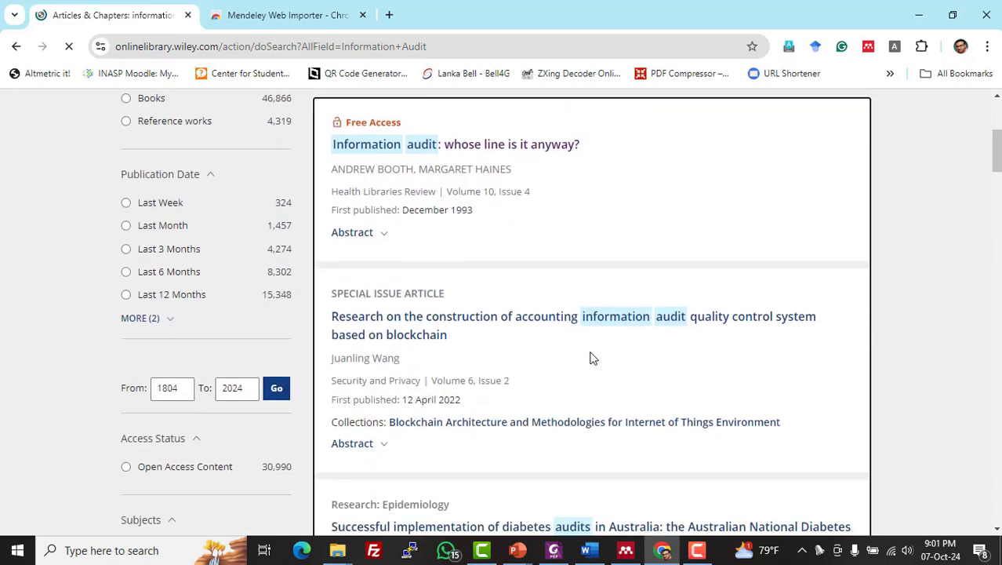
left_click(495, 146)
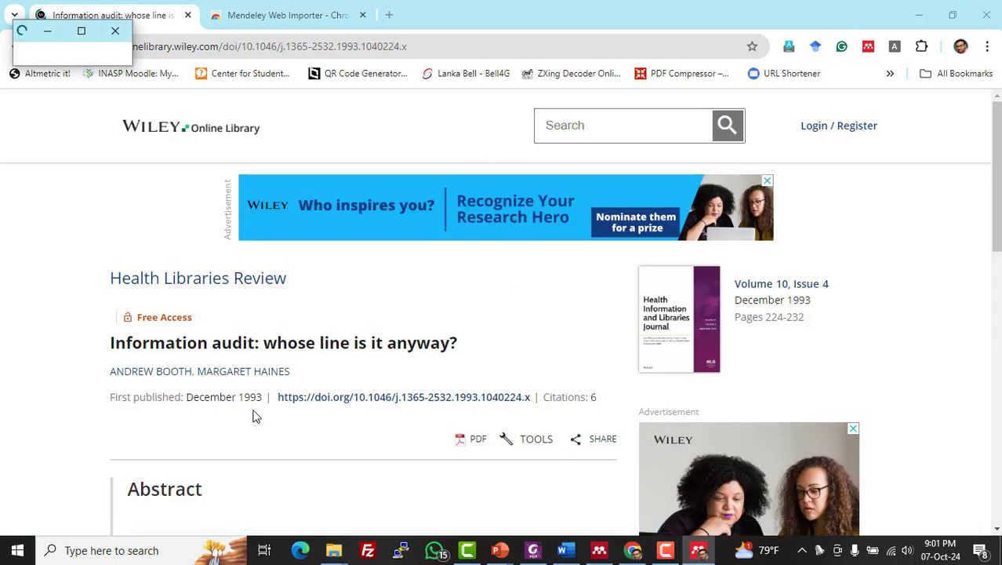
- Launch the Mendeley Web Importer on the article and begin signing in
left_click(868, 49)
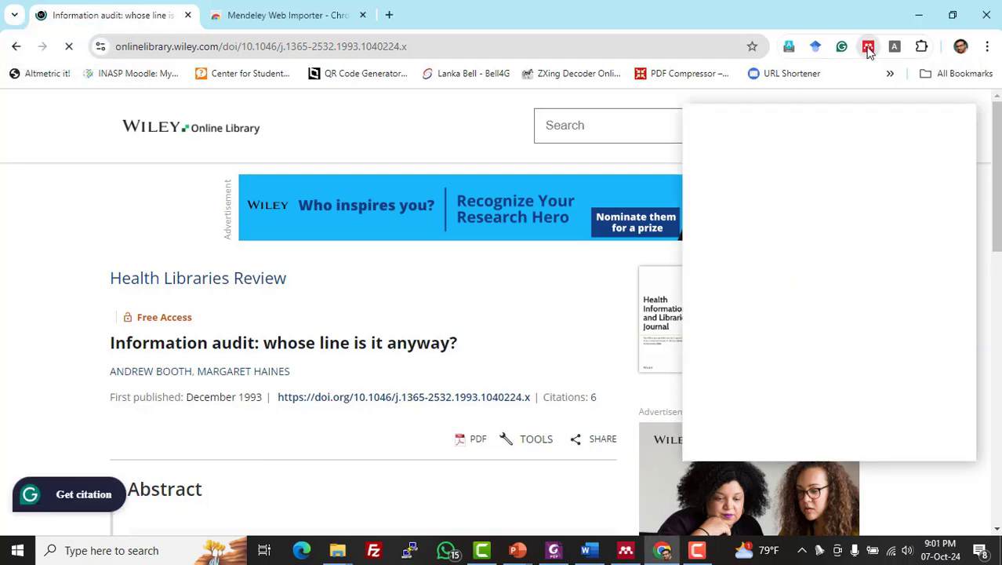
left_click(868, 49)
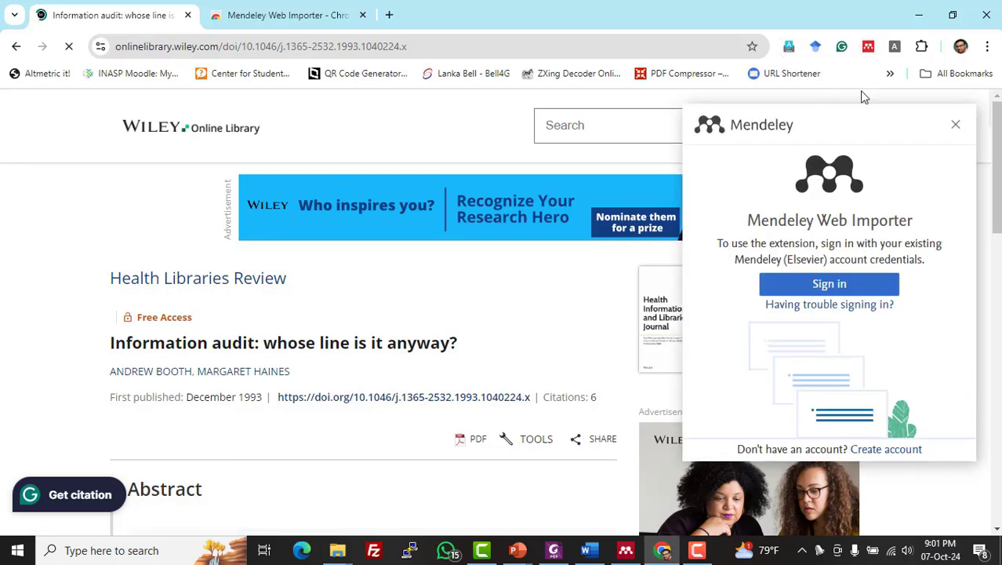
left_click(822, 288)
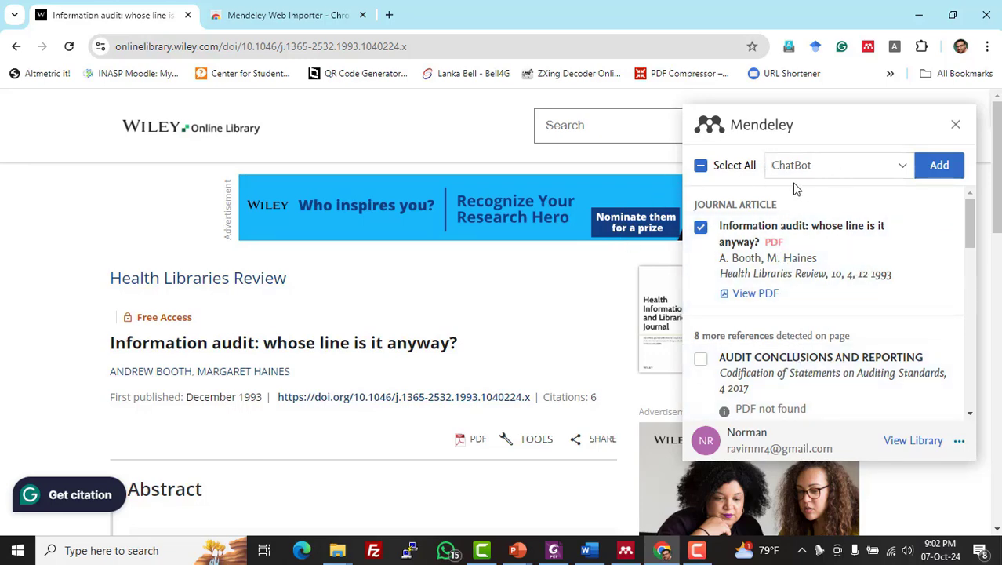
- Leave only the 'Information audit' article ticked for import, unticking AUDIT CONCLUSIONS AND REPORTING
left_click_drag(969, 217, 992, 213)
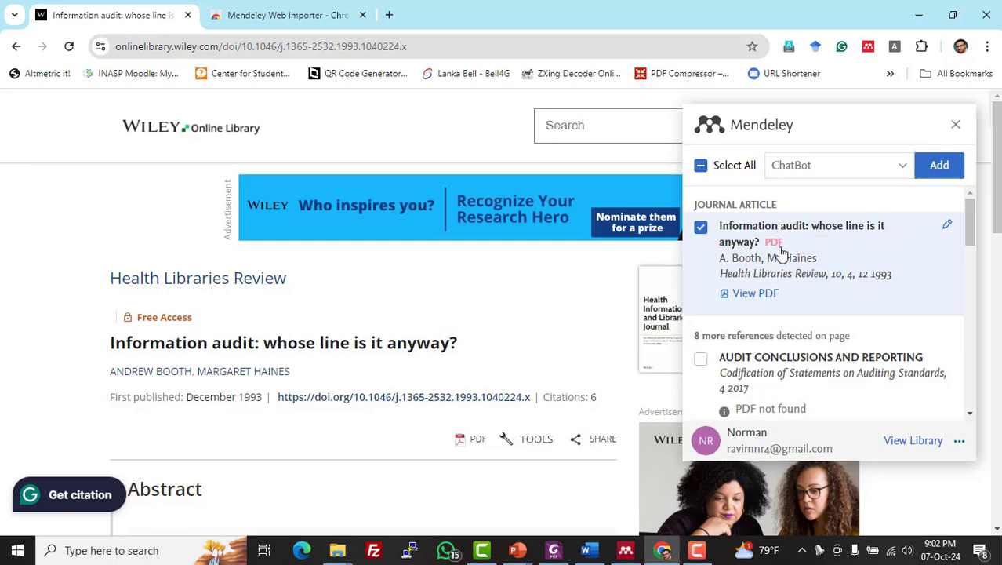
left_click(702, 235)
left_click(703, 235)
left_click(701, 361)
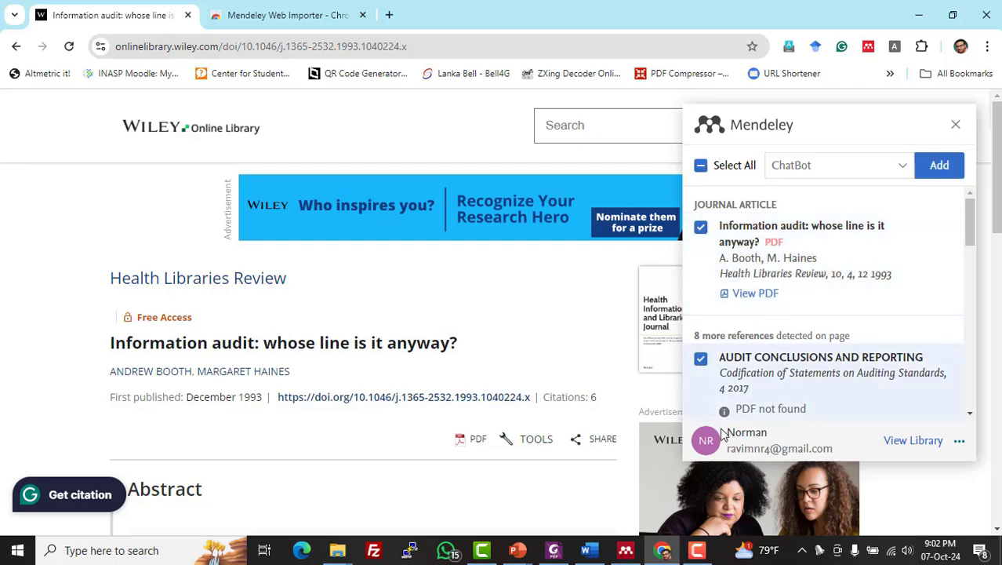
left_click(701, 361)
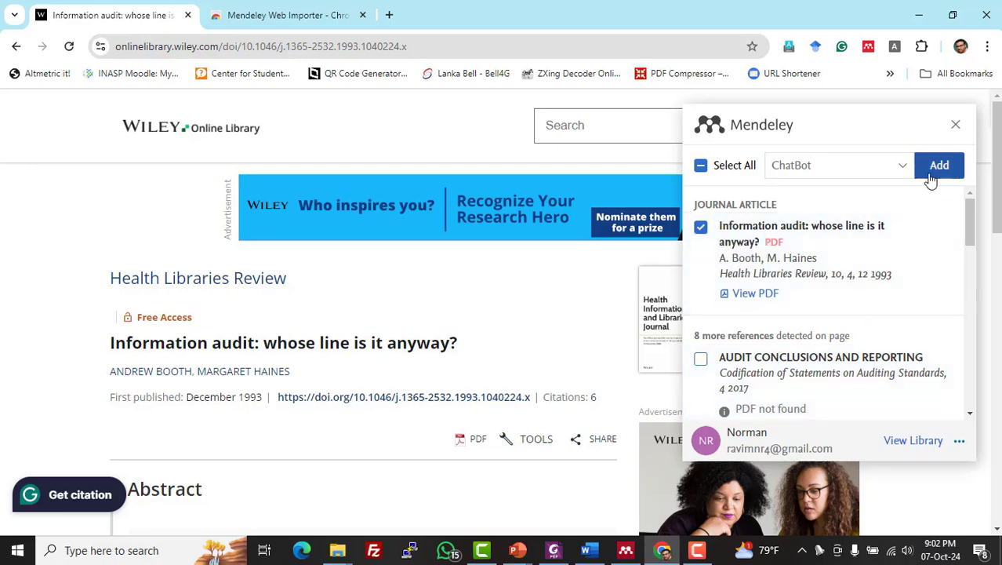
left_click(901, 168)
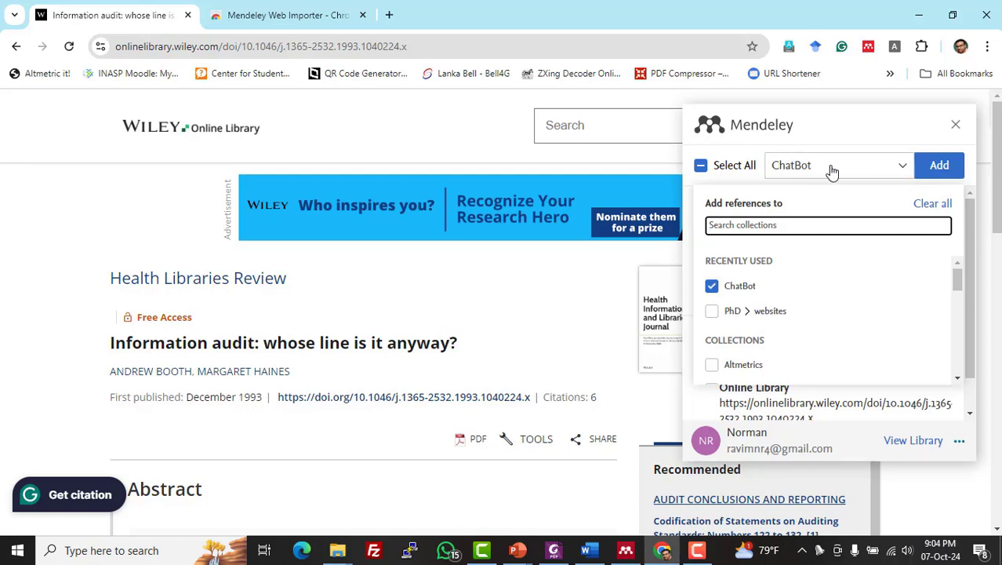
- Switch the target collection from ChatBot to Demo and add the Information audit article
left_click(903, 173)
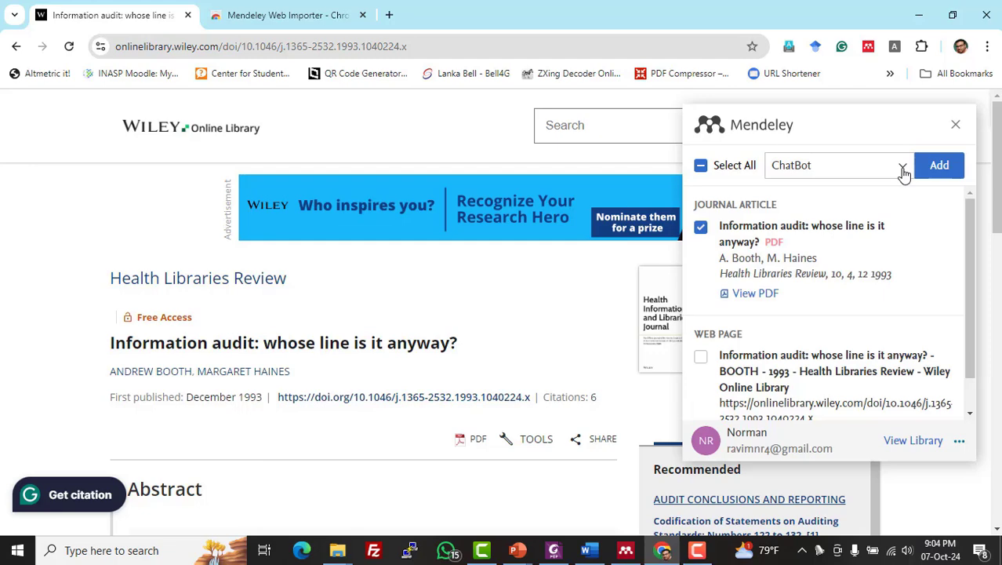
left_click(904, 173)
scroll(815, 257, "down", 1)
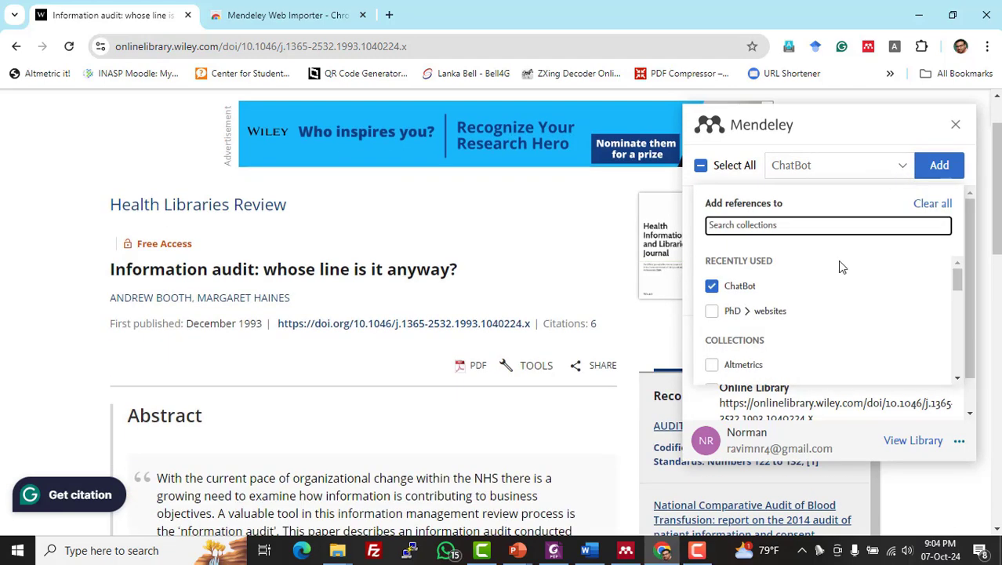
scroll(840, 267, "down", 5)
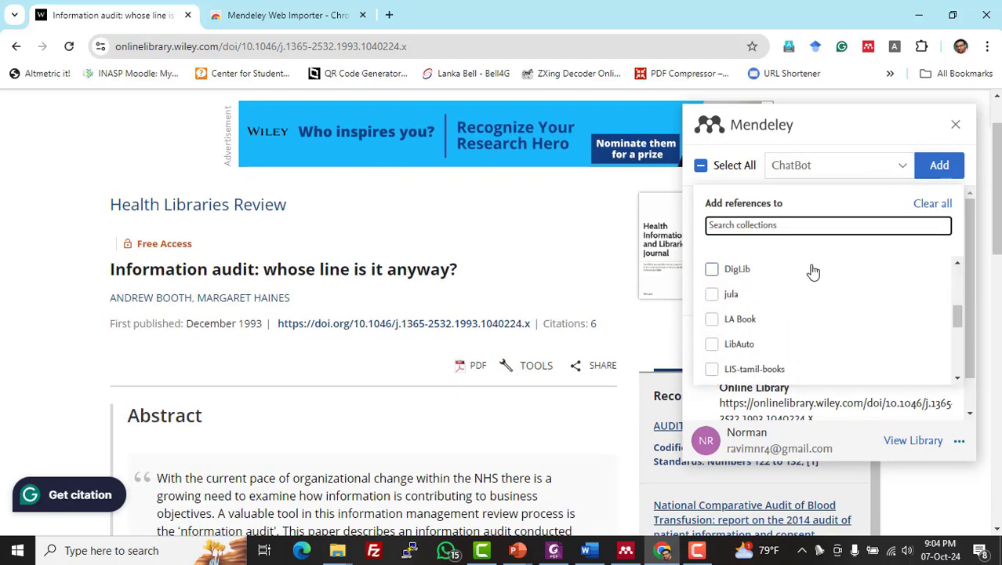
scroll(813, 271, "up", 1)
left_click(712, 293)
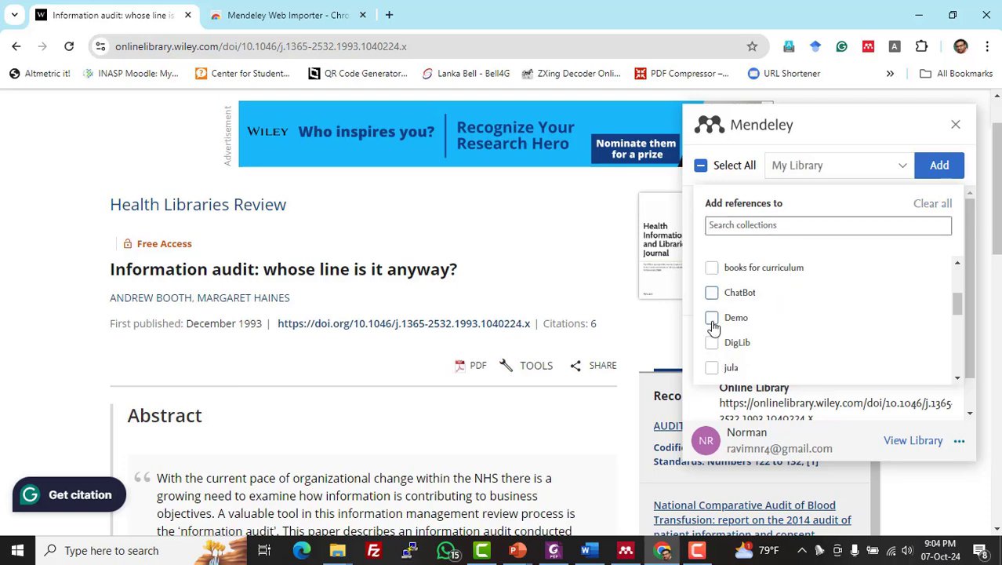
left_click(712, 319)
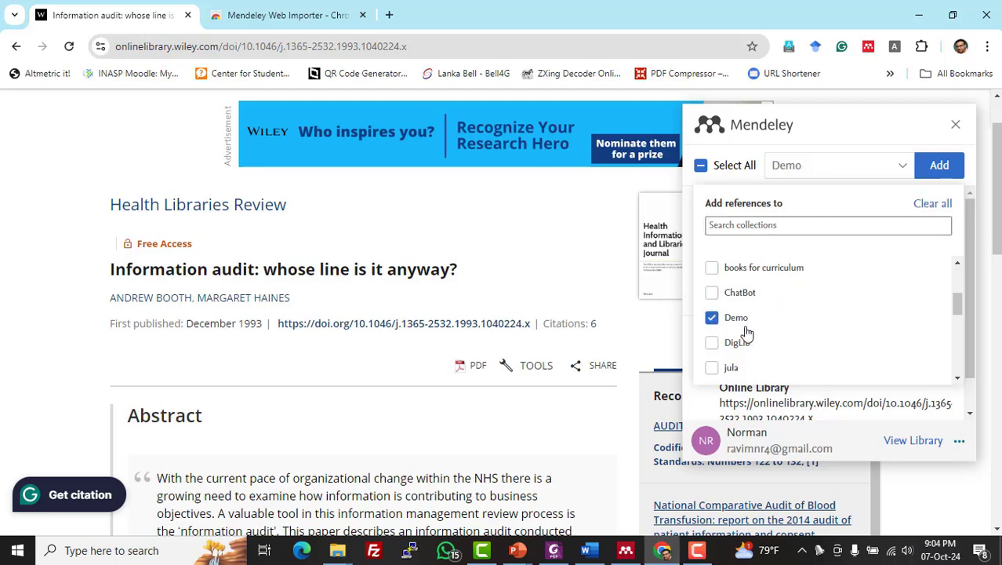
left_click(940, 166)
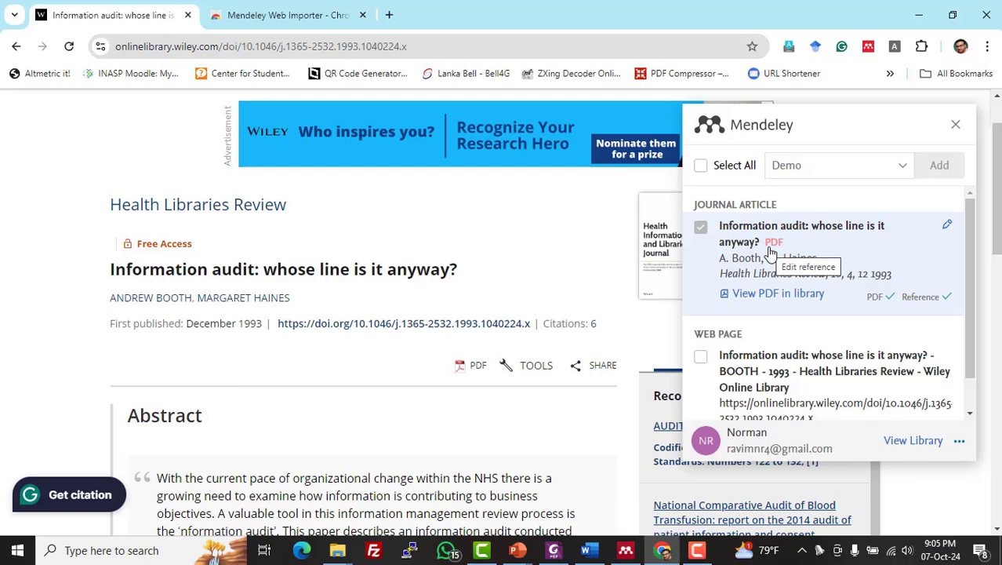
- Rerun the 'information audit' Google search in a new tab and open its Wikipedia article
key("ctrl+t")
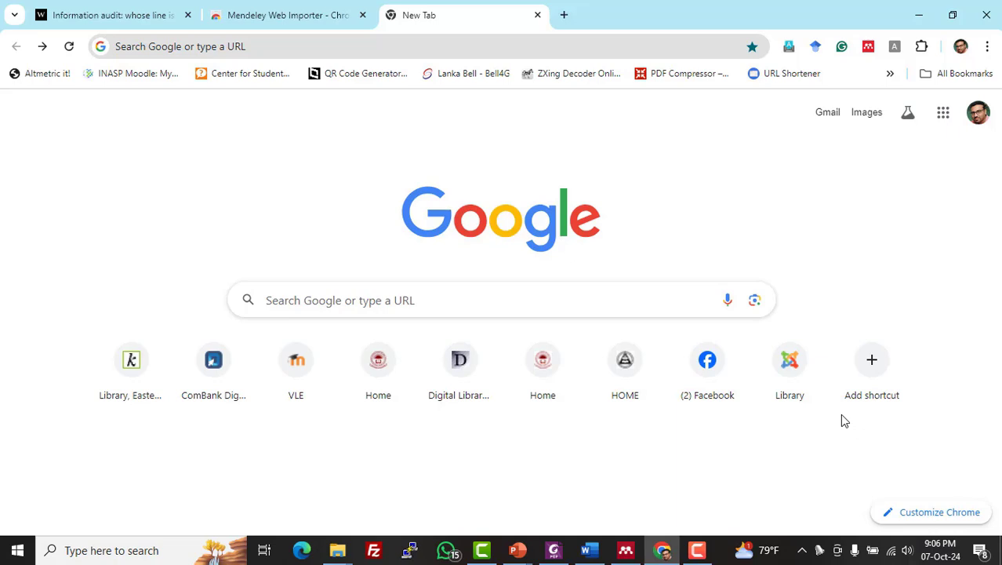
left_click(499, 313)
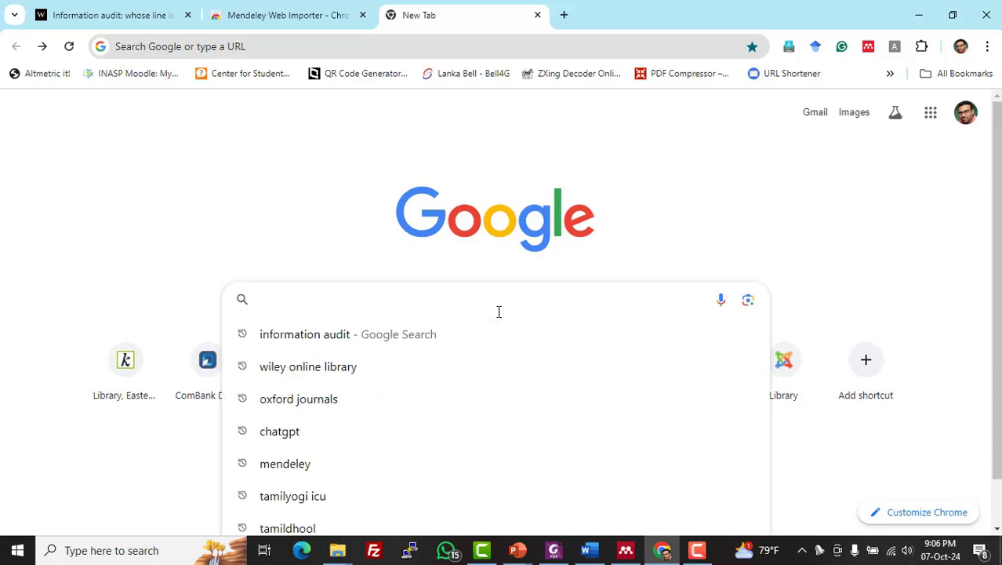
left_click(371, 337)
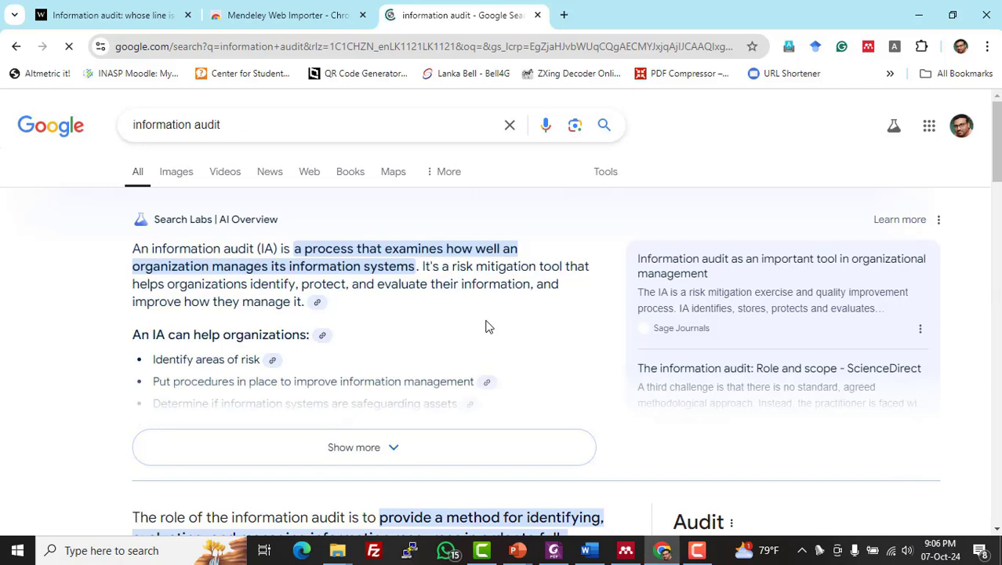
scroll(486, 325, "down", 6)
scroll(486, 325, "down", 4)
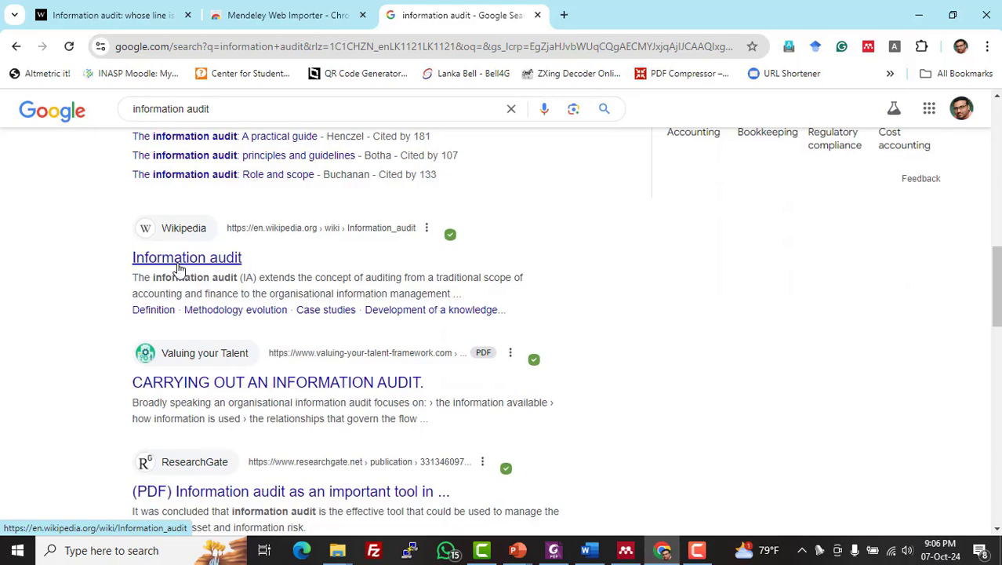
left_click(180, 267)
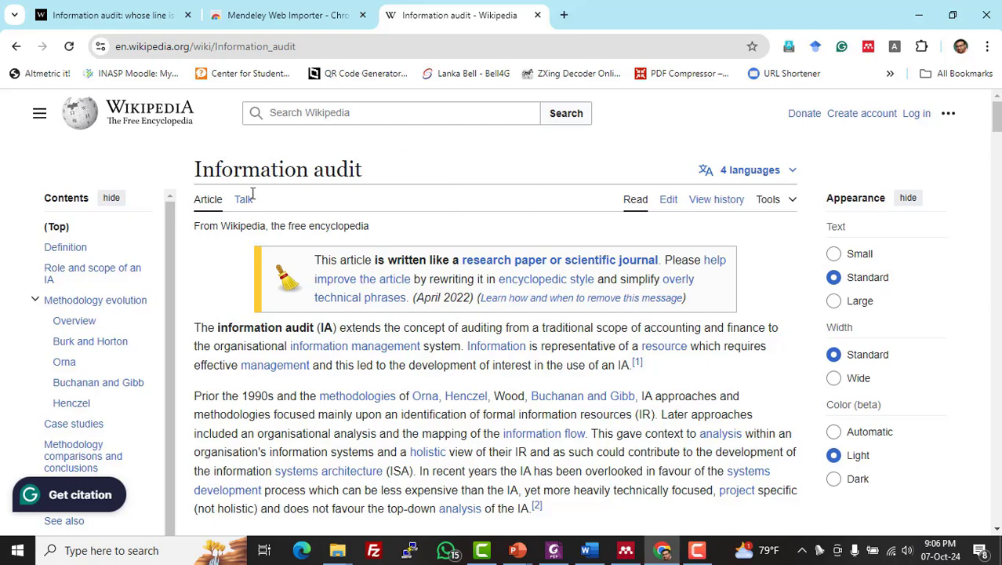
- Save the Wikipedia 'Information audit' page to the Demo folder with Mendeley Web Importer
left_click(868, 47)
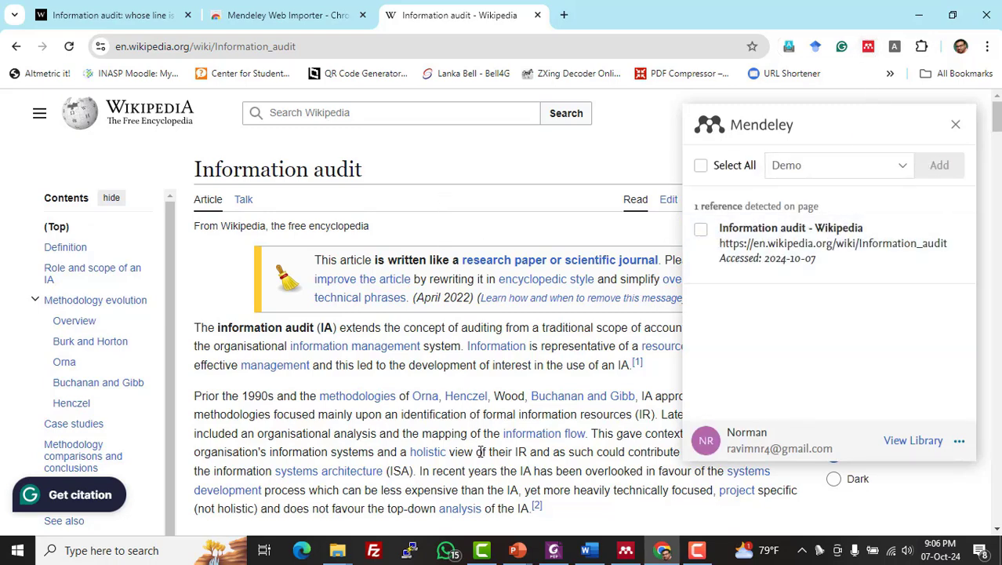
left_click(702, 232)
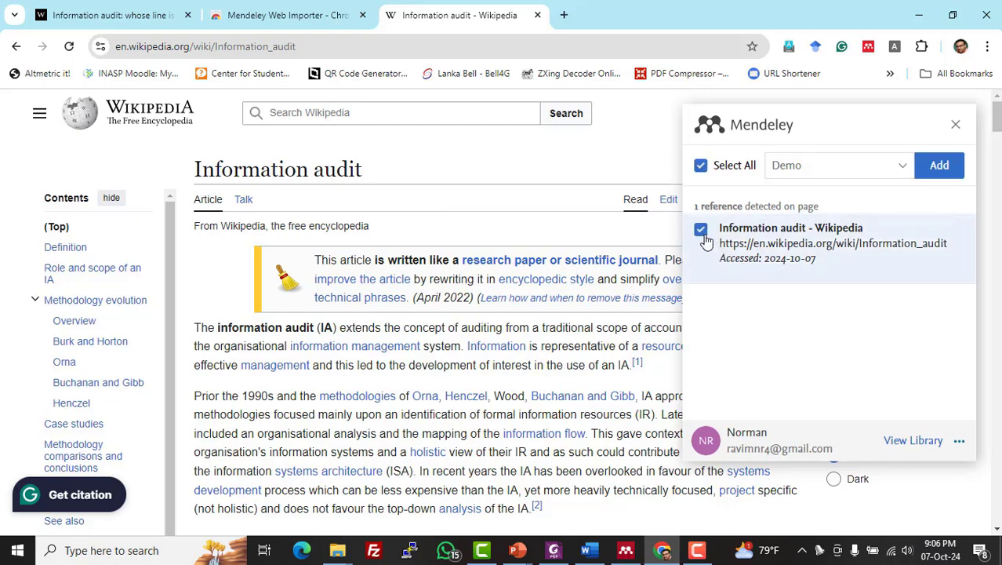
left_click(941, 166)
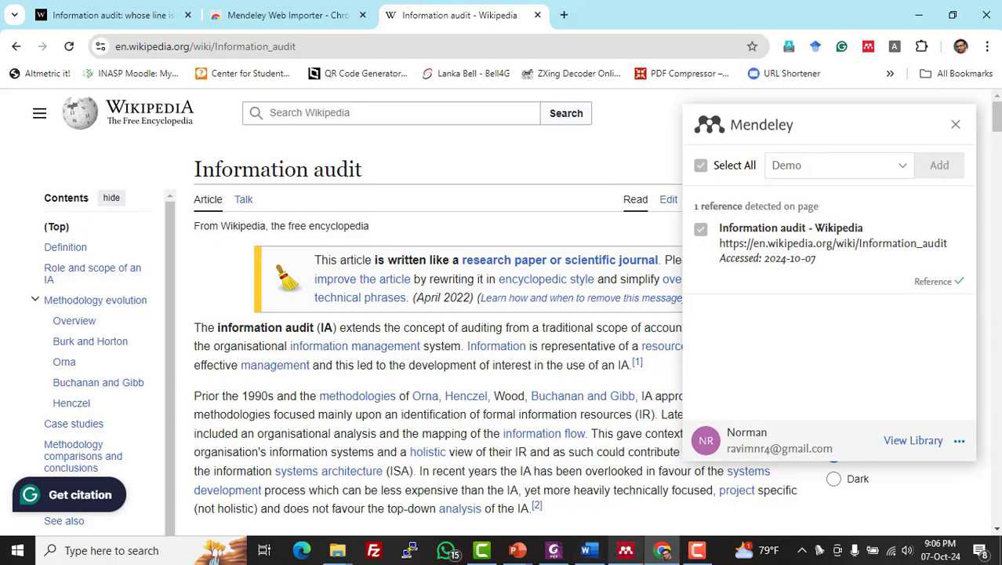
- Recheck the imported reference in Chrome, then sync Mendeley Desktop with the online account
left_click(626, 551)
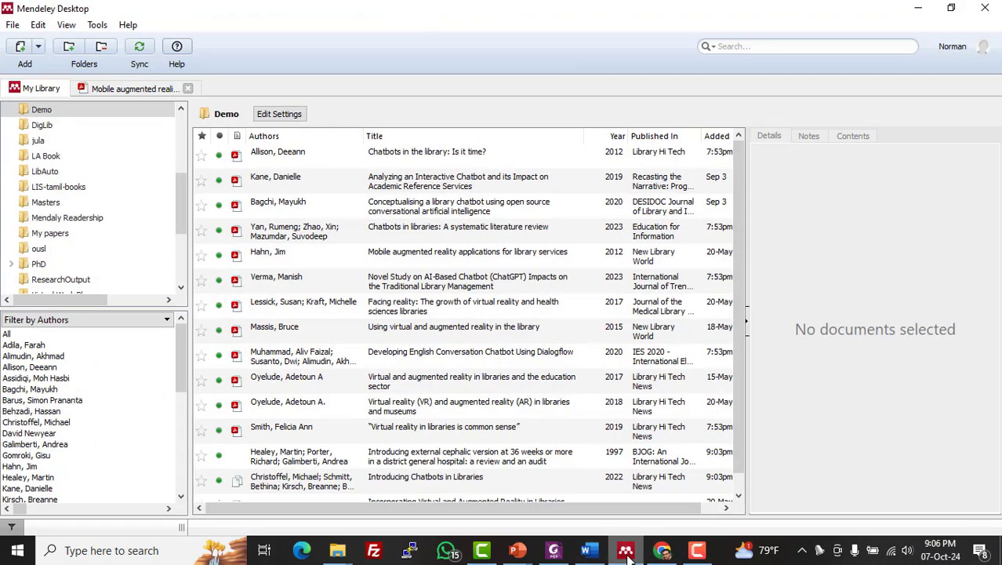
scroll(451, 379, "down", 1)
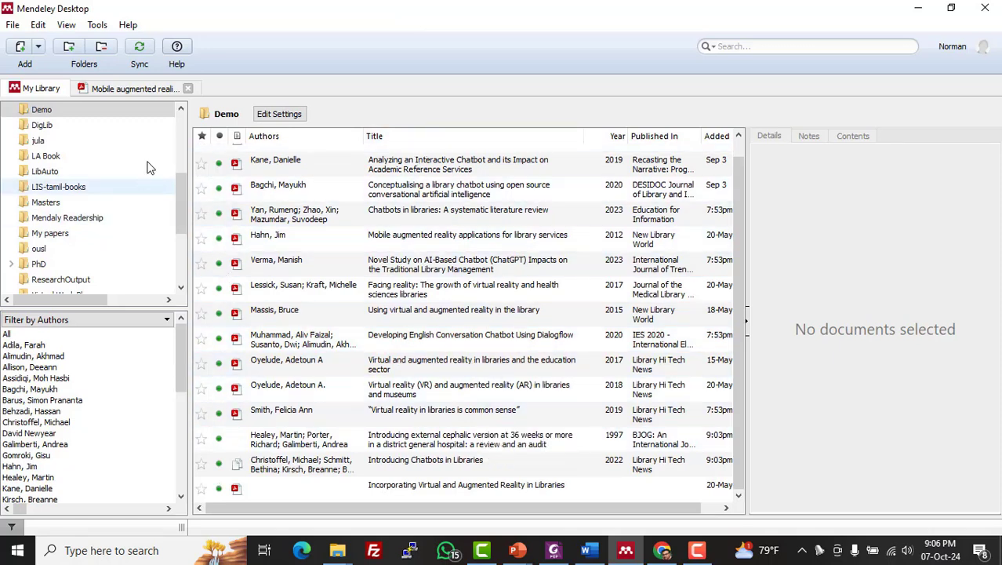
left_click(663, 549)
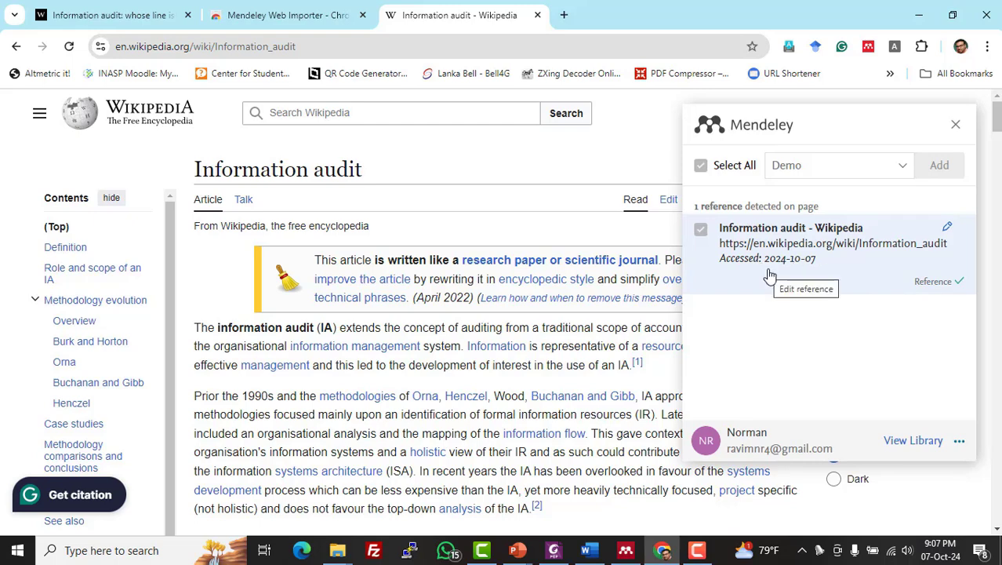
left_click(627, 550)
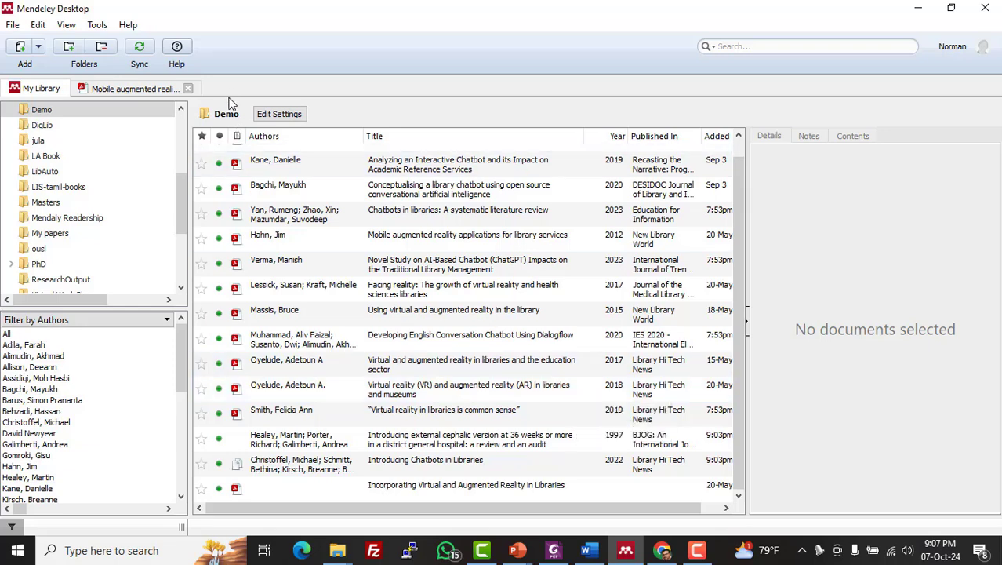
left_click(142, 49)
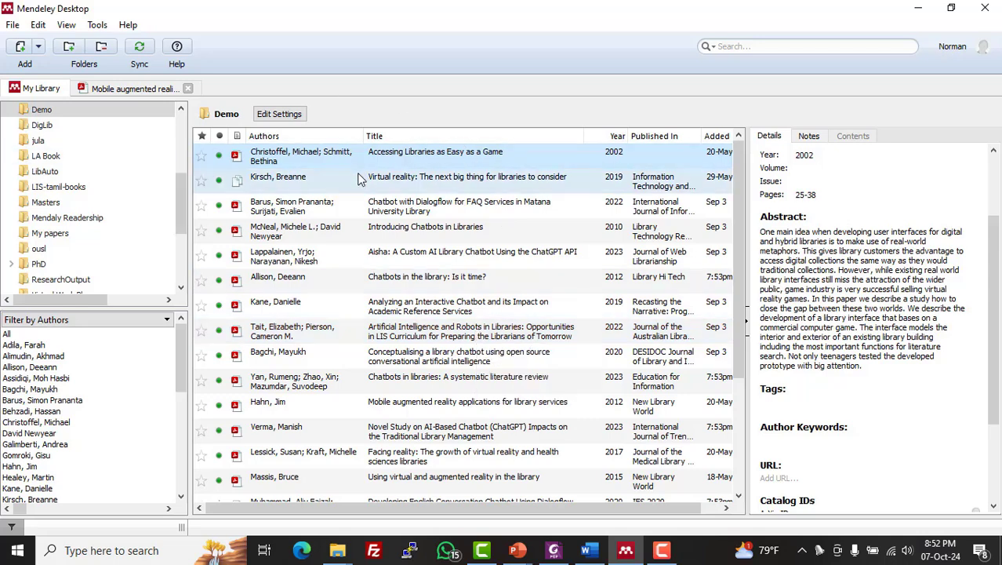
- Check the library for duplicates and gather the seven flagged documents into a merge review
left_click(100, 28)
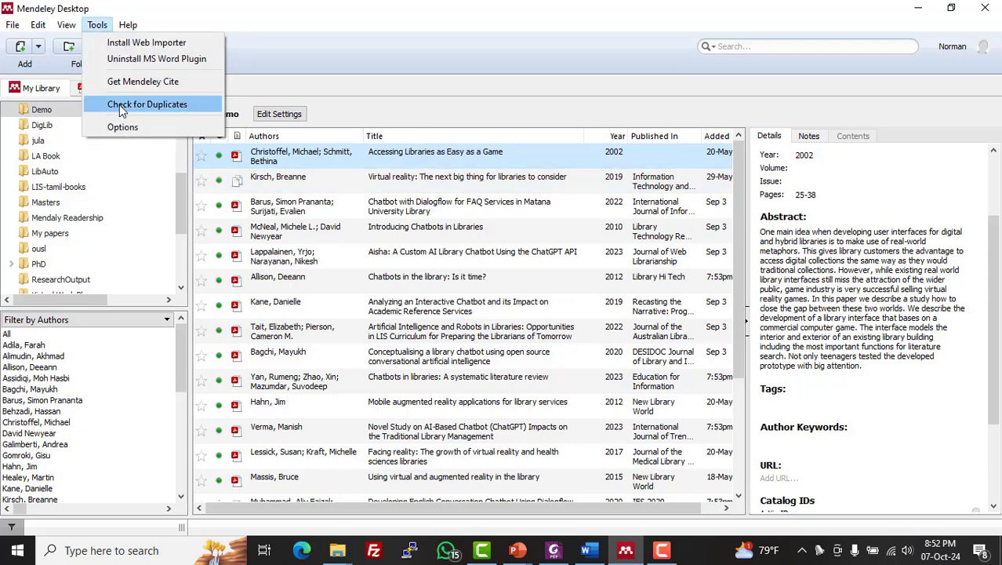
left_click(169, 107)
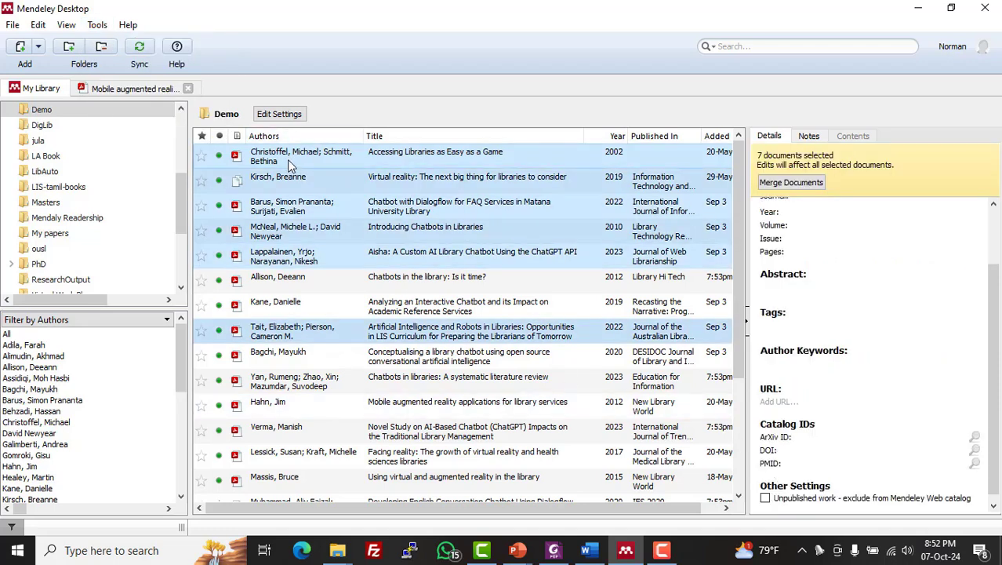
left_click(776, 188)
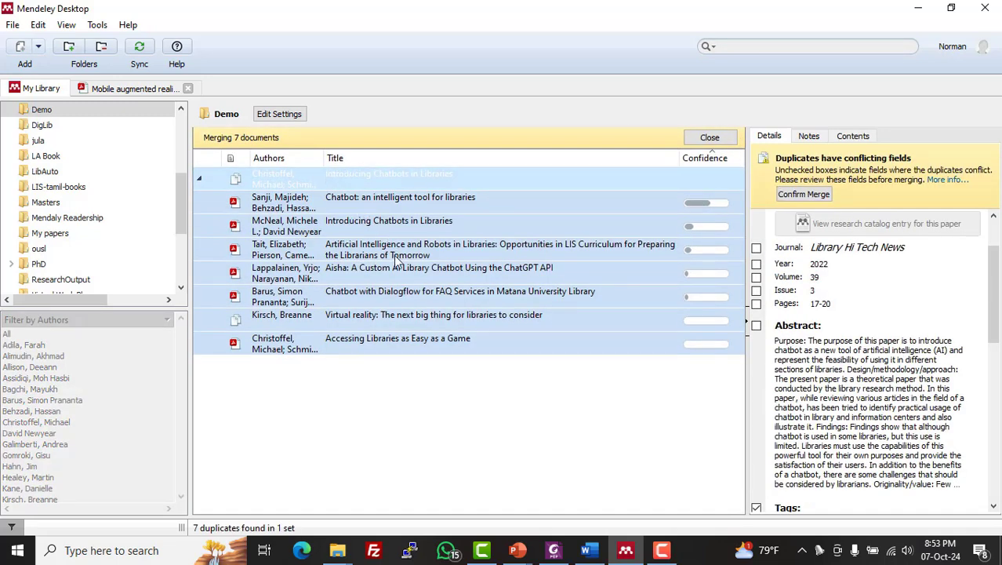
- Review the 'Chatbot: an intelligent tool for libraries' duplicate's fields, keeping its DOI ticked
left_click(271, 201)
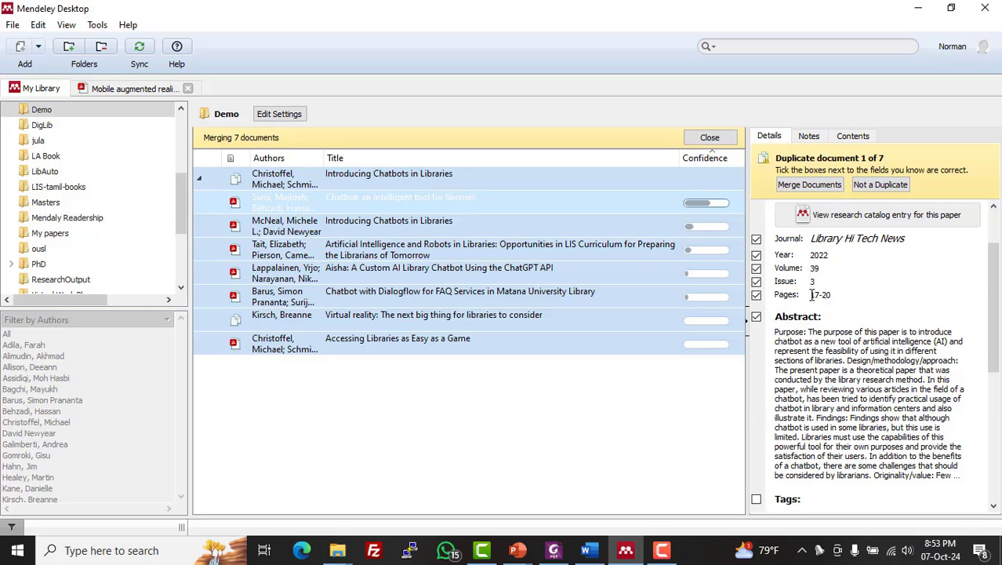
scroll(816, 315, "down", 5)
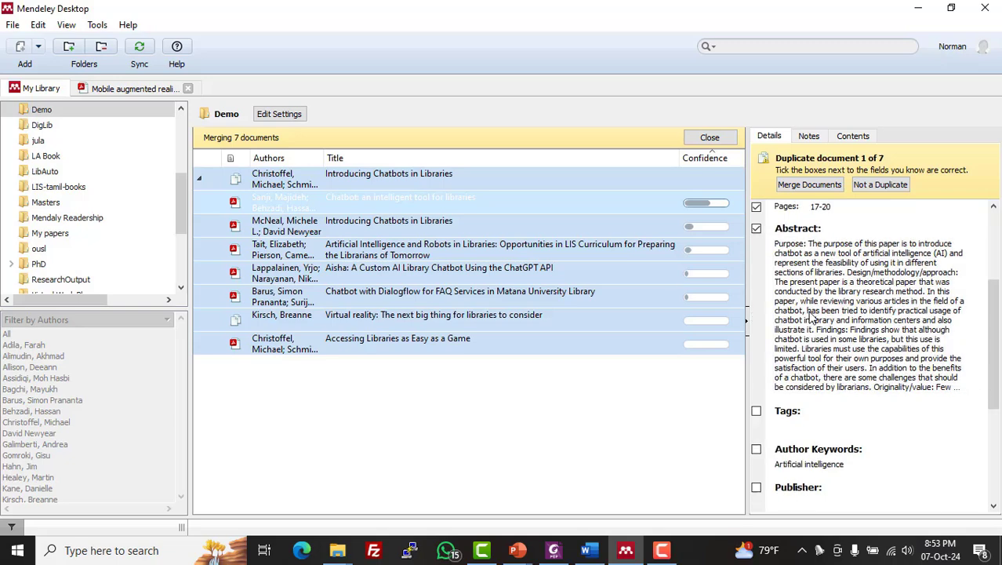
left_click(756, 408)
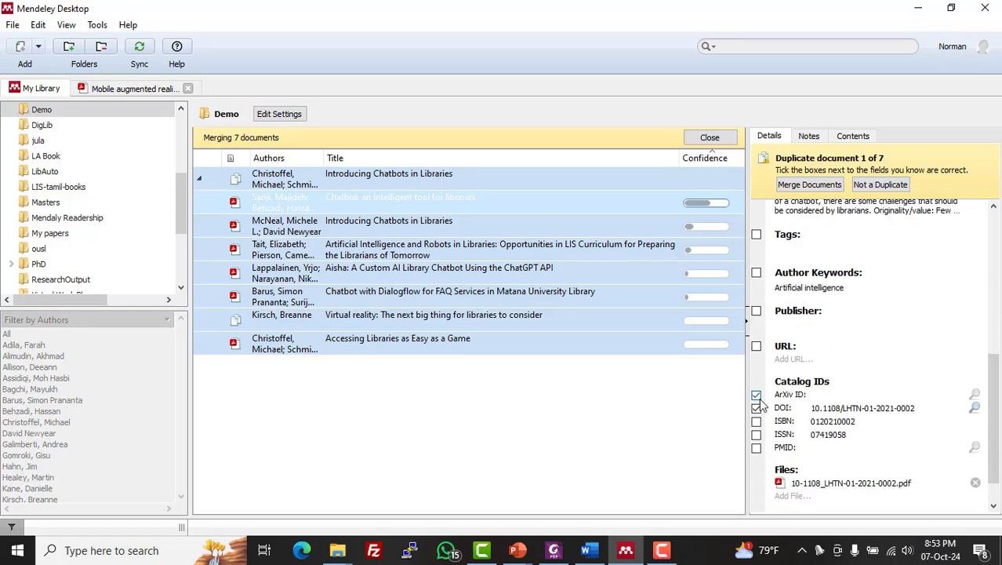
left_click(756, 408)
scroll(816, 350, "up", 3)
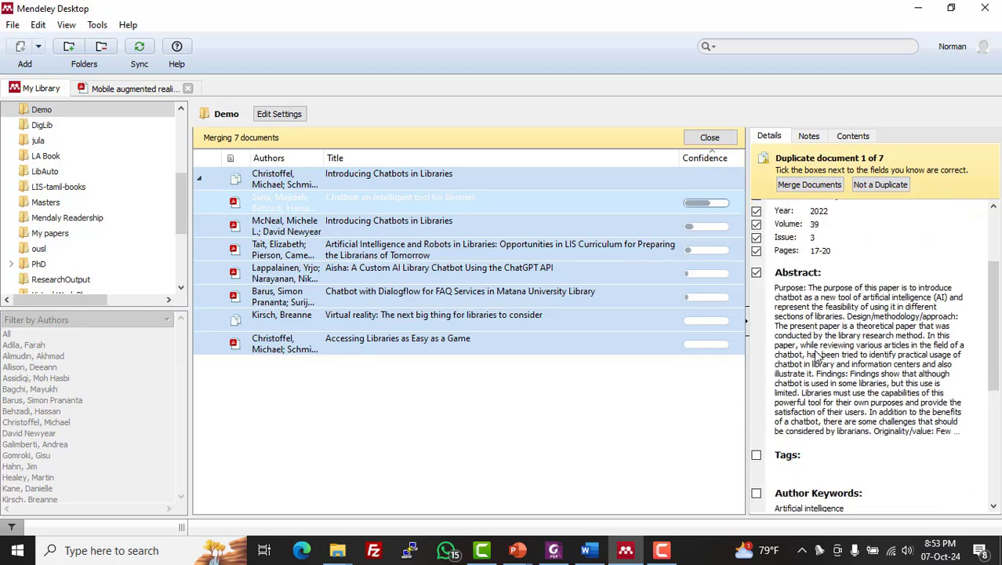
scroll(815, 356, "up", 2)
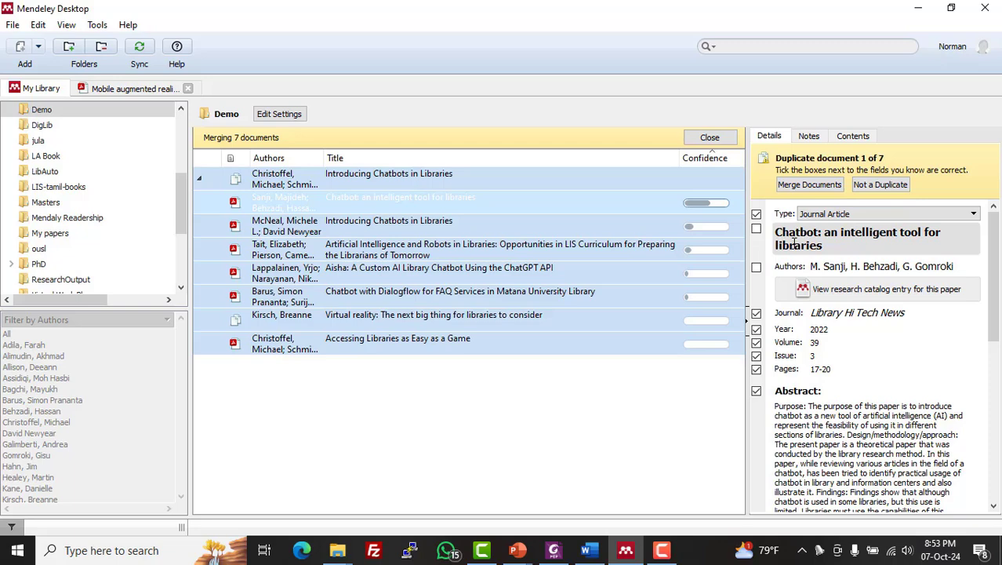
scroll(835, 274, "down", 1)
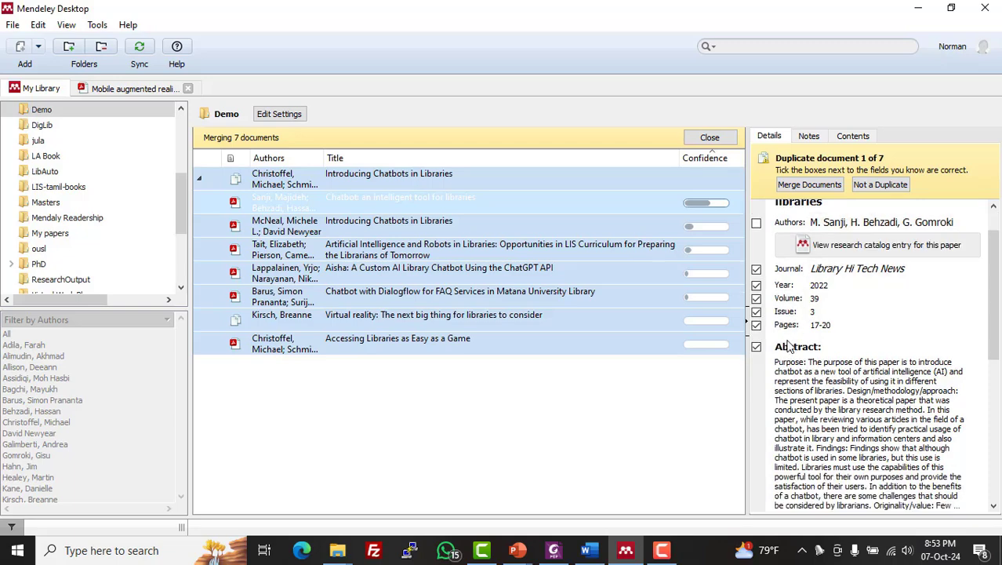
scroll(789, 346, "up", 1)
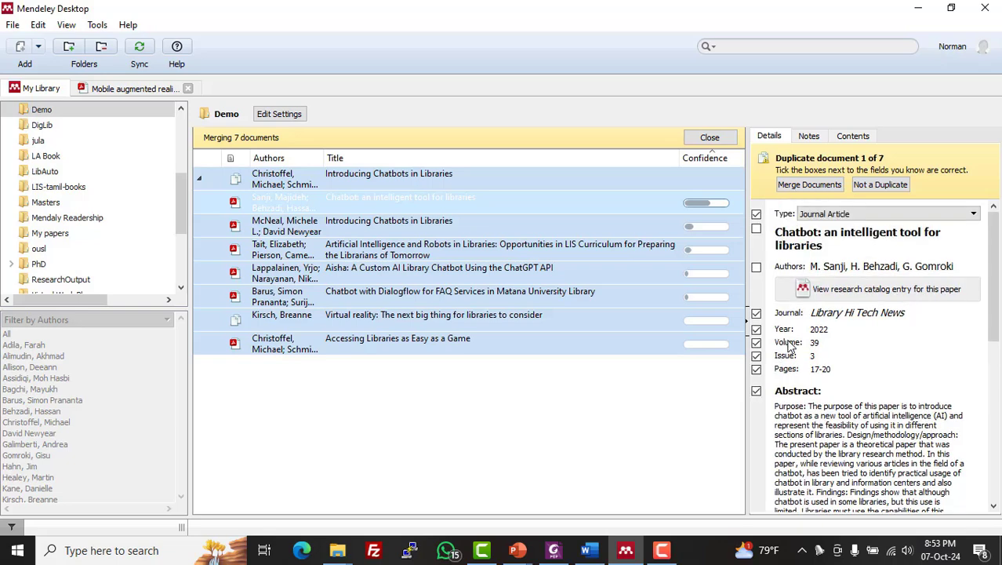
scroll(790, 346, "down", 2)
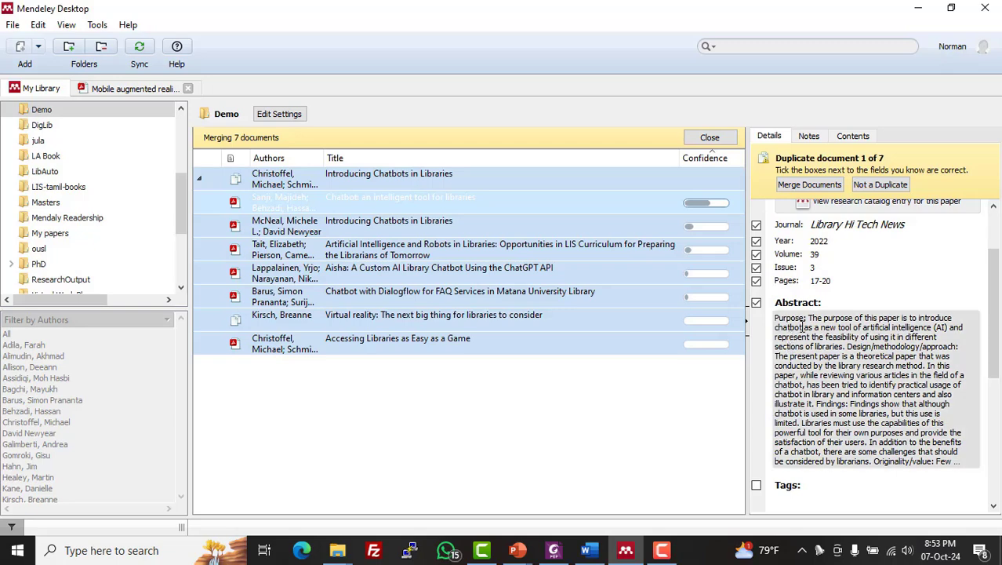
scroll(825, 312, "up", 1)
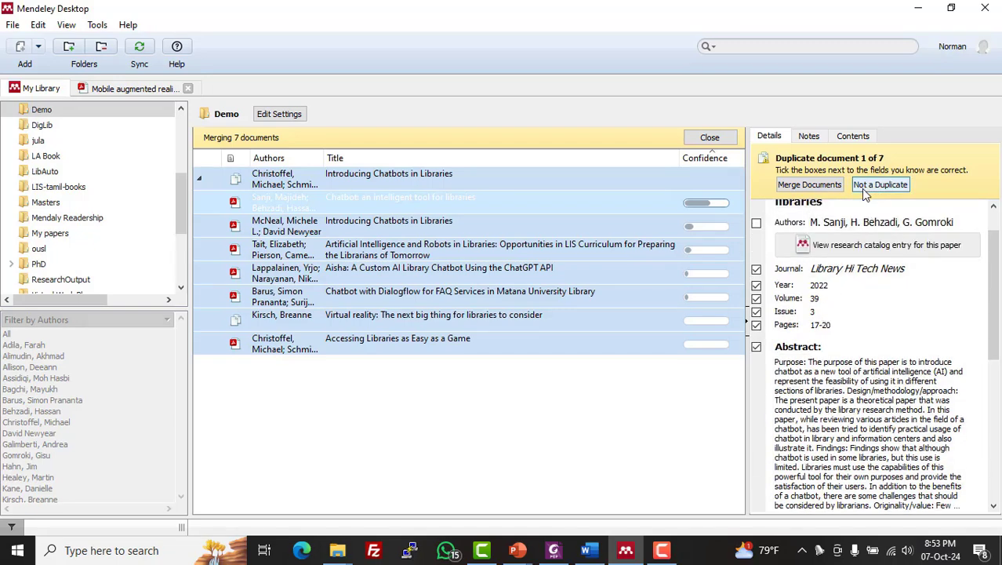
- Merge and confirm the seven duplicates as one record, leaving 21 Demo documents
left_click(795, 188)
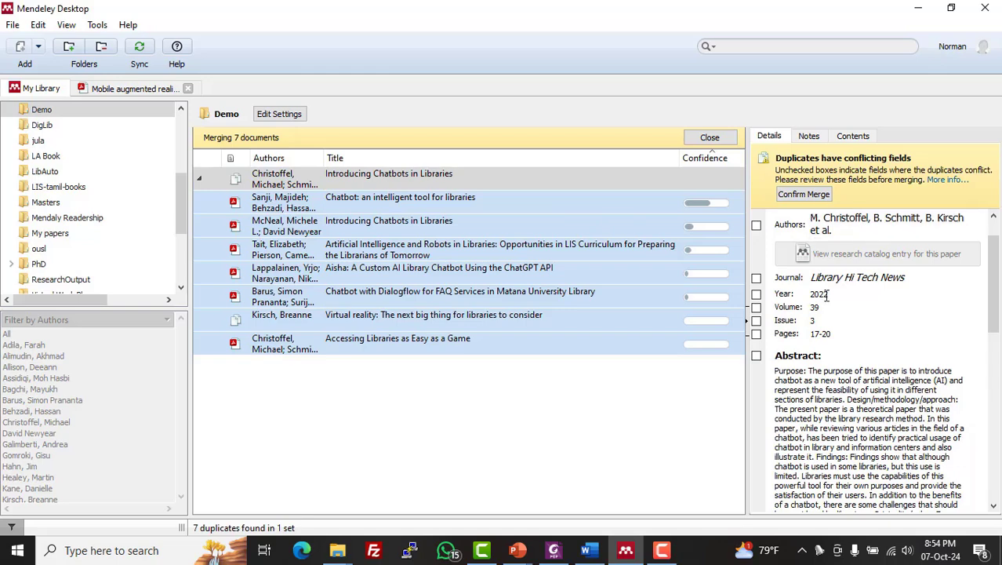
left_click(385, 205)
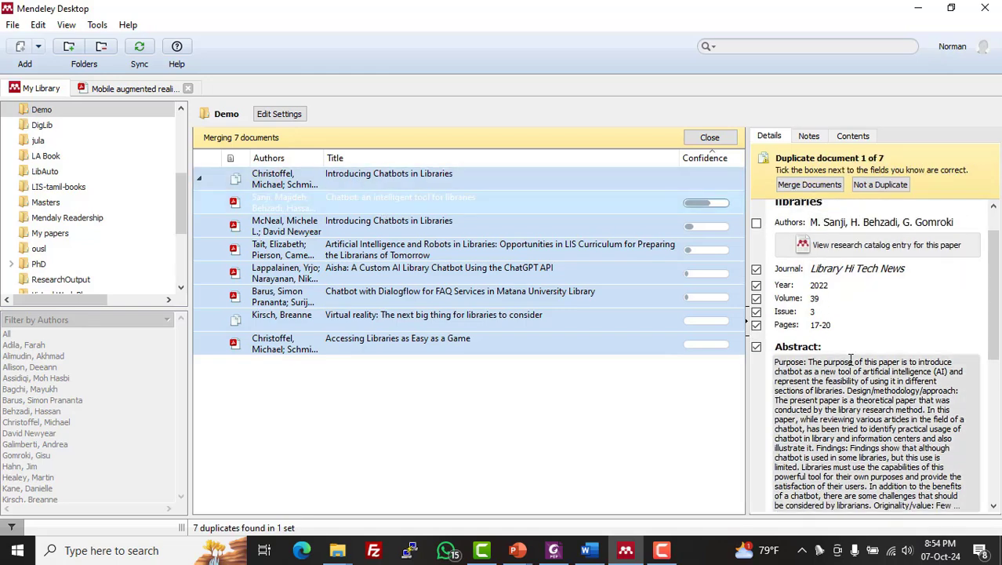
left_click(809, 184)
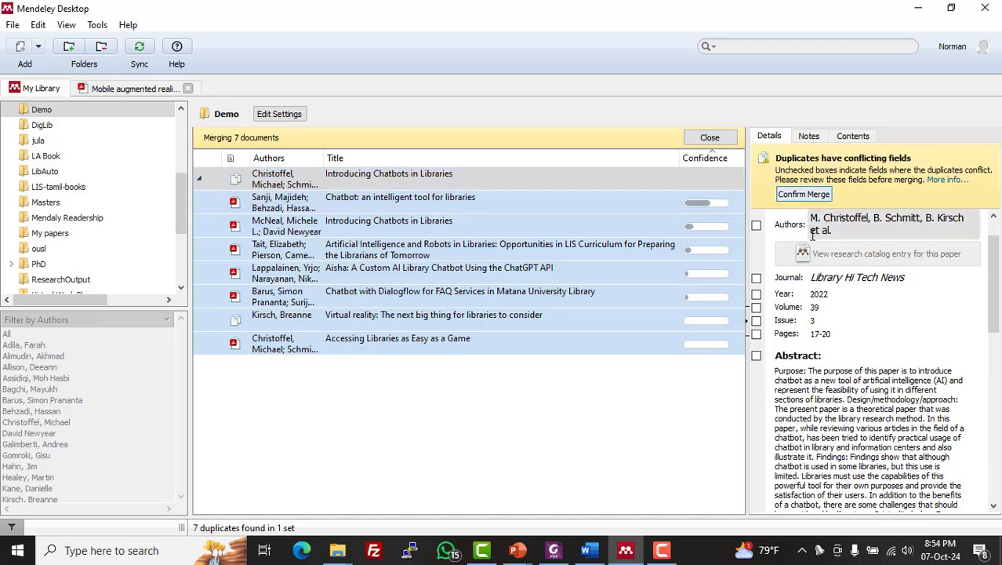
left_click(803, 194)
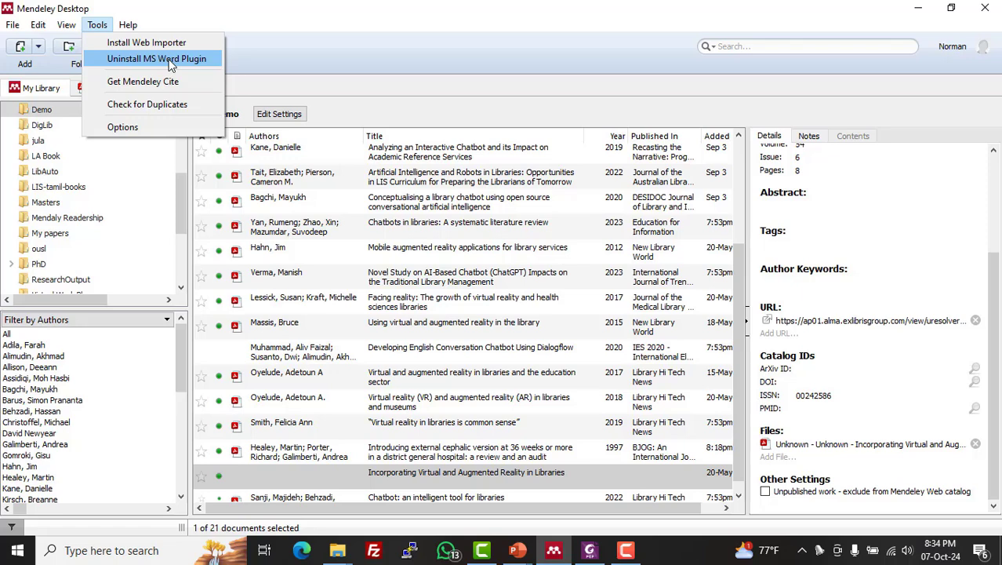
left_click(923, 11)
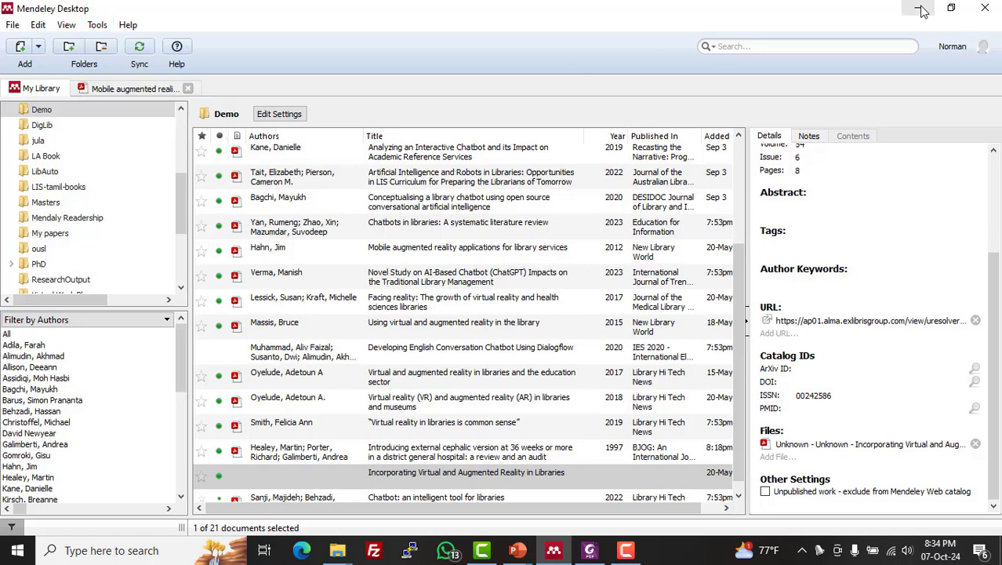
- Switch to Word and paste the prepared 65-word paragraph on technology and chatbots
left_click(923, 11)
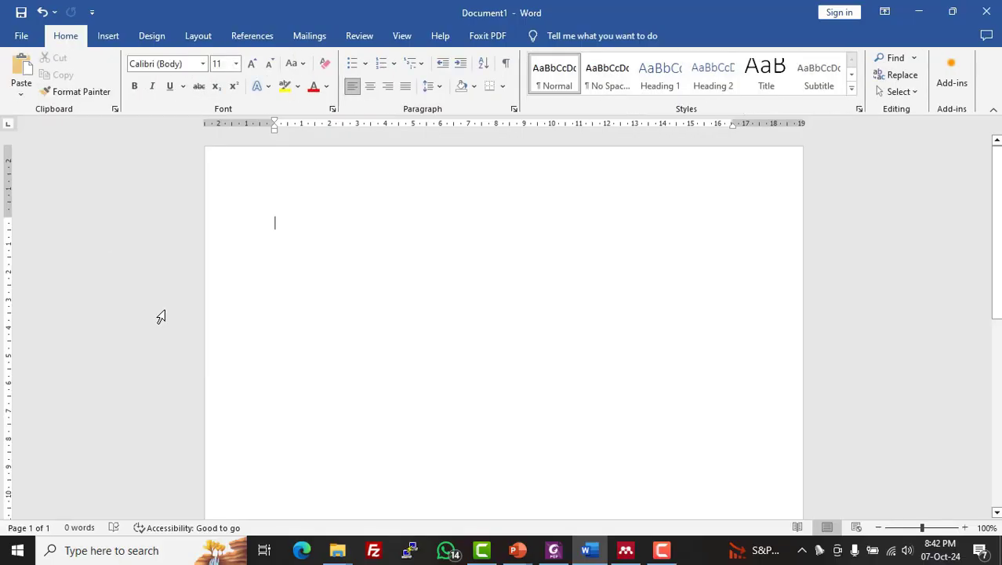
left_click(264, 41)
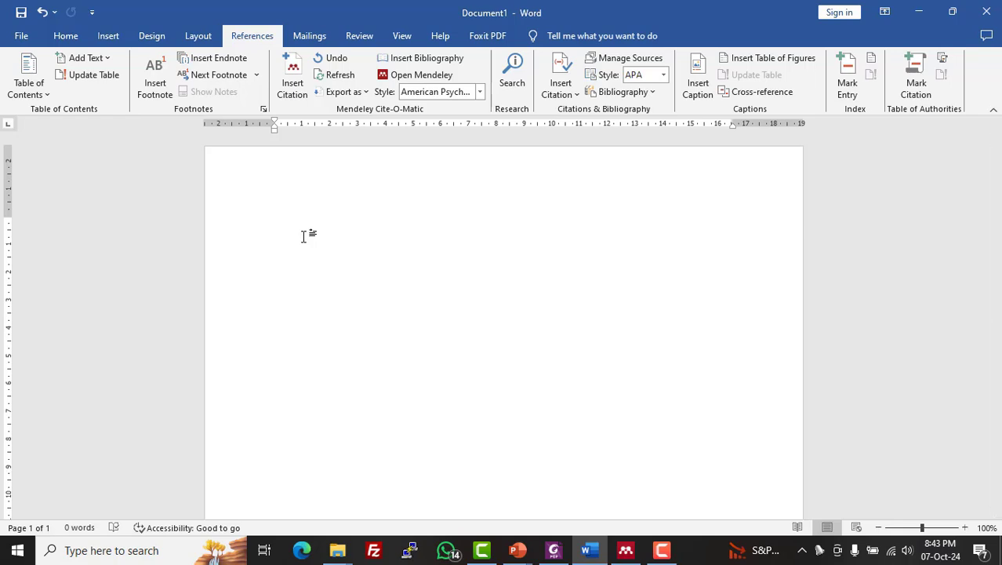
type("Technology is changing the way we communicate. Today’s students thrive on social networking tools like Twitter, Facebook and Foursquare. Chatbots are not usually included in this grouping but they engage users with a playful interface that is familiar to a generation that grew up with online games. On a recent posting by Beloit College about the incoming class of freshmen who will graduate in 2015")
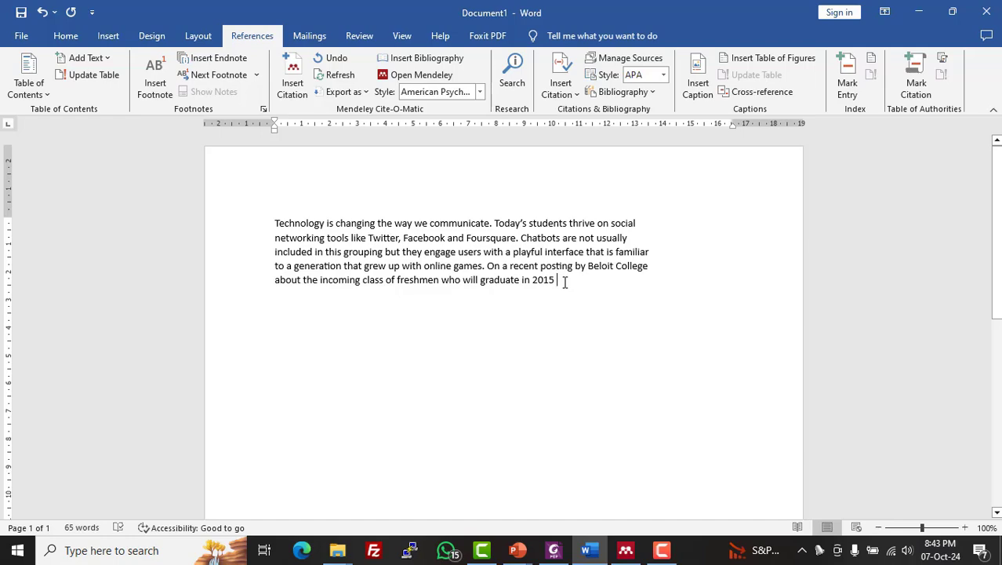
left_click(293, 82)
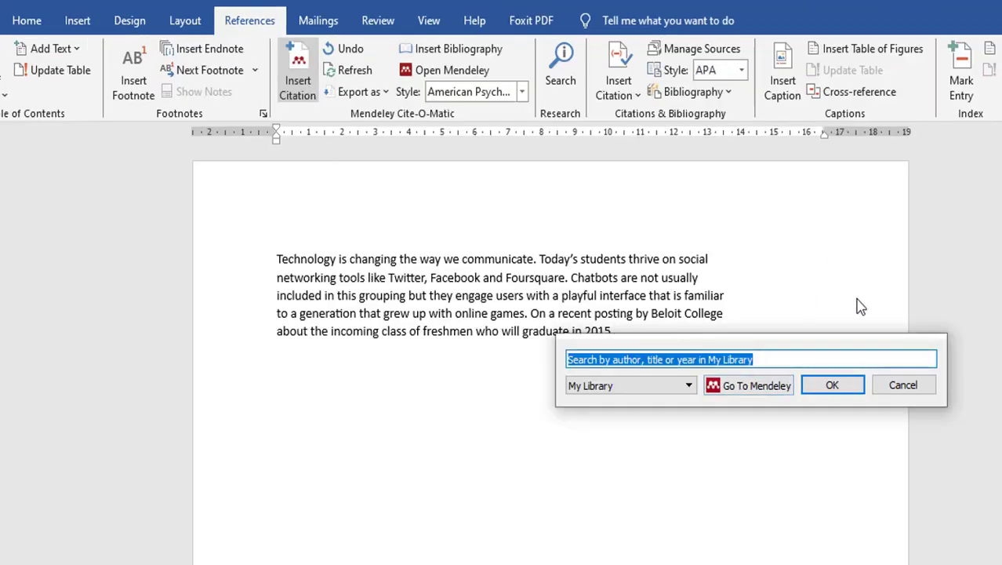
- Search 'chatbot', insert the 2012 'Chatbots in the library: Is it time?' citation, then delete it
left_click(767, 357)
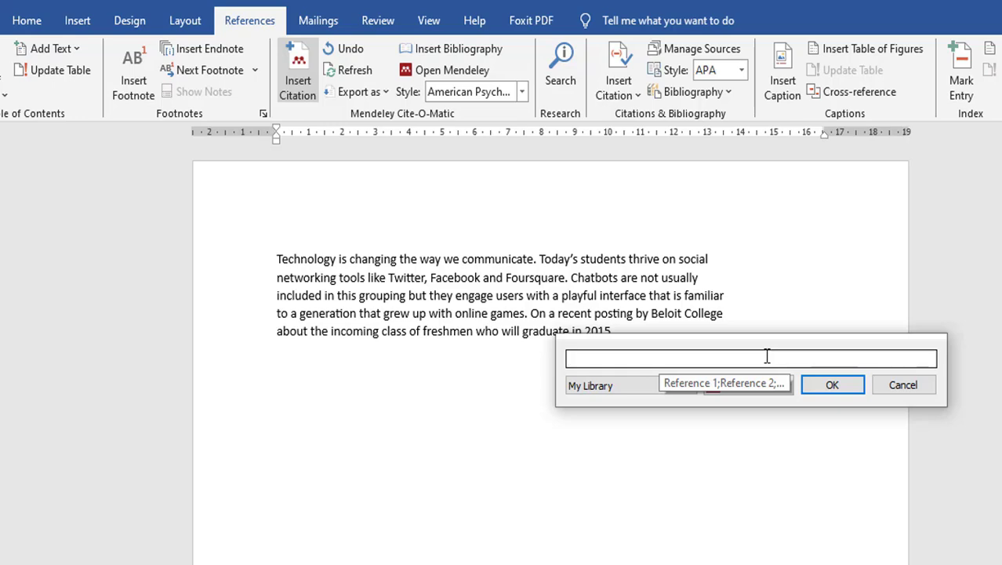
type("chat")
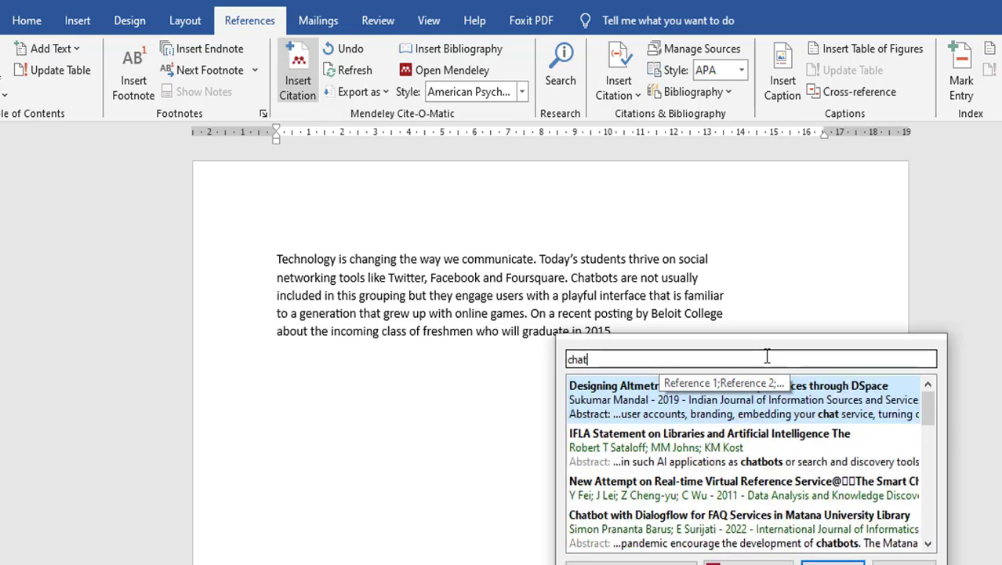
type("bot")
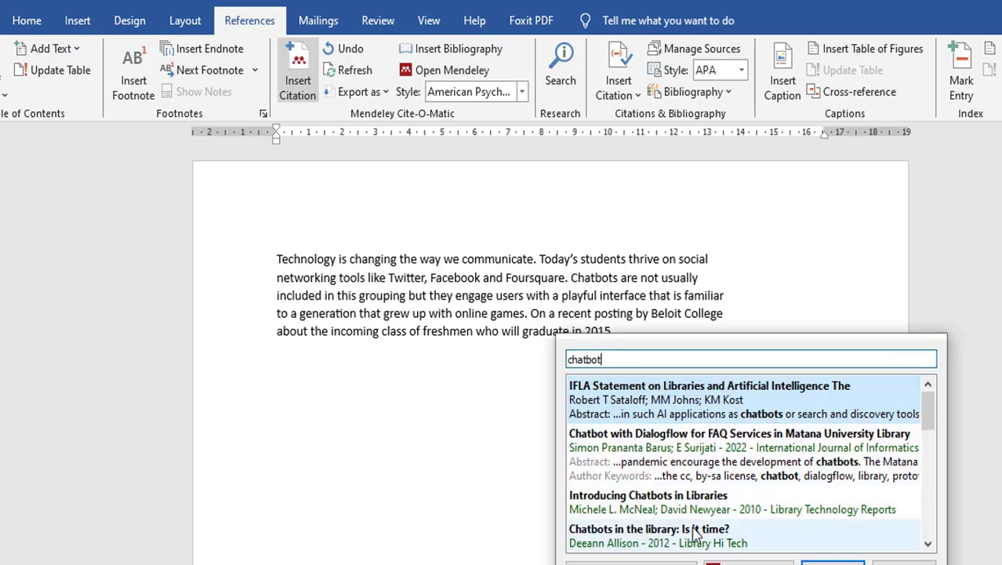
left_click(627, 541)
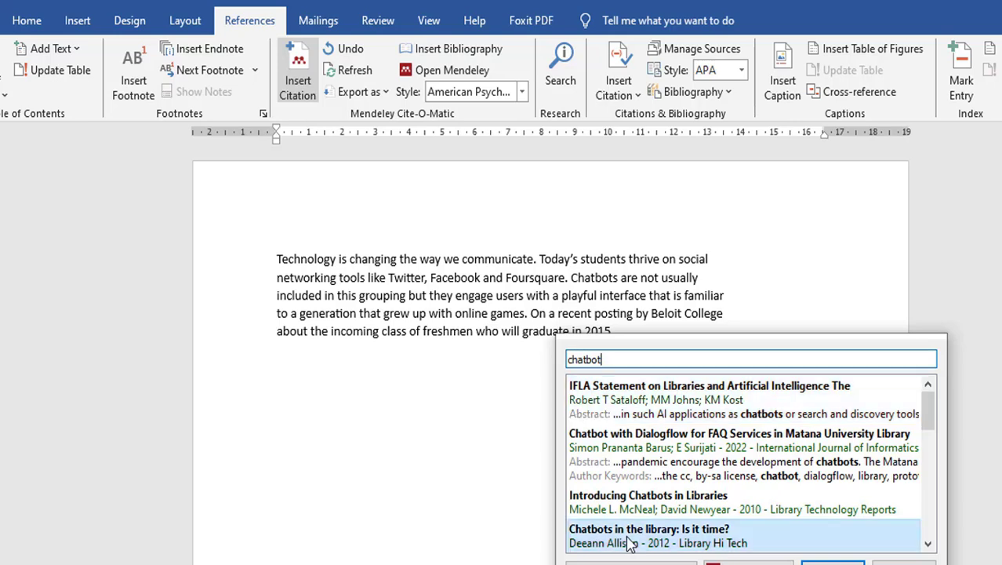
left_click(832, 386)
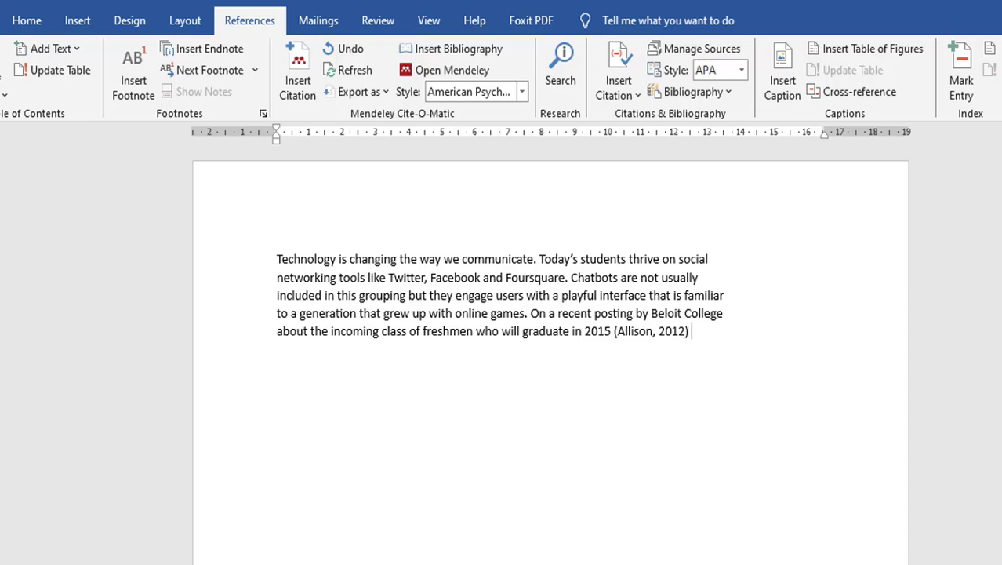
key("BackSpace")
key("BackSpace")
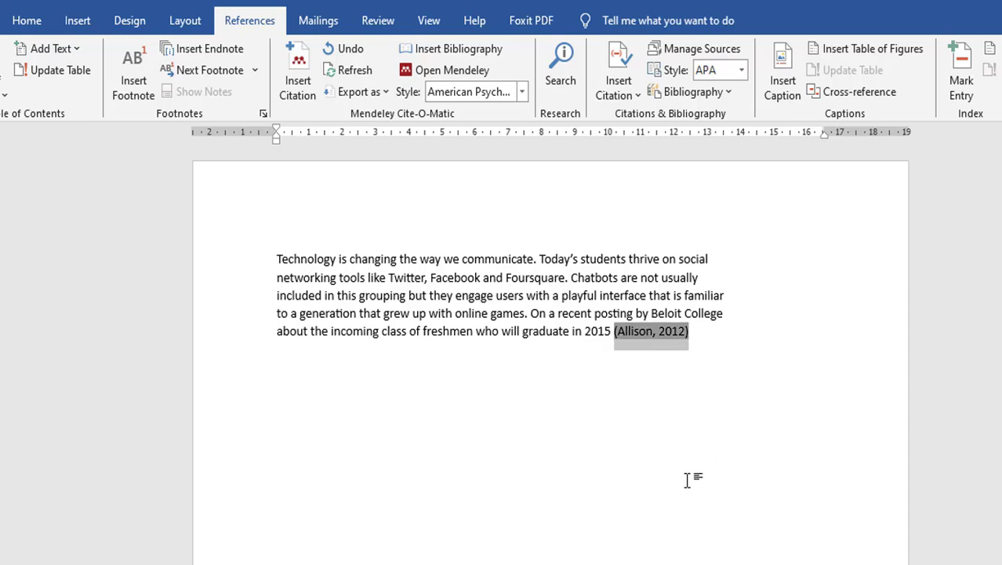
key("BackSpace")
left_click(309, 99)
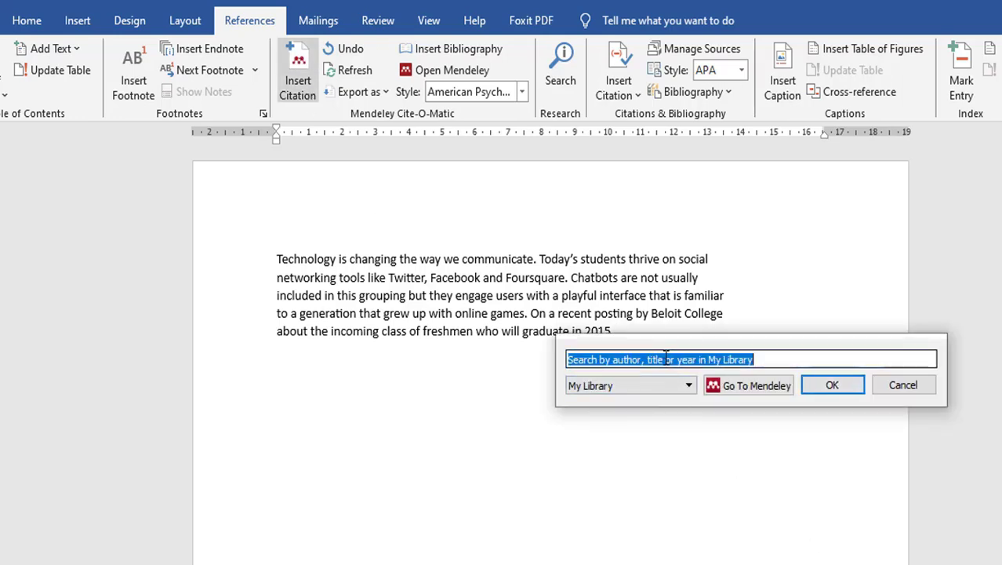
left_click(751, 388)
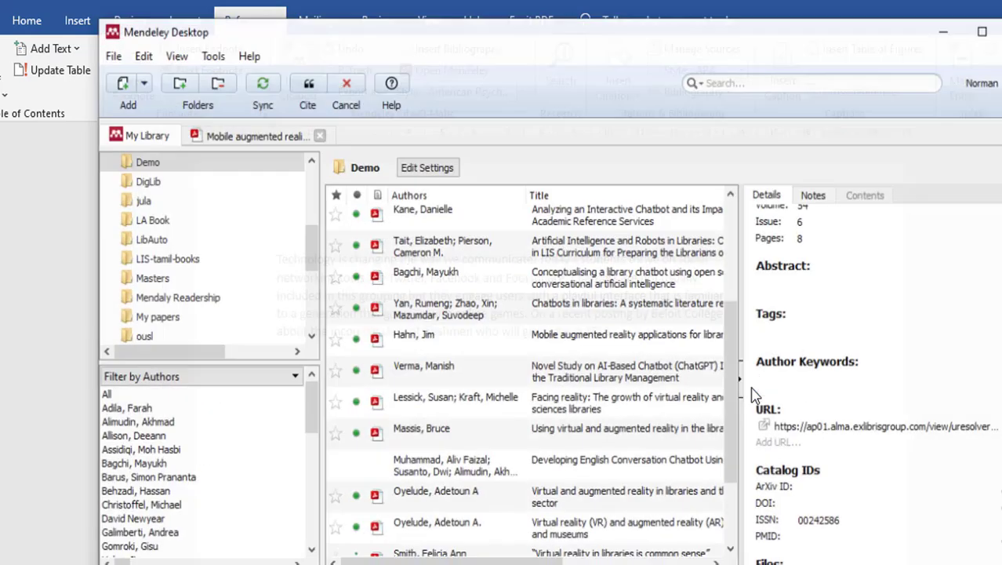
scroll(545, 332, "down", 2)
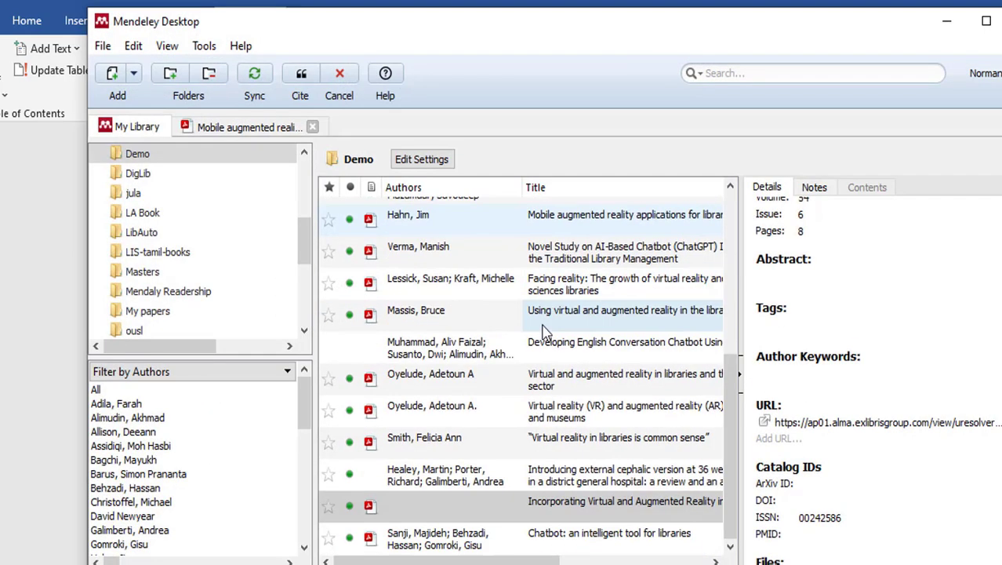
scroll(549, 329, "up", 4)
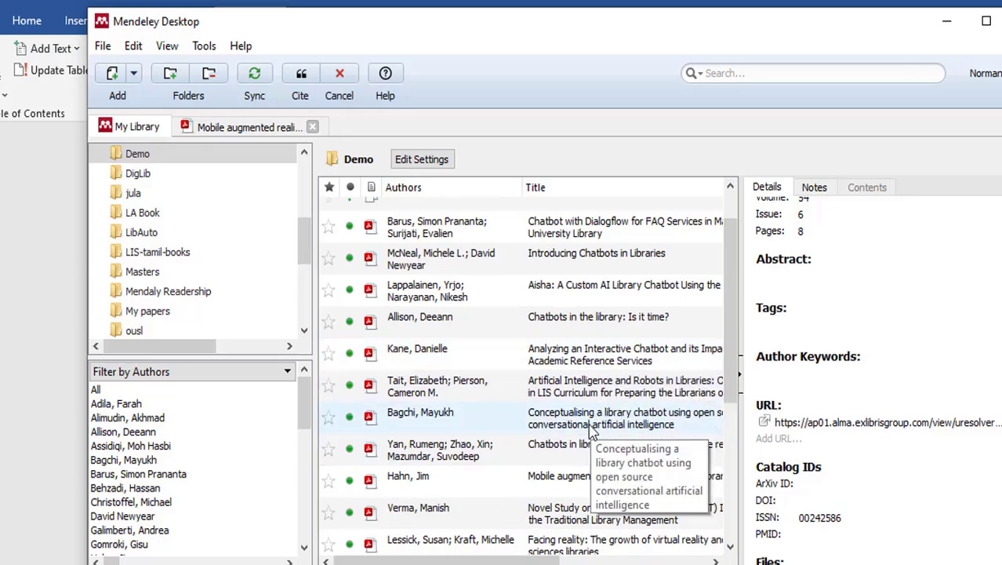
scroll(592, 431, "up", 1)
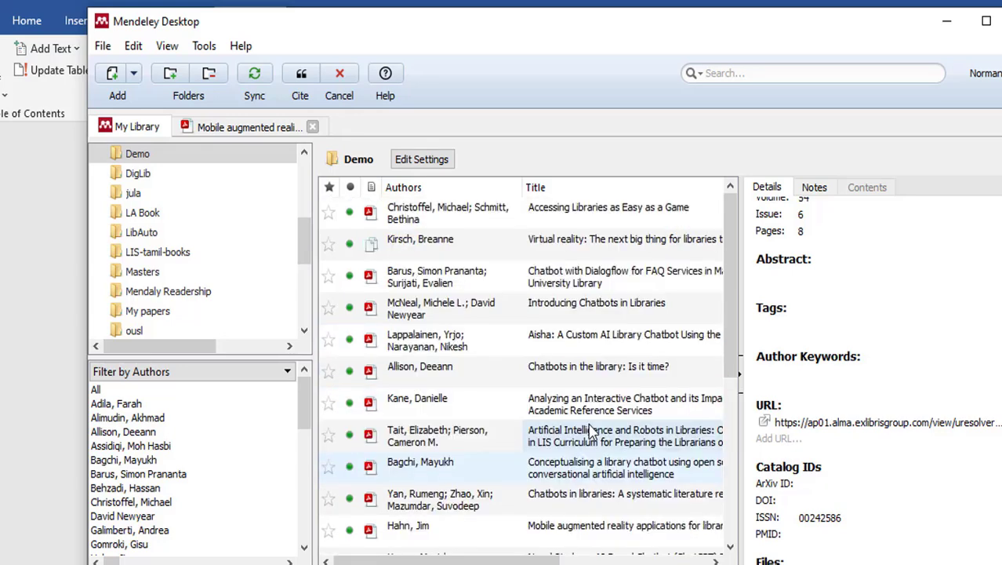
left_click(570, 284)
scroll(420, 317, "right", 3)
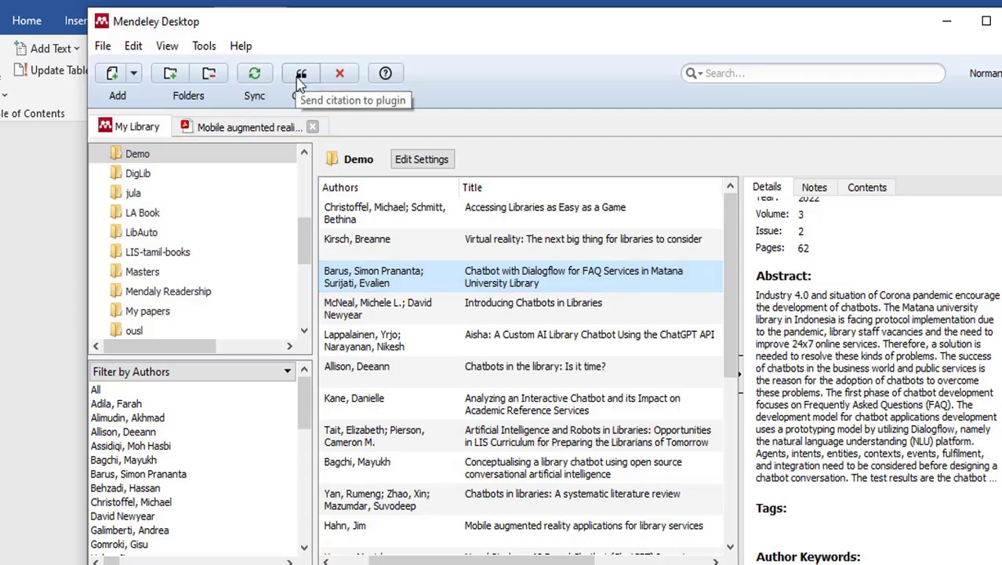
left_click(304, 78)
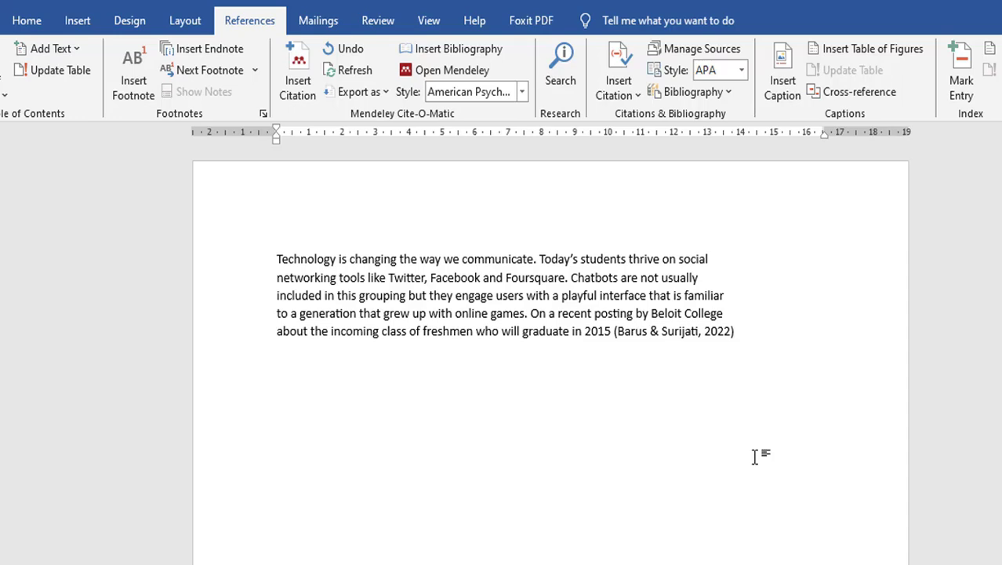
key("BackSpace")
key("BackSpace")
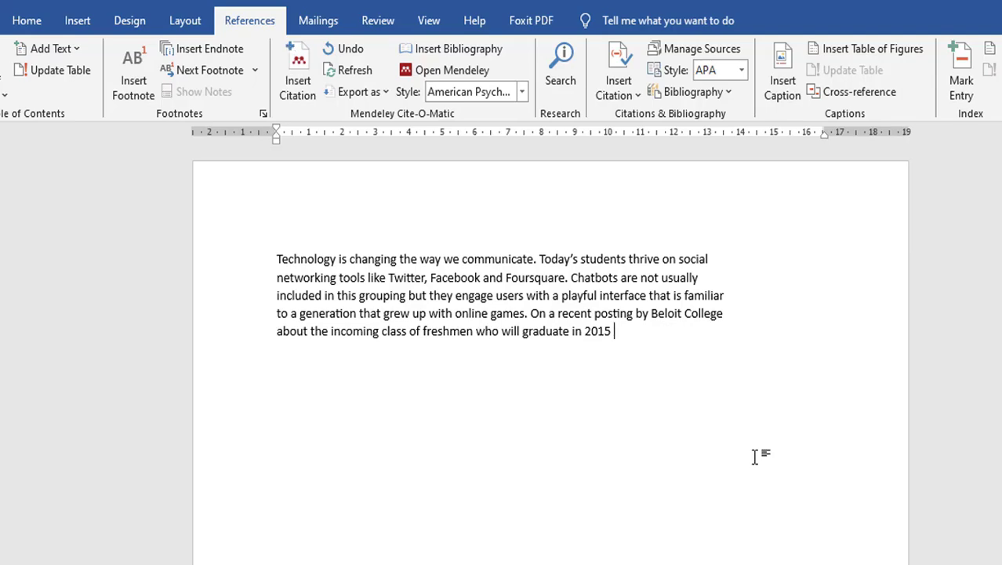
- Cite four chatbot papers, including 'Introducing Chatbots in Libraries', together after '2015'
left_click(298, 100)
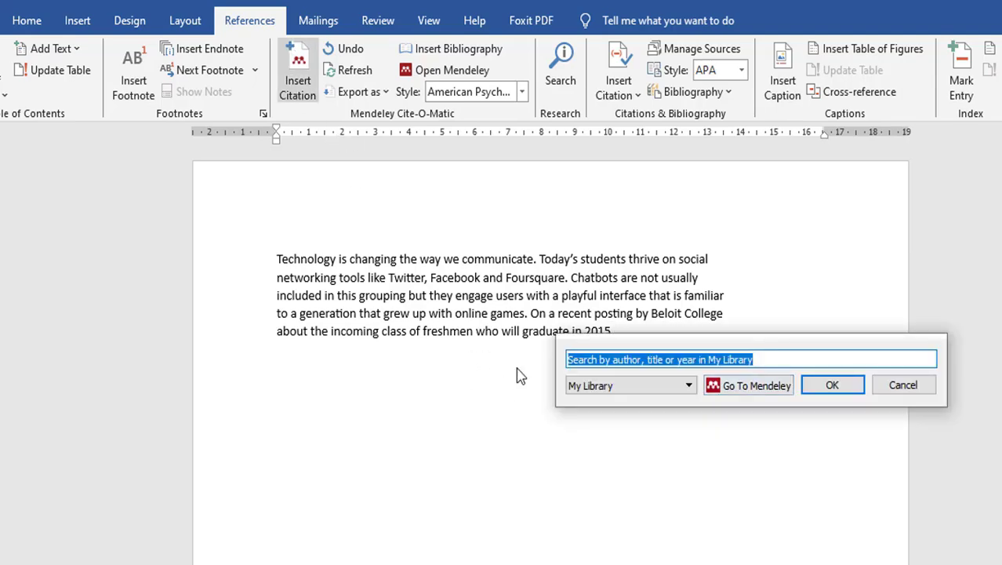
left_click(753, 385)
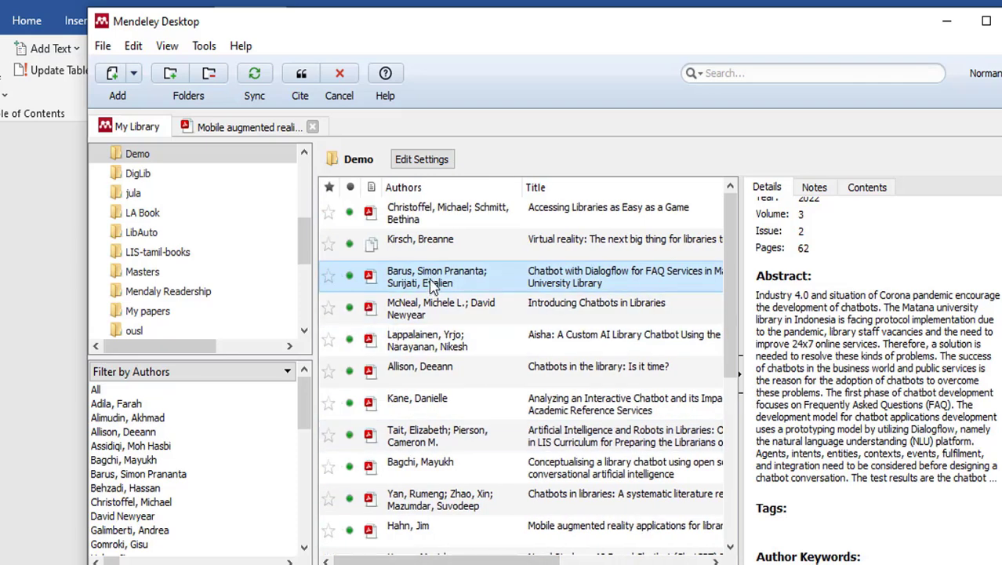
left_click(439, 315, "ctrl")
left_click(436, 345, "ctrl")
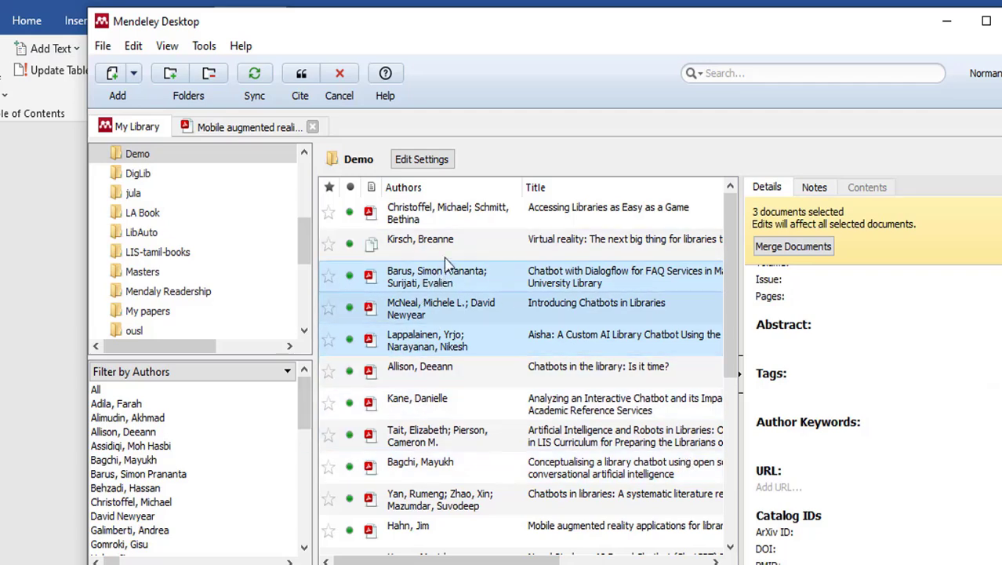
left_click(455, 371, "ctrl")
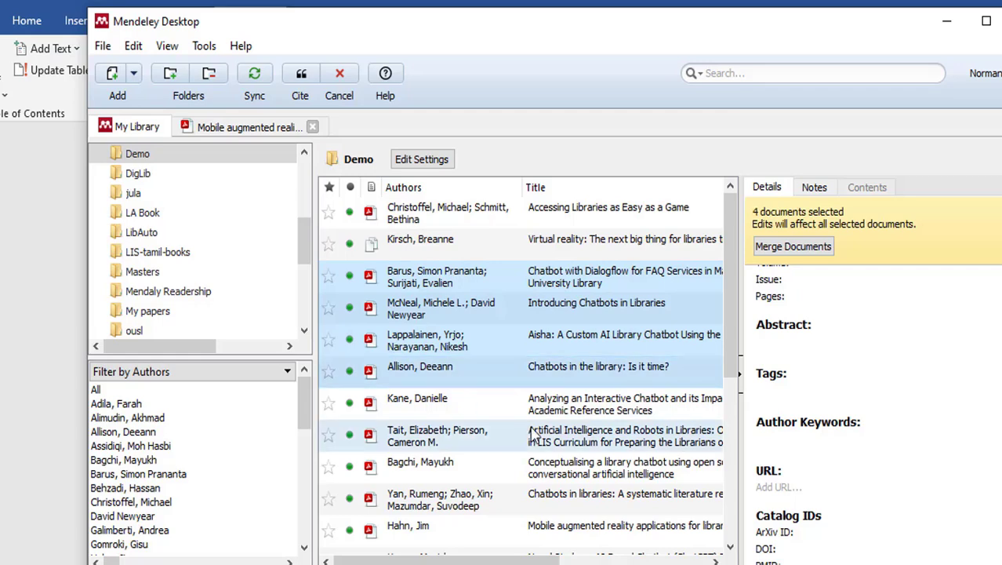
left_click(303, 81)
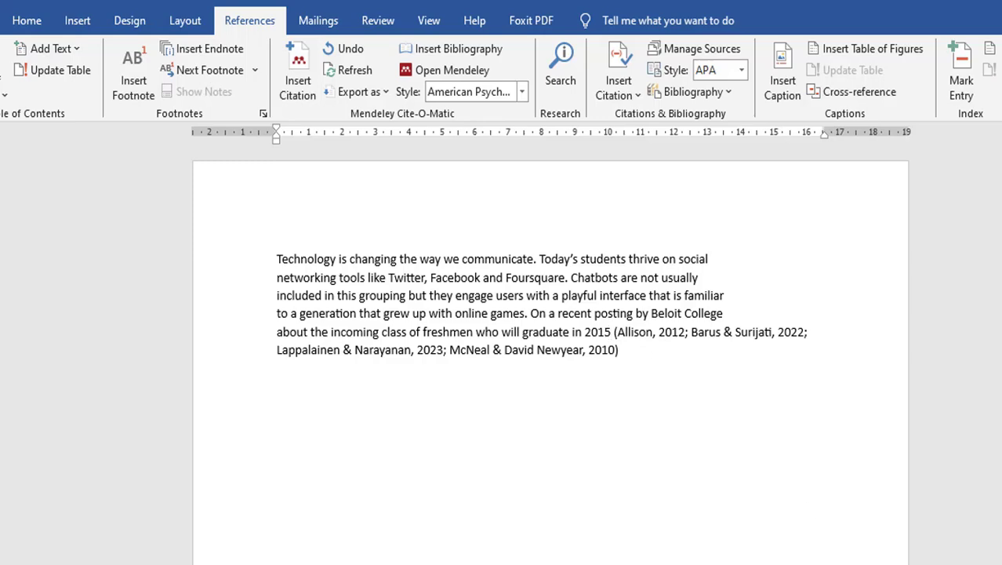
scroll(550, 353, "up", 3)
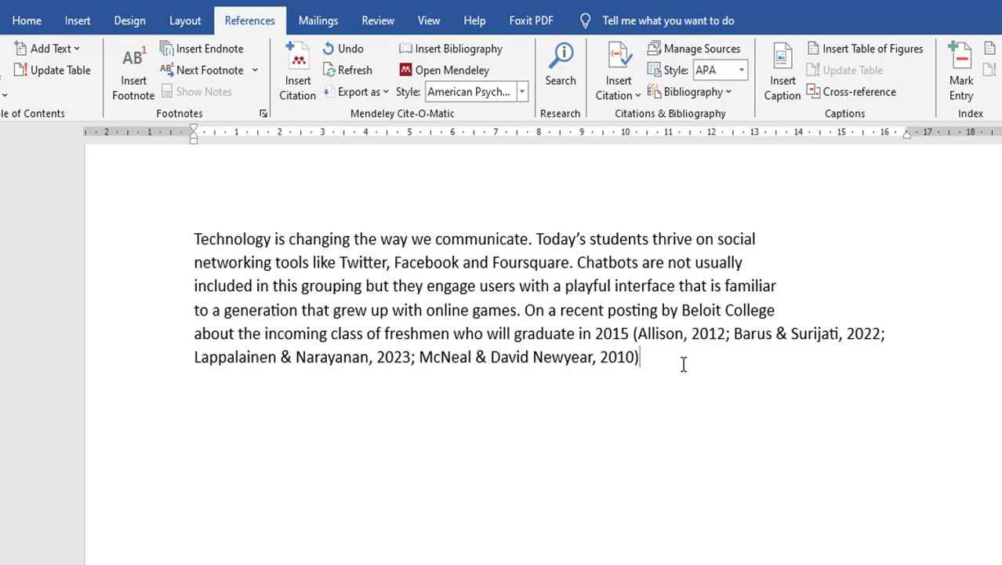
- On a new line below the paragraph, insert an (Allison, 2012) citation to 'Chatbots in the library'
key("Return")
left_click(300, 90)
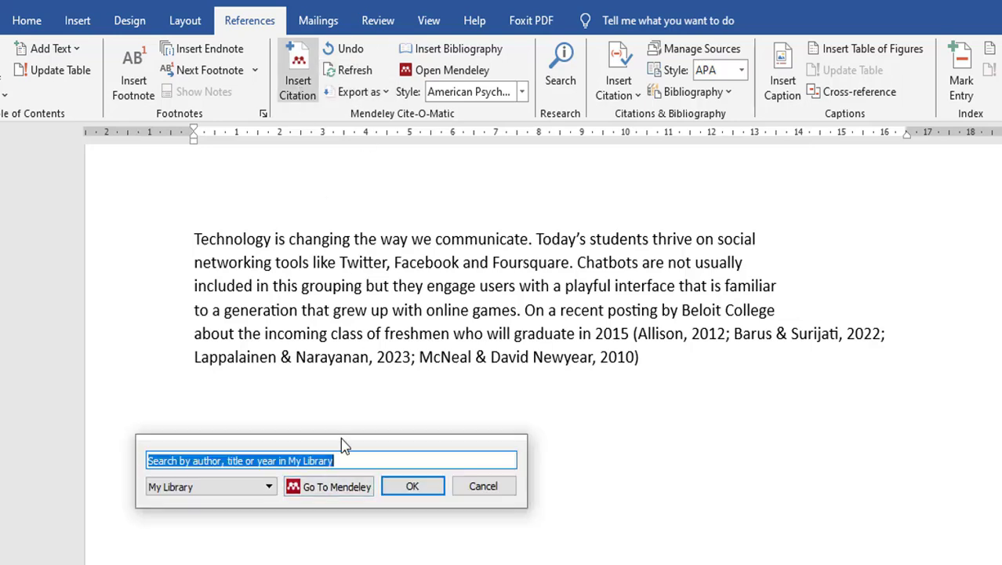
left_click(330, 488)
scroll(407, 275, "down", 2)
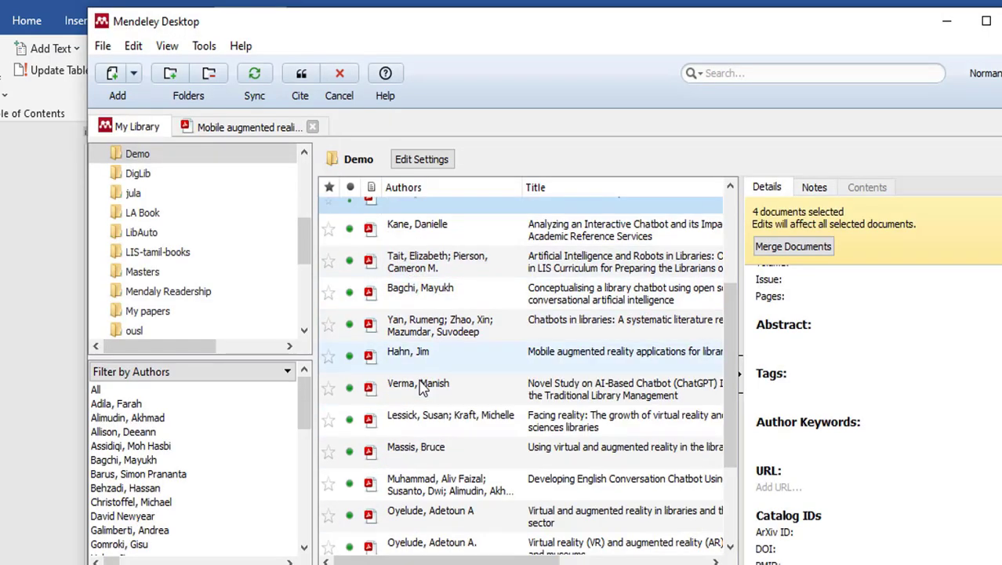
left_click(443, 463)
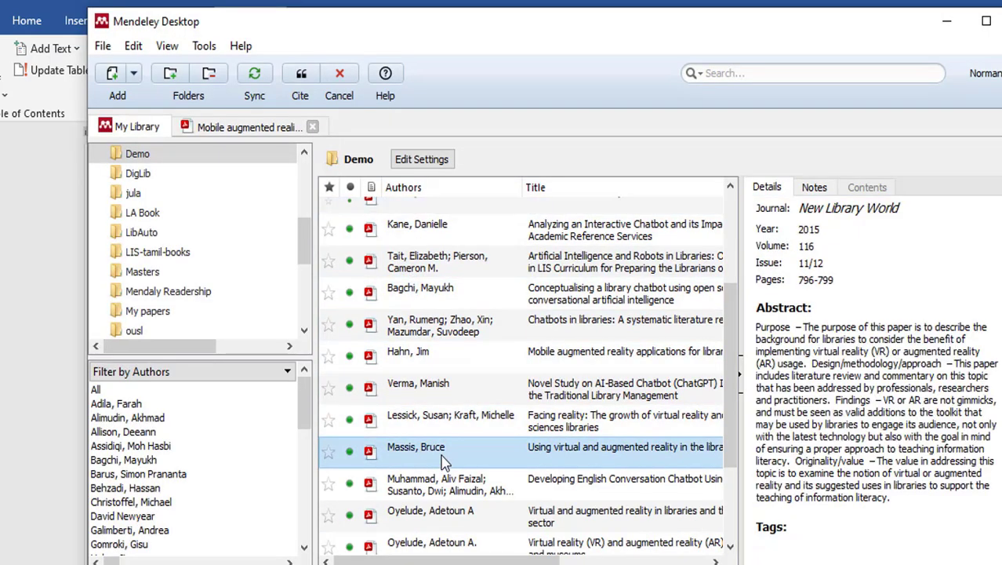
scroll(443, 463, "down", 2)
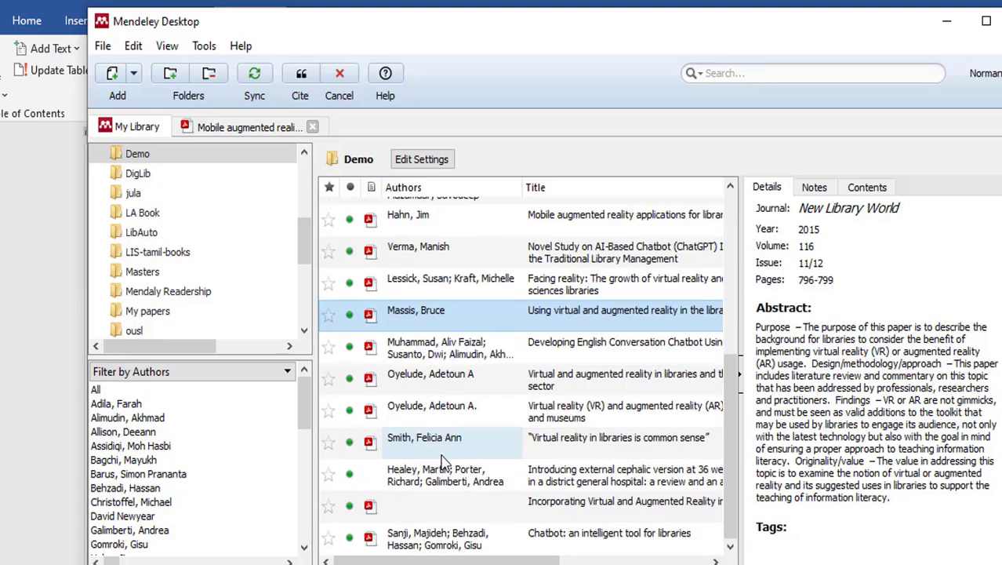
scroll(442, 462, "up", 4)
left_click(441, 383)
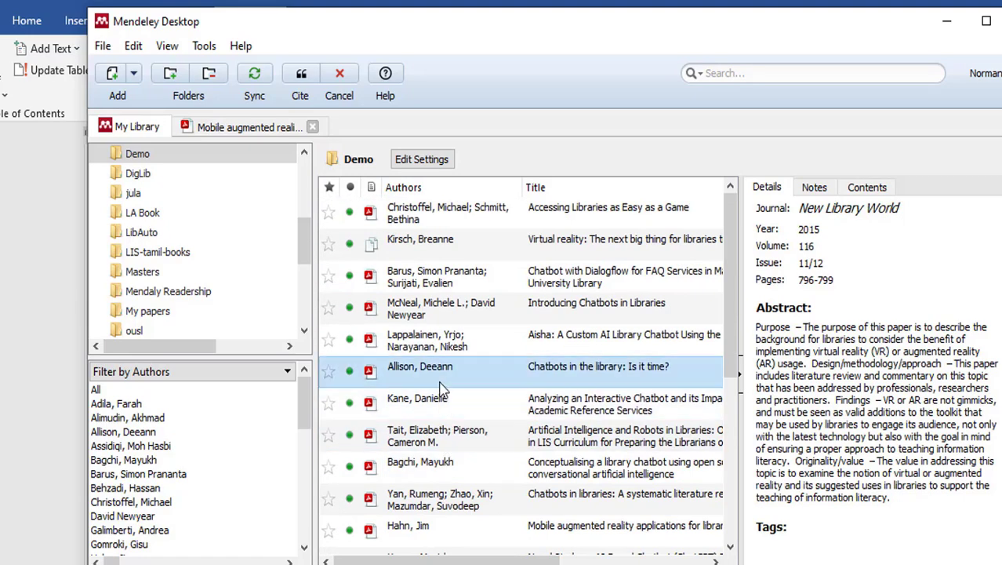
left_click(302, 78)
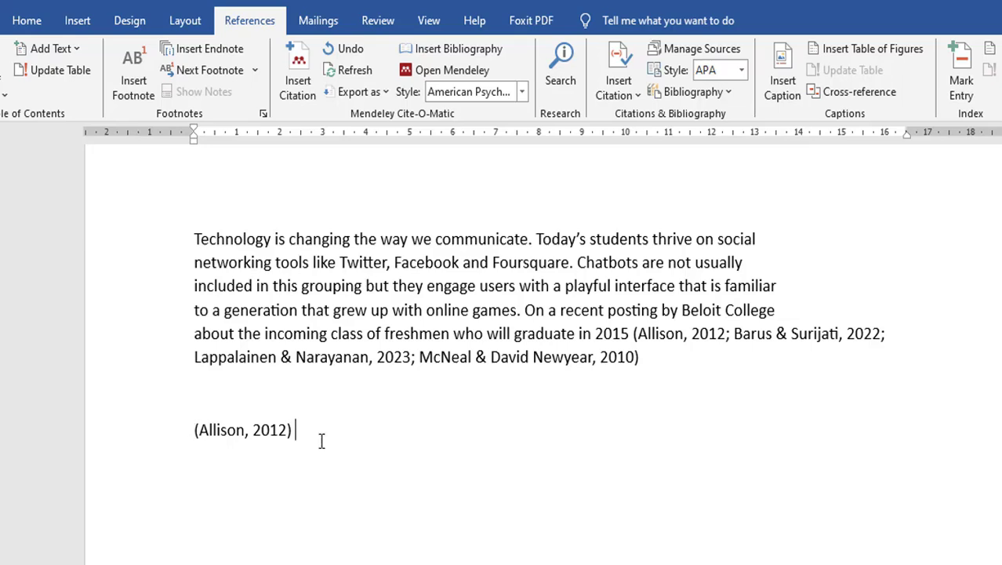
- Type 'emphasis.......' after the (Allison, 2012) citation on the new line
type("epa")
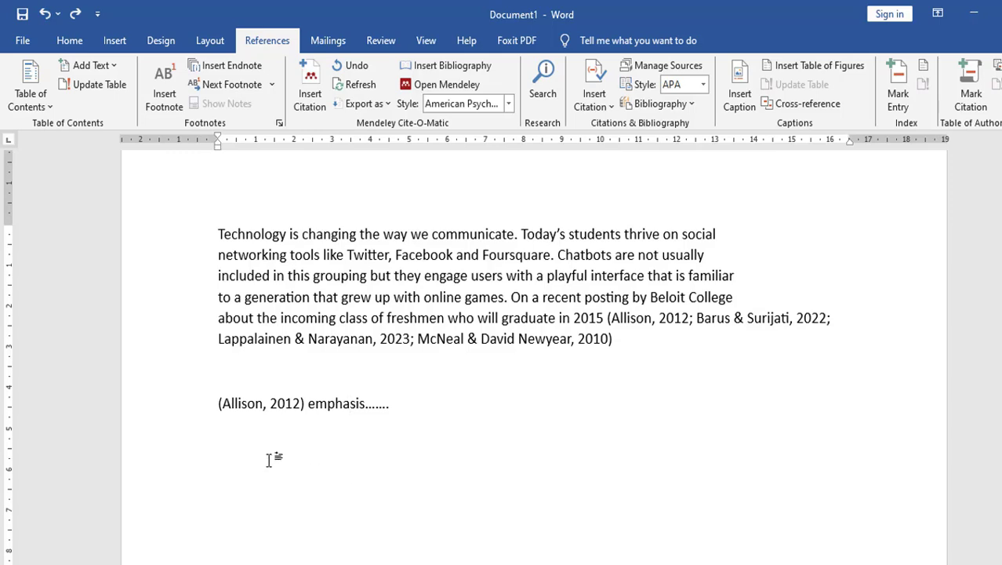
left_click(213, 403)
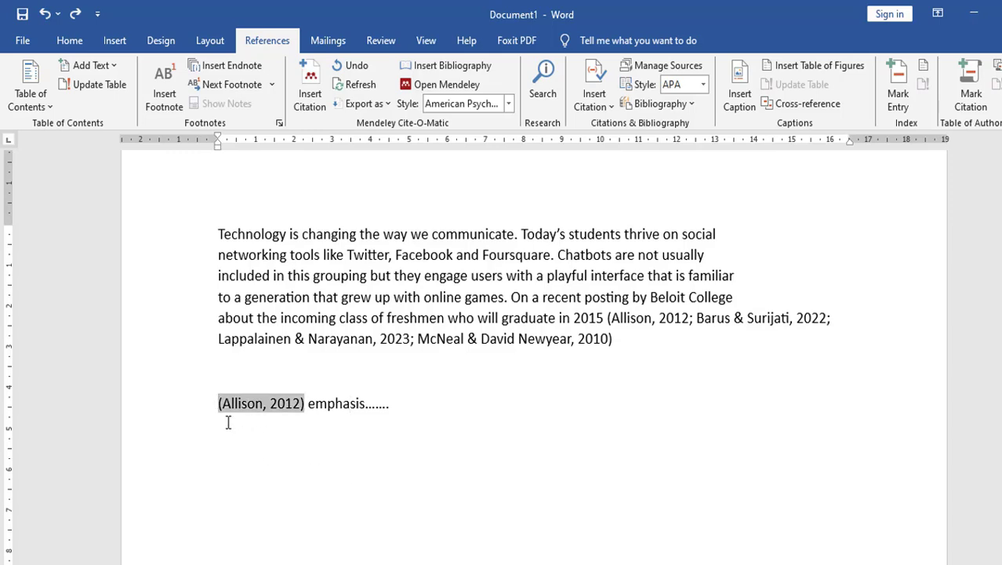
key("Up")
key("Down")
key("Up")
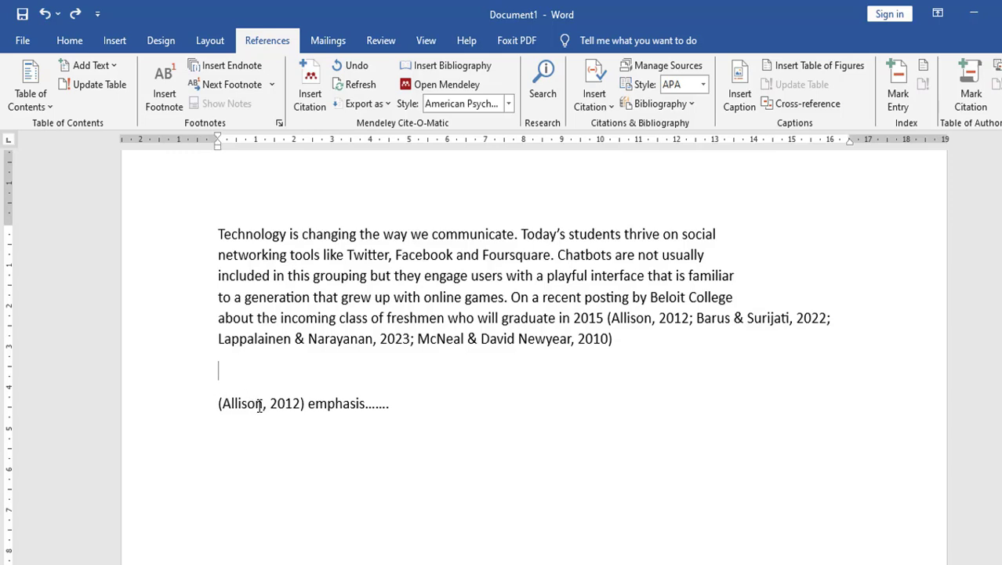
- Paste 'Allison ' at the start of the line, in front of the citation
left_click_drag(260, 405, 220, 414)
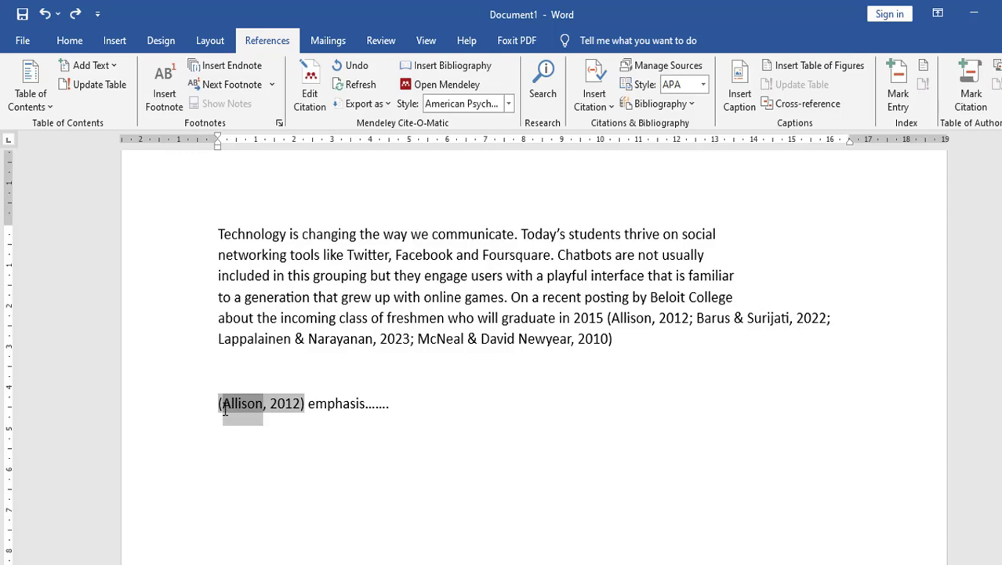
left_click(219, 407)
type("Allison")
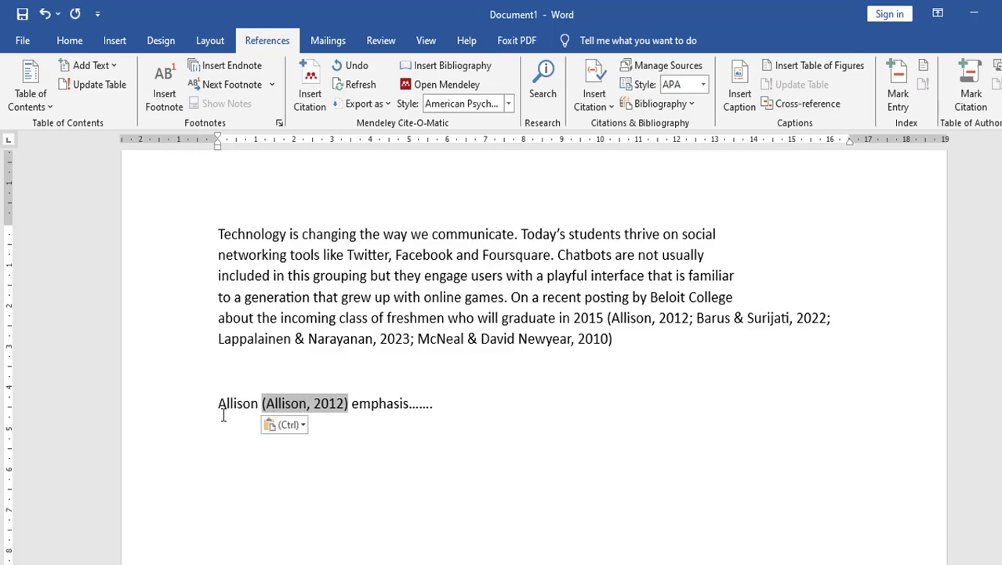
left_click(377, 414)
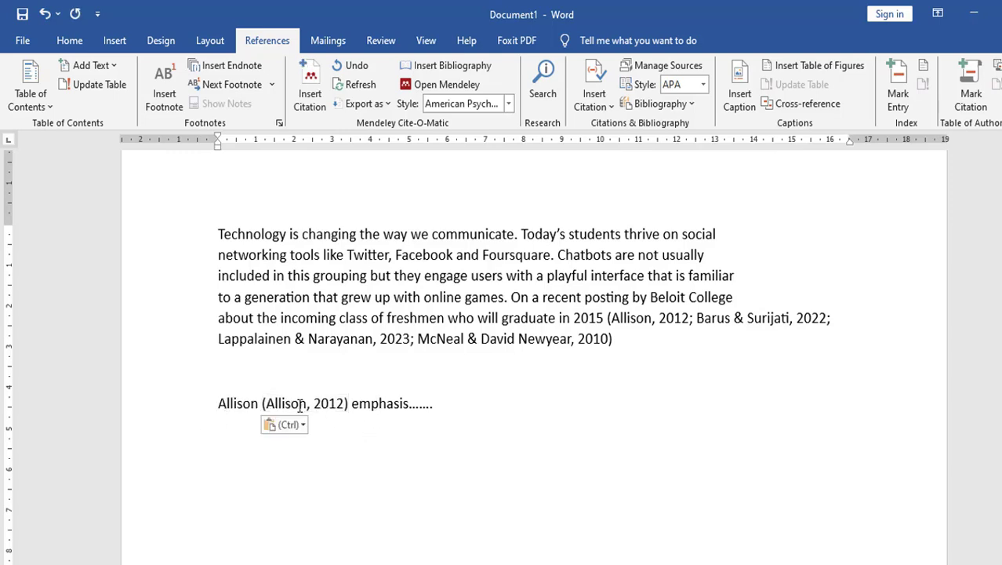
left_click(300, 405)
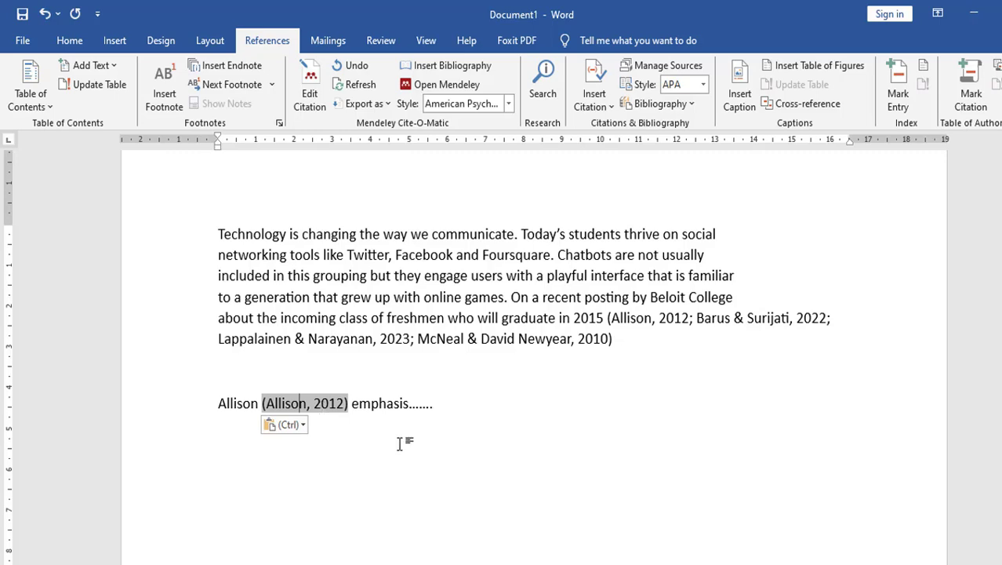
left_click(400, 403)
left_click(309, 403)
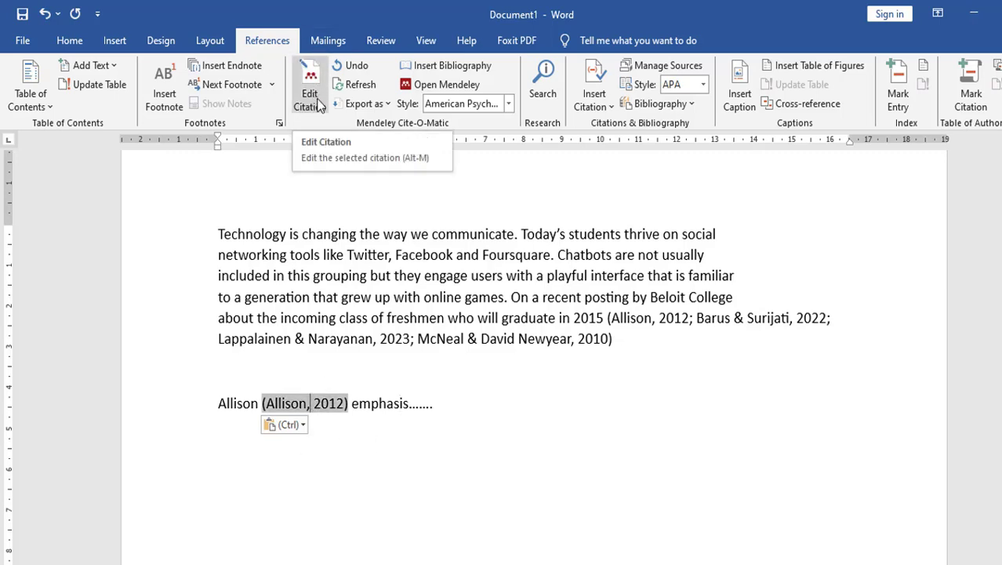
- Suppress the author on the Allison 2012 citation, then undo it back to (Allison, 2012)
left_click(310, 98)
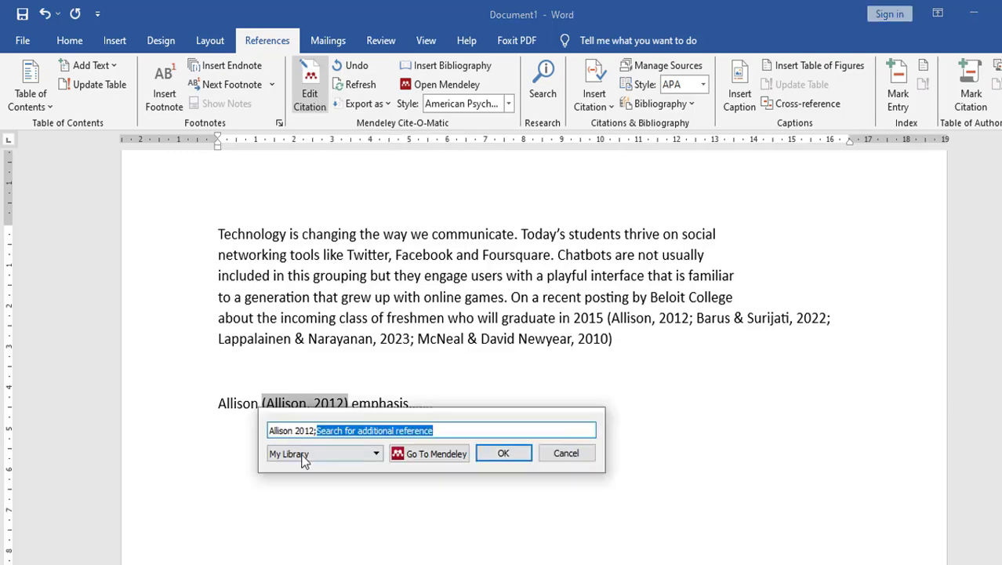
left_click(281, 431)
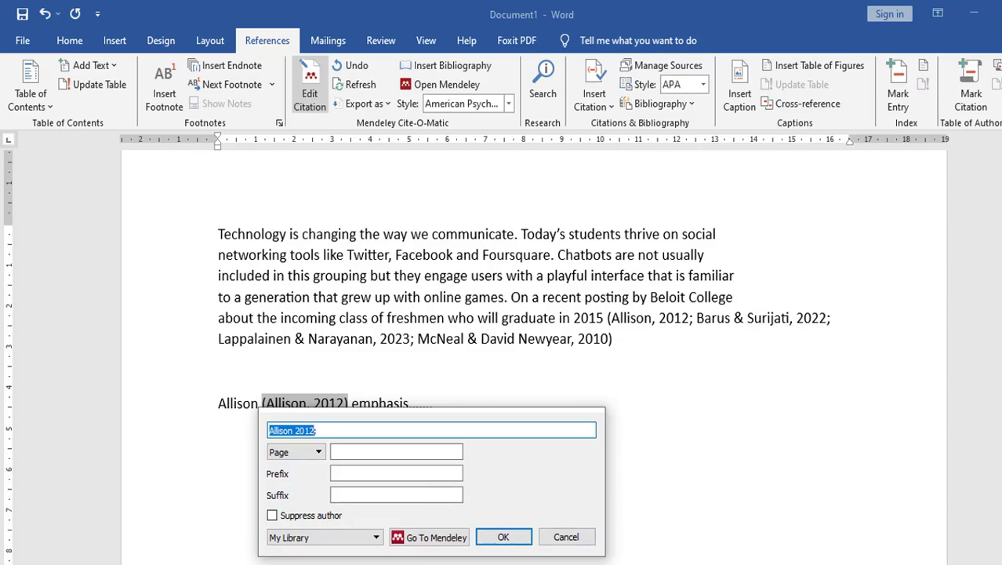
left_click(272, 516)
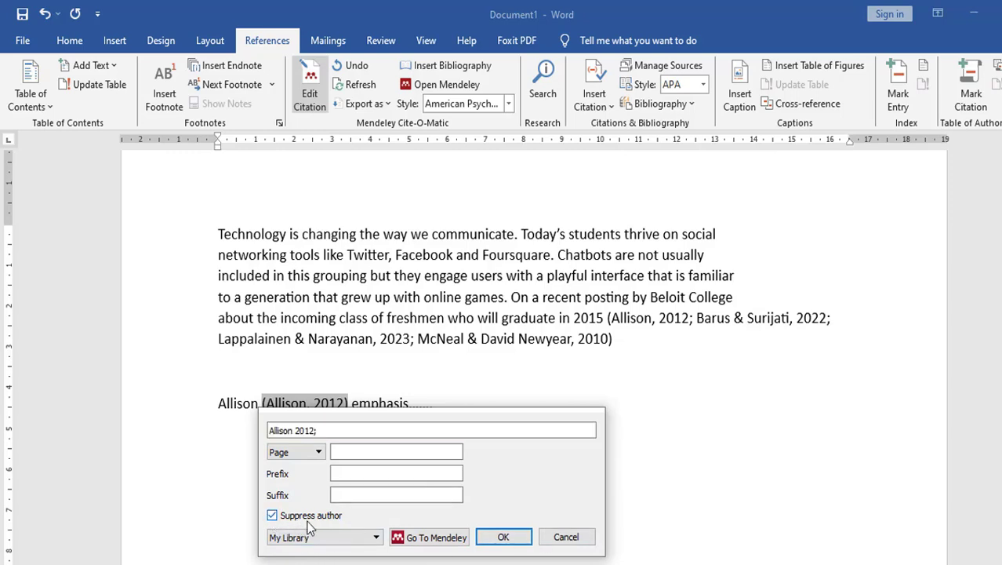
left_click(515, 540)
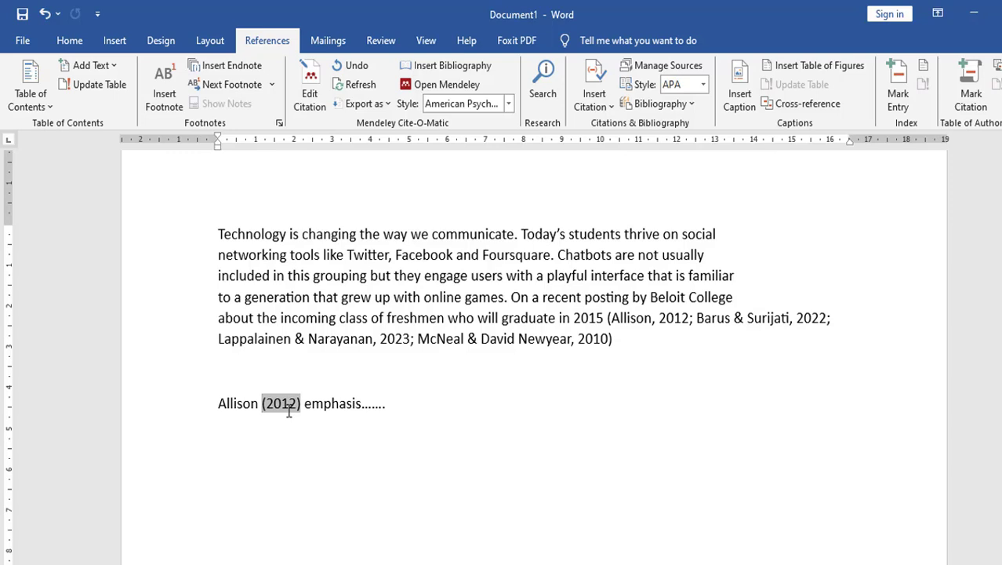
left_click(413, 409)
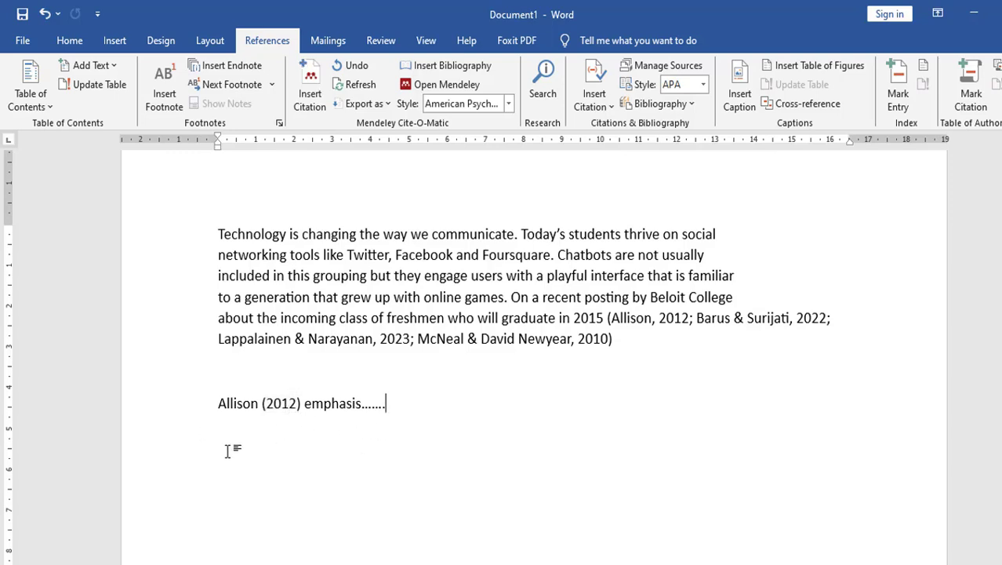
left_click(44, 14)
- Remove the opening parenthesis and comma so the citation reads Allison (2012), keeping the manual edit
left_click(45, 14)
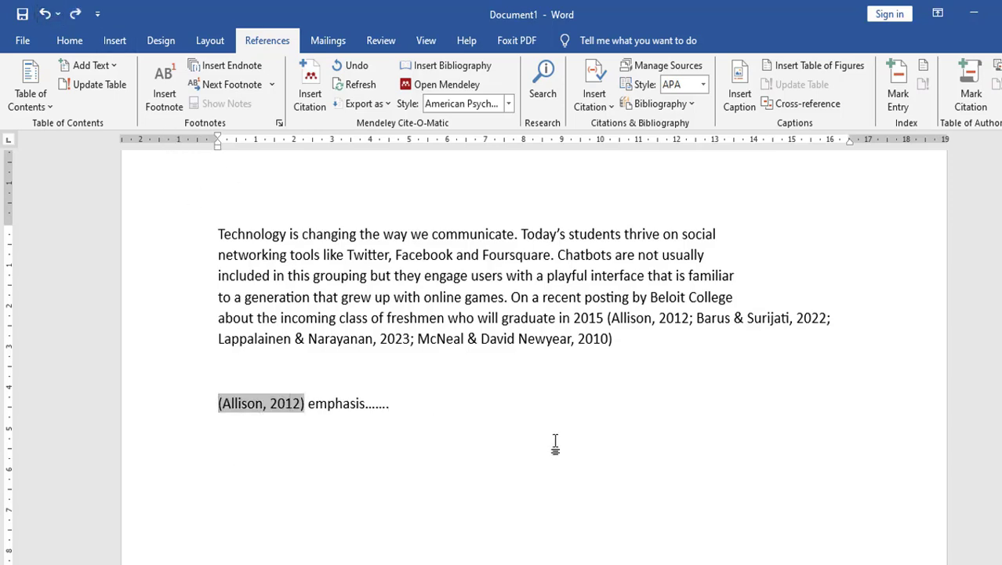
left_click(282, 452)
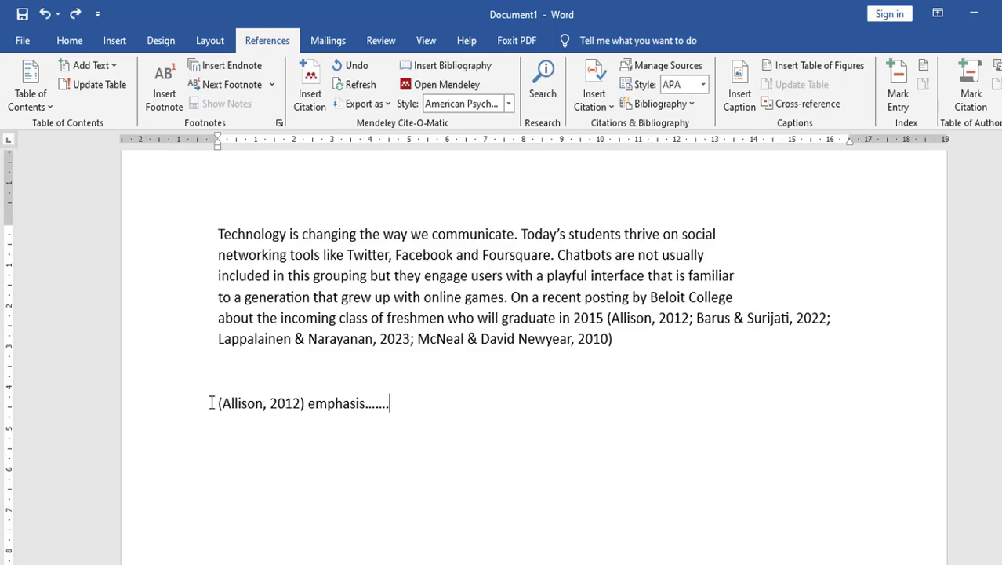
double_click(273, 403)
left_click(264, 403)
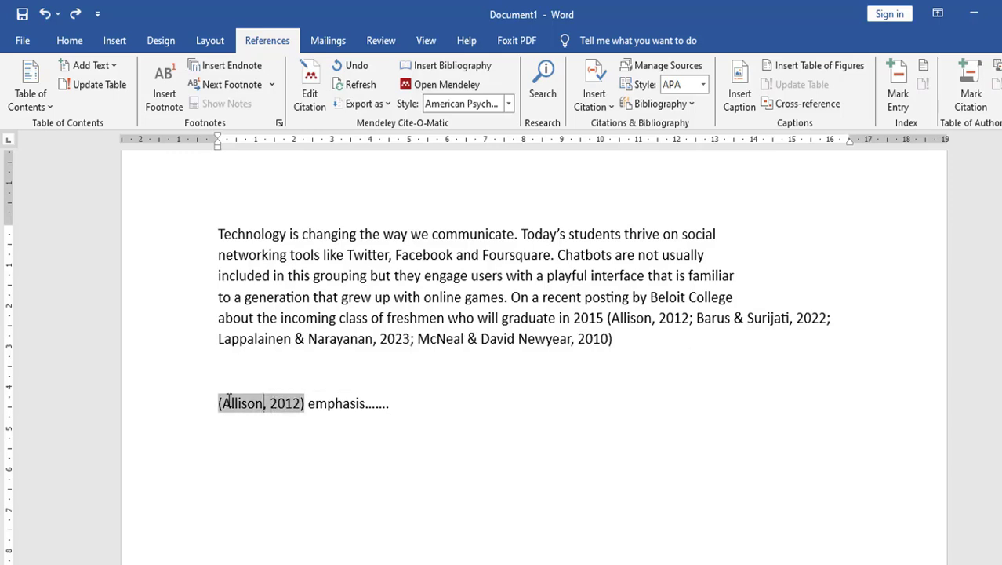
key("Delete")
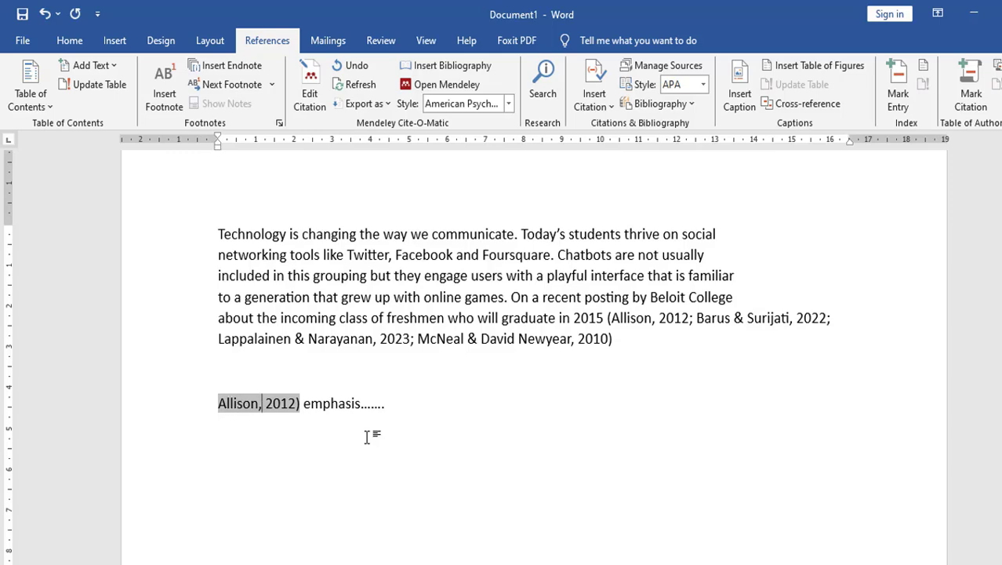
key("Delete")
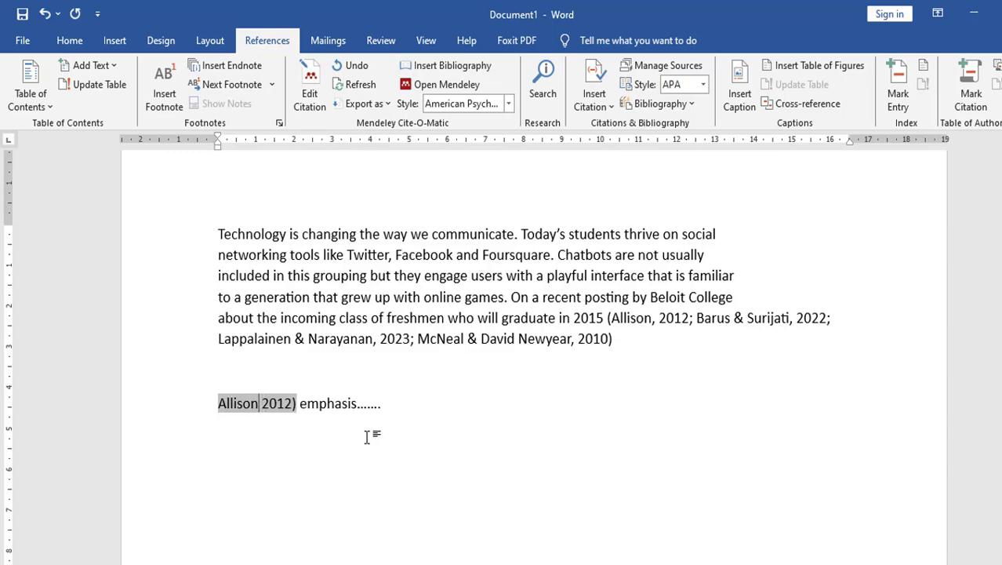
type("(")
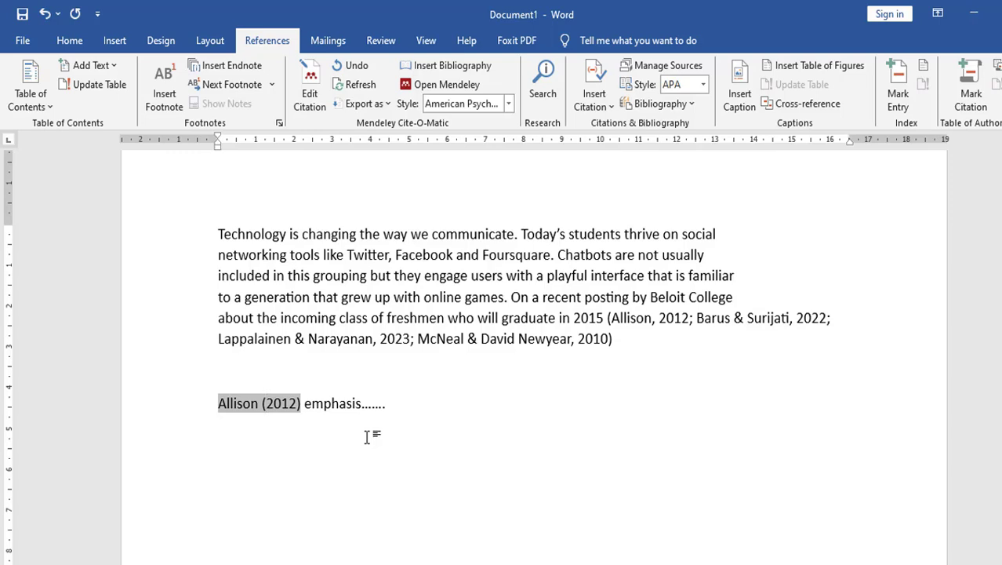
left_click(359, 406)
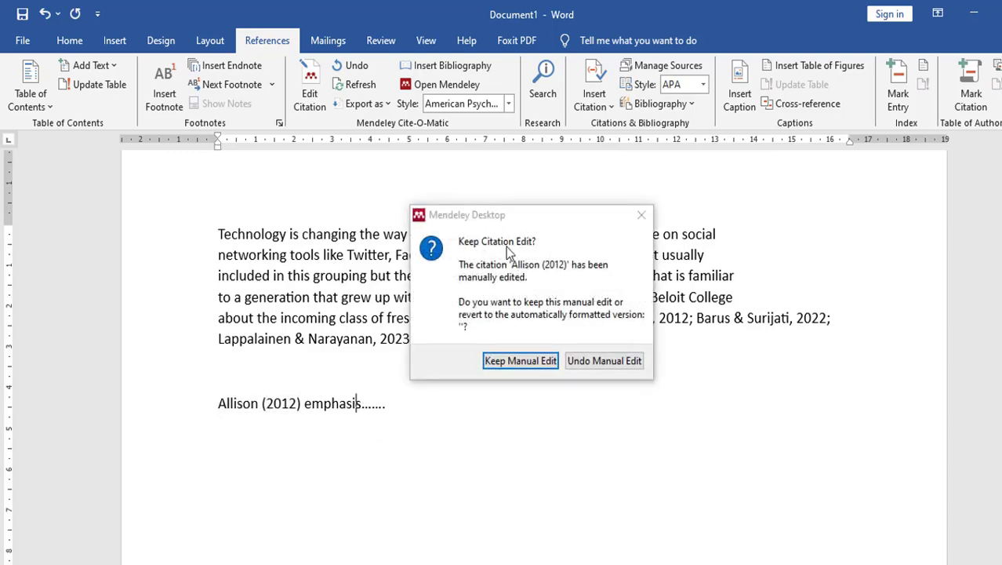
left_click(520, 361)
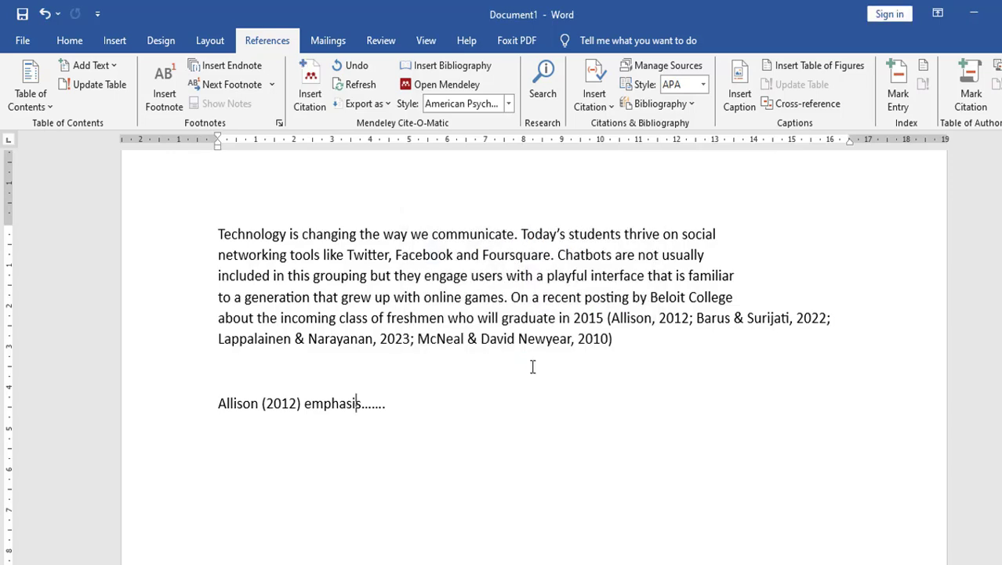
left_click(577, 412)
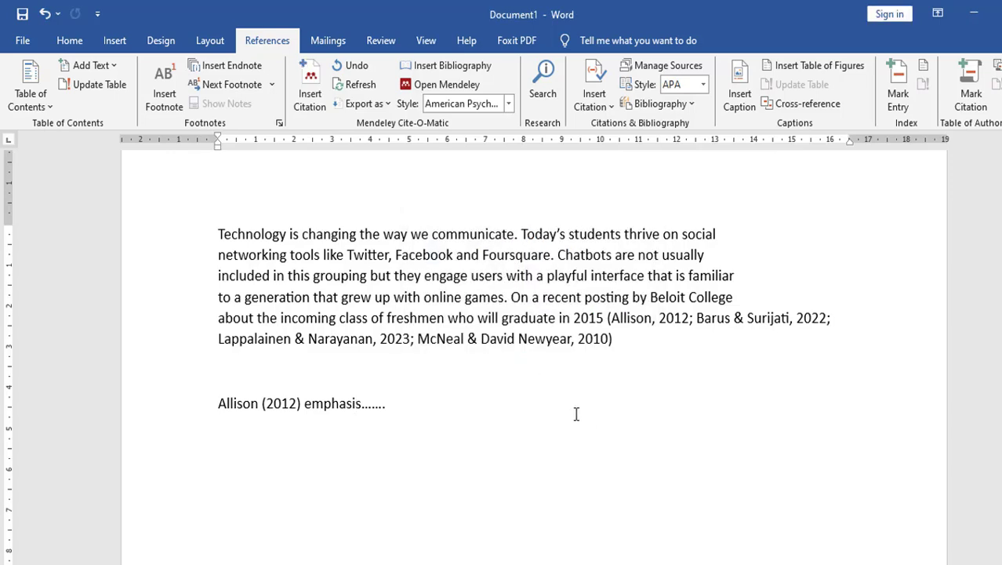
- Type 'm m c' at the end of the Allison (2012) line
left_click(252, 400)
left_click(407, 406)
type("m m c")
- Add a bold 'Reference' heading on a new line, with an empty line below it
key("Return")
type("Re")
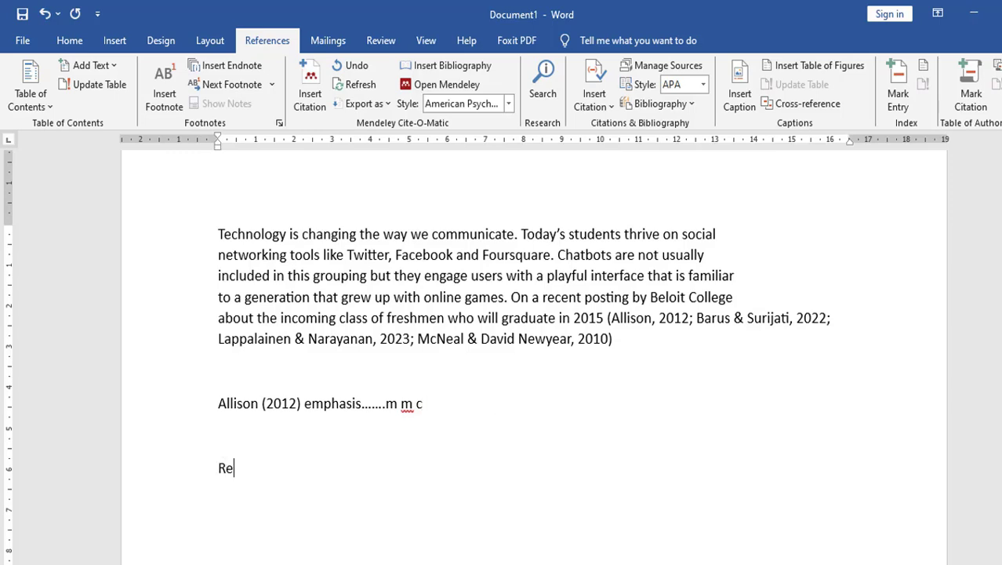
type("ference")
scroll(410, 403, "down", 2)
left_click_drag(251, 369, 286, 366)
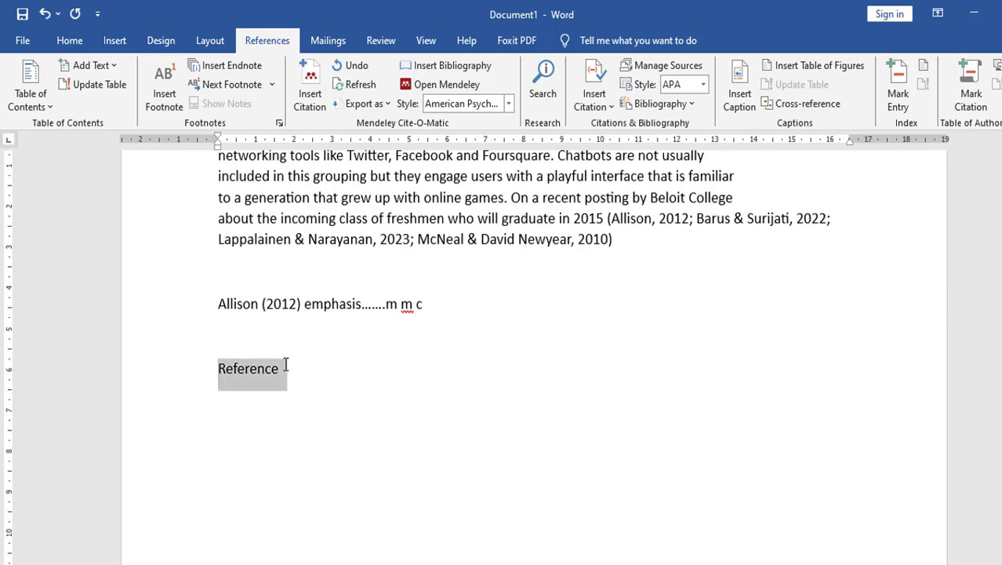
left_click(69, 40)
left_click(142, 97)
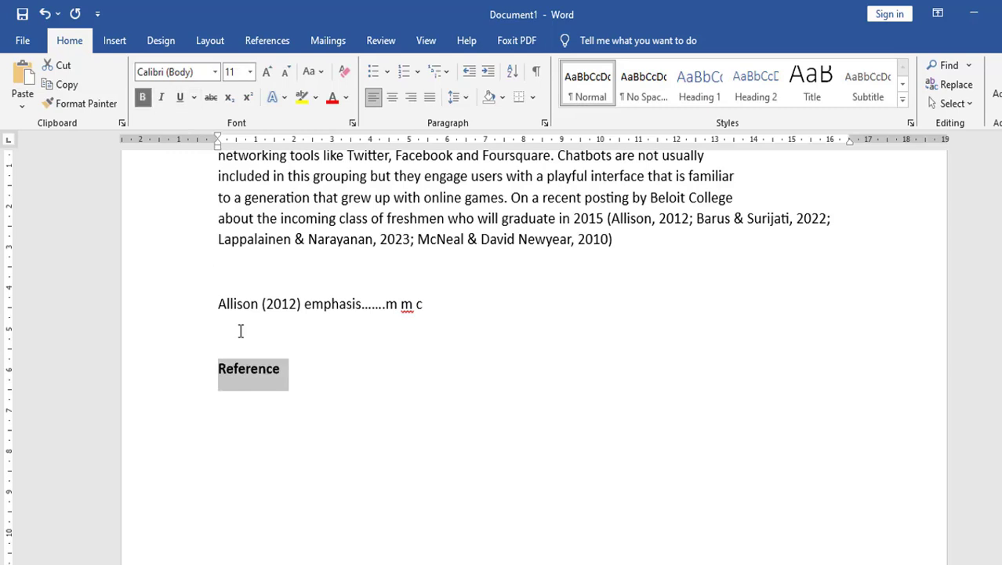
left_click(251, 403)
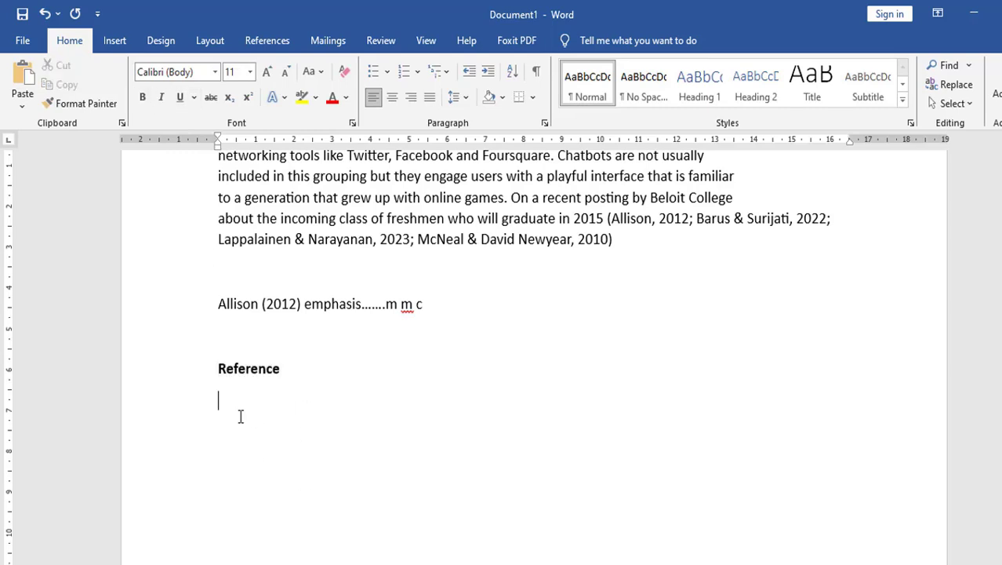
- Insert the Mendeley bibliography of the four cited works below the Reference heading
left_click(268, 41)
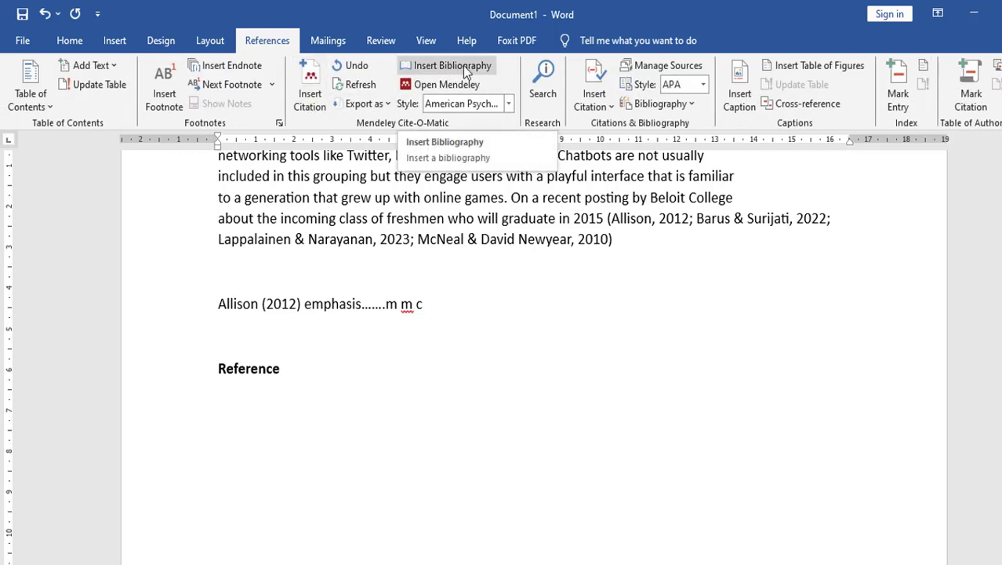
left_click(465, 69)
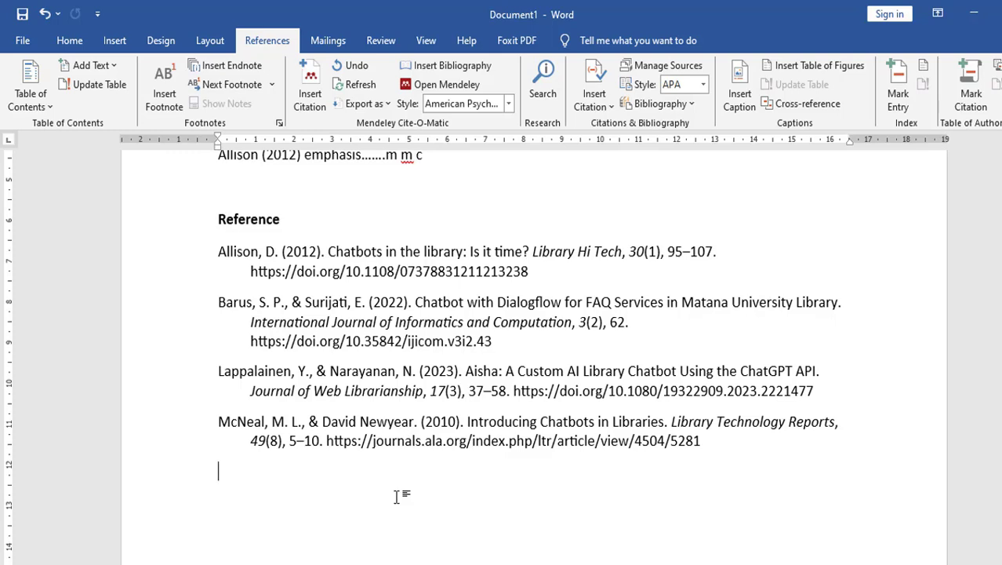
scroll(396, 495, "up", 1)
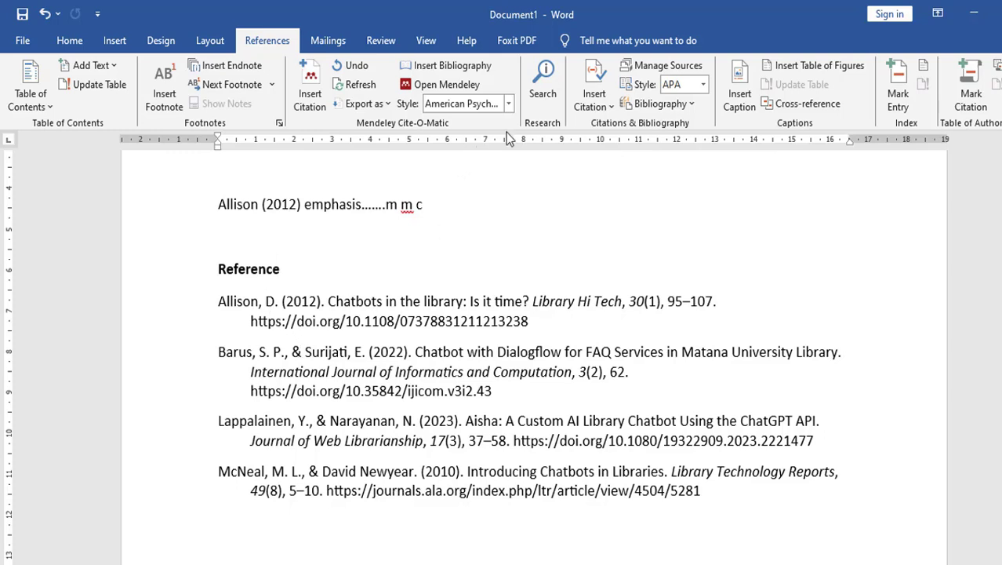
left_click(508, 104)
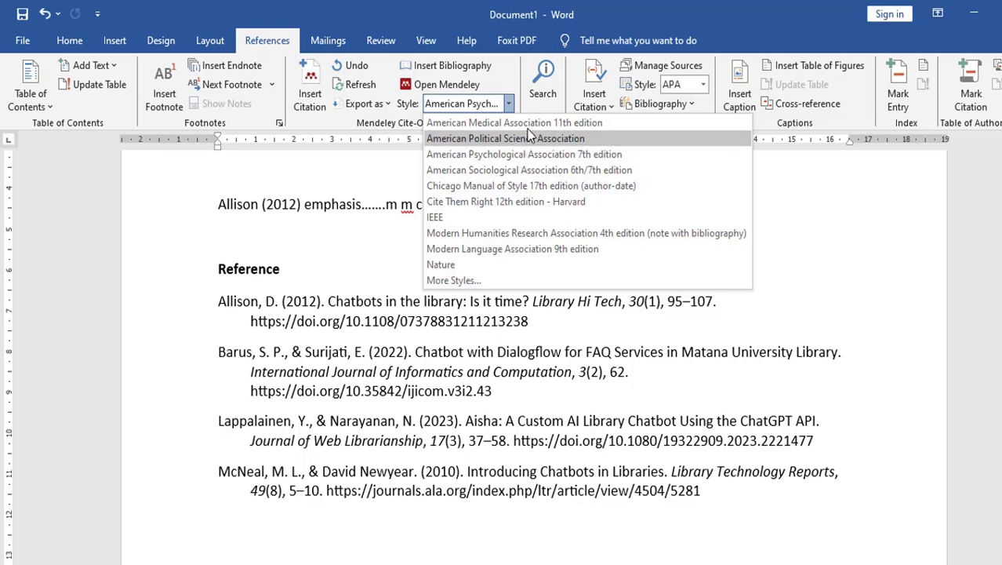
- Switch the citation style to Chicago, then to IEEE so citations read [1]–[4]
left_click(514, 185)
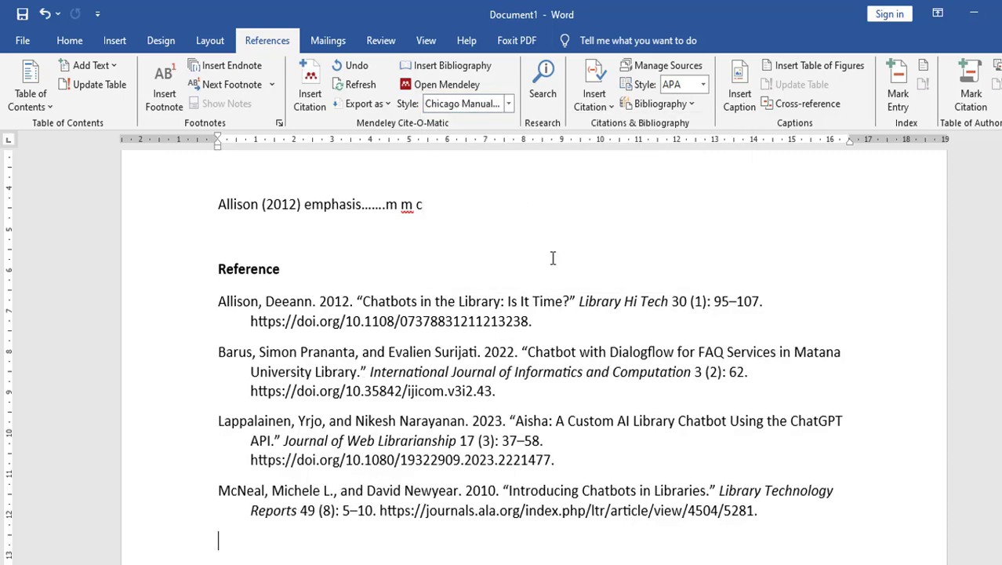
scroll(553, 258, "up", 5)
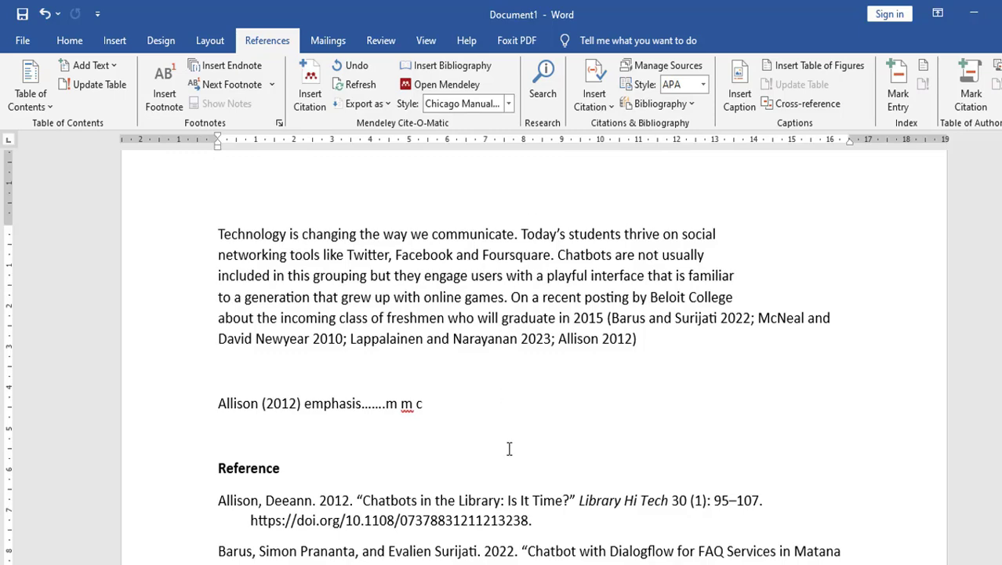
left_click(509, 104)
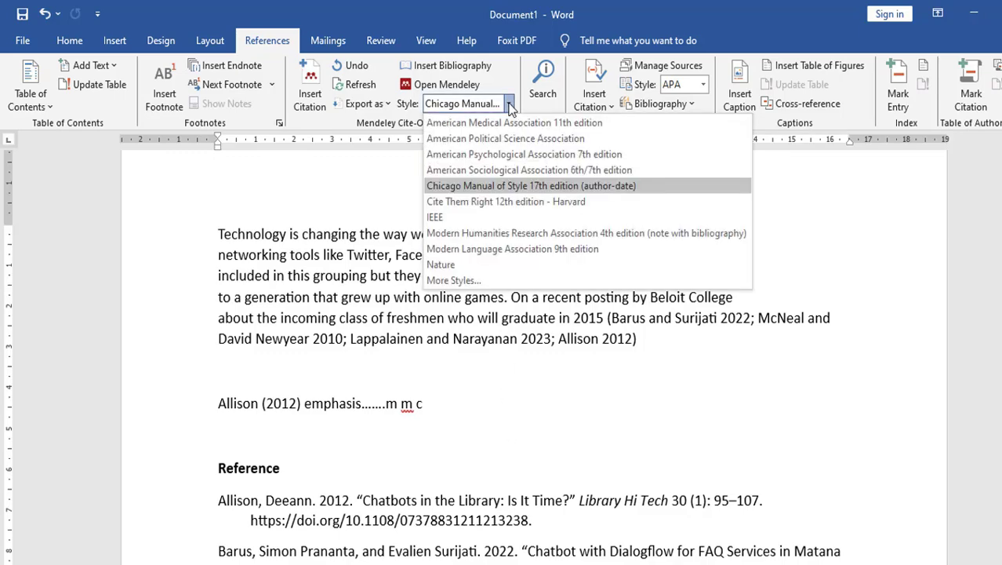
left_click(476, 217)
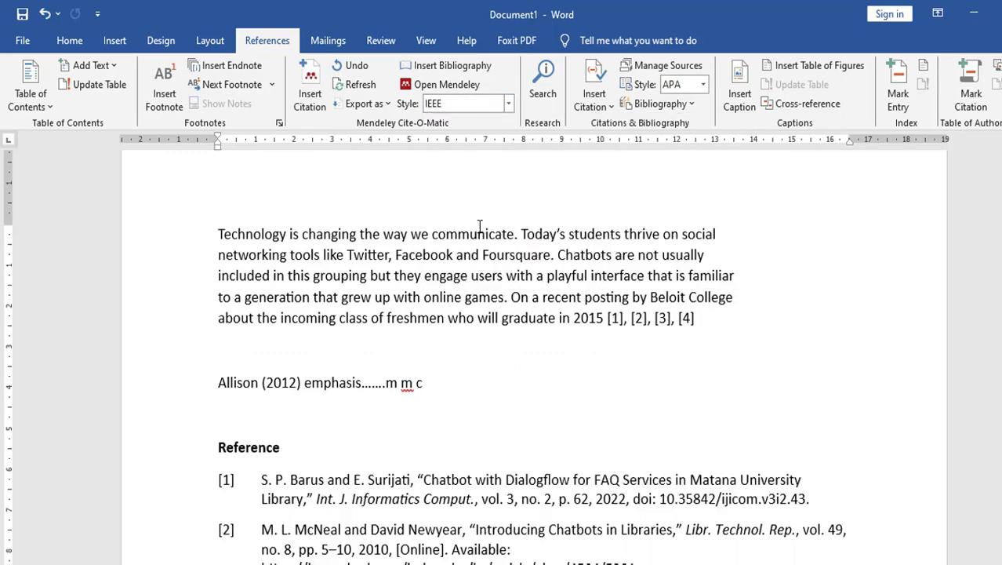
scroll(409, 451, "down", 2)
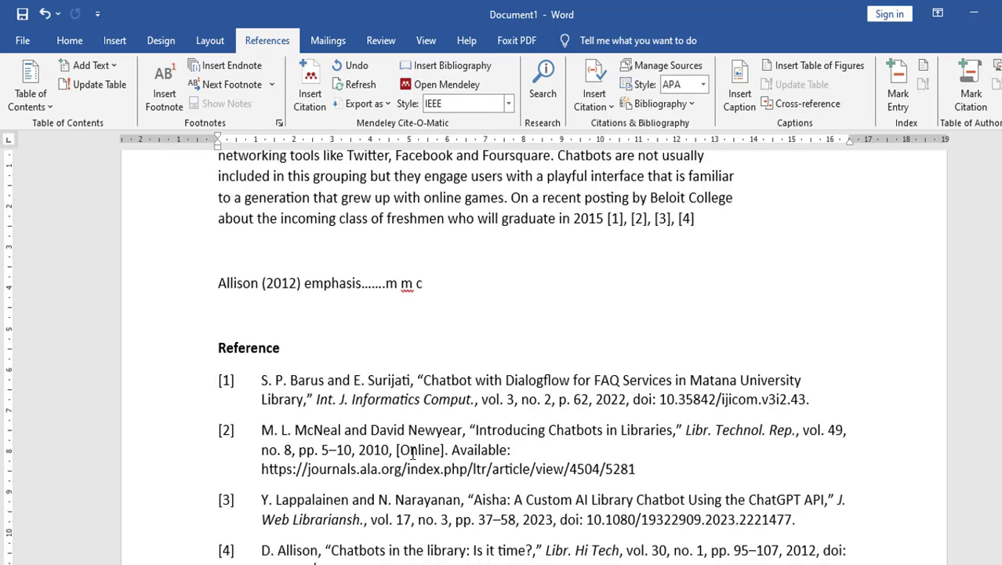
left_click(509, 104)
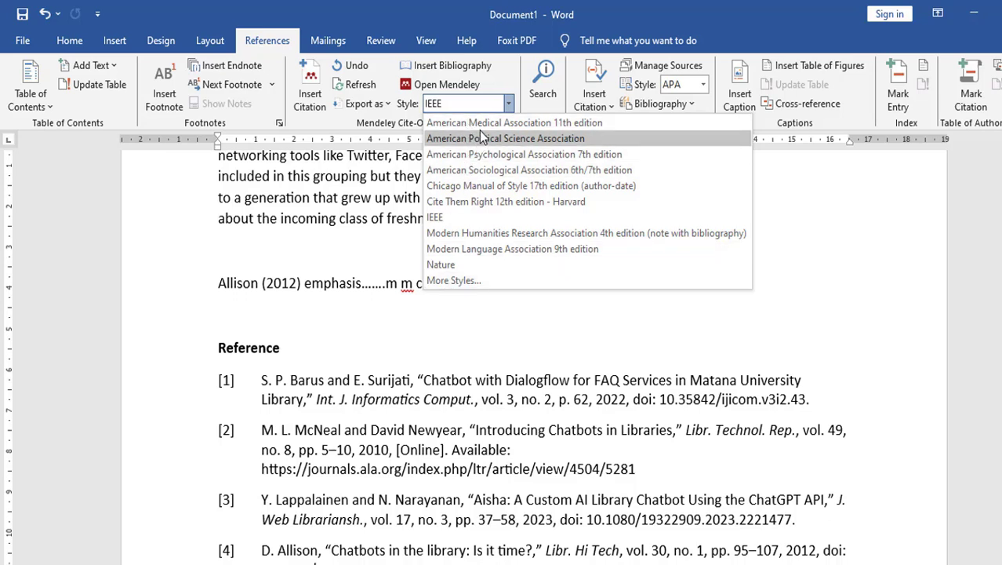
- Apply the Vancouver style from More Styles and review the renumbered references in Word
left_click(447, 281)
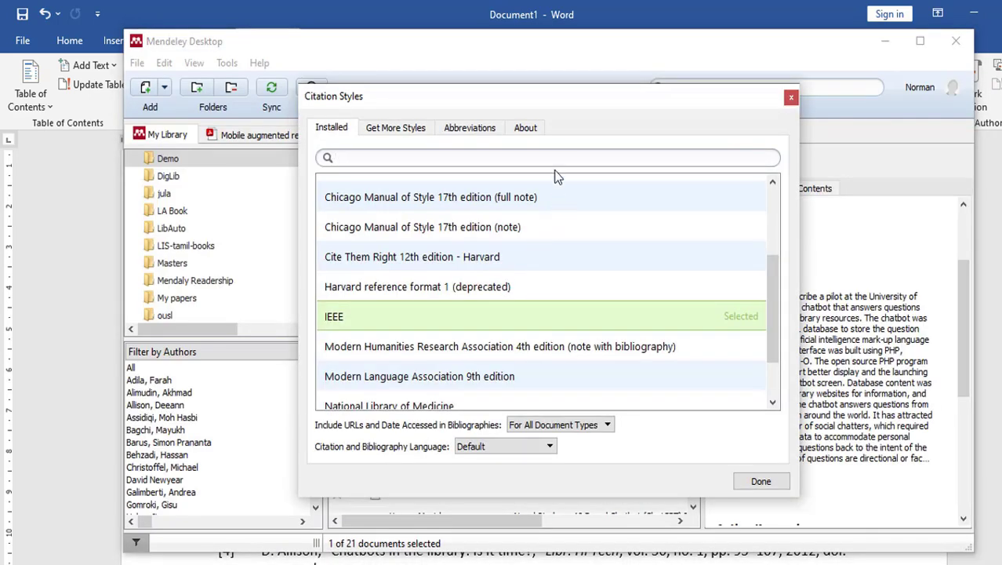
scroll(563, 191, "down", 1)
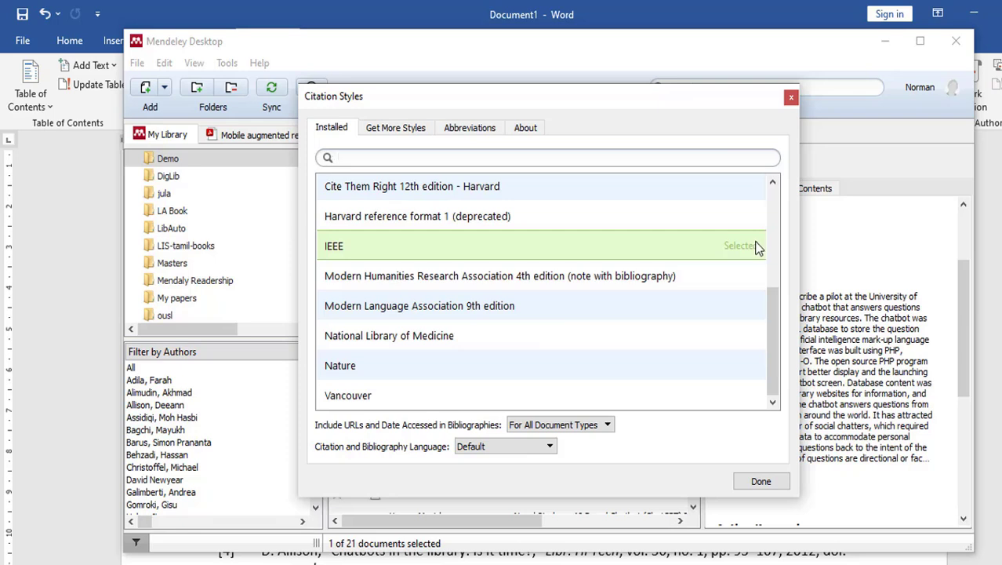
left_click(353, 405)
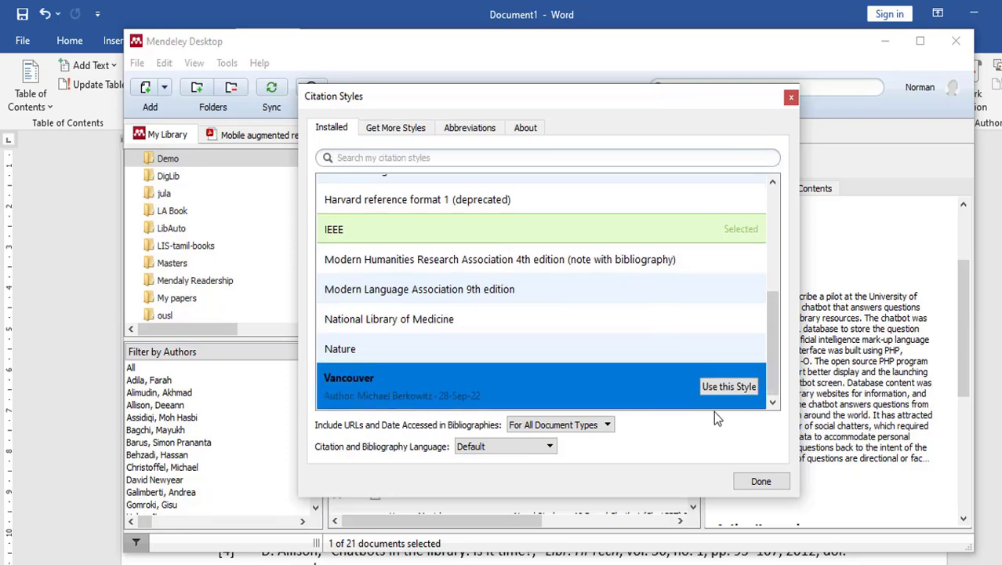
left_click(727, 387)
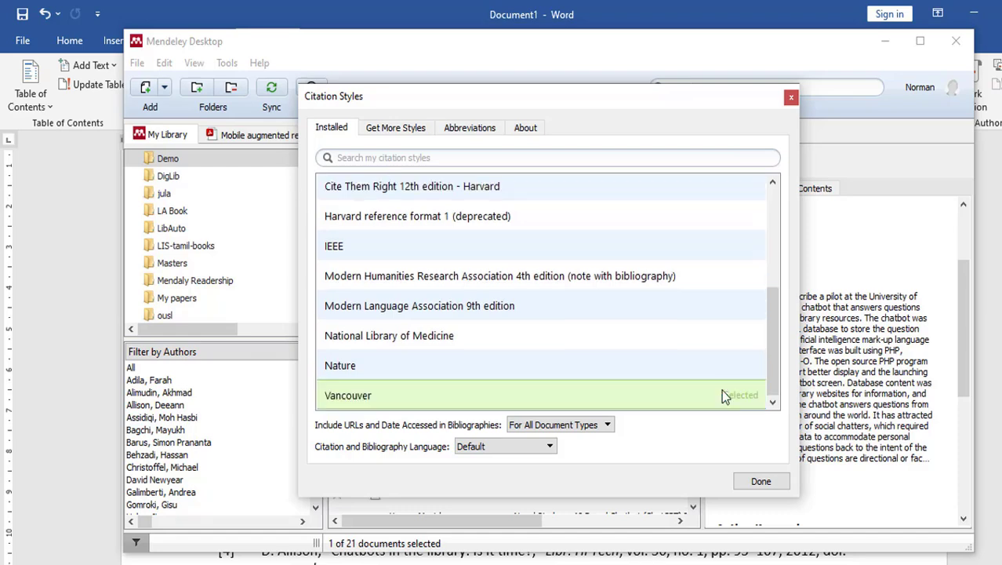
left_click(756, 481)
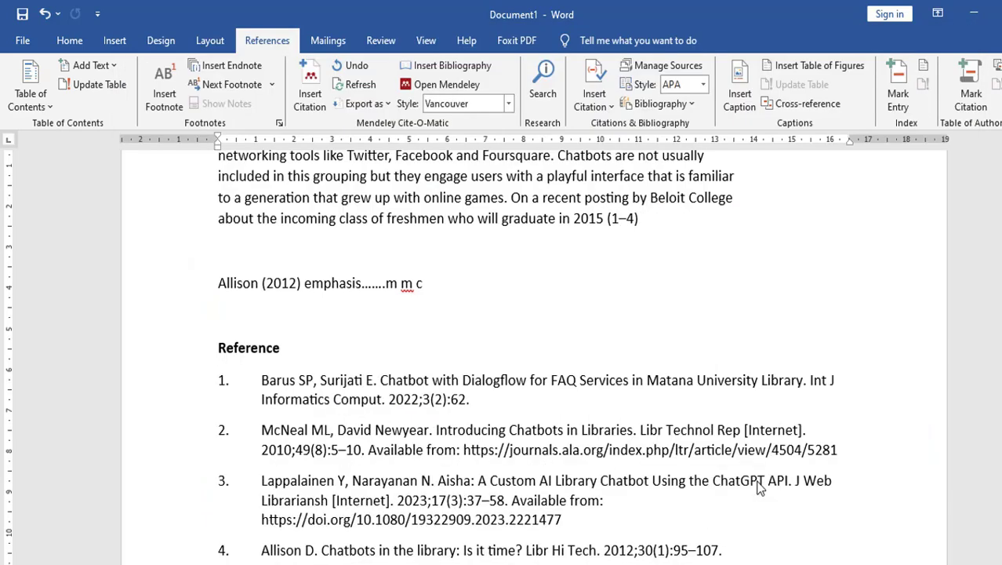
scroll(728, 395, "up", 3)
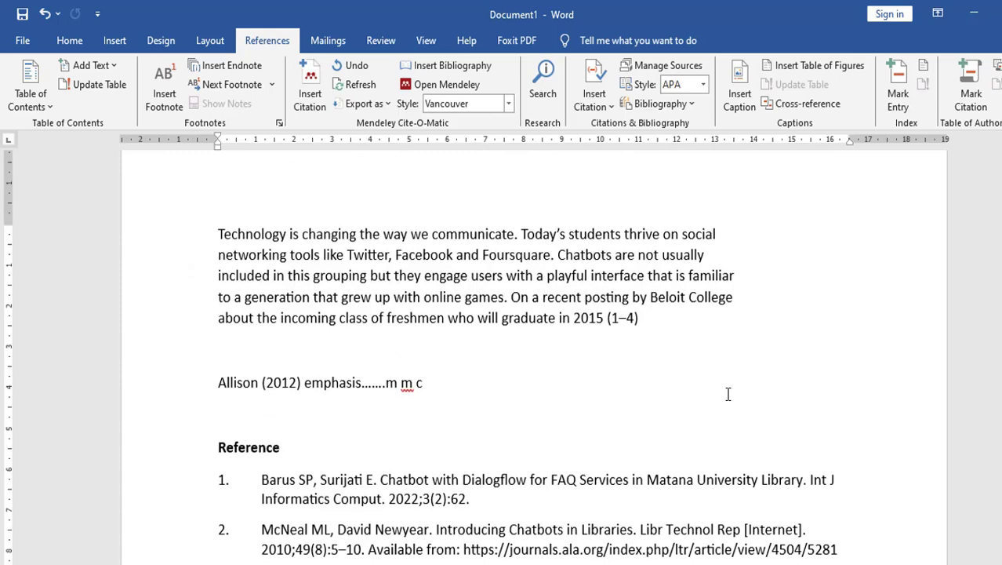
scroll(728, 395, "down", 4)
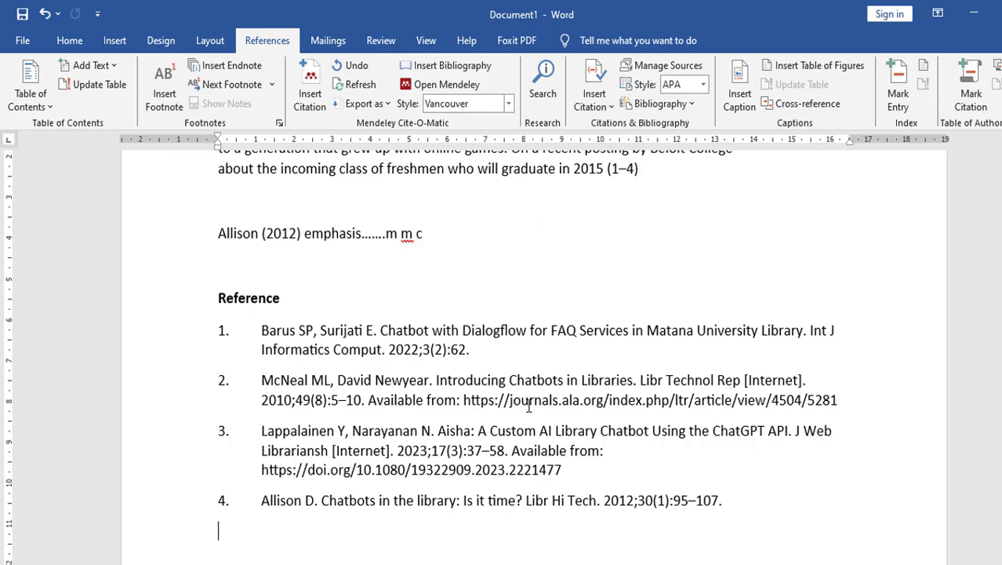
scroll(529, 406, "up", 1)
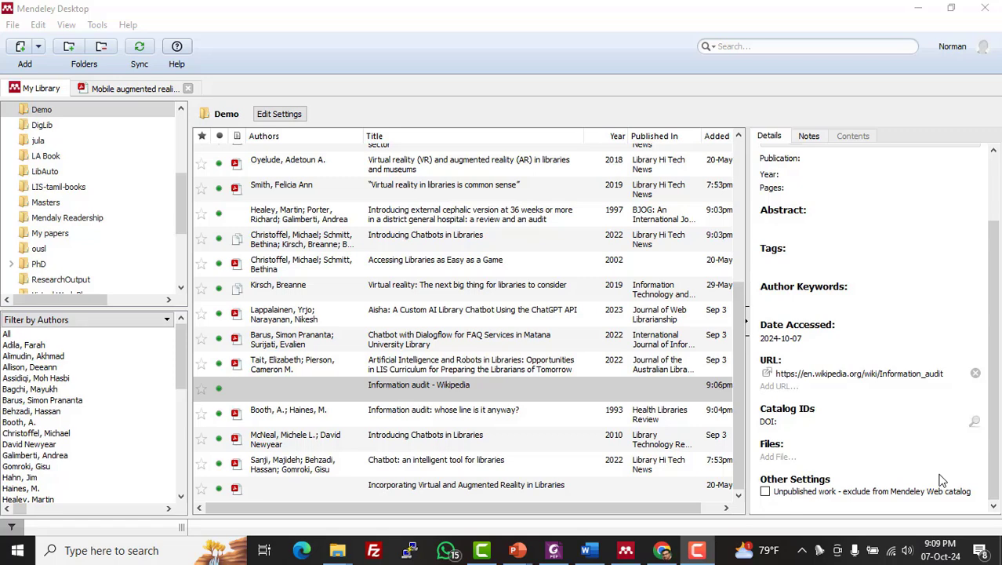
- In a new Chrome tab, search Google for mendeley and open the Mendeley website
left_click(663, 551)
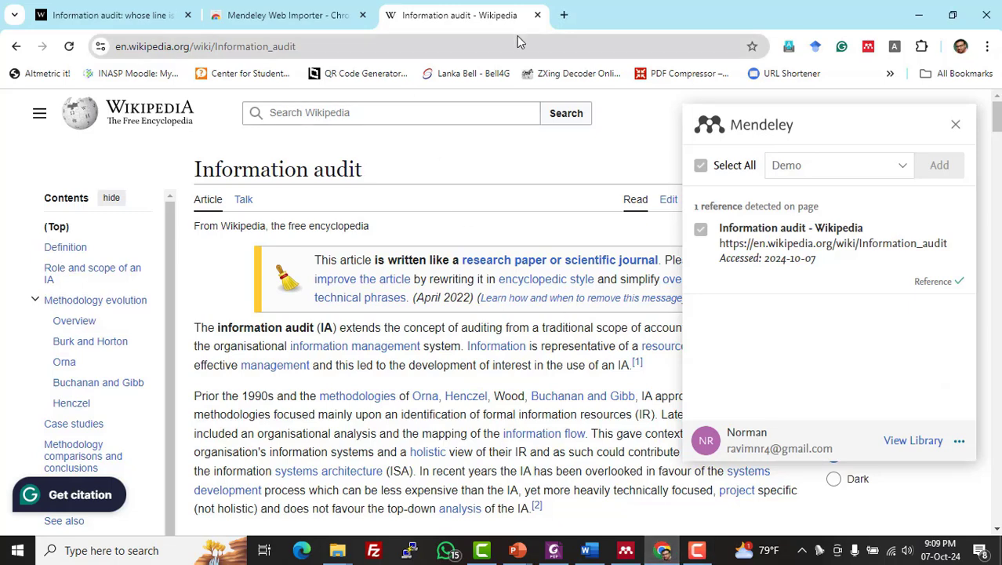
left_click(564, 15)
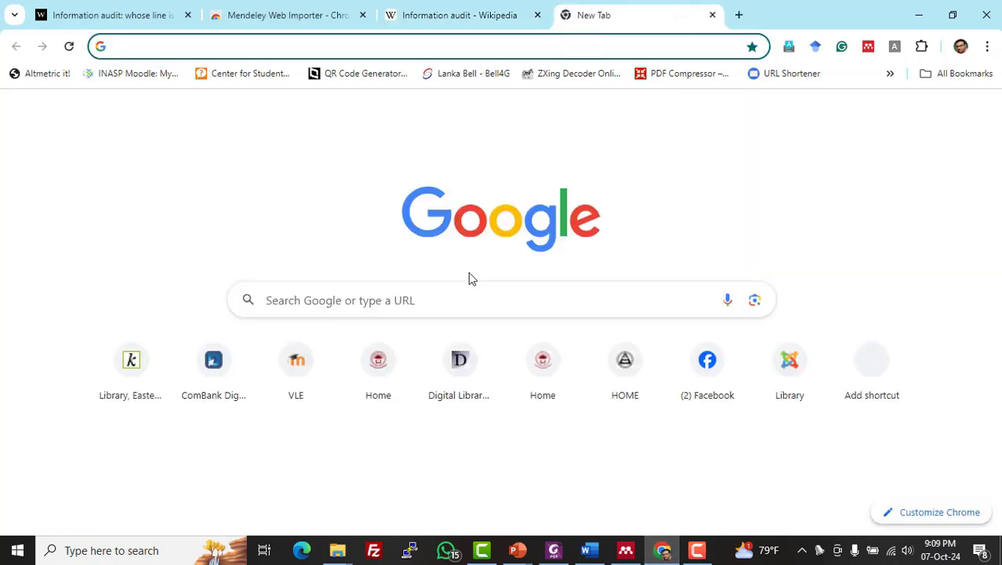
left_click(474, 292)
type("ww")
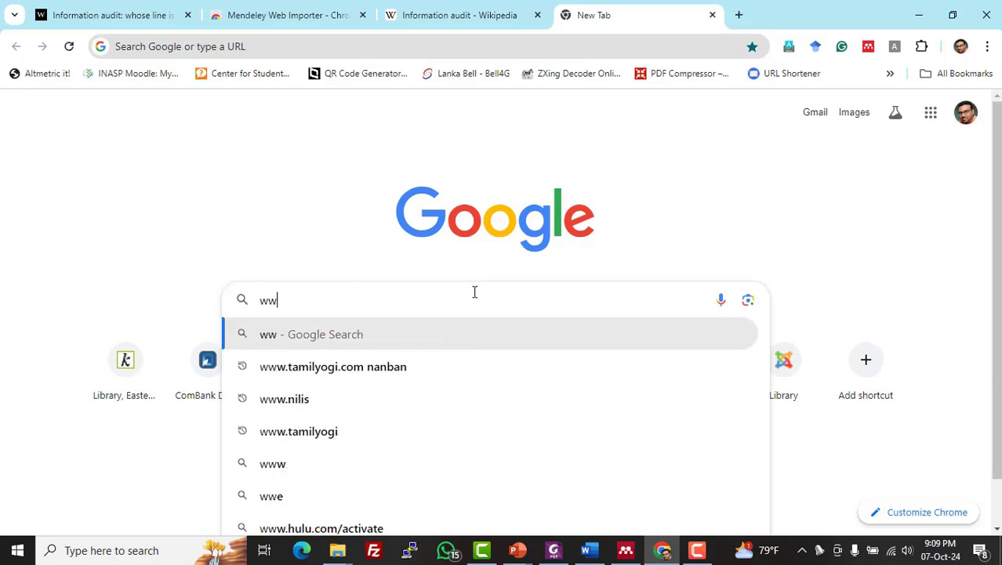
type("w.")
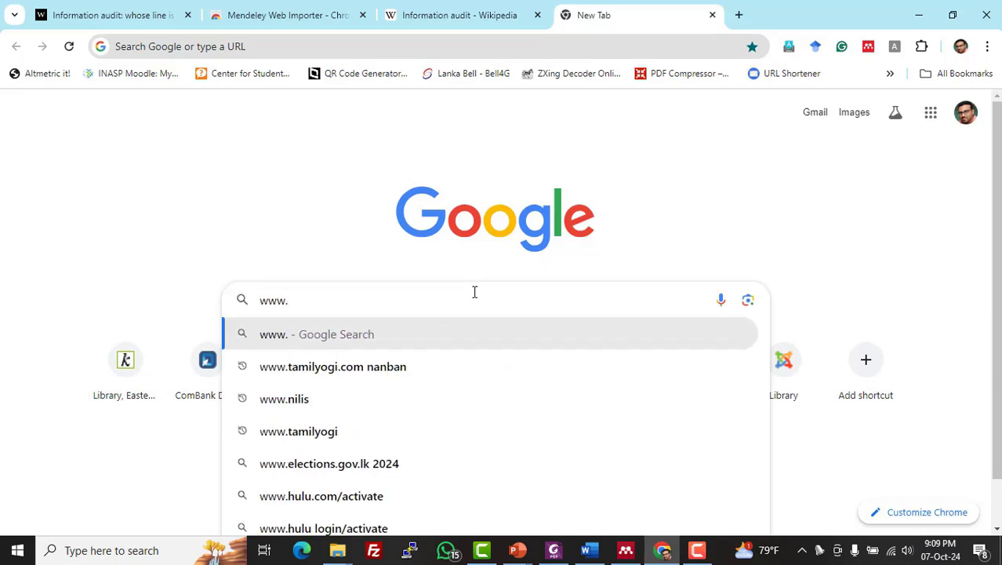
key("BackSpace")
key("BackSpace")
key("BackSpace")
key("BackSpace")
type("mendeley")
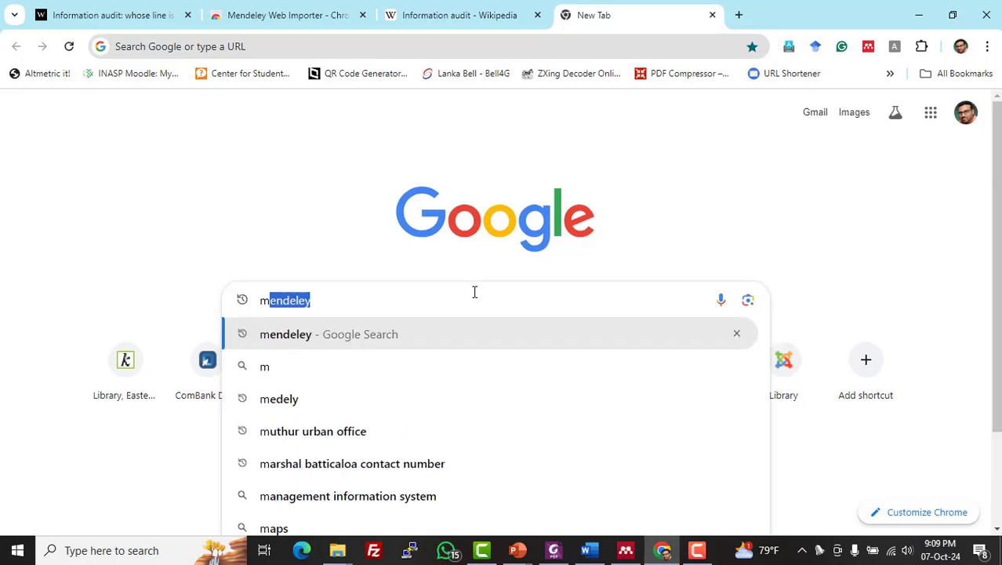
key("Return")
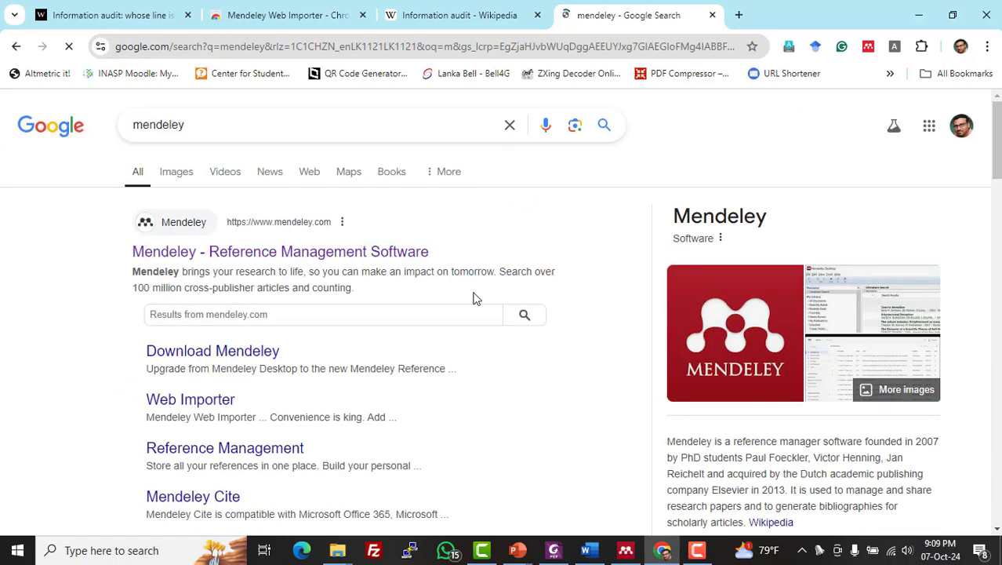
left_click(321, 252)
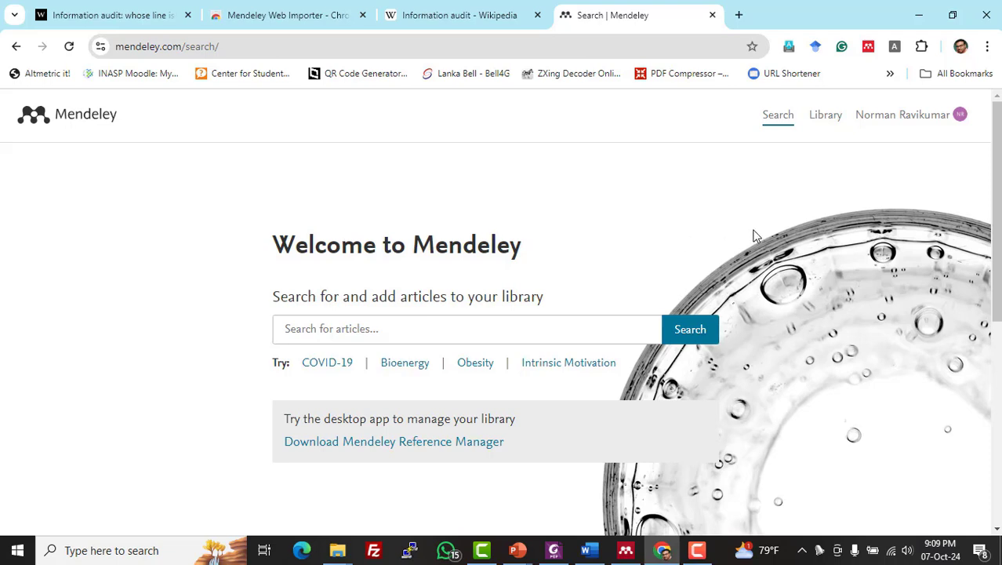
- Open the Mendeley web library and browse the references in the Demo collection
left_click(828, 126)
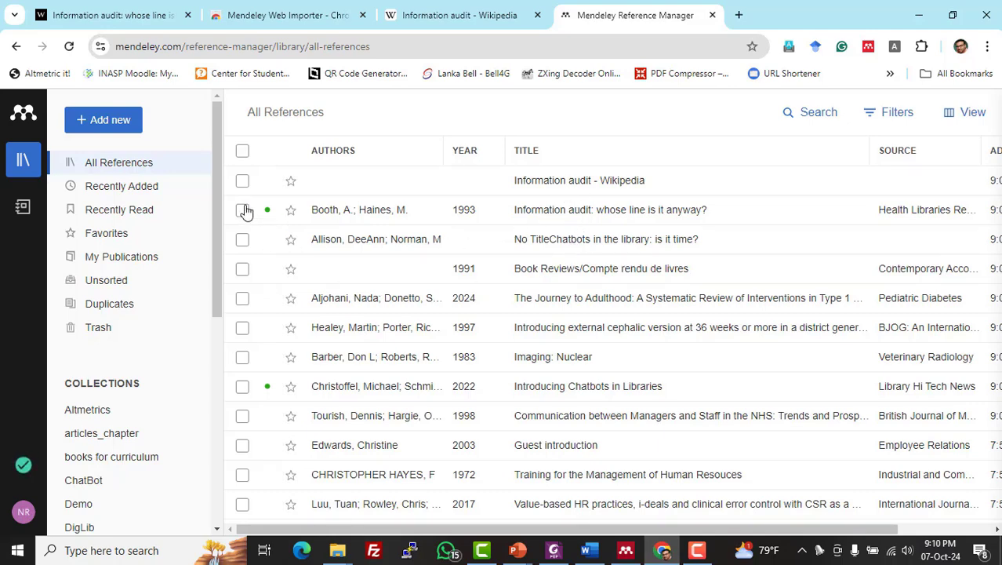
left_click_drag(217, 189, 232, 299)
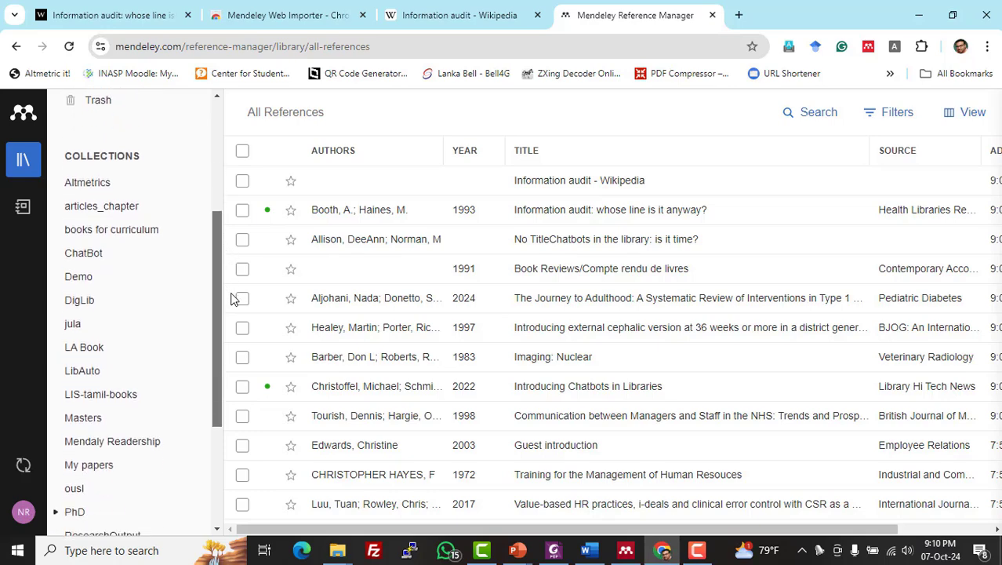
left_click(91, 284)
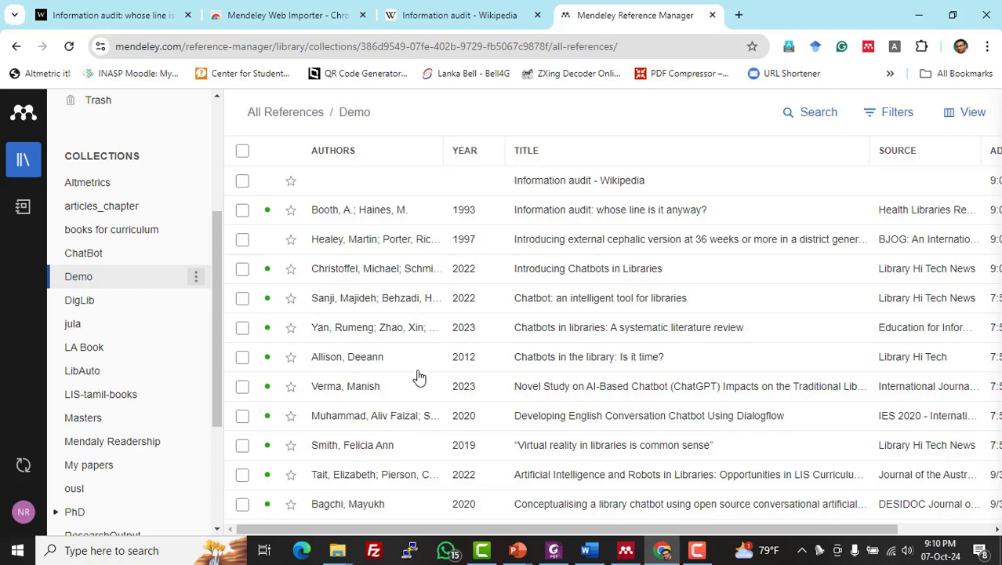
scroll(424, 393, "down", 3)
scroll(423, 393, "down", 3)
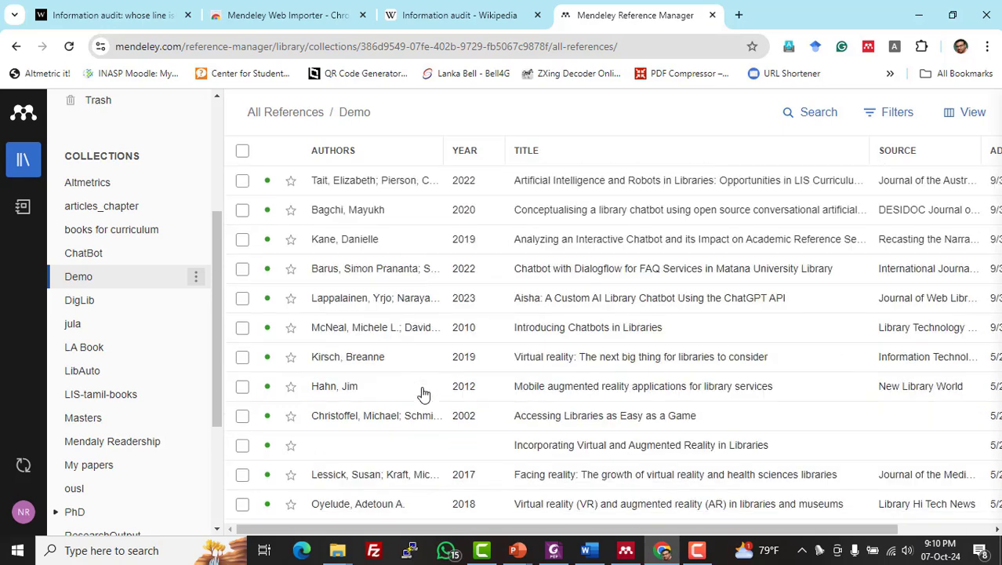